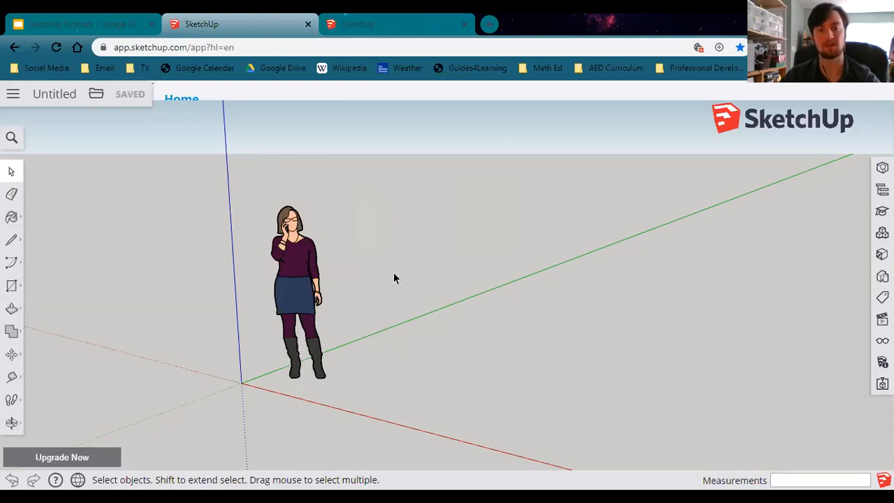
{"action": "middle_click_drag", "start_coordinate": [508, 358], "coordinate": [384, 293]}
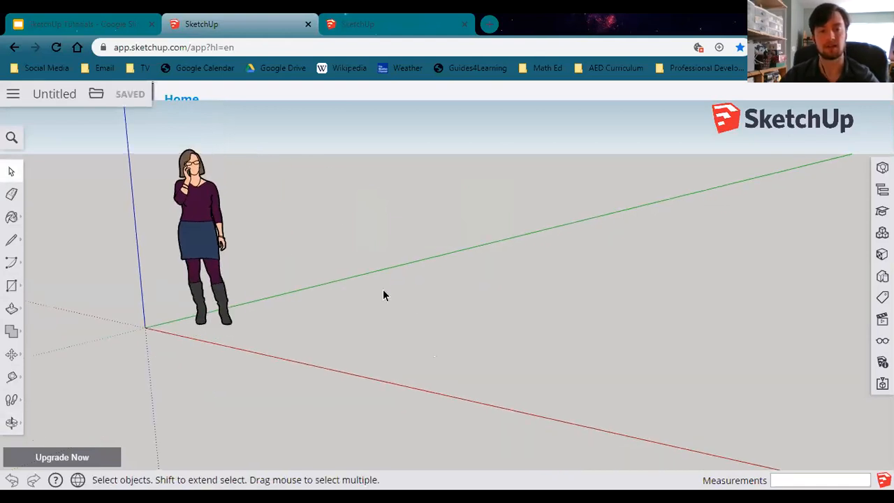
{"action": "middle_click_drag", "start_coordinate": [315, 324], "coordinate": [353, 332]}
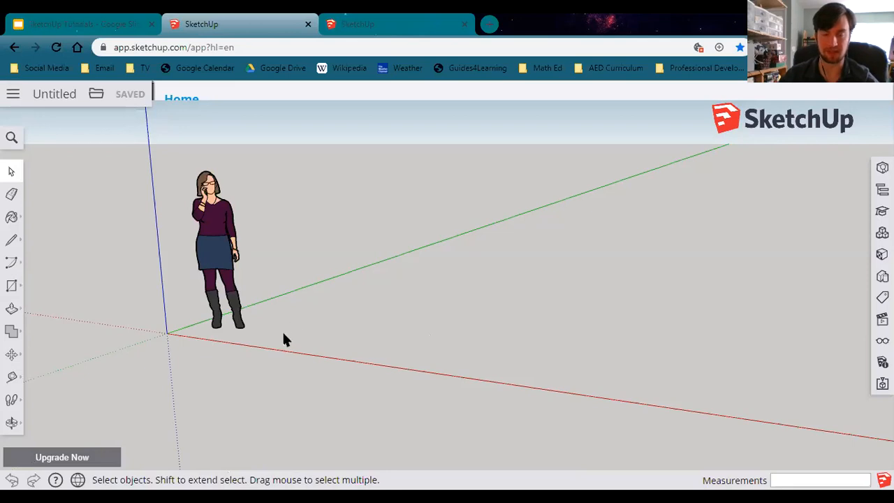
{"action": "middle_click_drag", "start_coordinate": [382, 351], "coordinate": [355, 314]}
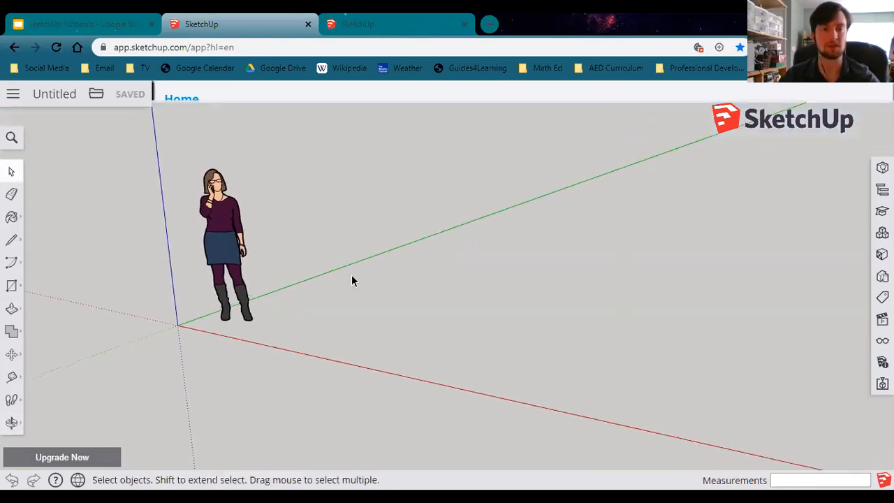
{"action": "middle_click_drag", "start_coordinate": [335, 274], "coordinate": [353, 326]}
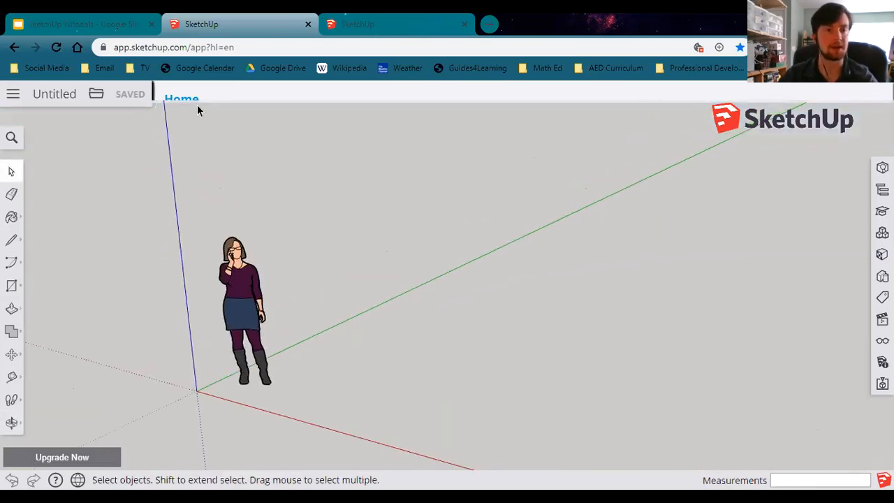
Examine the pirate playhouse reference slide and orbit the finished Lesson 4 - Pirate Playhouse model in the other tab.
{"action": "left_click", "coordinate": [142, 19]}
{"action": "left_click", "coordinate": [109, 333]}
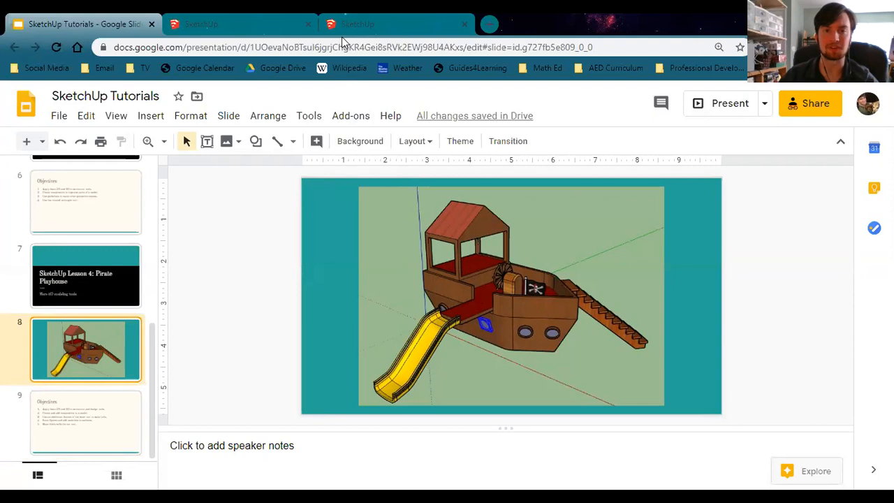
{"action": "left_click", "coordinate": [342, 28]}
{"action": "key", "text": "o"}
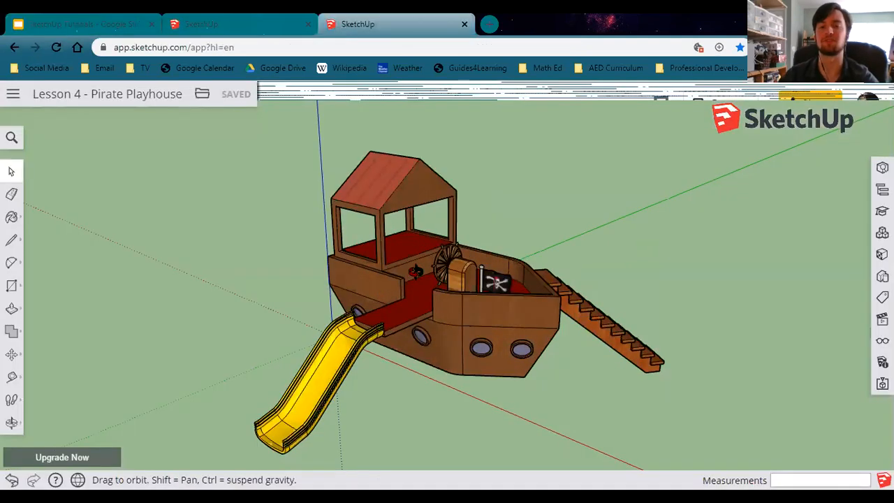
{"action": "middle_click_drag", "start_coordinate": [422, 253], "coordinate": [419, 257]}
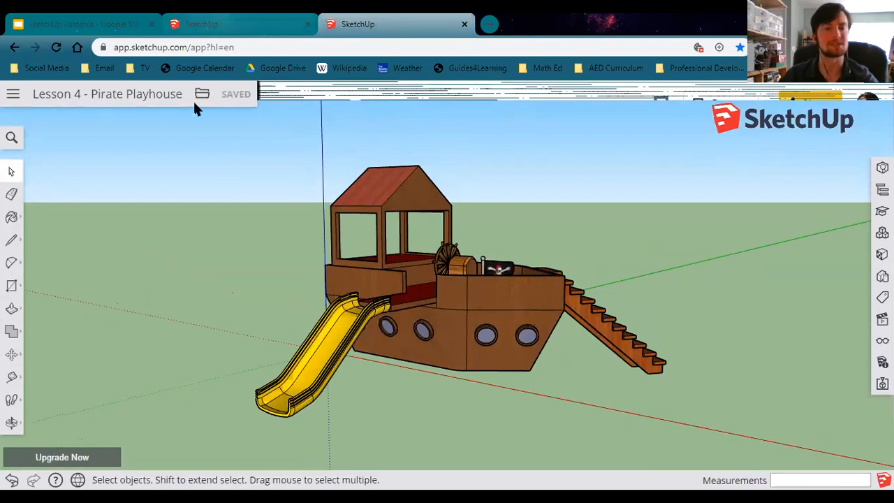
Return to the untitled model and delete the scale figure standing near the origin.
{"action": "left_click", "coordinate": [201, 24]}
{"action": "mouse_move", "coordinate": [279, 231]}
{"action": "middle_mouse_down"}
{"action": "mouse_move", "coordinate": [275, 260]}
{"action": "mouse_move", "coordinate": [211, 344]}
{"action": "mouse_move", "coordinate": [241, 294]}
{"action": "middle_mouse_up"}
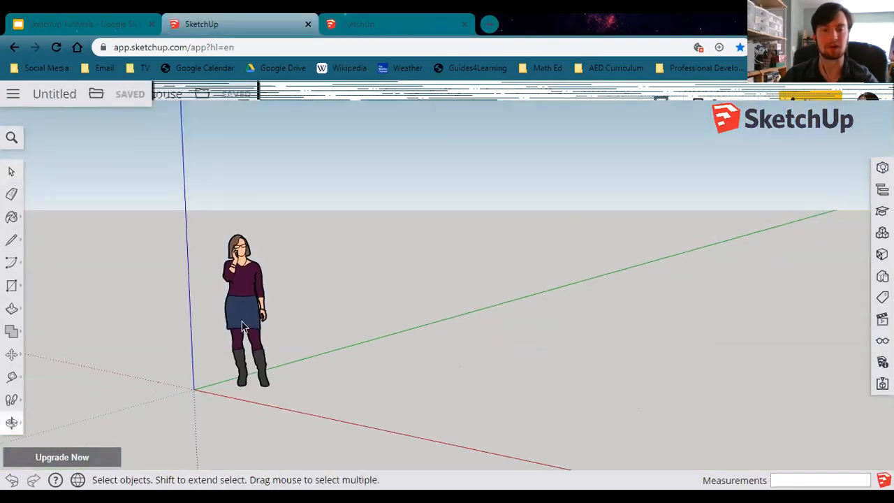
{"action": "left_click", "coordinate": [255, 279]}
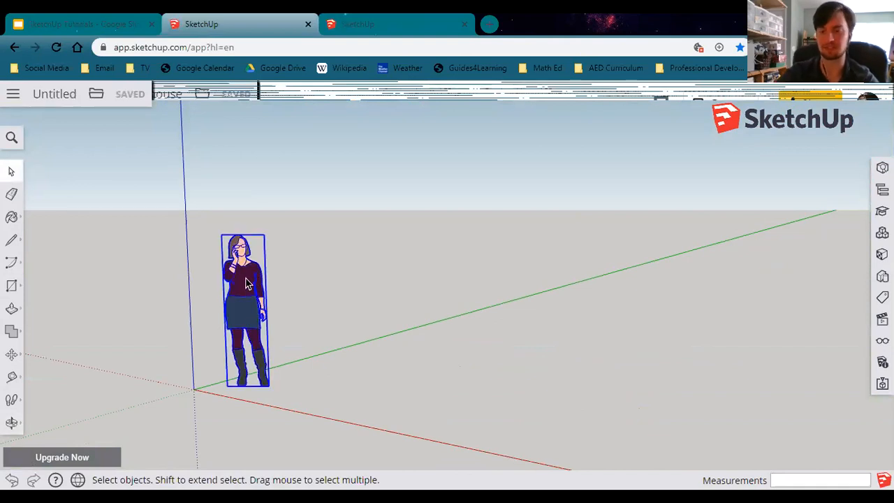
{"action": "key", "text": "Delete"}
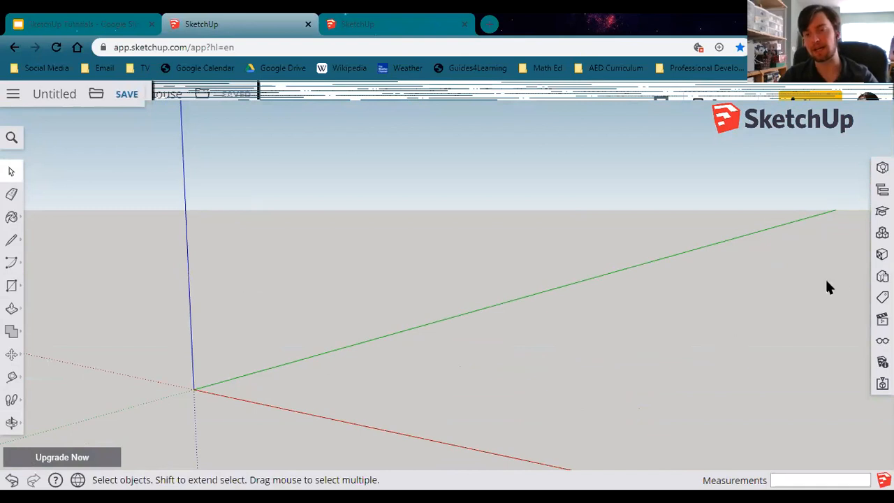
Apply the Simple Style from the Default Styles collection to the model.
{"action": "left_click", "coordinate": [883, 276]}
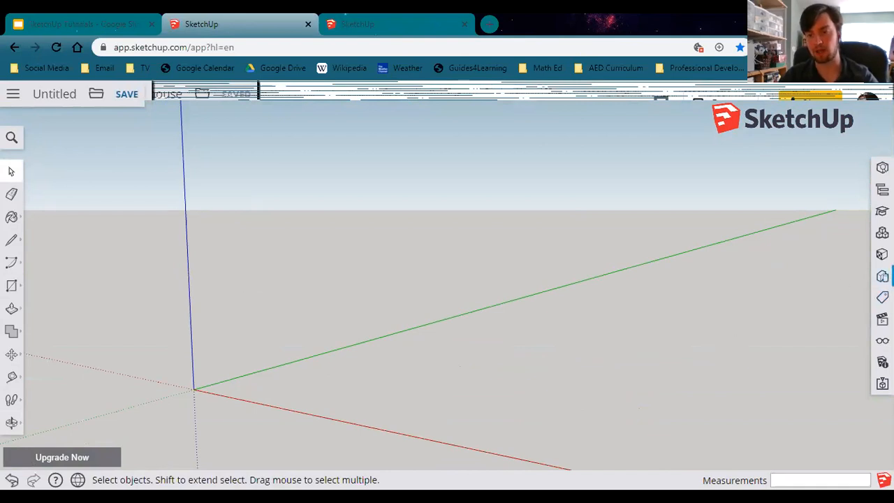
{"action": "left_click", "coordinate": [882, 276]}
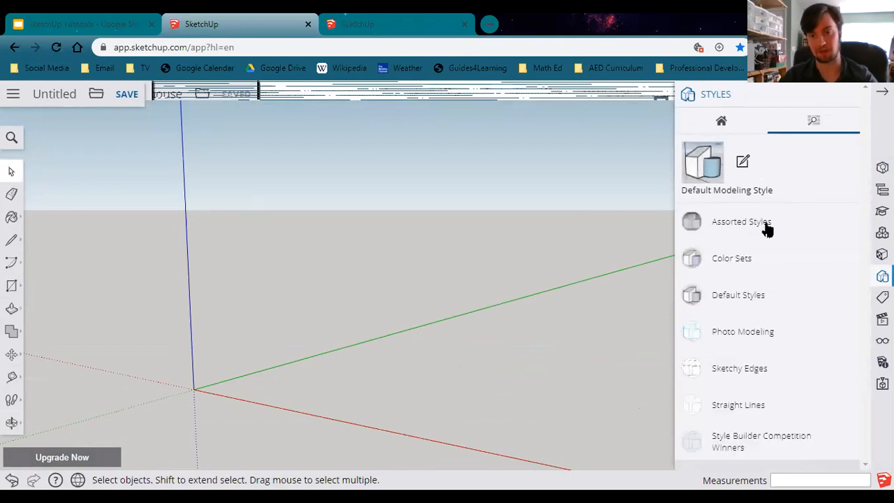
{"action": "left_click", "coordinate": [754, 294]}
{"action": "scroll", "coordinate": [773, 277], "scroll_direction": "down", "scroll_amount": 2}
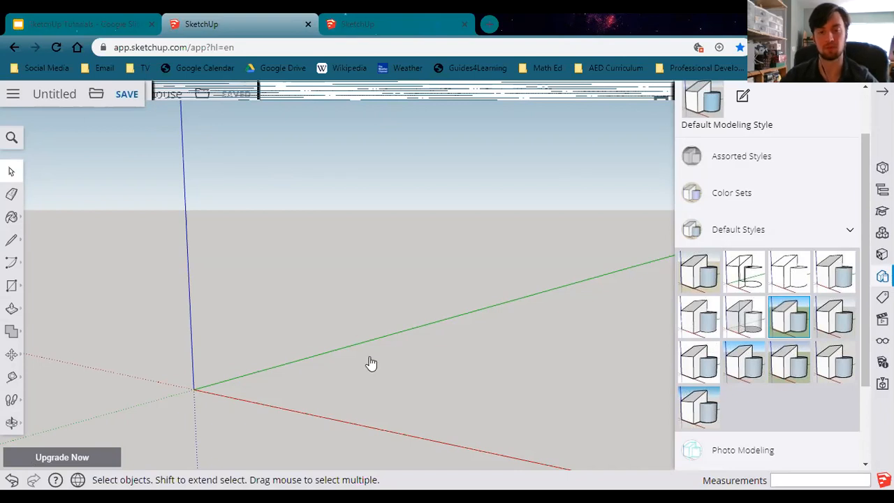
{"action": "left_click", "coordinate": [835, 318]}
{"action": "middle_click_drag", "start_coordinate": [369, 356], "coordinate": [393, 356]}
{"action": "middle_click_drag", "start_coordinate": [488, 332], "coordinate": [305, 336], "text": "shift"}
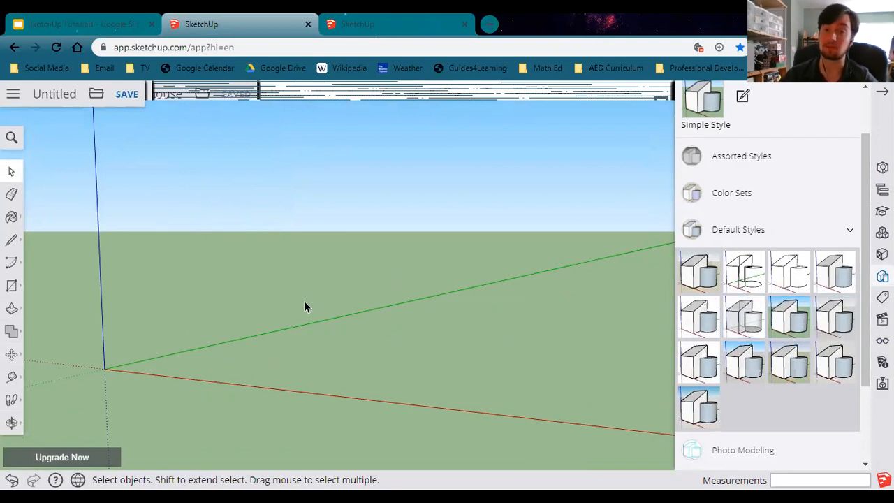
{"action": "scroll", "coordinate": [797, 249], "scroll_direction": "up", "scroll_amount": 1}
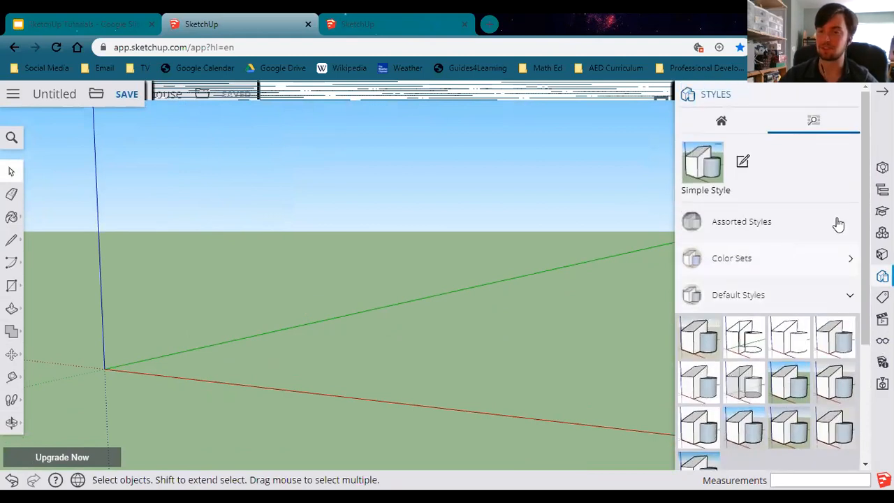
{"action": "left_click", "coordinate": [847, 94]}
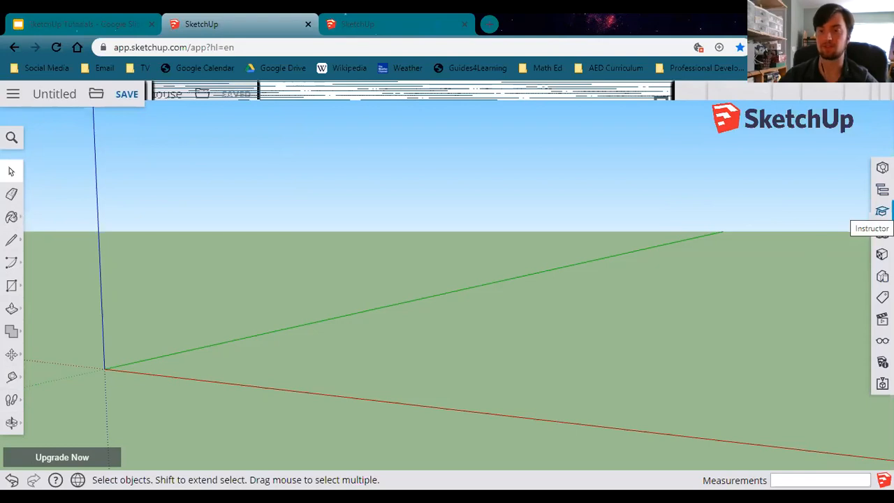
Open the Instructor panel to read the Select tool guidance.
{"action": "left_click", "coordinate": [882, 211]}
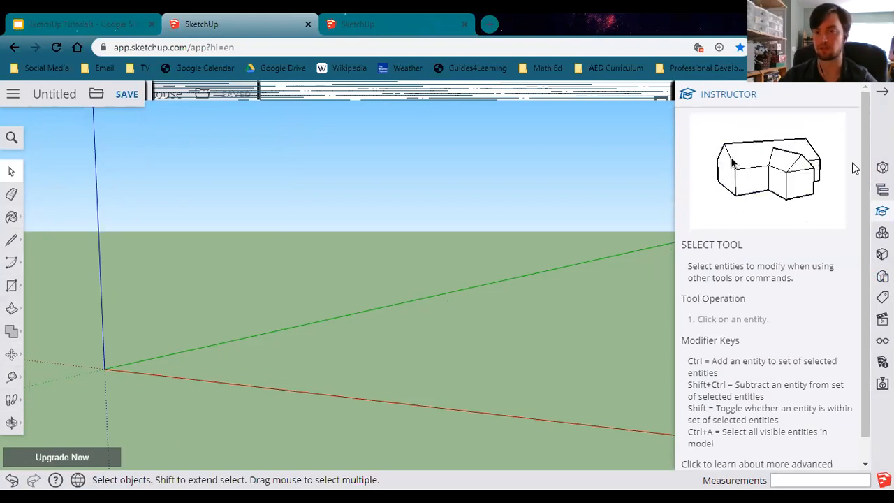
{"action": "left_click", "coordinate": [846, 94]}
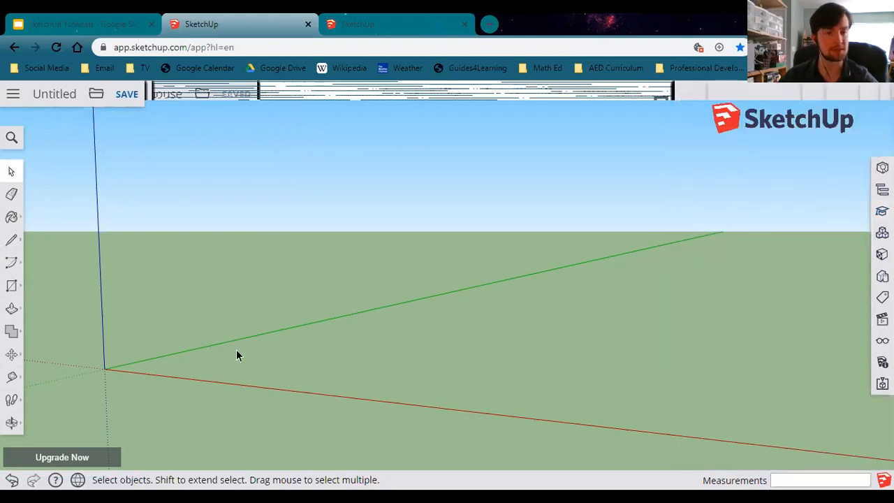
{"action": "middle_click_drag", "start_coordinate": [234, 371], "coordinate": [288, 413]}
{"action": "middle_click_drag", "start_coordinate": [573, 401], "coordinate": [433, 285]}
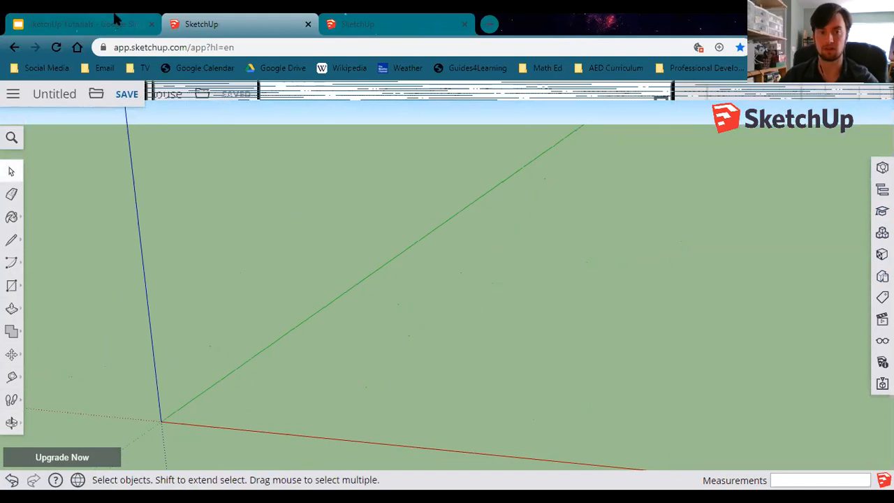
Draw a rectangle from the origin measuring 8',6' on the ground plane.
{"action": "left_click", "coordinate": [116, 23]}
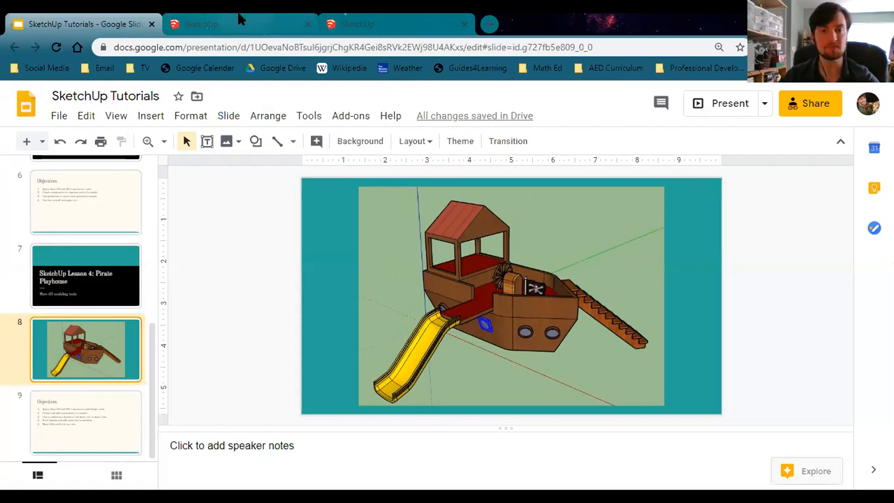
{"action": "left_click", "coordinate": [224, 24]}
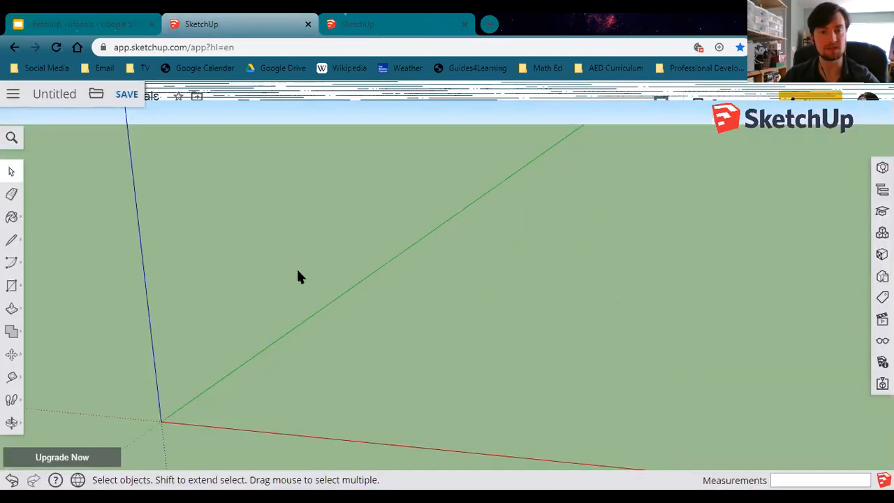
{"action": "left_click", "coordinate": [11, 287]}
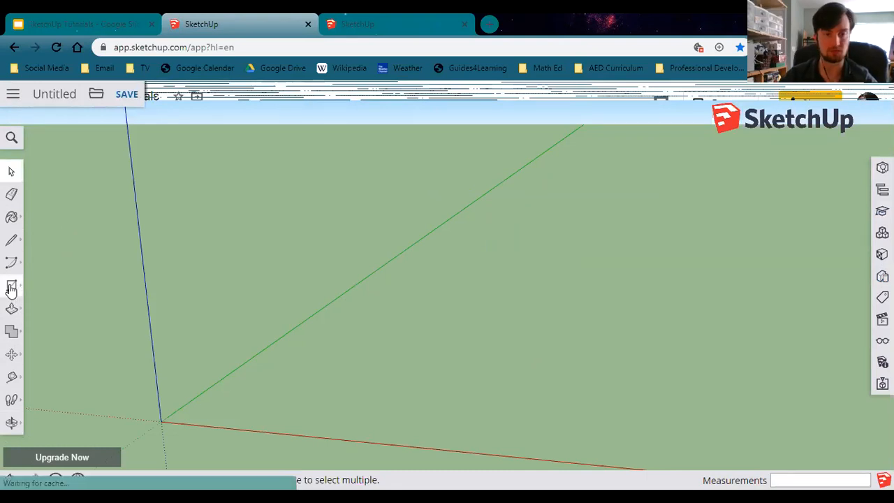
{"action": "left_click", "coordinate": [161, 420]}
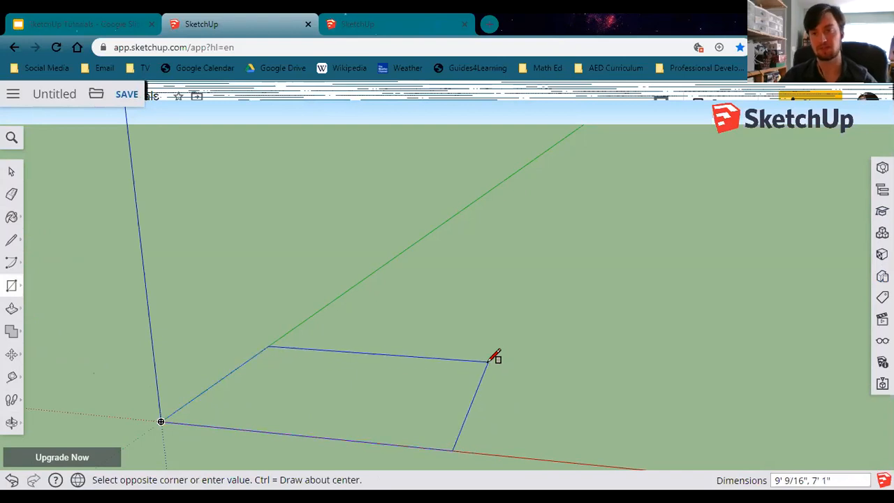
{"action": "type", "text": "8',6"}
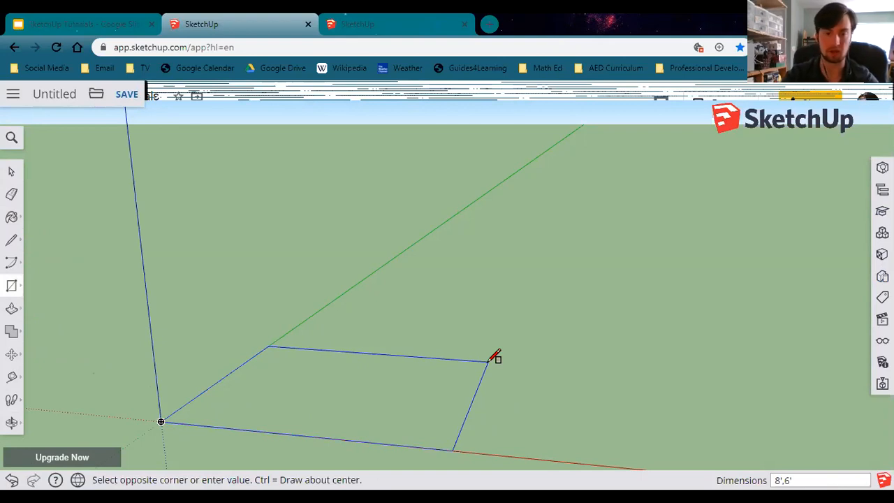
{"action": "key", "text": "Return"}
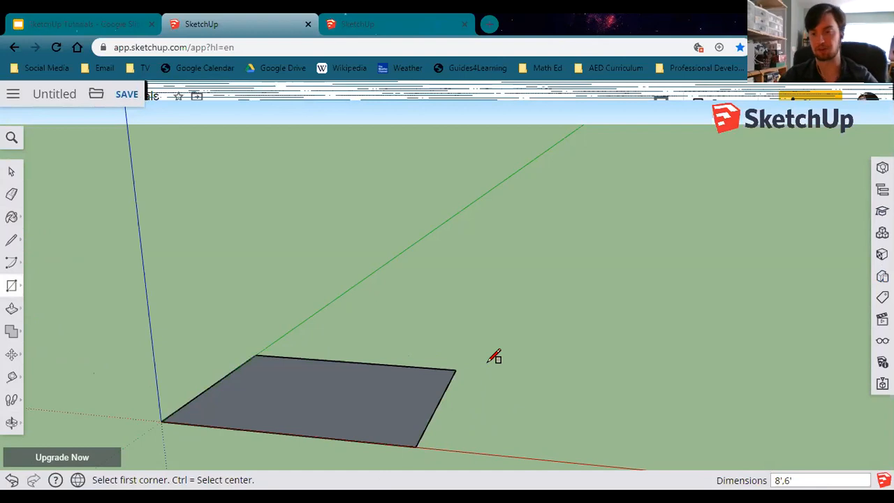
Draw lines from the right edge's midpoint about 5' out along the red axis, then to both right corners, forming a triangular point.
{"action": "left_click", "coordinate": [11, 240]}
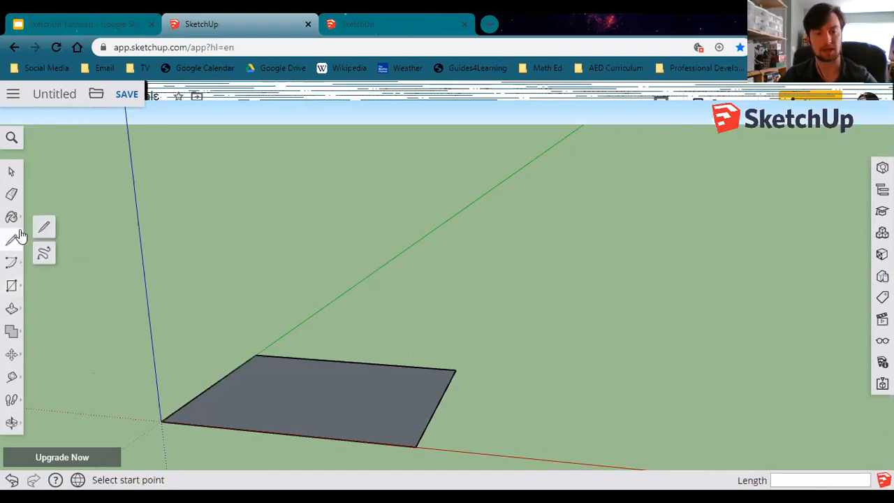
{"action": "left_click", "coordinate": [438, 403]}
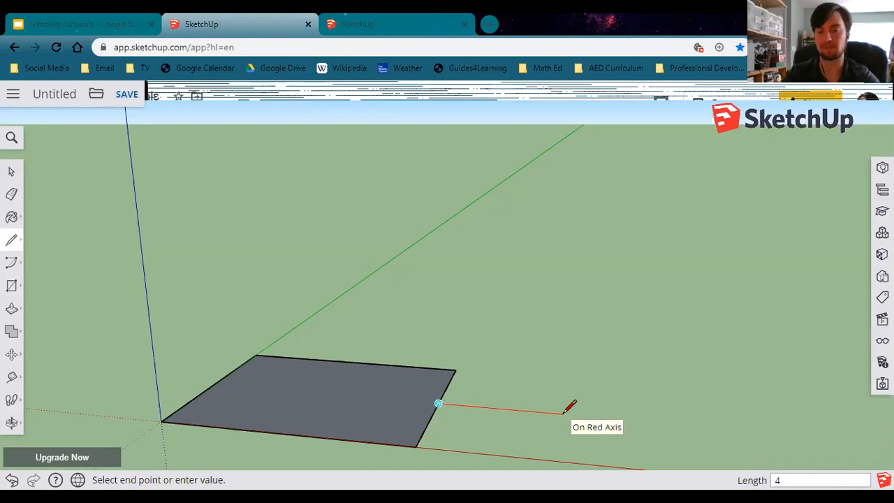
{"action": "left_click", "coordinate": [564, 413]}
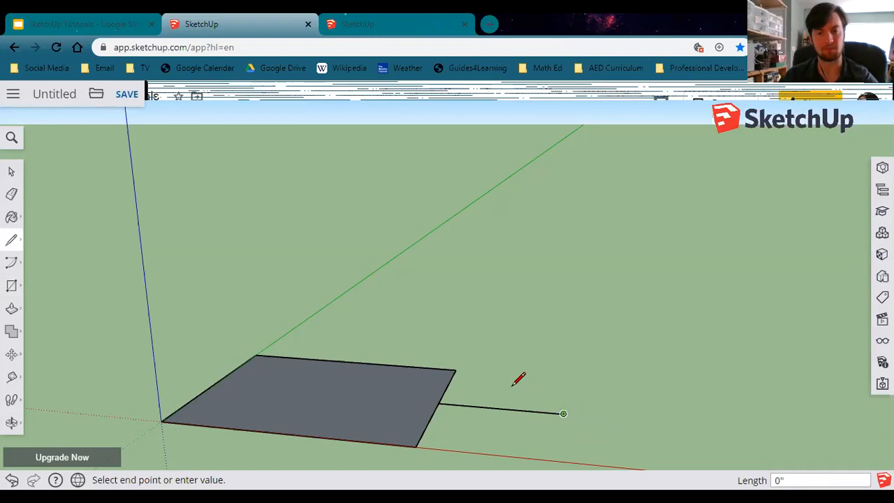
{"action": "left_click", "coordinate": [456, 369]}
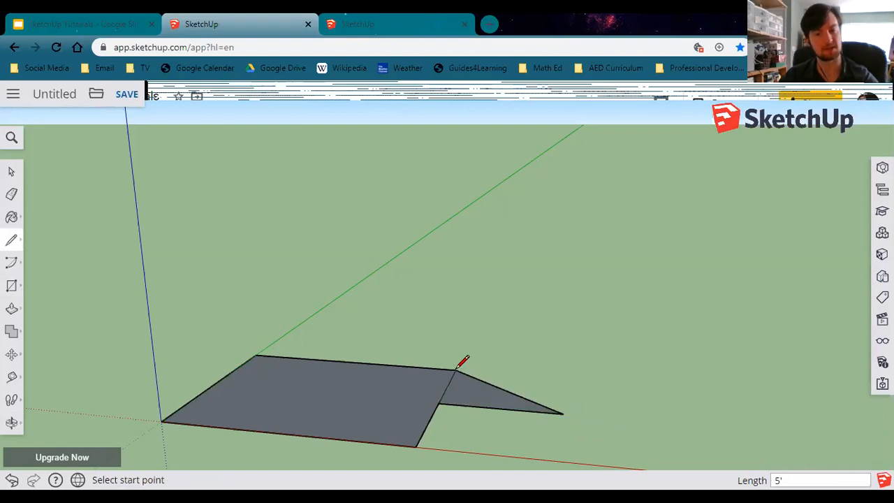
{"action": "left_click", "coordinate": [564, 413]}
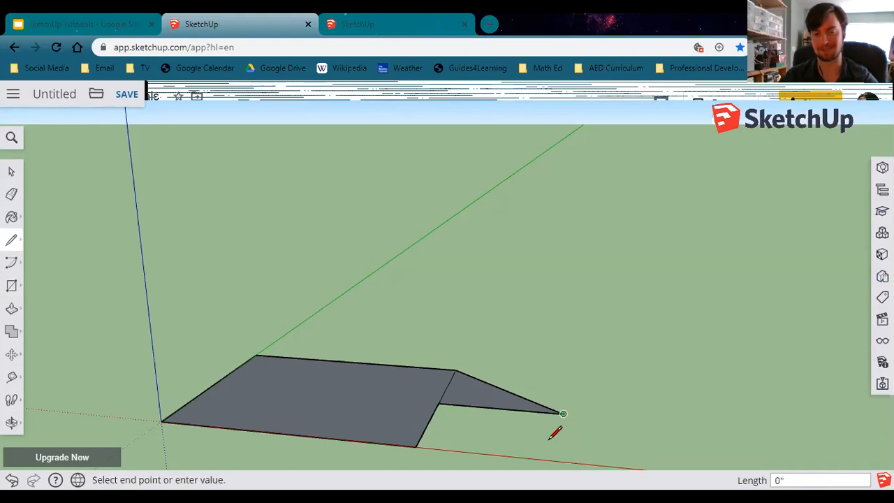
{"action": "left_click", "coordinate": [416, 447]}
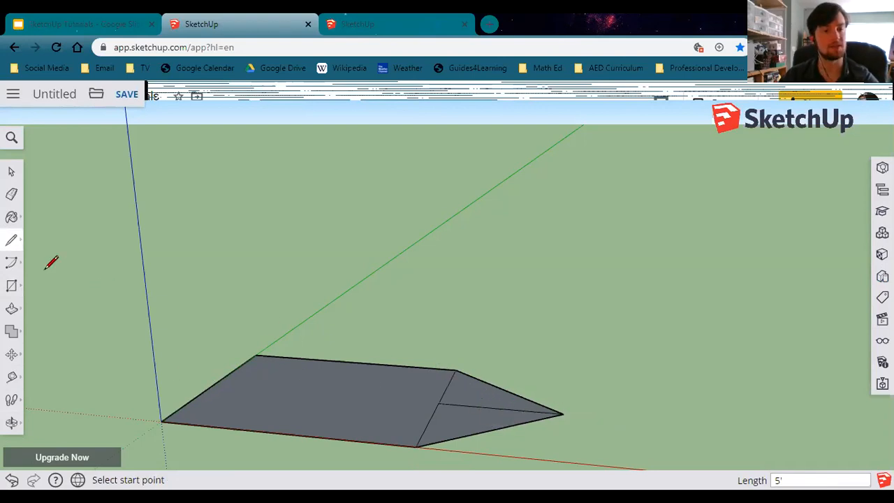
Erase the middle line and the rectangle's right edge so the floor becomes one pentagon face.
{"action": "left_click", "coordinate": [12, 200]}
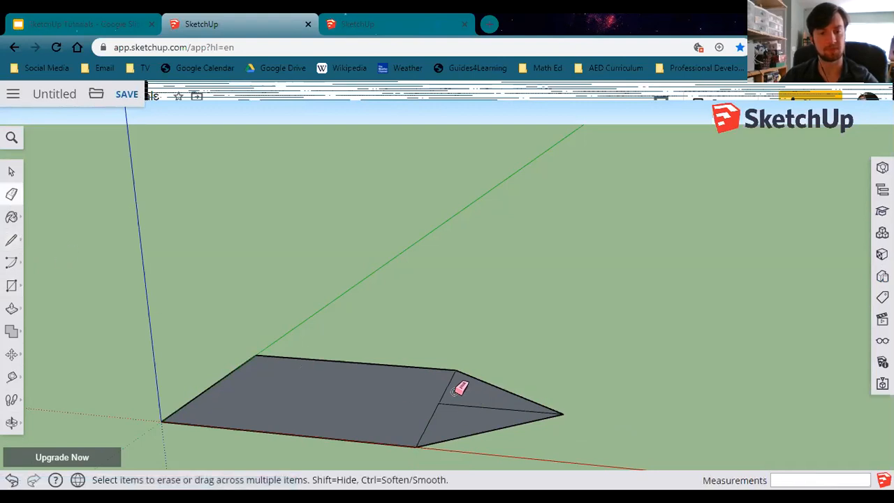
{"action": "left_click_drag", "start_coordinate": [442, 398], "coordinate": [435, 417]}
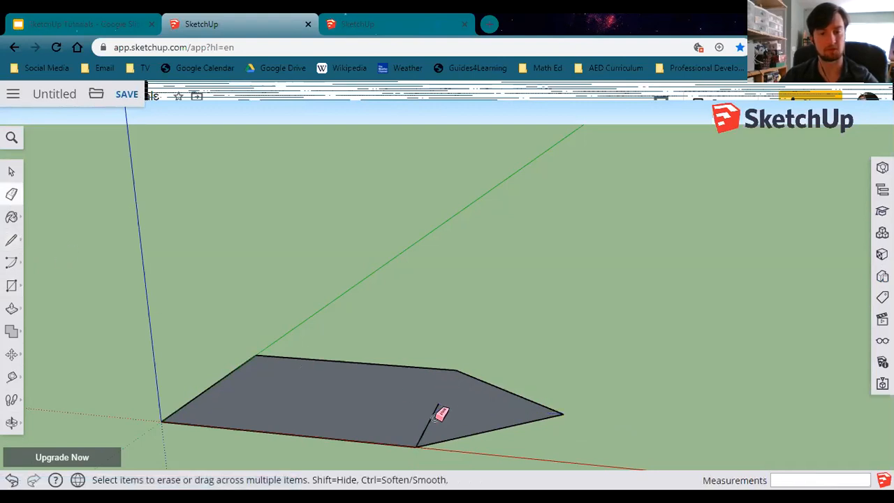
{"action": "left_click", "coordinate": [429, 418]}
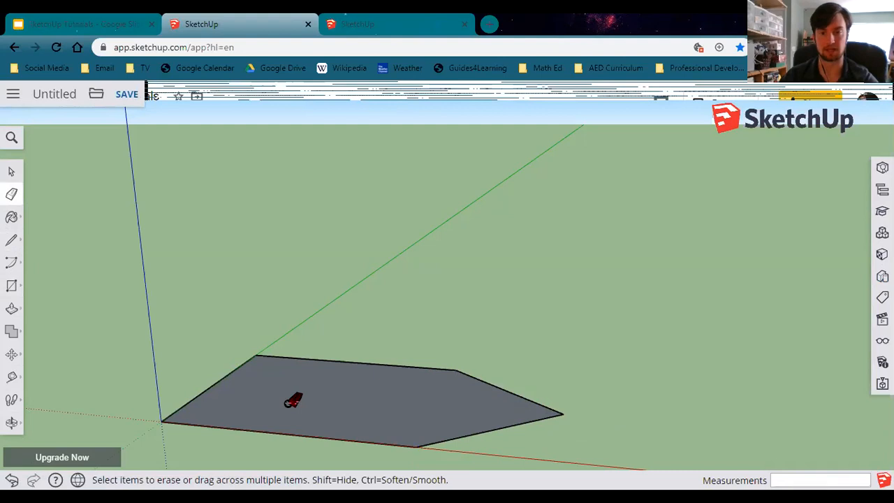
{"action": "mouse_move", "coordinate": [429, 433]}
{"action": "middle_mouse_down"}
{"action": "mouse_move", "coordinate": [468, 443]}
{"action": "mouse_move", "coordinate": [455, 405]}
{"action": "middle_mouse_up"}
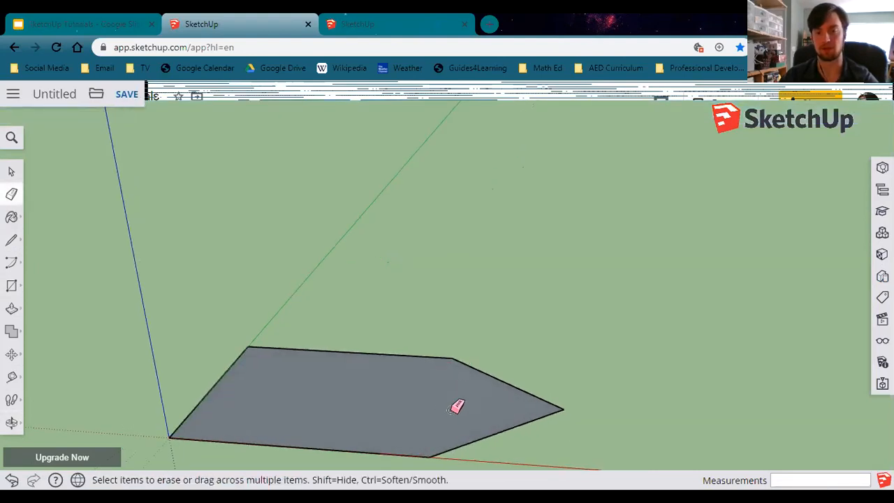
{"action": "mouse_move", "coordinate": [563, 443]}
{"action": "middle_mouse_down"}
{"action": "mouse_move", "coordinate": [509, 395]}
{"action": "mouse_move", "coordinate": [245, 308]}
{"action": "mouse_move", "coordinate": [258, 343]}
{"action": "middle_mouse_up"}
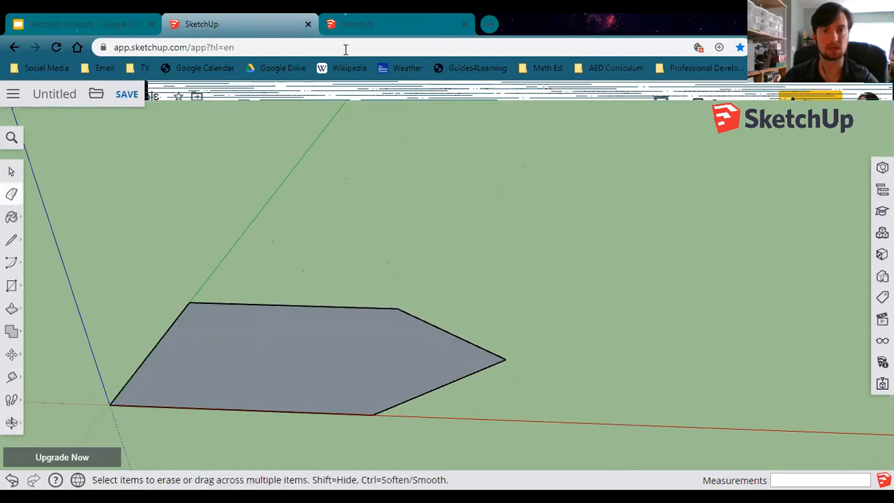
{"action": "left_click", "coordinate": [77, 21]}
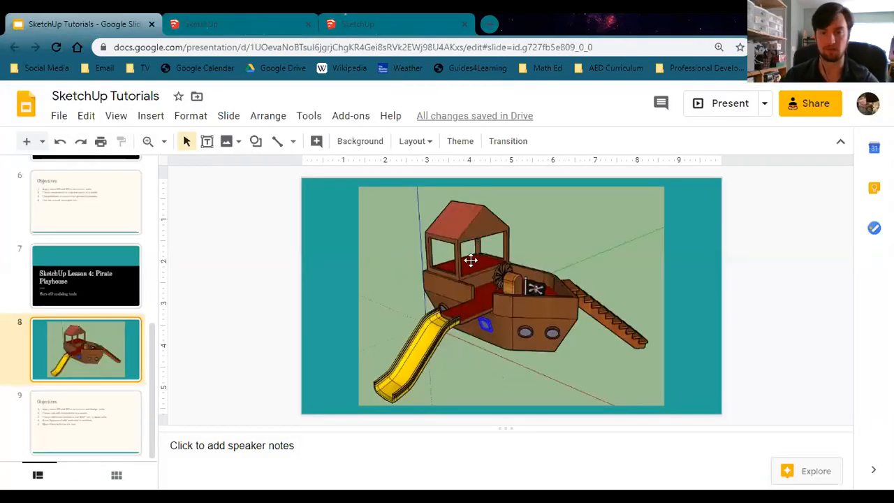
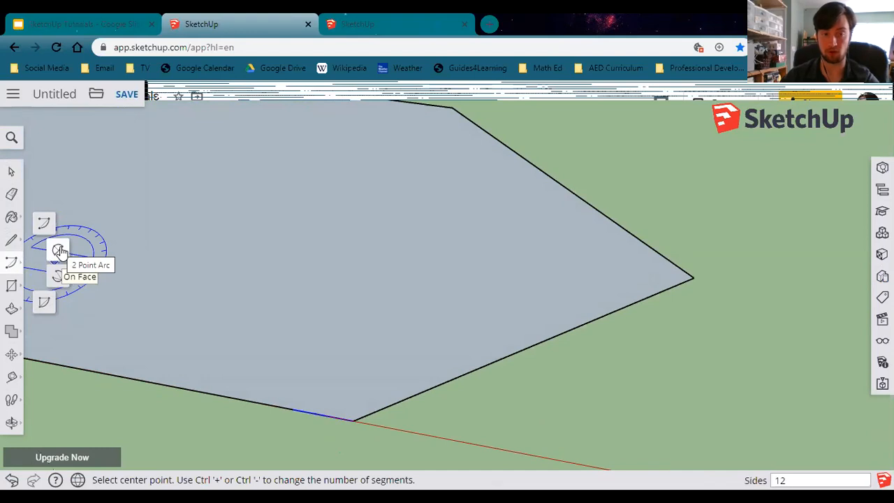
Round the corner where the point meets the red-axis edge with a 2 Point Arc fillet of radius 2' 3".
{"action": "left_click", "coordinate": [60, 251]}
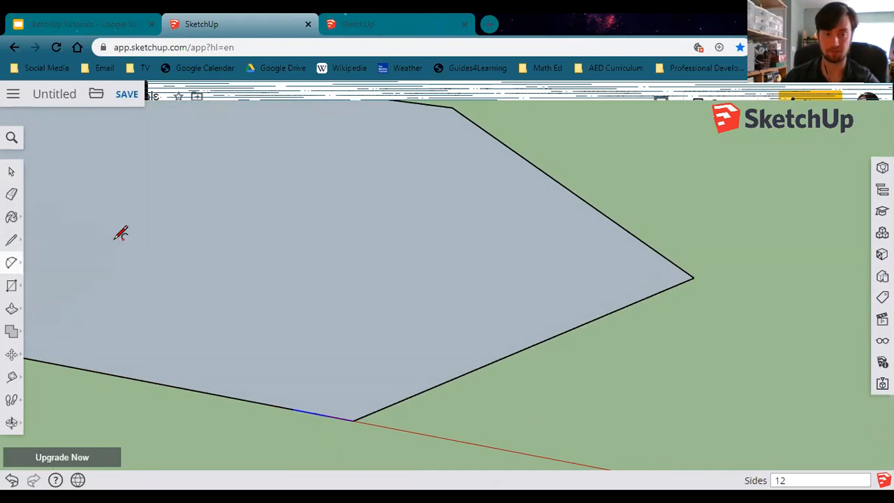
{"action": "left_click", "coordinate": [293, 408]}
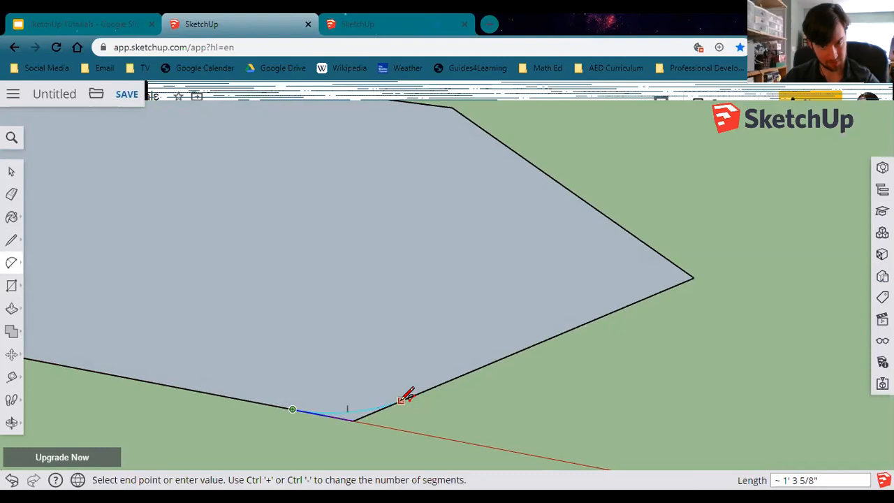
{"action": "scroll", "coordinate": [384, 408], "scroll_direction": "up", "scroll_amount": 2}
{"action": "scroll", "coordinate": [384, 408], "scroll_direction": "up", "scroll_amount": 2}
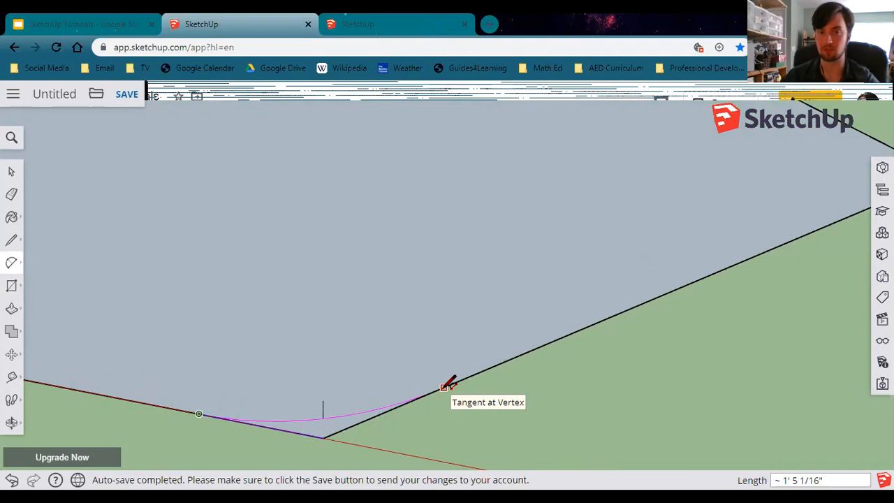
{"action": "left_click", "coordinate": [447, 385]}
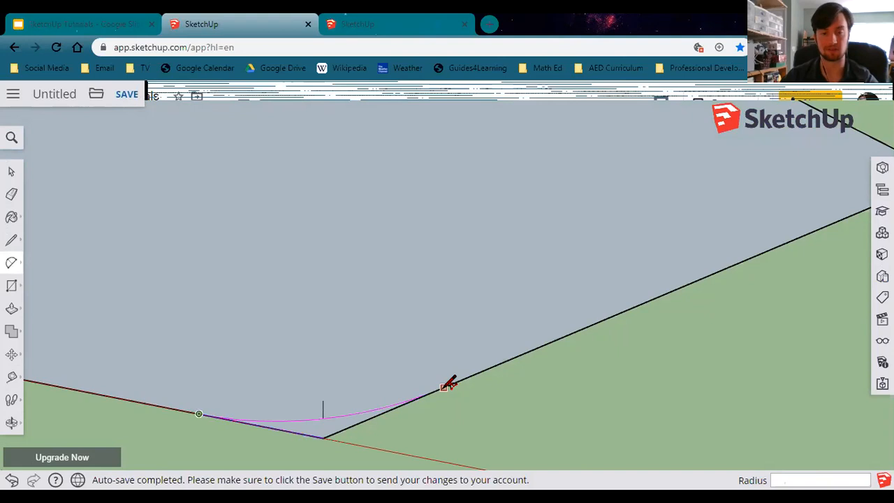
{"action": "key", "text": "Escape"}
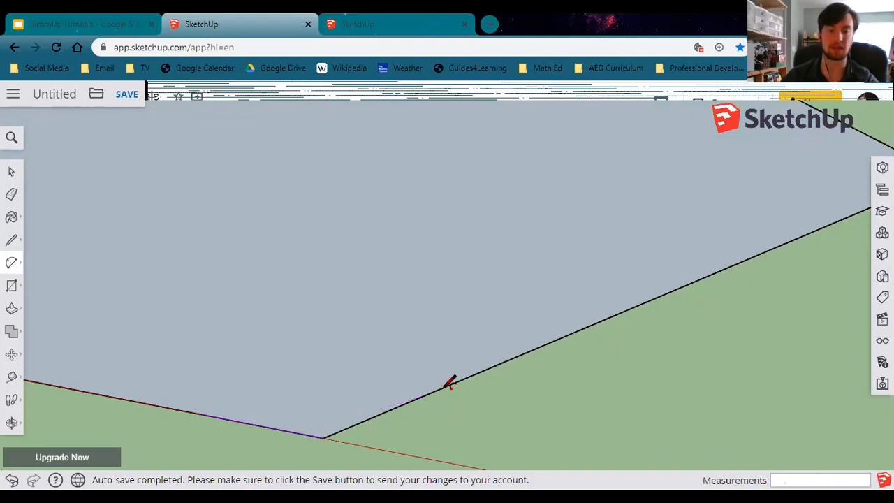
{"action": "left_click", "coordinate": [448, 386]}
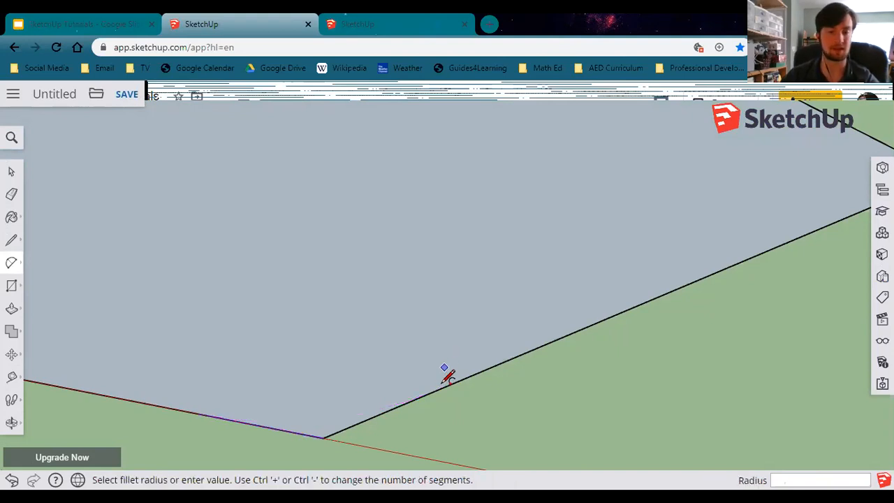
{"action": "left_click", "coordinate": [199, 413]}
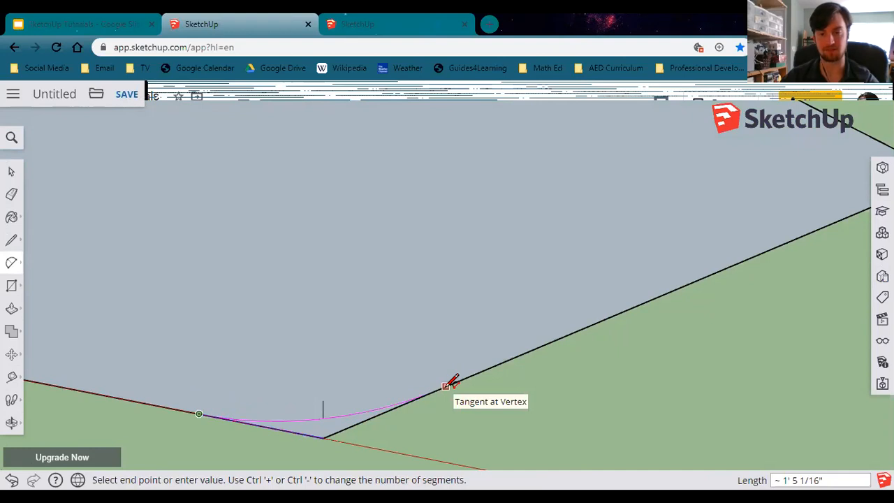
{"action": "left_click", "coordinate": [447, 385]}
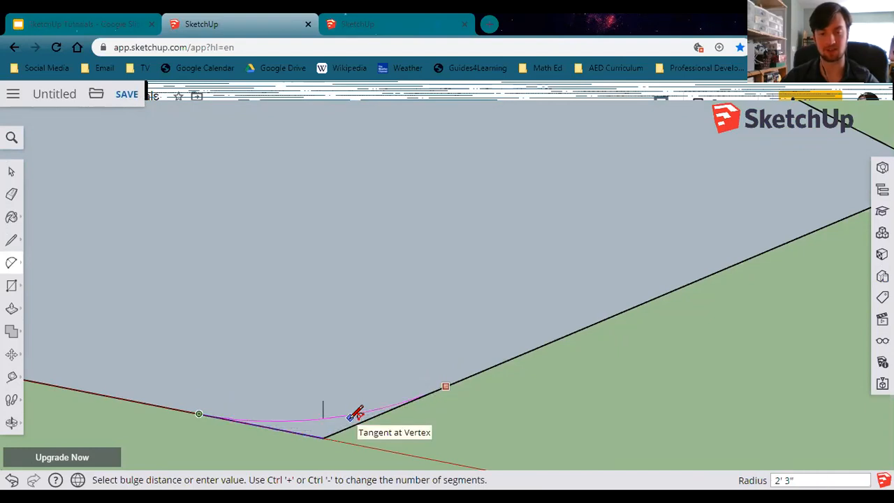
{"action": "left_click", "coordinate": [356, 413]}
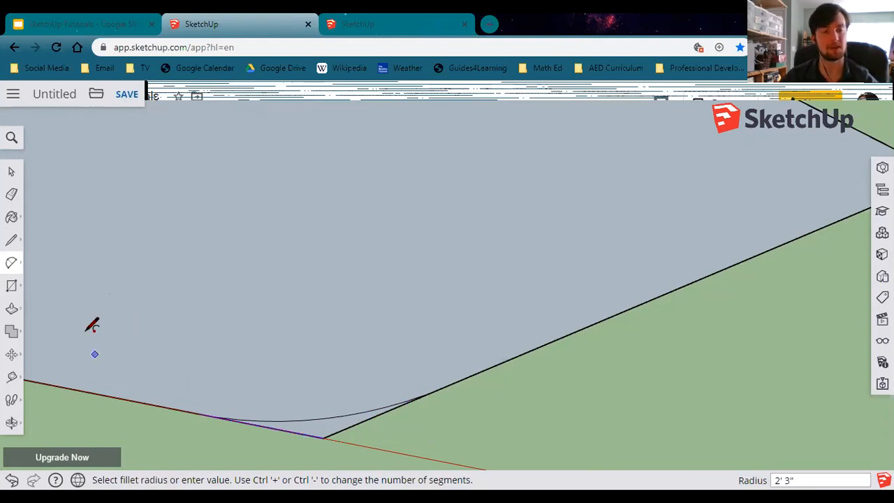
Erase the leftover sharp corner edges outside the new arc.
{"action": "left_click", "coordinate": [11, 197]}
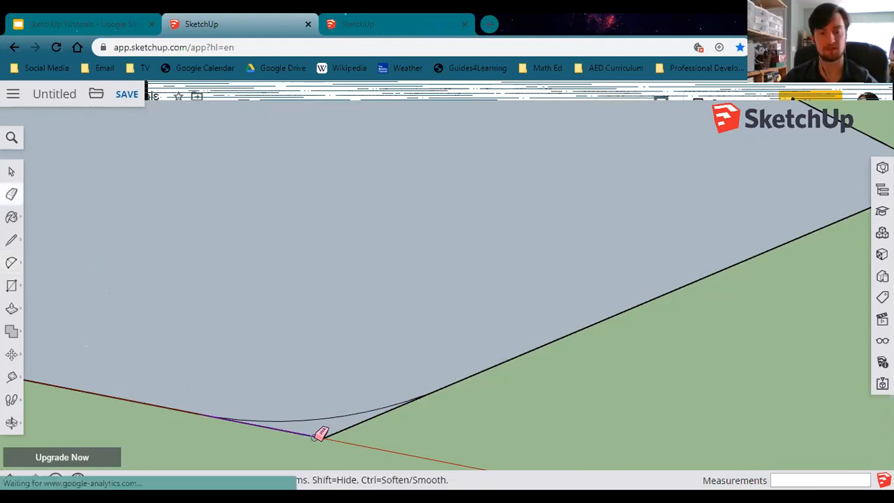
{"action": "left_click_drag", "start_coordinate": [335, 429], "coordinate": [315, 431]}
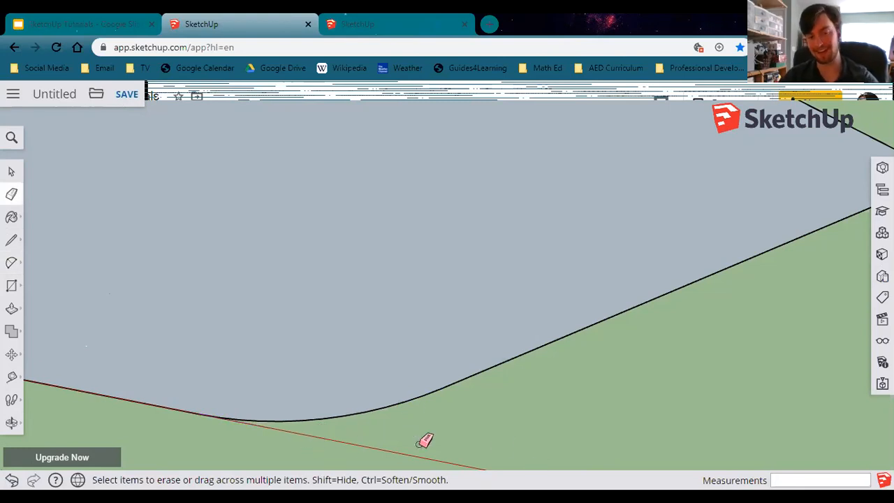
{"action": "middle_click_drag", "start_coordinate": [406, 410], "coordinate": [364, 437]}
Draw a 9" line along the edge from the point's other rear corner.
{"action": "middle_click_drag", "start_coordinate": [399, 342], "coordinate": [379, 368]}
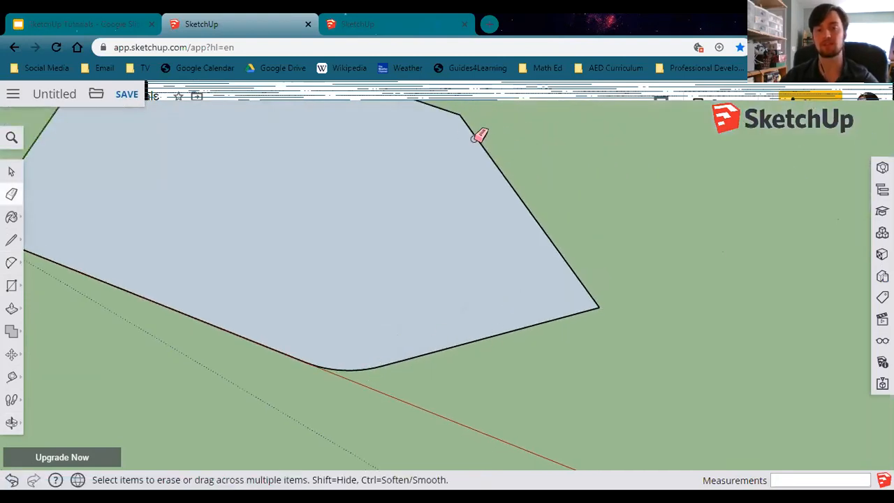
{"action": "middle_click_drag", "start_coordinate": [479, 146], "coordinate": [593, 259]}
{"action": "mouse_move", "coordinate": [549, 305]}
{"action": "middle_mouse_down"}
{"action": "mouse_move", "coordinate": [489, 347]}
{"action": "mouse_move", "coordinate": [281, 361]}
{"action": "mouse_move", "coordinate": [491, 387]}
{"action": "middle_mouse_up"}
{"action": "key", "text": "e"}
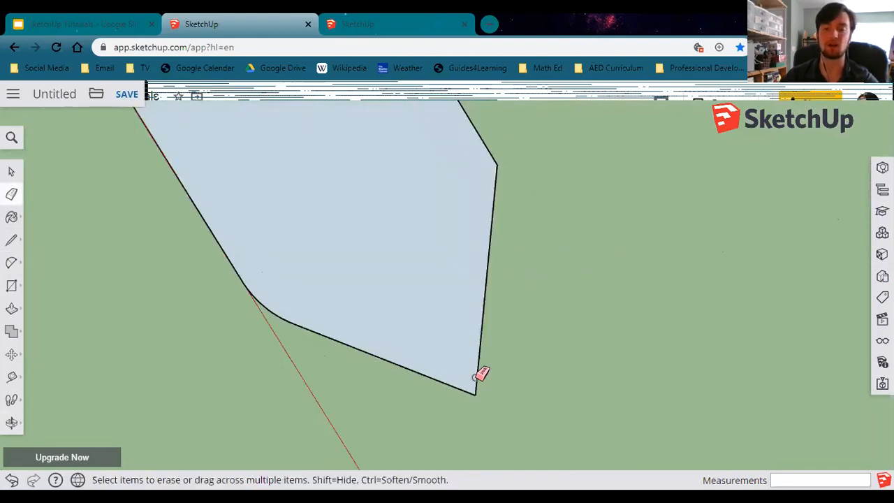
{"action": "mouse_move", "coordinate": [568, 333]}
{"action": "middle_mouse_down"}
{"action": "mouse_move", "coordinate": [508, 360]}
{"action": "mouse_move", "coordinate": [539, 351]}
{"action": "mouse_move", "coordinate": [603, 233]}
{"action": "mouse_move", "coordinate": [608, 376]}
{"action": "mouse_move", "coordinate": [455, 419]}
{"action": "mouse_move", "coordinate": [343, 389]}
{"action": "mouse_move", "coordinate": [637, 360]}
{"action": "mouse_move", "coordinate": [478, 420]}
{"action": "middle_mouse_up"}
{"action": "mouse_move", "coordinate": [398, 397]}
{"action": "middle_mouse_down"}
{"action": "mouse_move", "coordinate": [624, 401]}
{"action": "mouse_move", "coordinate": [625, 321]}
{"action": "mouse_move", "coordinate": [644, 284]}
{"action": "middle_mouse_up"}
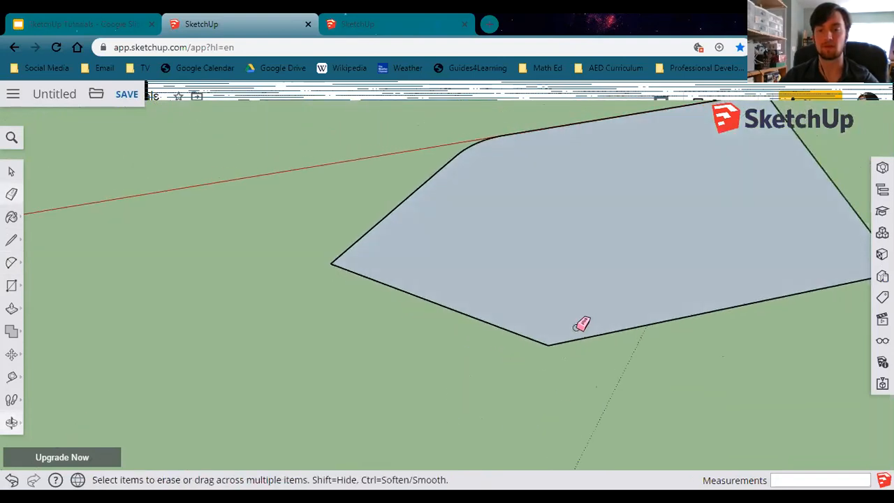
{"action": "scroll", "coordinate": [575, 329], "scroll_direction": "up", "scroll_amount": 2}
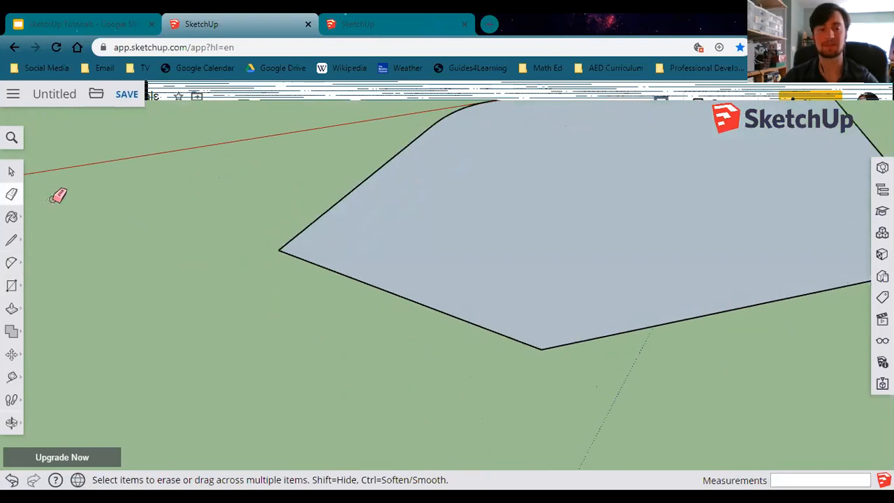
{"action": "left_click", "coordinate": [11, 241]}
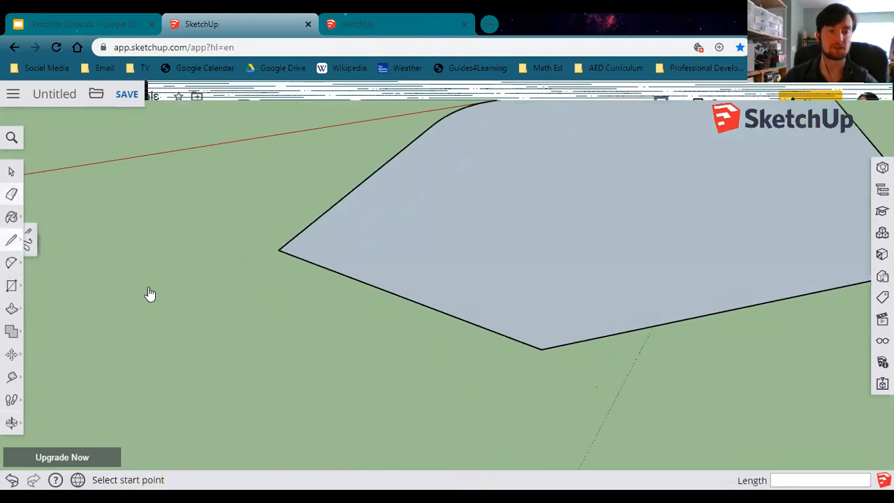
{"action": "left_click", "coordinate": [542, 348]}
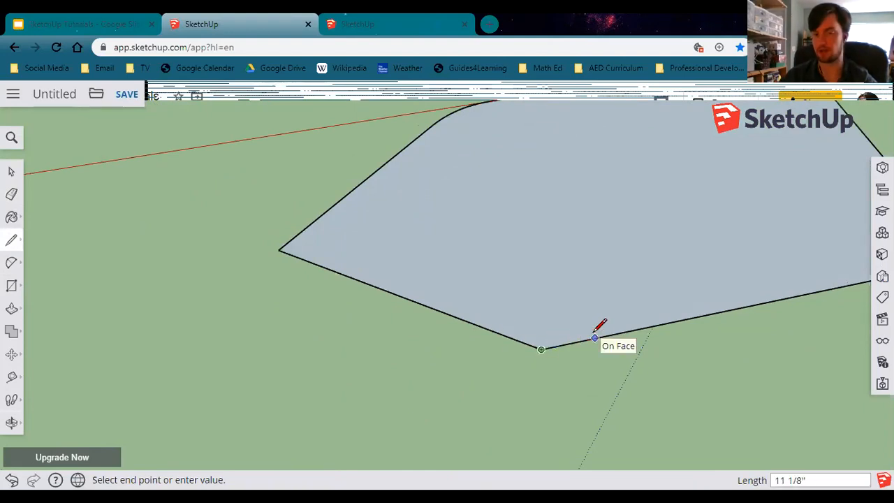
{"action": "type", "text": "9"}
{"action": "key", "text": "Return"}
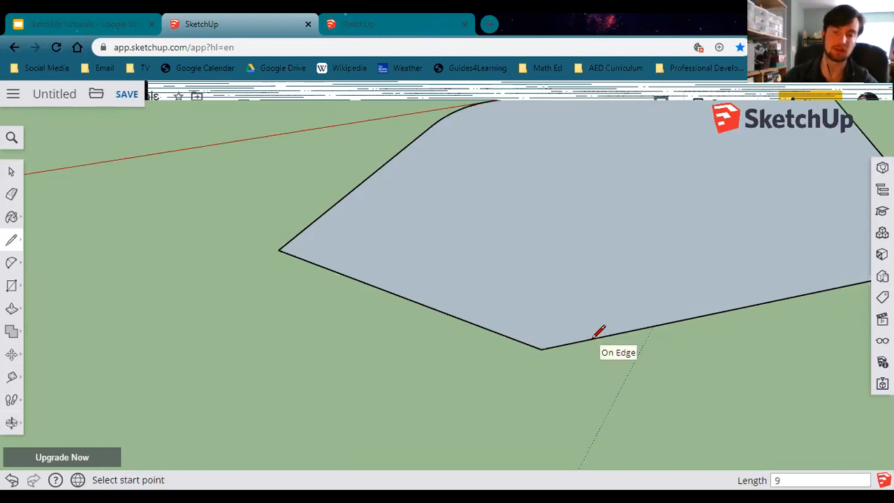
Round that corner with a 2 Point Arc fillet of radius 2' 3" starting at the 9" line's end.
{"action": "left_click", "coordinate": [12, 264]}
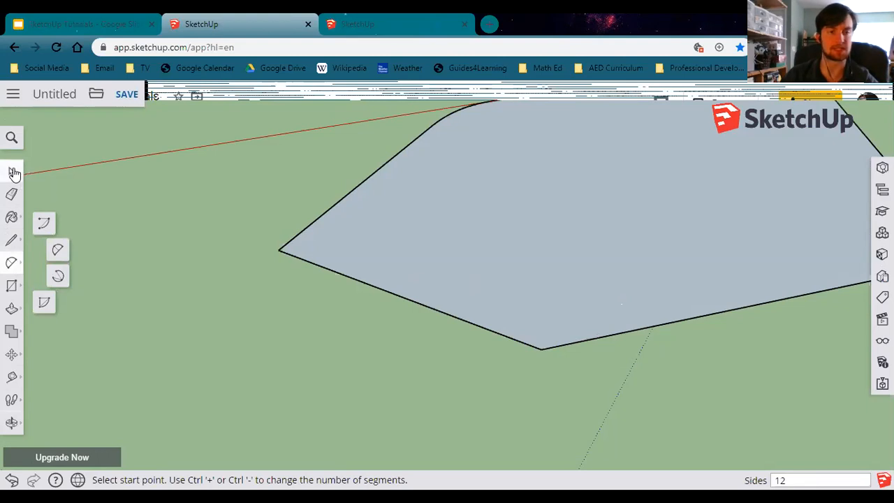
{"action": "left_click", "coordinate": [12, 173]}
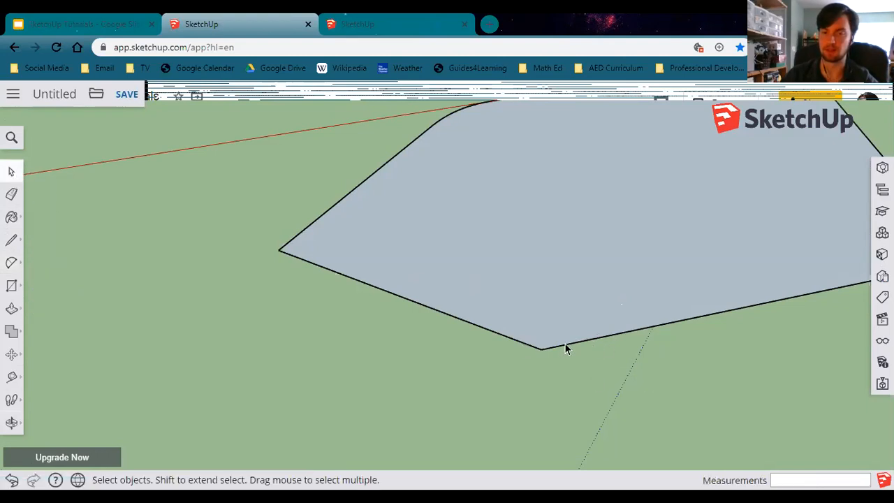
{"action": "scroll", "coordinate": [559, 345], "scroll_direction": "up", "scroll_amount": 4}
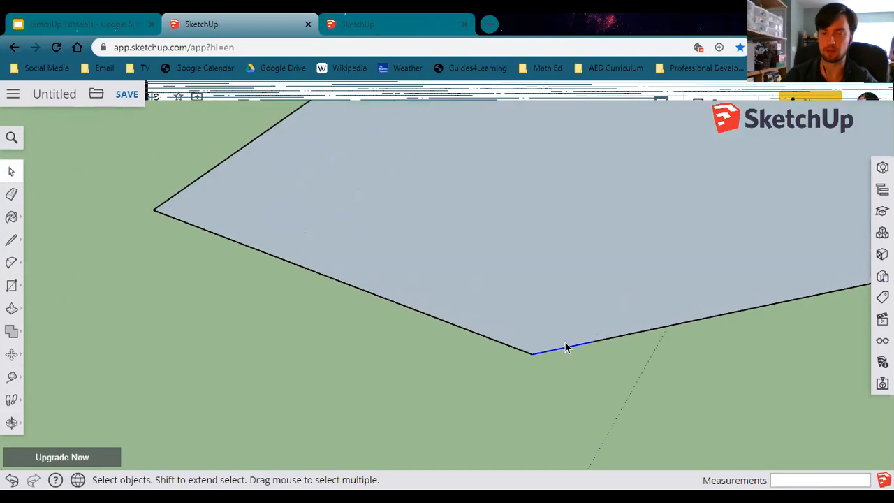
{"action": "left_click", "coordinate": [13, 264]}
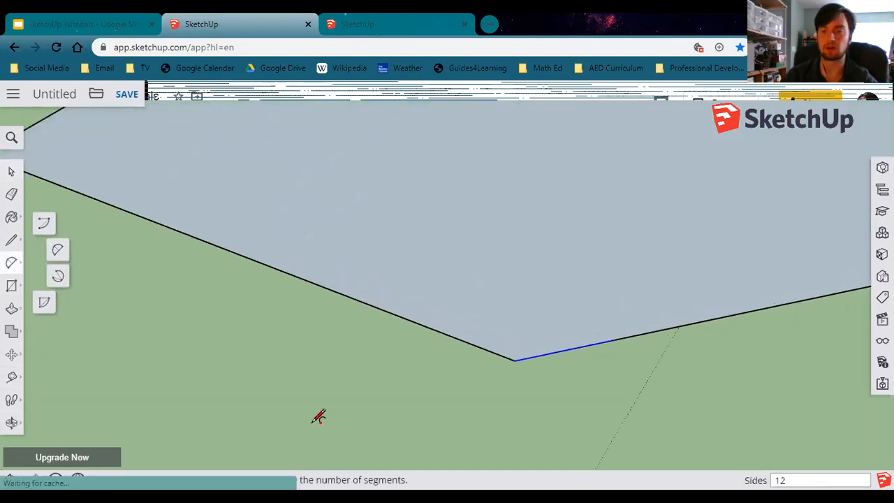
{"action": "left_click", "coordinate": [615, 340]}
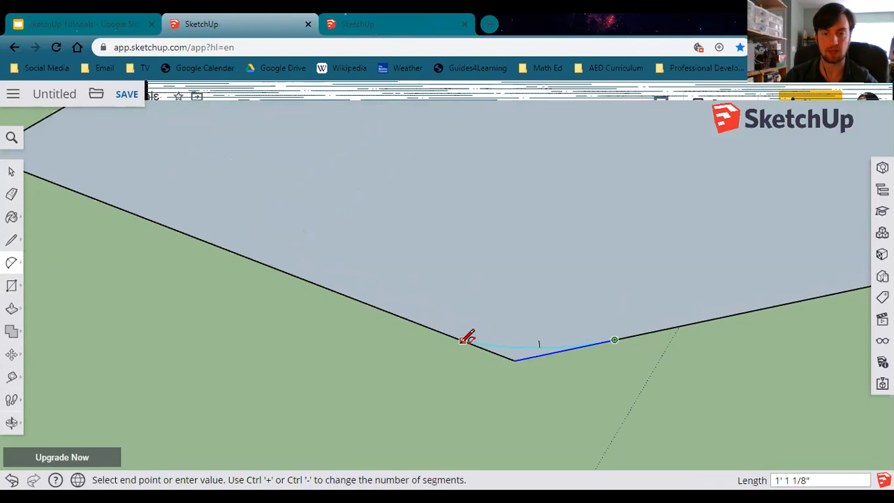
{"action": "left_click", "coordinate": [416, 323]}
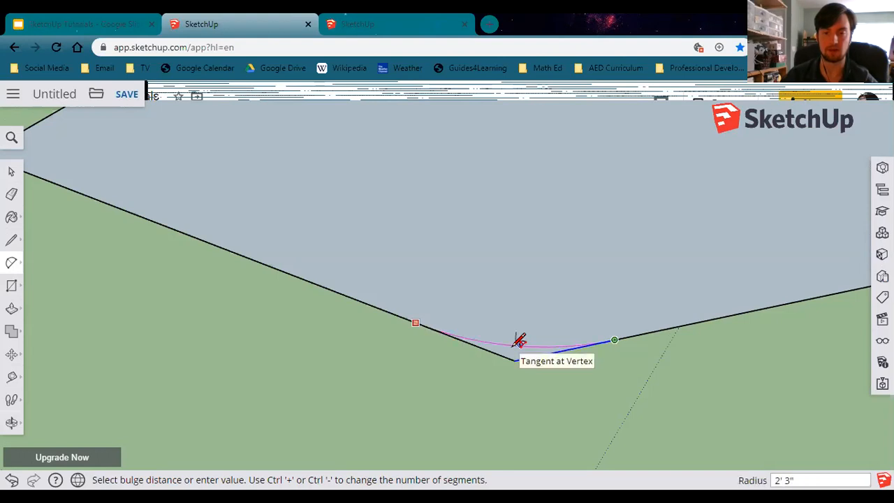
{"action": "left_click", "coordinate": [519, 340]}
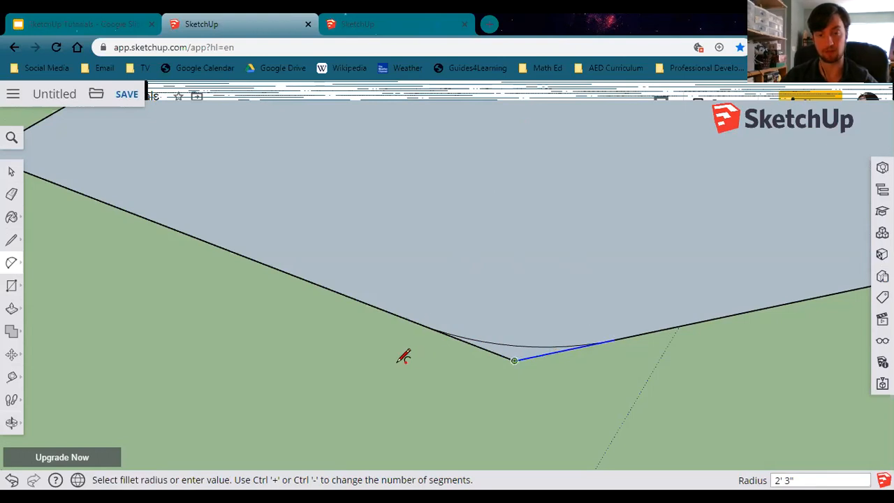
Erase the leftover sharp corner edges outside the second arc.
{"action": "left_click", "coordinate": [12, 195]}
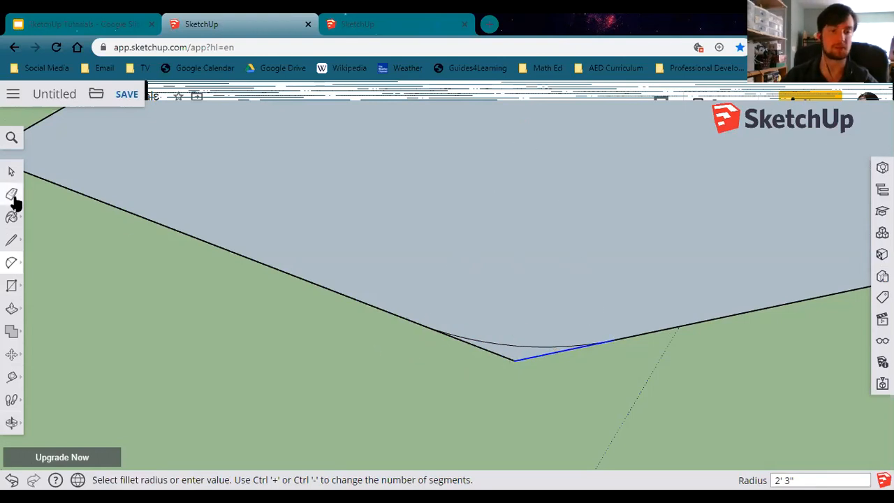
{"action": "left_click", "coordinate": [533, 356]}
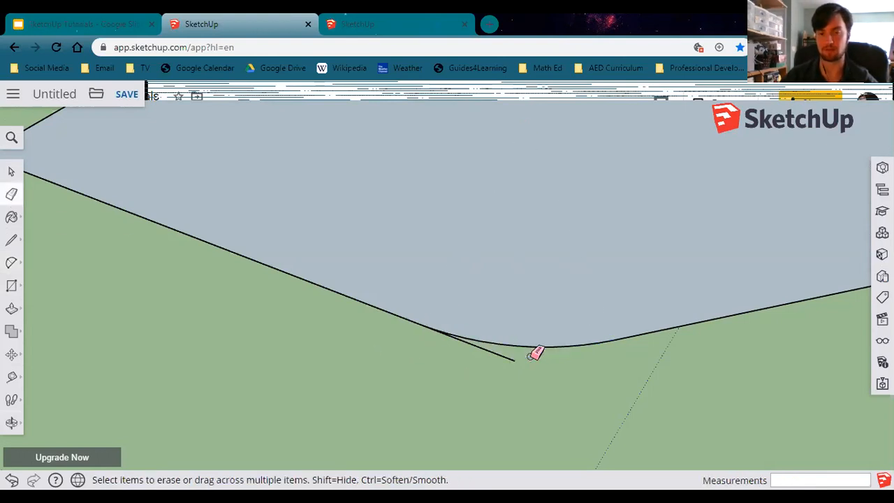
{"action": "left_click", "coordinate": [501, 355]}
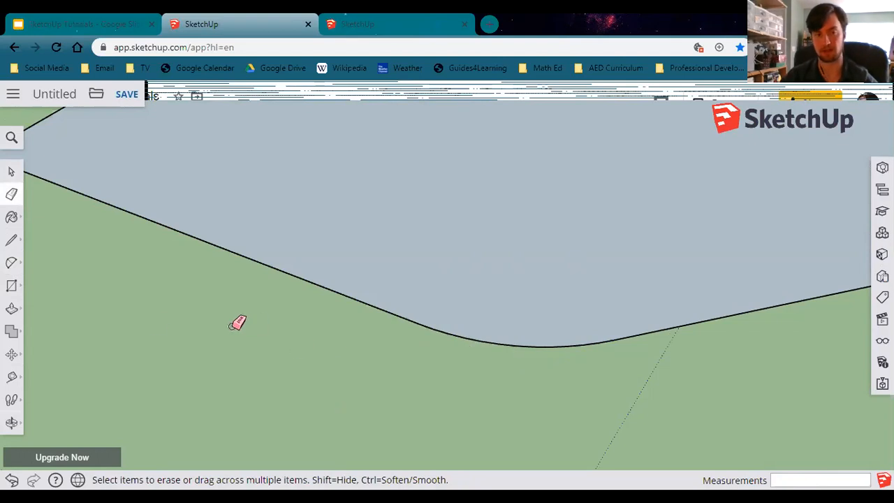
Push/Pull the rounded boat-shaped floor face up 1' 6".
{"action": "middle_click_drag", "start_coordinate": [177, 336], "coordinate": [254, 371]}
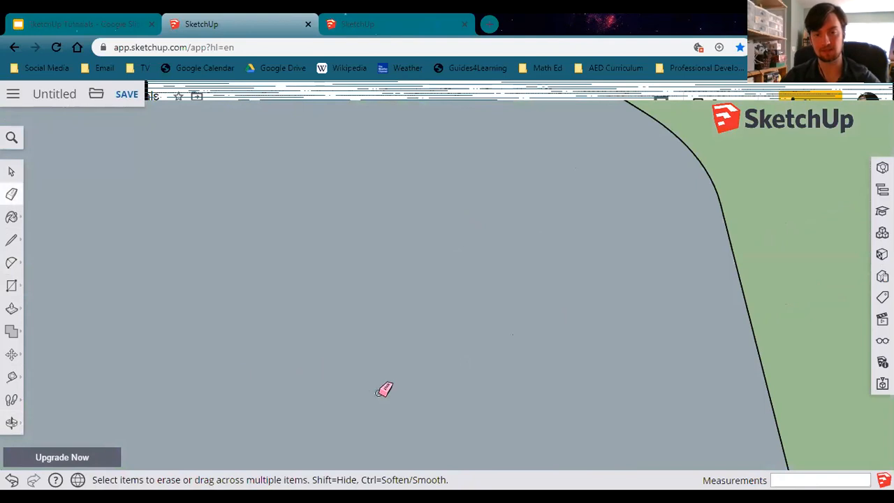
{"action": "scroll", "coordinate": [238, 363], "scroll_direction": "down", "scroll_amount": 5}
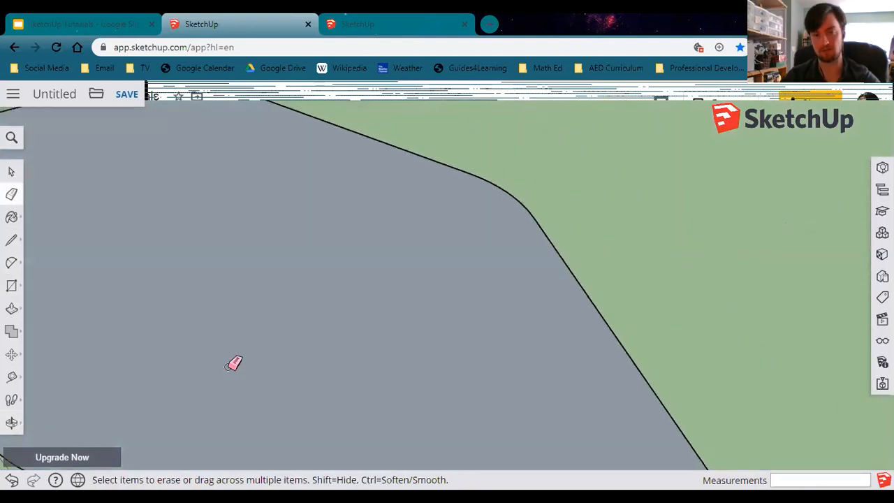
{"action": "scroll", "coordinate": [226, 372], "scroll_direction": "down", "scroll_amount": 3}
{"action": "mouse_move", "coordinate": [220, 399]}
{"action": "middle_mouse_down"}
{"action": "mouse_move", "coordinate": [284, 401]}
{"action": "mouse_move", "coordinate": [252, 393]}
{"action": "mouse_move", "coordinate": [369, 360]}
{"action": "mouse_move", "coordinate": [551, 345]}
{"action": "middle_mouse_up"}
{"action": "scroll", "coordinate": [538, 344], "scroll_direction": "down", "scroll_amount": 3}
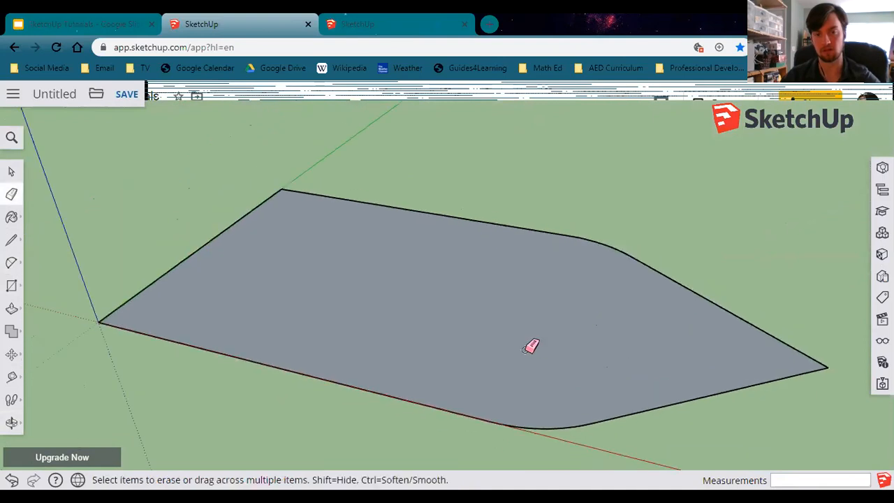
{"action": "scroll", "coordinate": [538, 340], "scroll_direction": "down", "scroll_amount": 2}
{"action": "scroll", "coordinate": [538, 340], "scroll_direction": "up", "scroll_amount": 1}
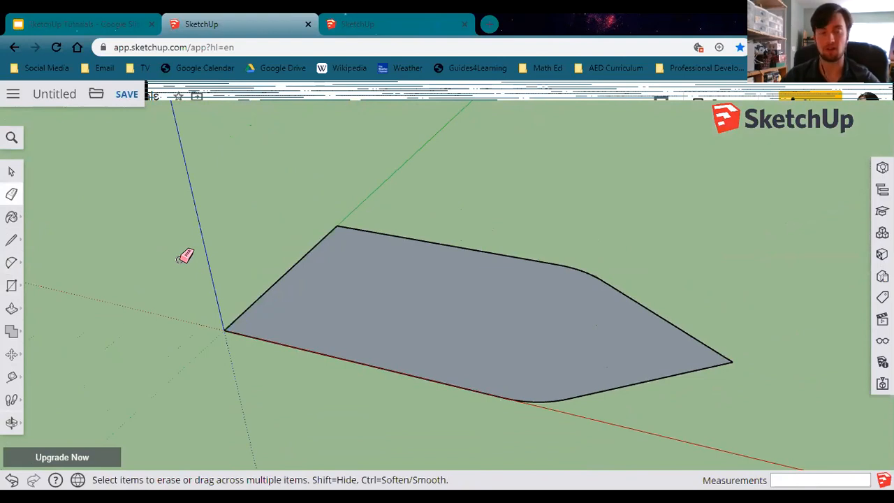
{"action": "left_click", "coordinate": [19, 314]}
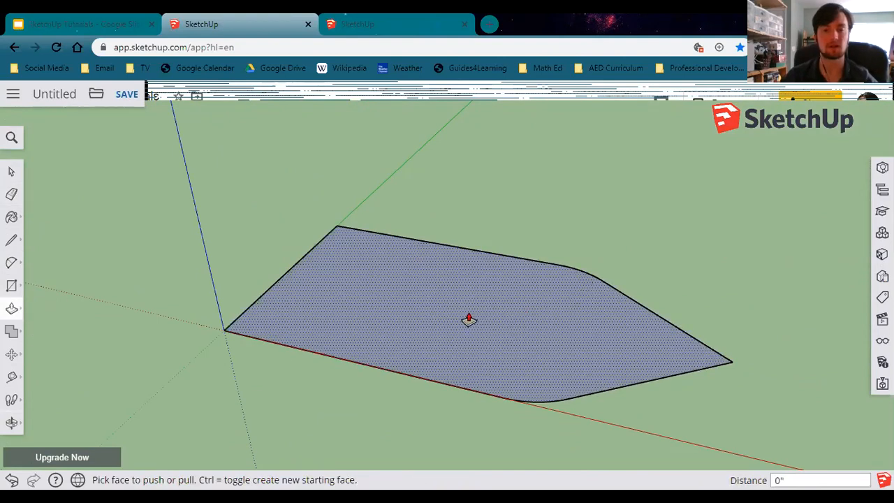
{"action": "left_click_drag", "start_coordinate": [468, 313], "coordinate": [456, 230]}
{"action": "left_click_drag", "start_coordinate": [456, 231], "coordinate": [455, 236]}
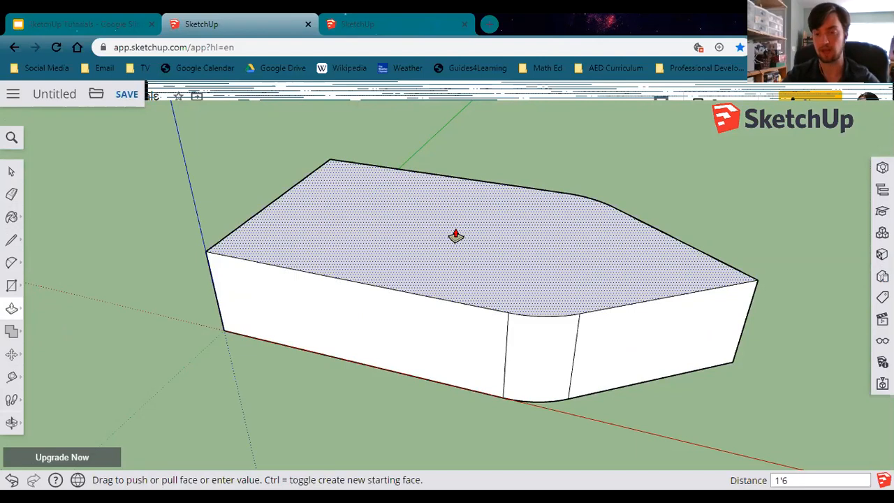
{"action": "key", "text": "Return"}
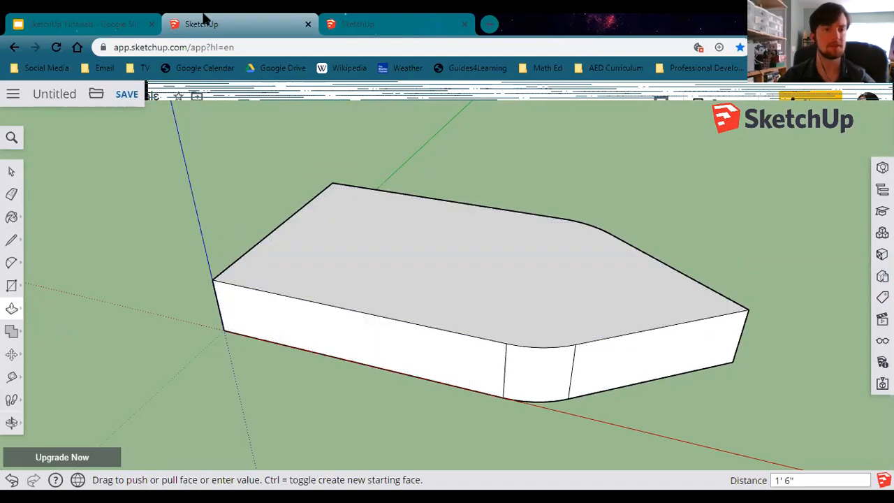
Review the pirate playhouse reference image on the Lesson 4 slide in the presentation.
{"action": "left_click", "coordinate": [77, 24]}
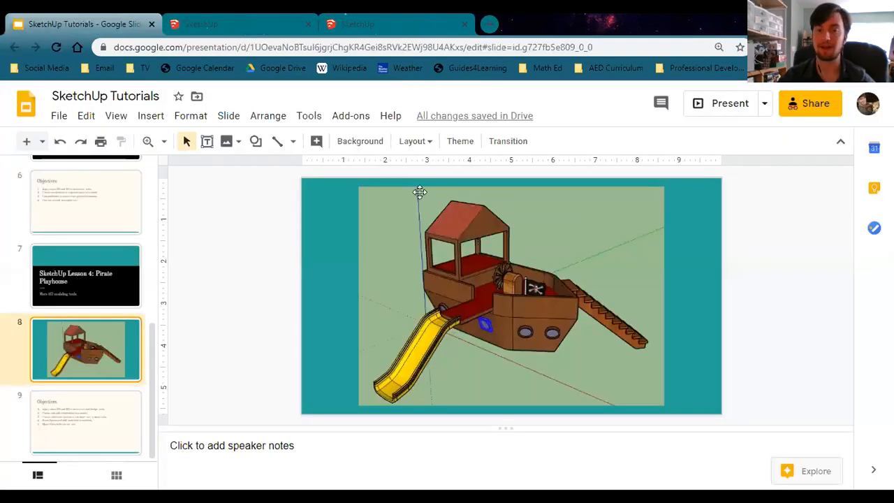
{"action": "key", "text": "Up"}
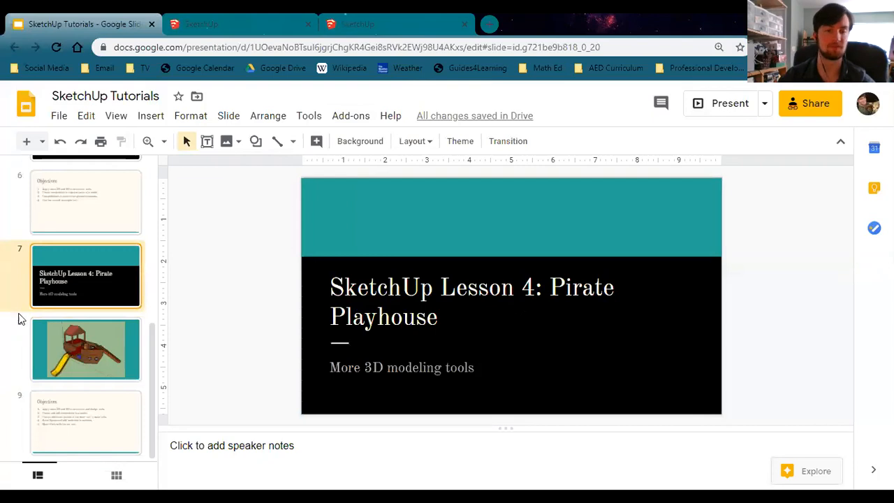
{"action": "left_click", "coordinate": [48, 333]}
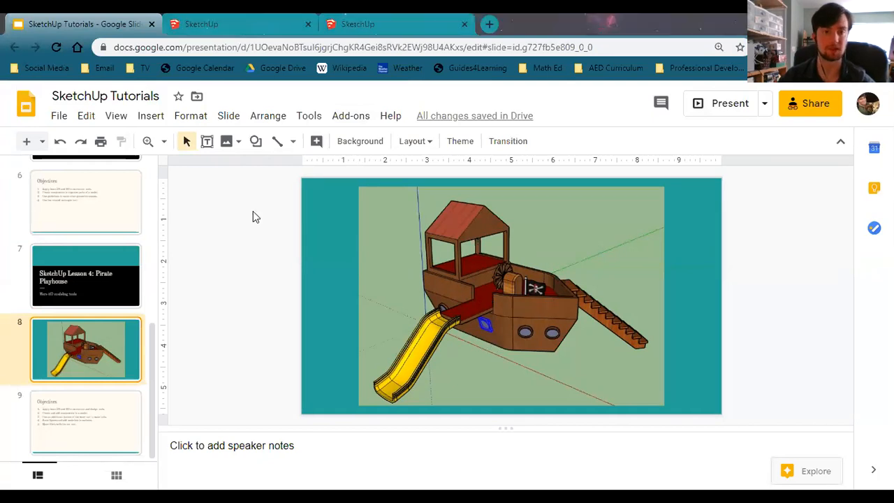
{"action": "left_click", "coordinate": [196, 22]}
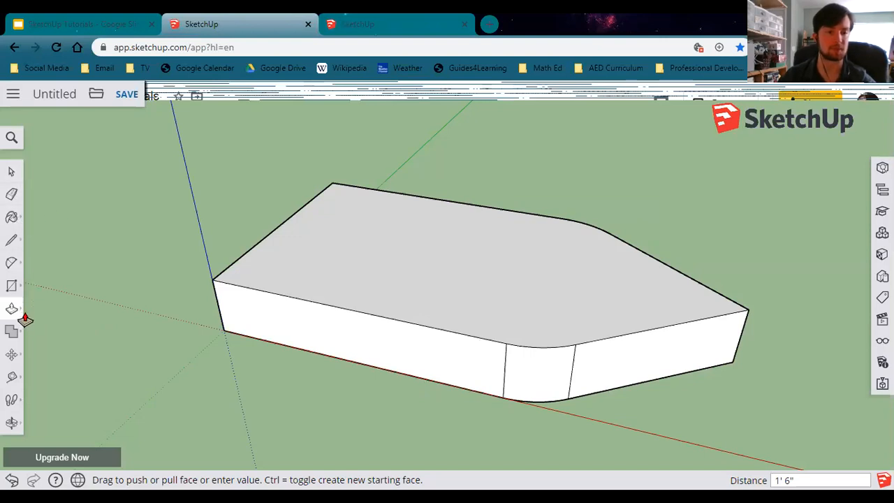
{"action": "left_click", "coordinate": [11, 355]}
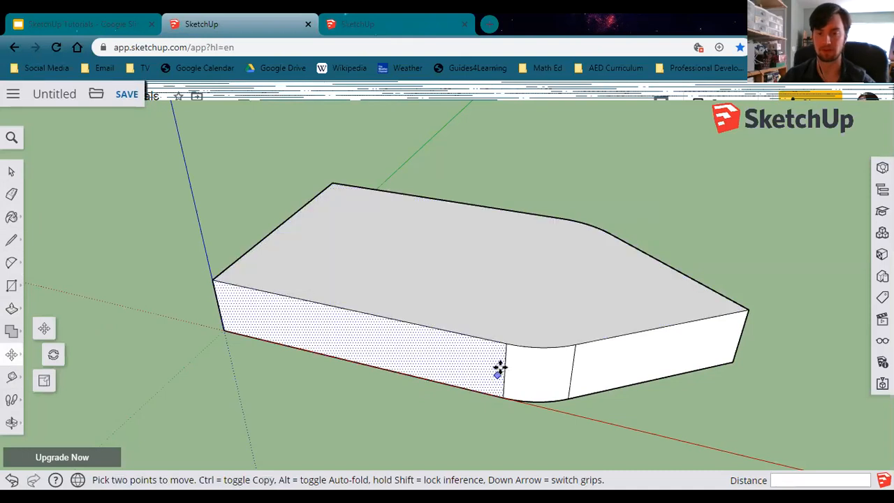
{"action": "left_click", "coordinate": [436, 272]}
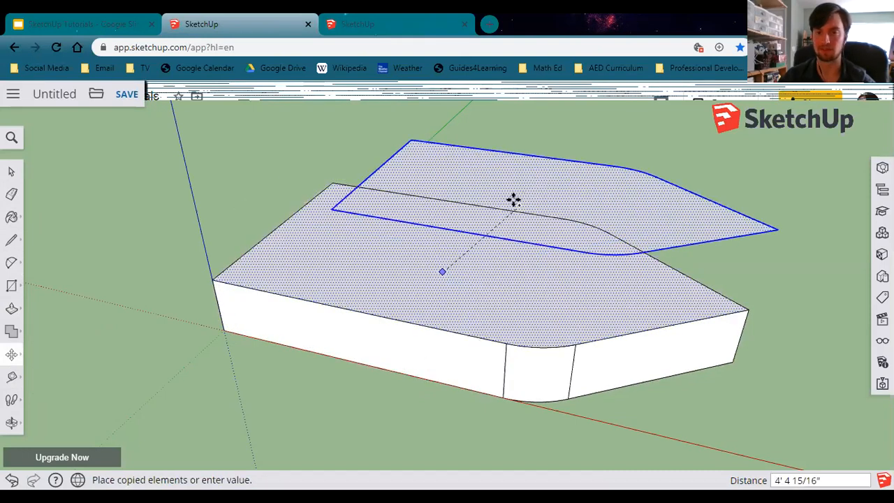
{"action": "key", "text": "Escape"}
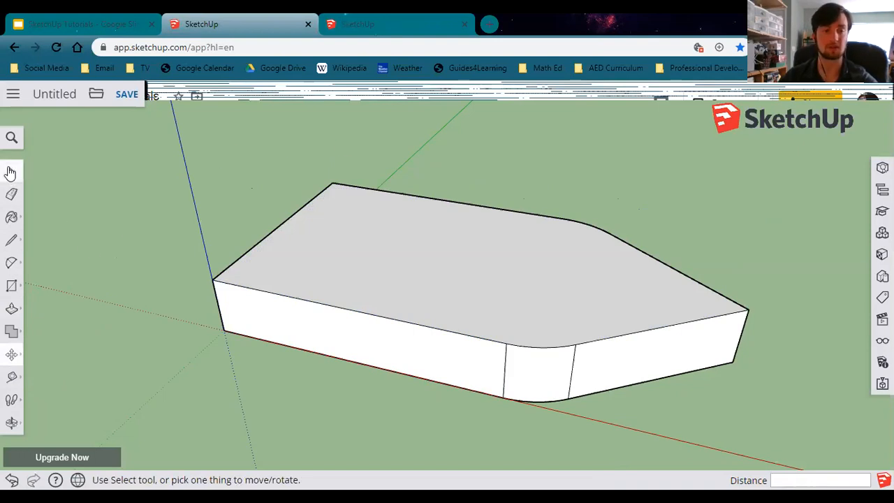
Select the whole floor and move it straight up 3' along the blue axis.
{"action": "left_click", "coordinate": [11, 172]}
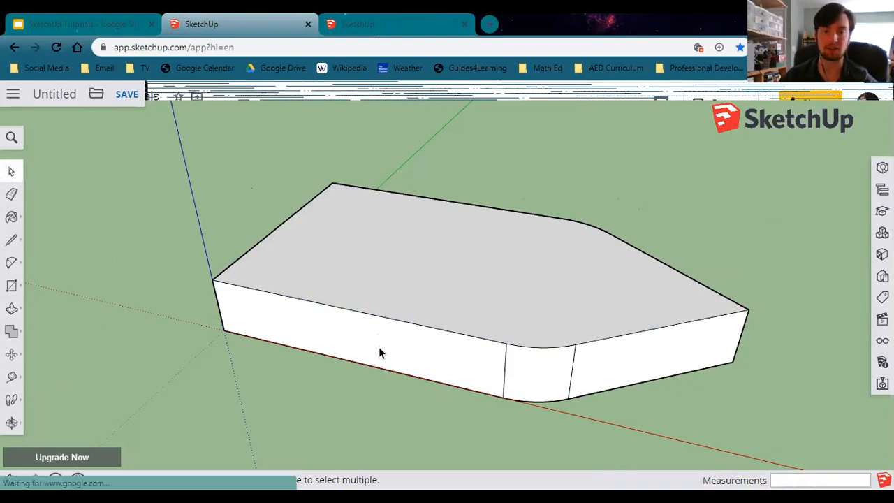
{"action": "triple_click", "coordinate": [400, 278]}
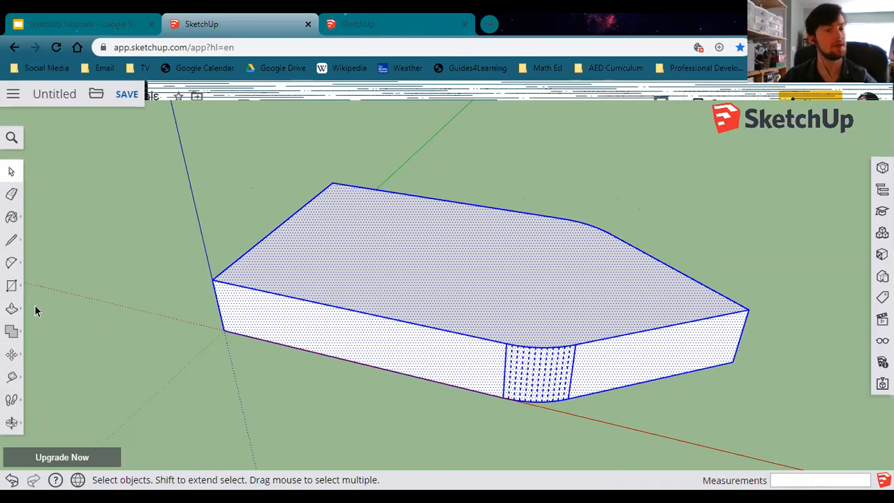
{"action": "left_click", "coordinate": [11, 355]}
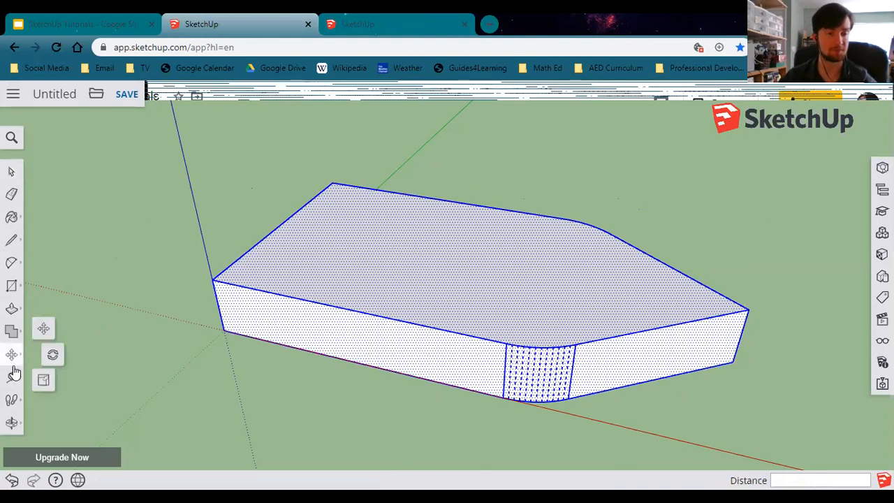
{"action": "left_click", "coordinate": [221, 328]}
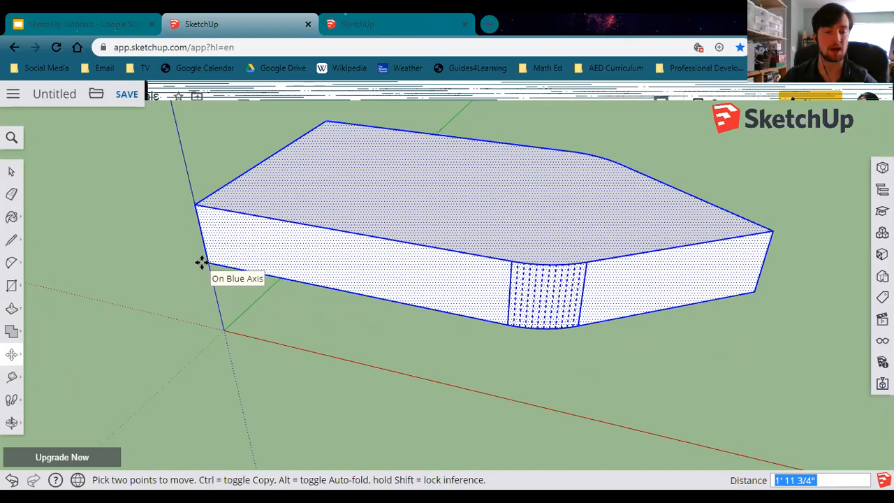
{"action": "type", "text": "3"}
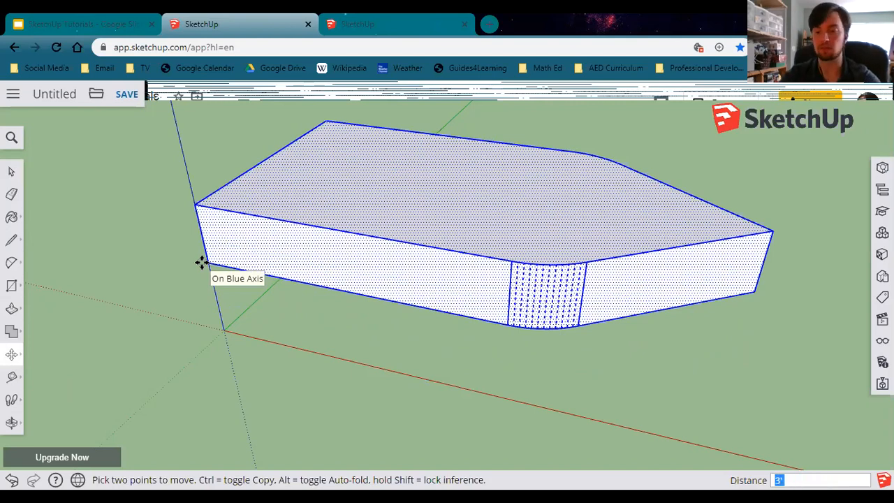
{"action": "key", "text": "Return"}
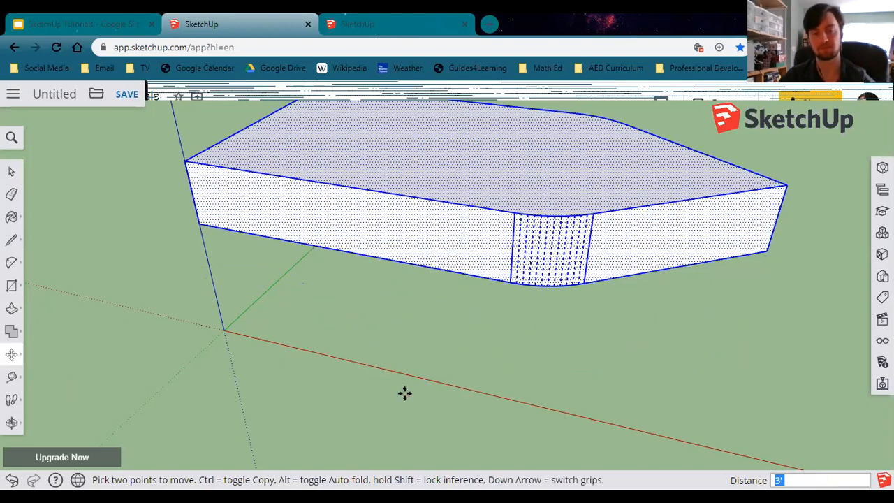
Check the reference slide again.
{"action": "mouse_move", "coordinate": [450, 375]}
{"action": "middle_mouse_down"}
{"action": "mouse_move", "coordinate": [440, 337]}
{"action": "mouse_move", "coordinate": [385, 256]}
{"action": "mouse_move", "coordinate": [375, 203]}
{"action": "middle_mouse_up"}
{"action": "left_click", "coordinate": [87, 24]}
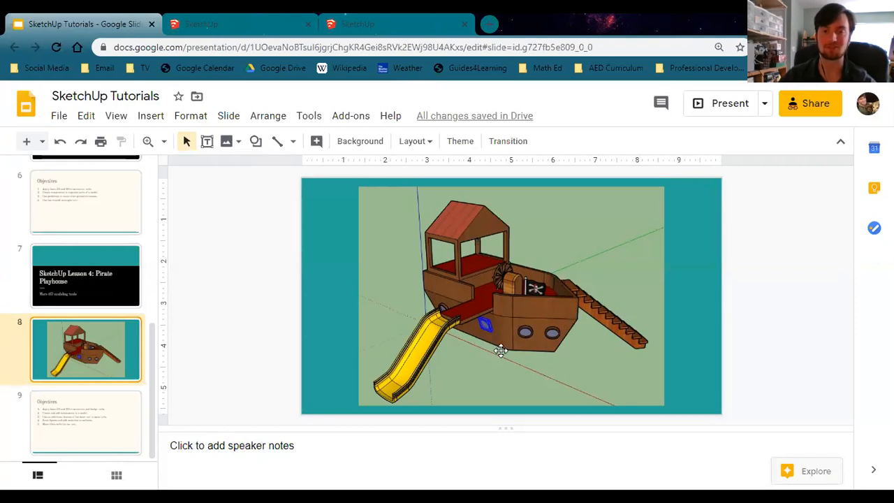
{"action": "left_click", "coordinate": [234, 20]}
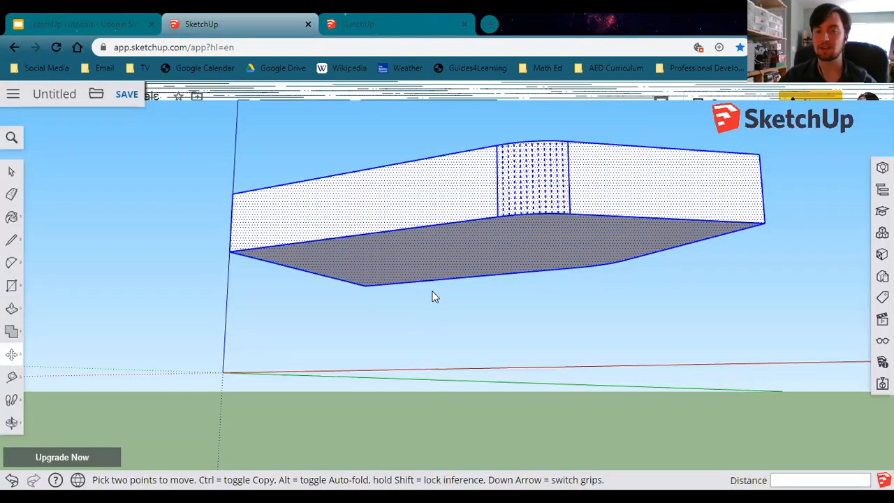
Offset the floor's bottom face inward by 6".
{"action": "middle_click_drag", "start_coordinate": [431, 296], "coordinate": [487, 260]}
{"action": "scroll", "coordinate": [521, 262], "scroll_direction": "up", "scroll_amount": 2}
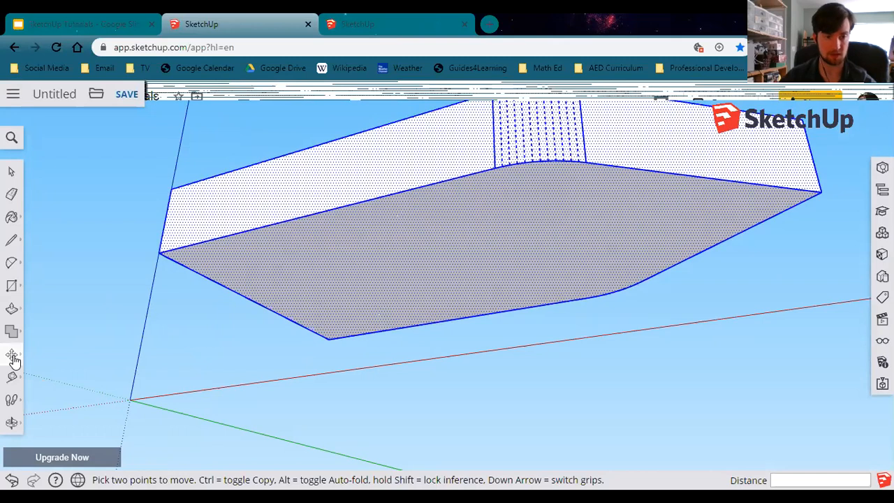
{"action": "left_click", "coordinate": [14, 310]}
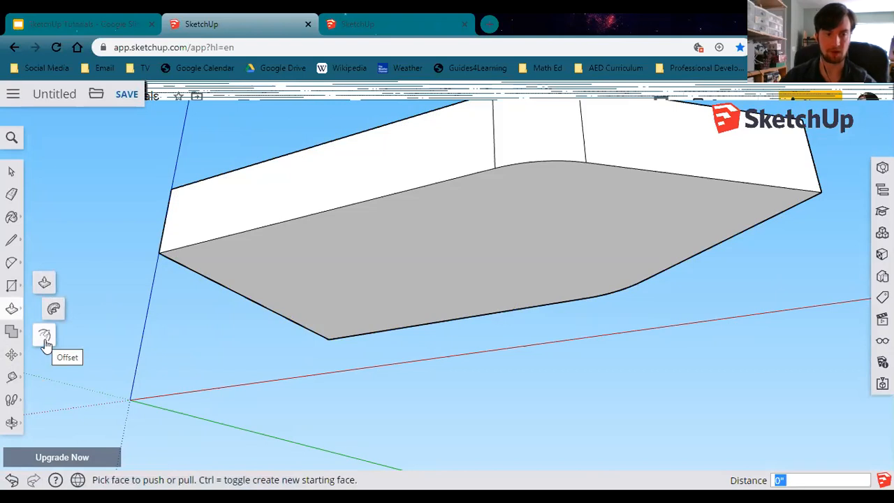
{"action": "left_click", "coordinate": [45, 339]}
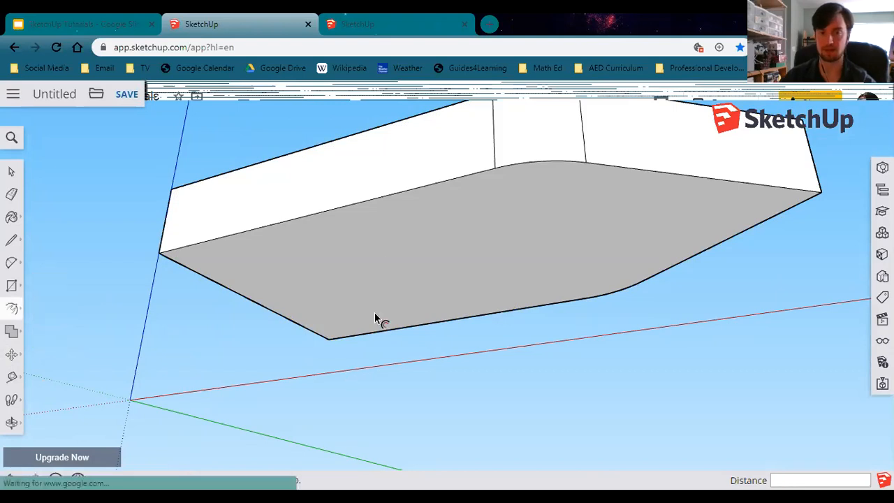
{"action": "left_click", "coordinate": [389, 253]}
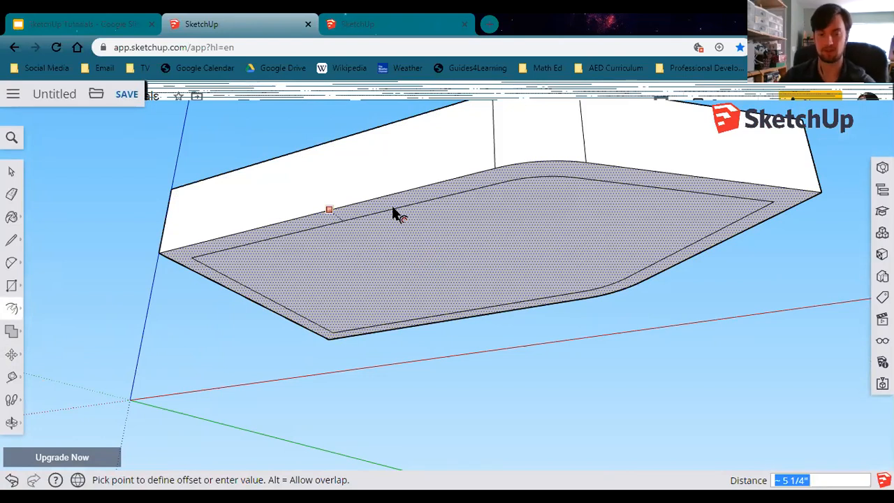
{"action": "type", "text": "6"}
{"action": "key", "text": "Return"}
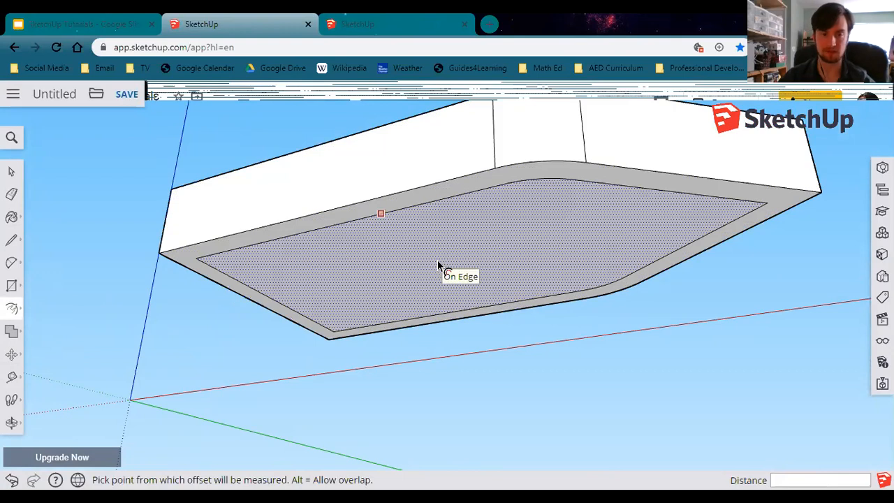
Move the inner offset face on the underside straight down 3' to form the tapered boat hull.
{"action": "left_click", "coordinate": [13, 360]}
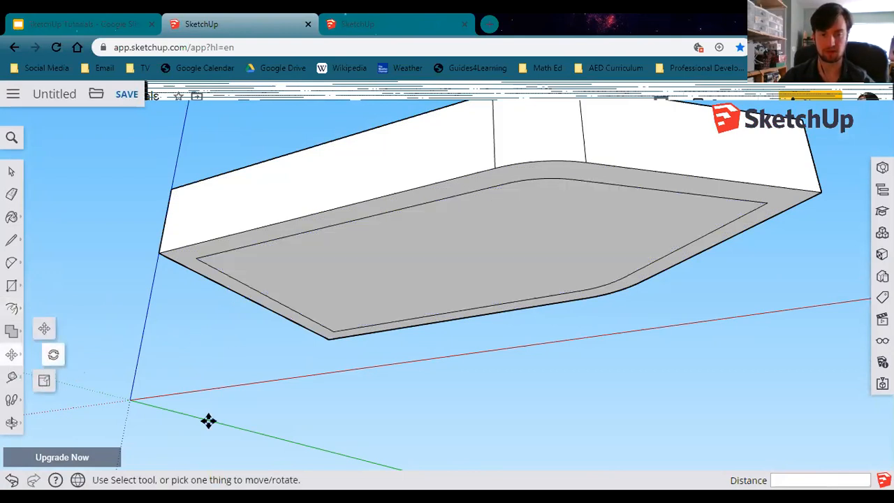
{"action": "left_click", "coordinate": [449, 259]}
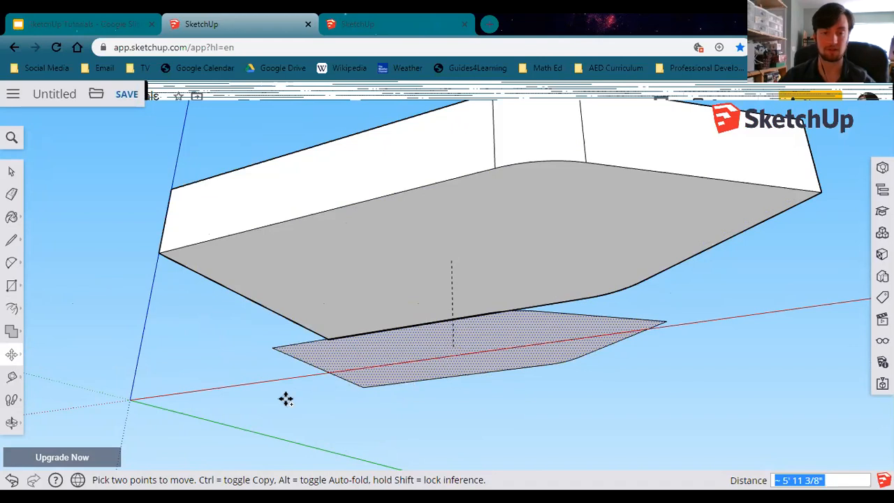
{"action": "key", "text": "ctrl"}
{"action": "left_click", "coordinate": [448, 319]}
{"action": "key", "text": "ctrl"}
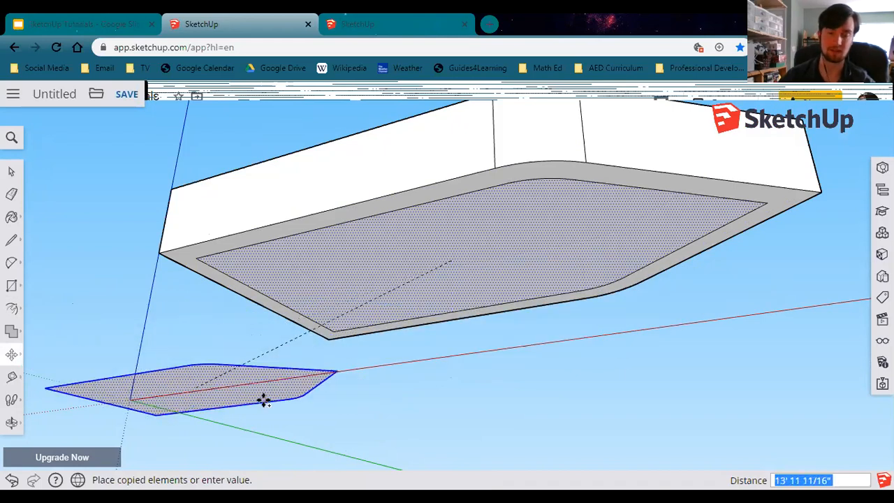
{"action": "left_click", "coordinate": [363, 383]}
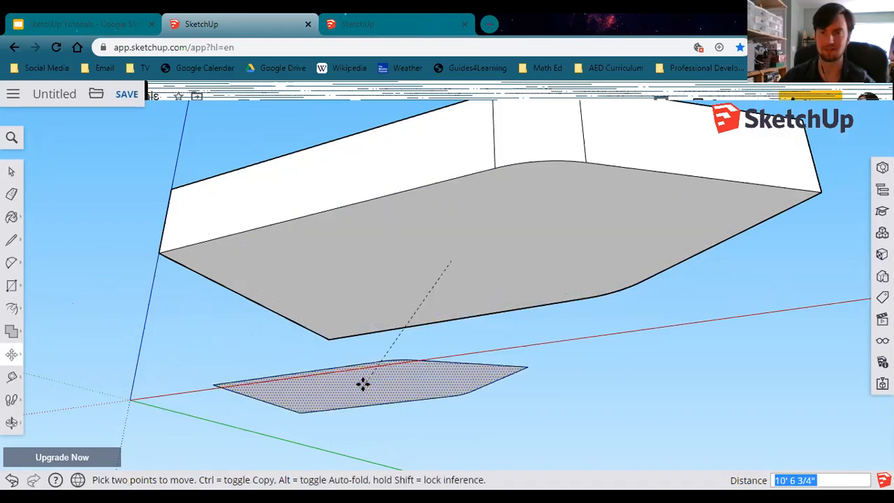
{"action": "left_click", "coordinate": [497, 310]}
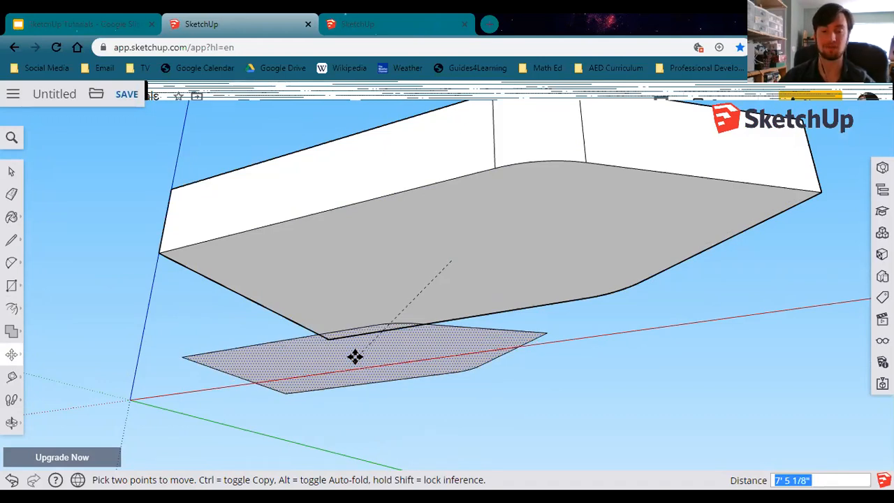
{"action": "left_click", "coordinate": [407, 357]}
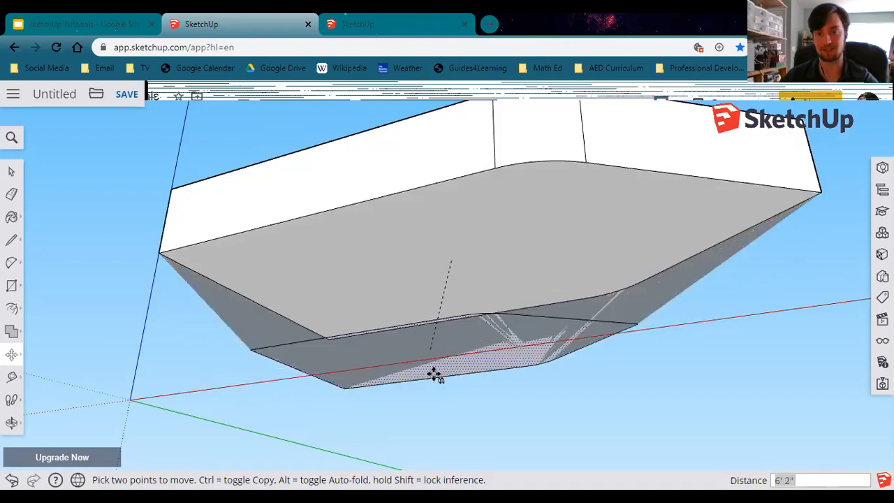
{"action": "mouse_move", "coordinate": [423, 410]}
{"action": "middle_mouse_down"}
{"action": "mouse_move", "coordinate": [428, 438]}
{"action": "mouse_move", "coordinate": [429, 408]}
{"action": "middle_mouse_up"}
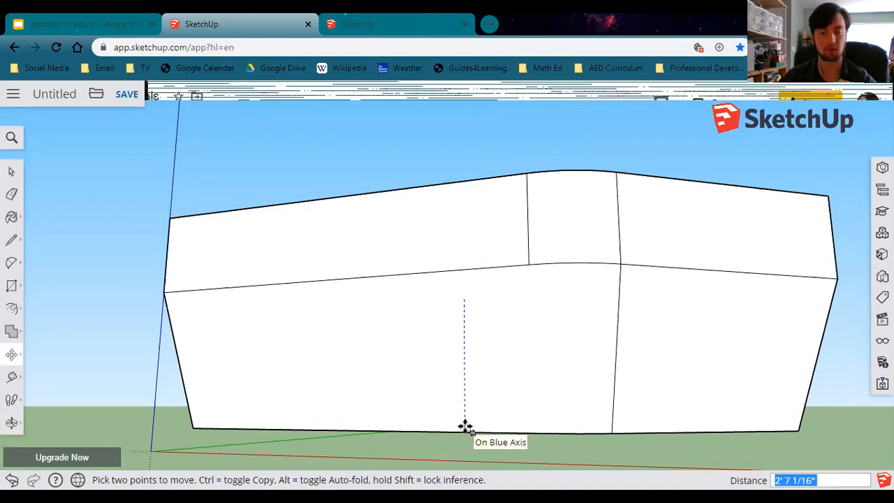
{"action": "type", "text": "3"}
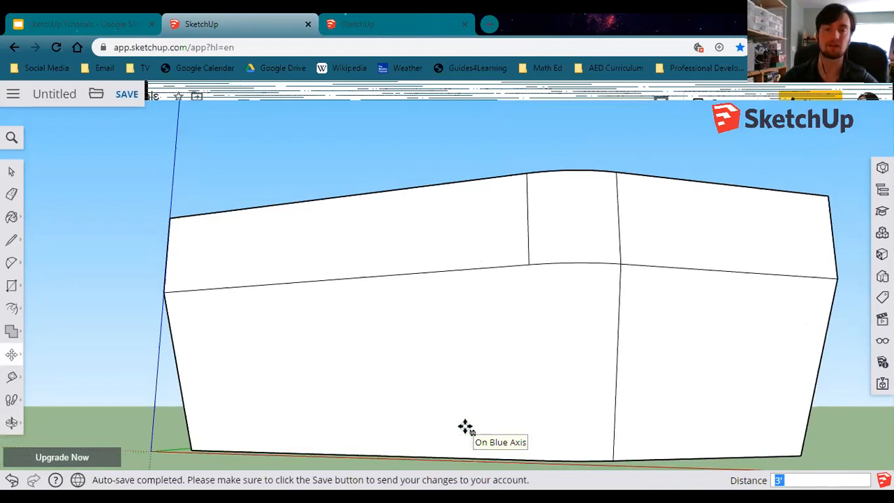
Orbit around the model to inspect the tapered hull from different sides.
{"action": "middle_click_drag", "start_coordinate": [599, 368], "coordinate": [571, 286]}
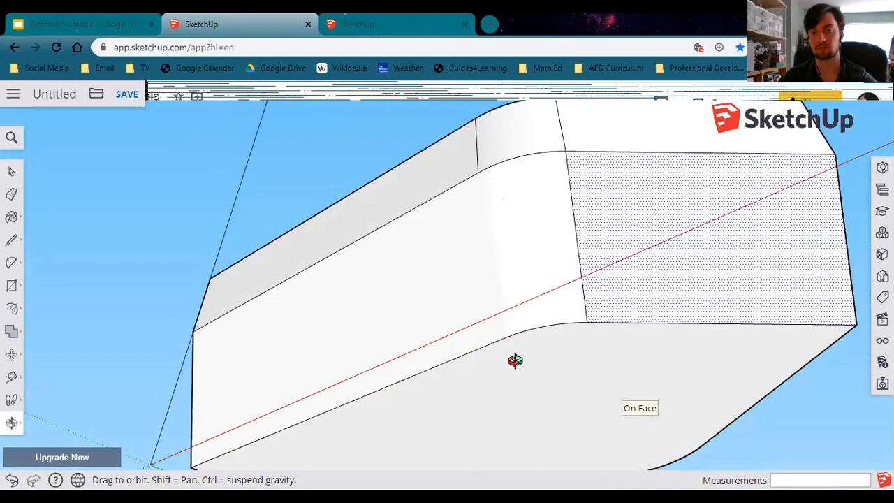
{"action": "middle_click_drag", "start_coordinate": [436, 406], "coordinate": [555, 473]}
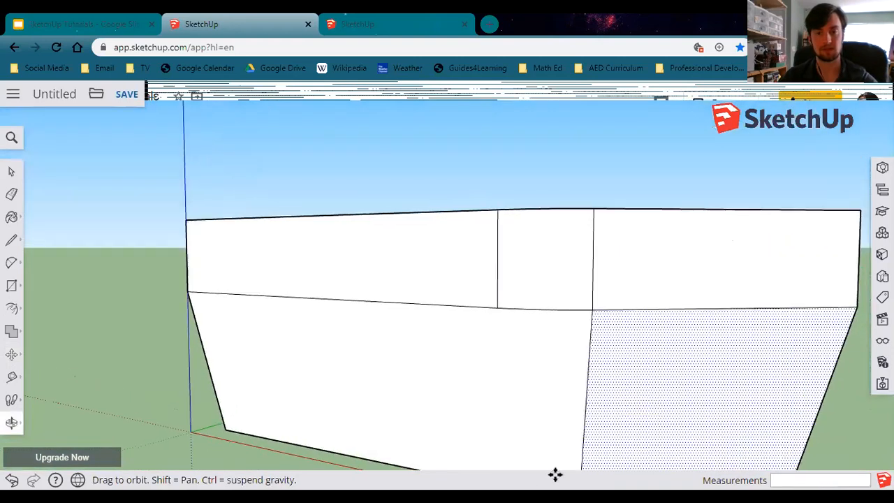
{"action": "middle_click_drag", "start_coordinate": [543, 367], "coordinate": [573, 264]}
{"action": "middle_click_drag", "start_coordinate": [552, 371], "coordinate": [485, 381]}
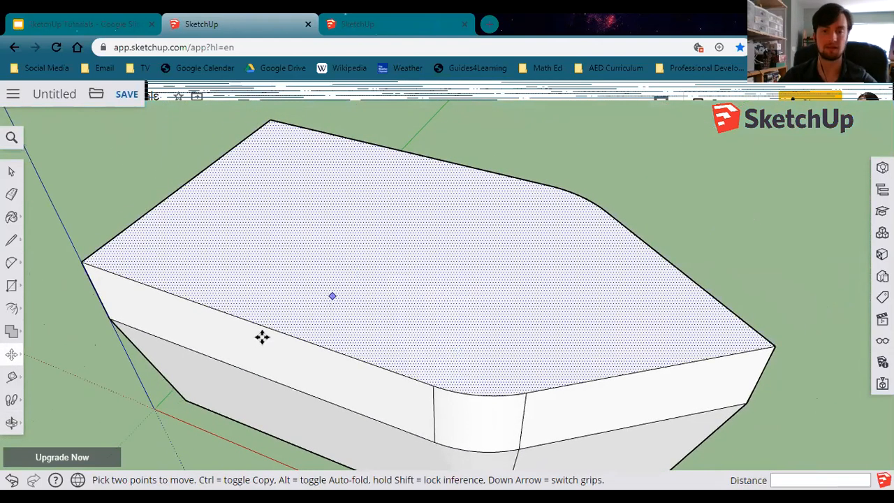
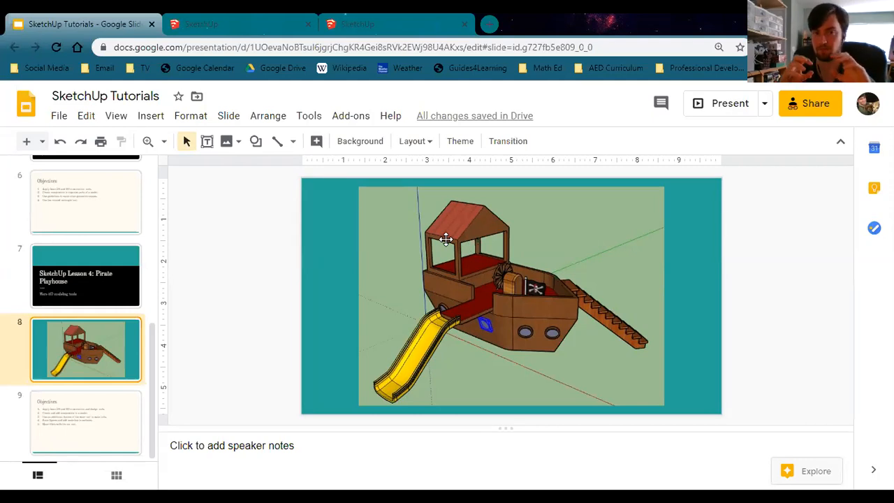
Push/pull the rear section of the floor up 4' to form the cabin block.
{"action": "left_click", "coordinate": [341, 114]}
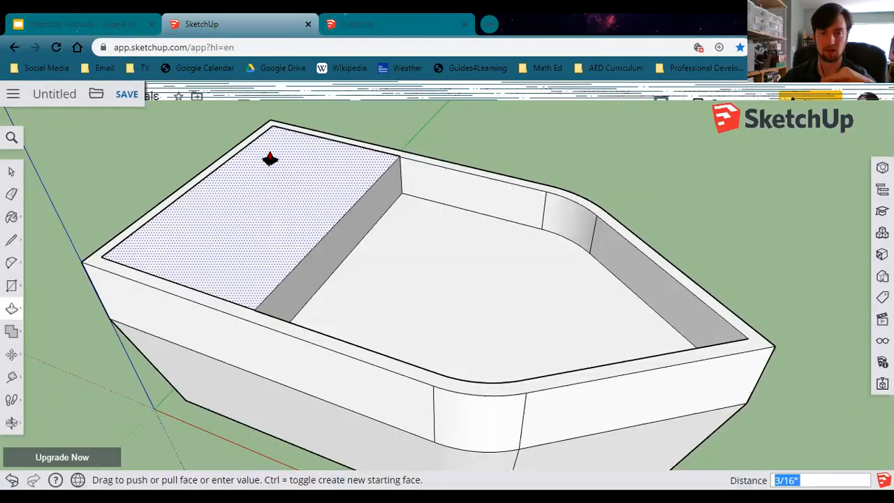
{"action": "mouse_move", "coordinate": [270, 160]}
{"action": "left_mouse_down"}
{"action": "mouse_move", "coordinate": [228, 169]}
{"action": "mouse_move", "coordinate": [282, 465]}
{"action": "left_mouse_up"}
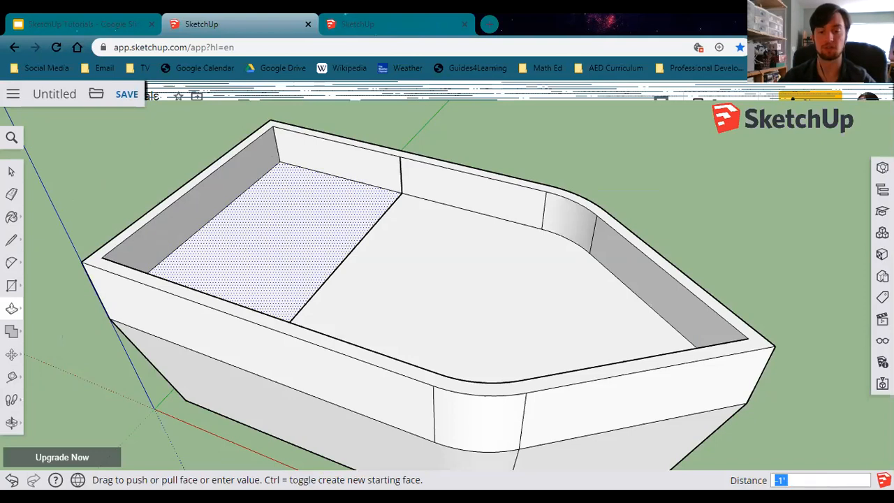
{"action": "left_click_drag", "start_coordinate": [301, 236], "coordinate": [253, 155]}
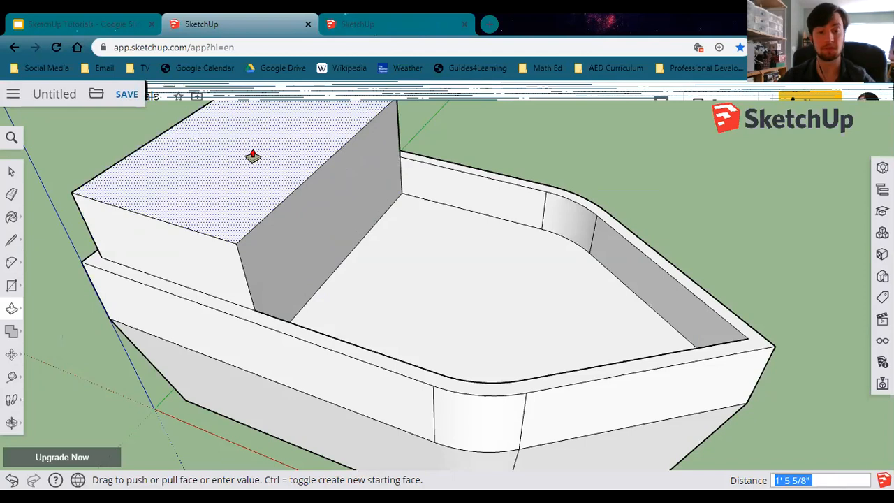
{"action": "key", "text": "ctrl"}
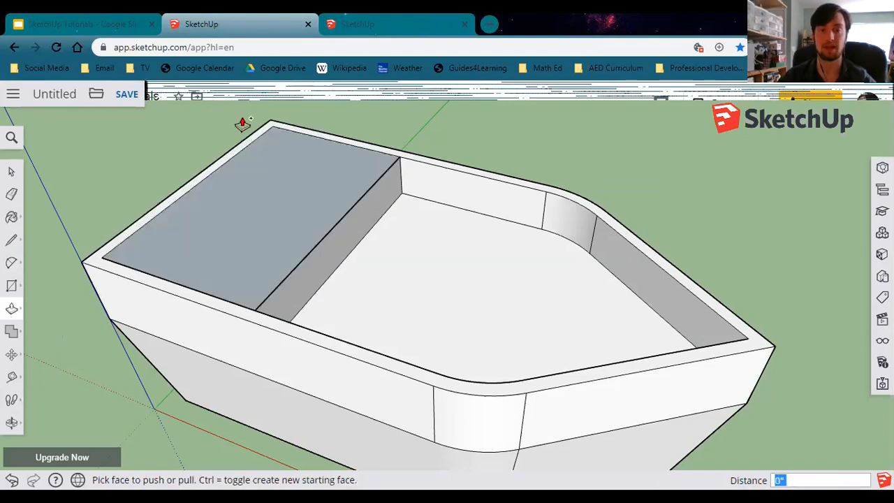
{"action": "mouse_move", "coordinate": [242, 122]}
{"action": "left_mouse_down"}
{"action": "mouse_move", "coordinate": [244, 154]}
{"action": "mouse_move", "coordinate": [231, 128]}
{"action": "left_mouse_up"}
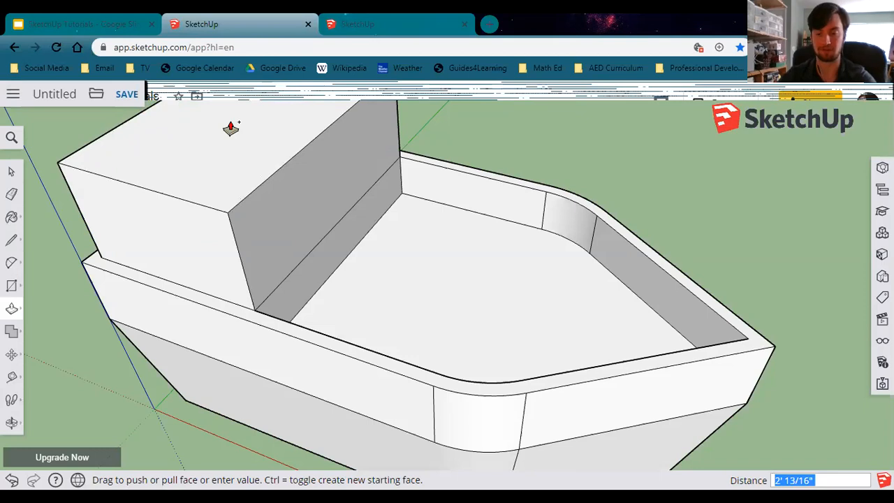
{"action": "type", "text": "4"}
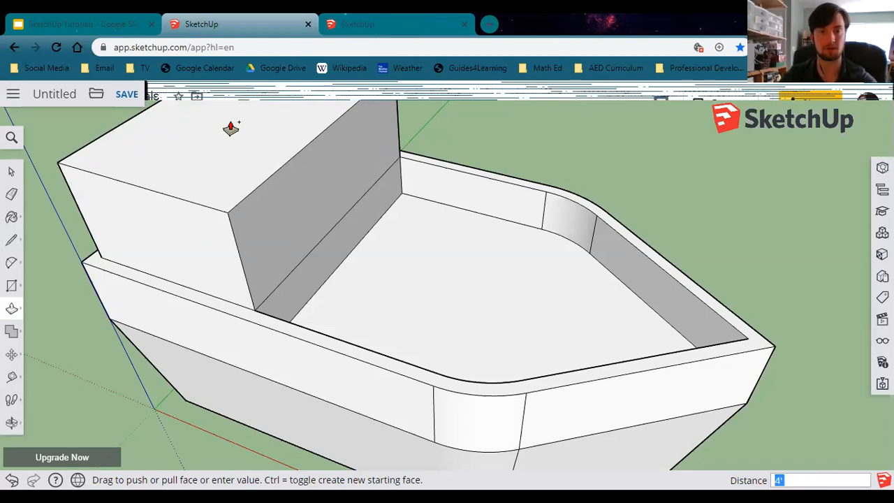
{"action": "key", "text": "Return"}
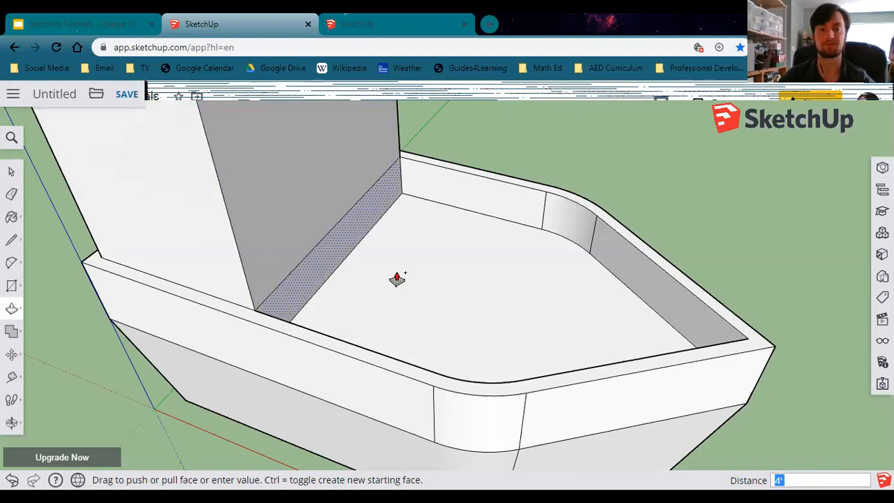
Orbit around the model and compare it with the reference slide.
{"action": "scroll", "coordinate": [381, 259], "scroll_direction": "down", "scroll_amount": 2}
{"action": "scroll", "coordinate": [374, 264], "scroll_direction": "down", "scroll_amount": 3}
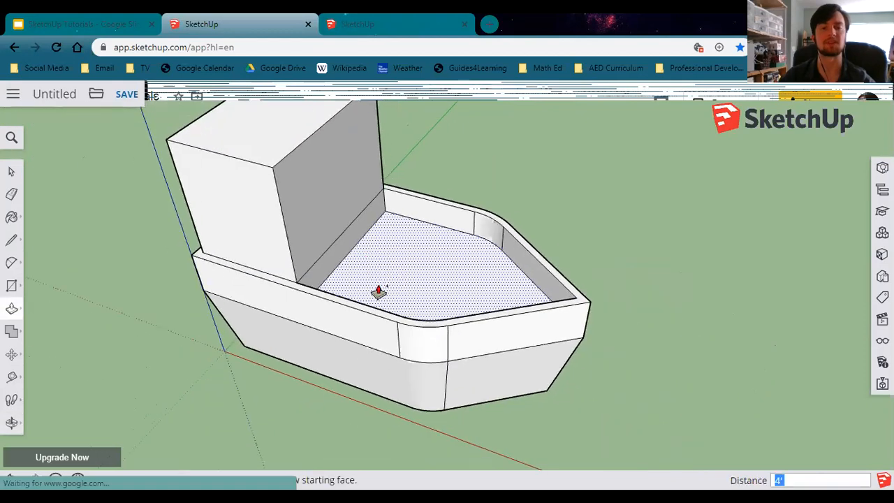
{"action": "key", "text": "o"}
{"action": "left_click_drag", "start_coordinate": [373, 300], "coordinate": [382, 333]}
{"action": "key", "text": "p"}
{"action": "key", "text": "o"}
{"action": "middle_click_drag", "start_coordinate": [383, 332], "coordinate": [354, 307]}
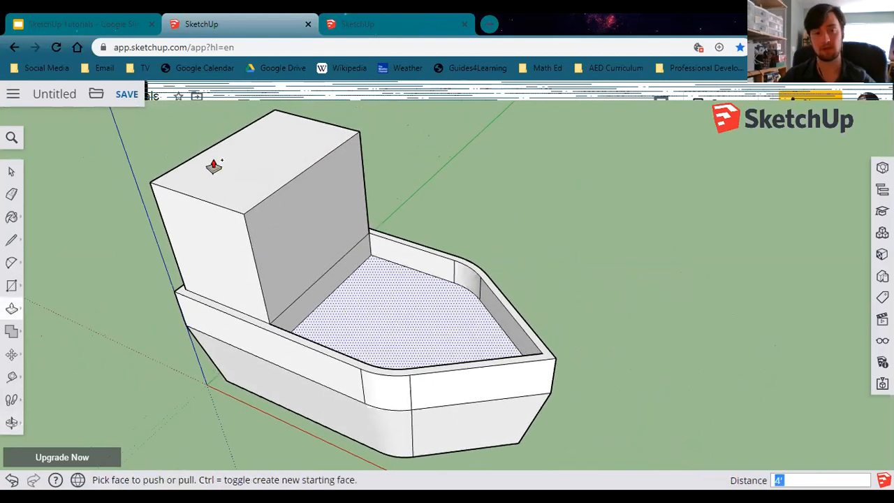
{"action": "left_click", "coordinate": [135, 19]}
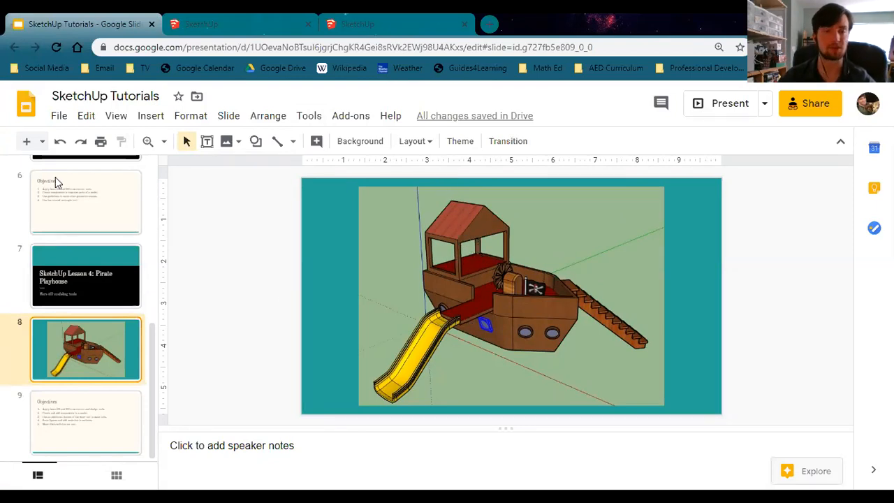
{"action": "left_click", "coordinate": [208, 31]}
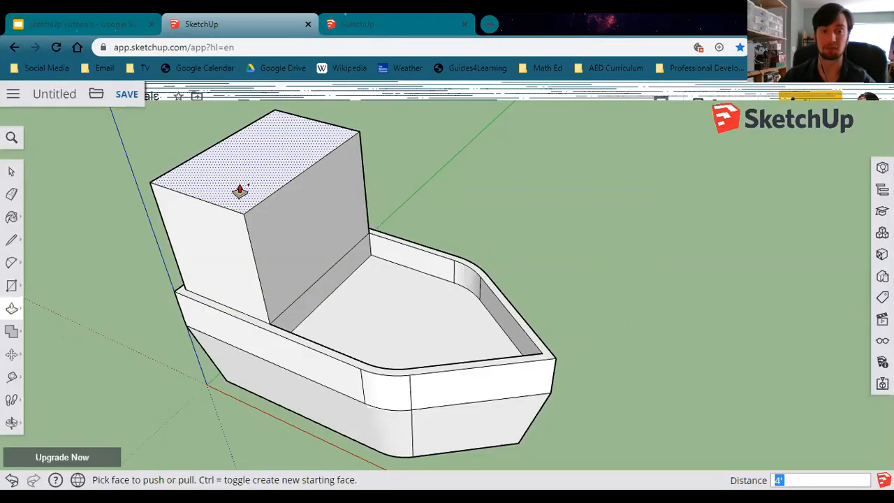
Offset the cabin's face toward the bow inward by 3".
{"action": "middle_click_drag", "start_coordinate": [309, 297], "coordinate": [280, 254]}
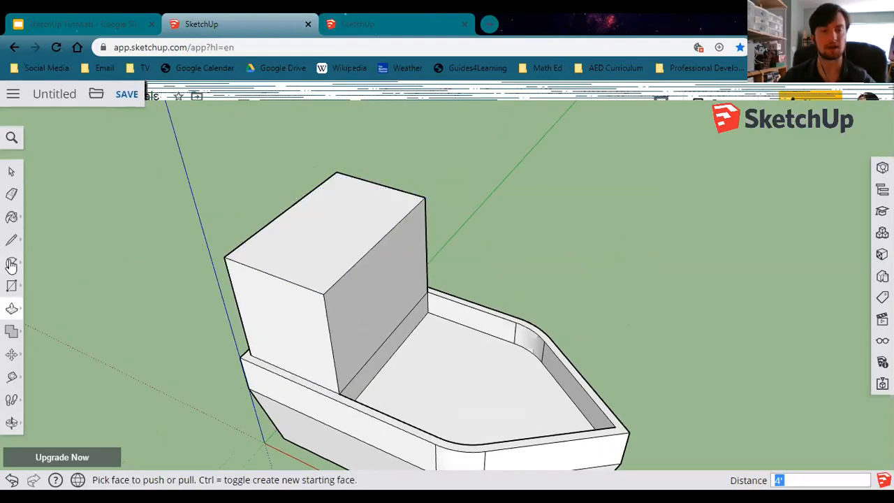
{"action": "left_click", "coordinate": [13, 310]}
{"action": "left_click", "coordinate": [46, 339]}
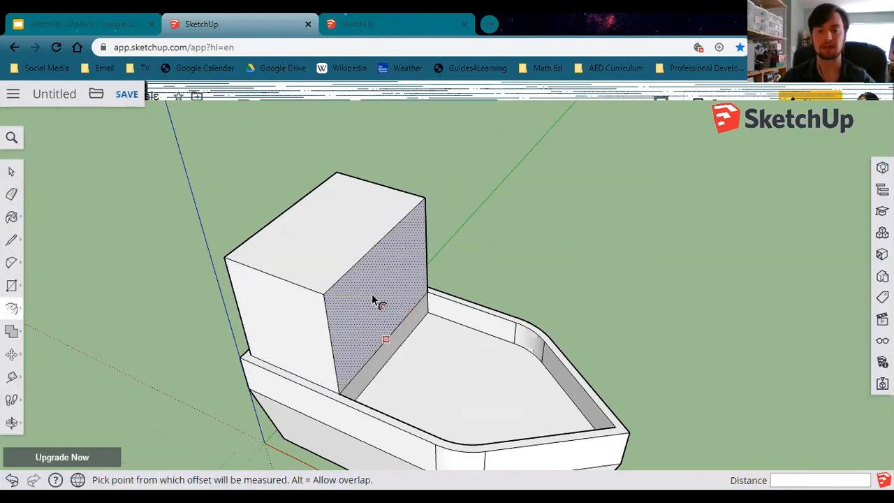
{"action": "middle_click_drag", "start_coordinate": [364, 319], "coordinate": [391, 294]}
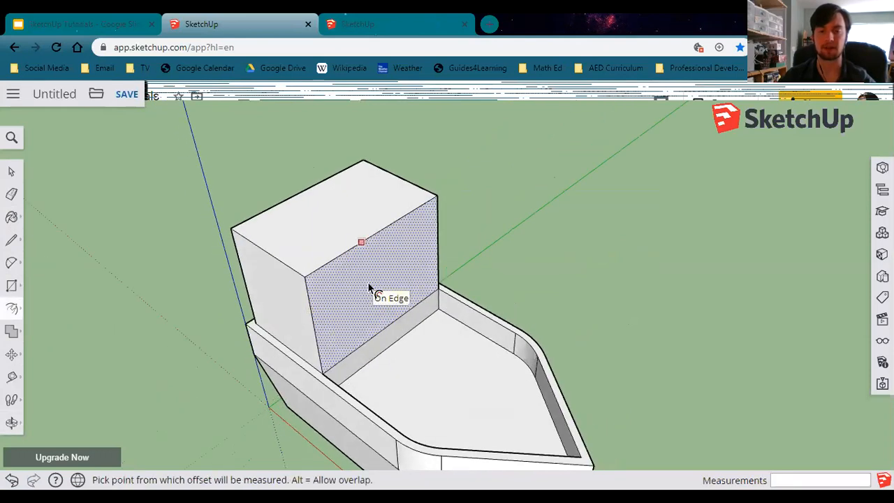
{"action": "left_click", "coordinate": [369, 287]}
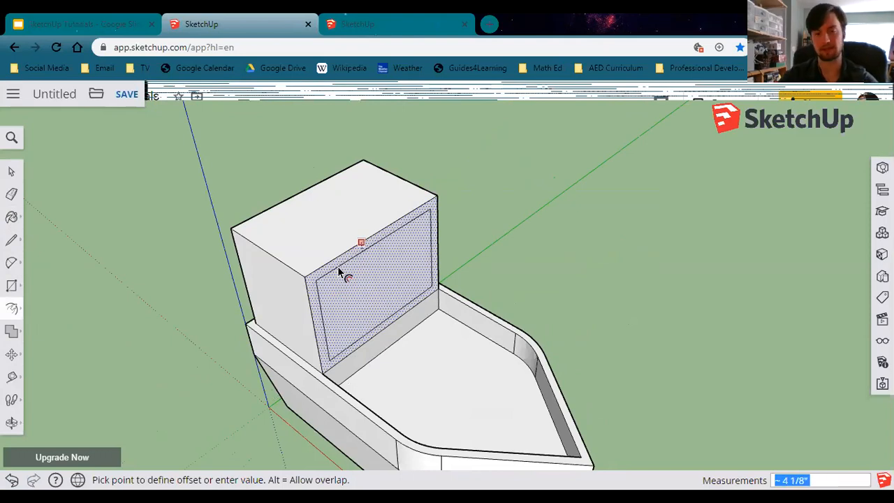
{"action": "type", "text": "3"}
{"action": "key", "text": "Return"}
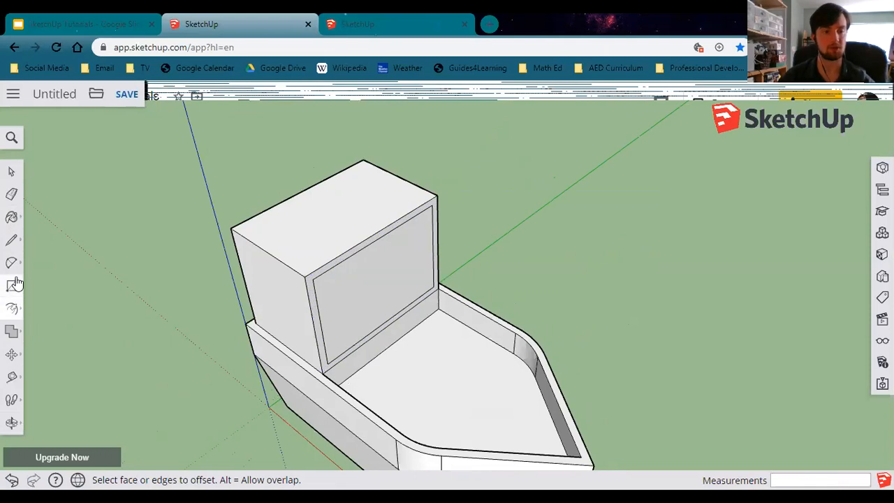
Push the inset panel through the cabin to cut out the front window opening.
{"action": "left_click", "coordinate": [10, 308]}
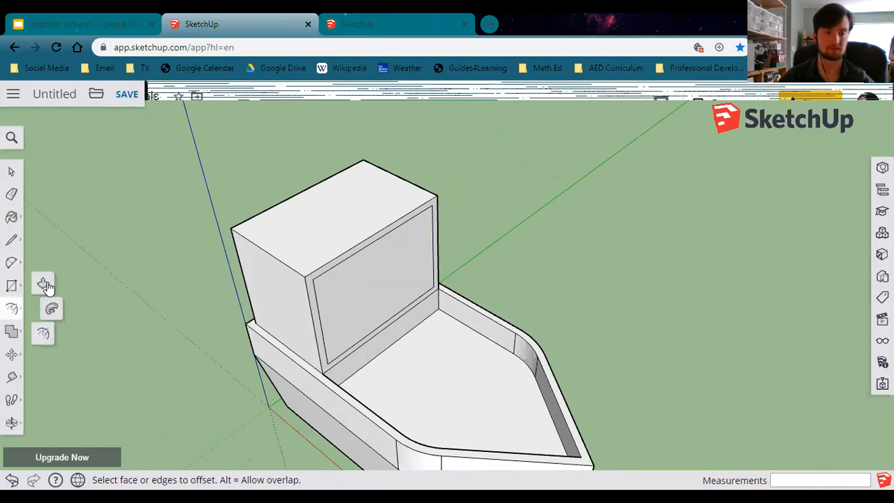
{"action": "left_click", "coordinate": [44, 285]}
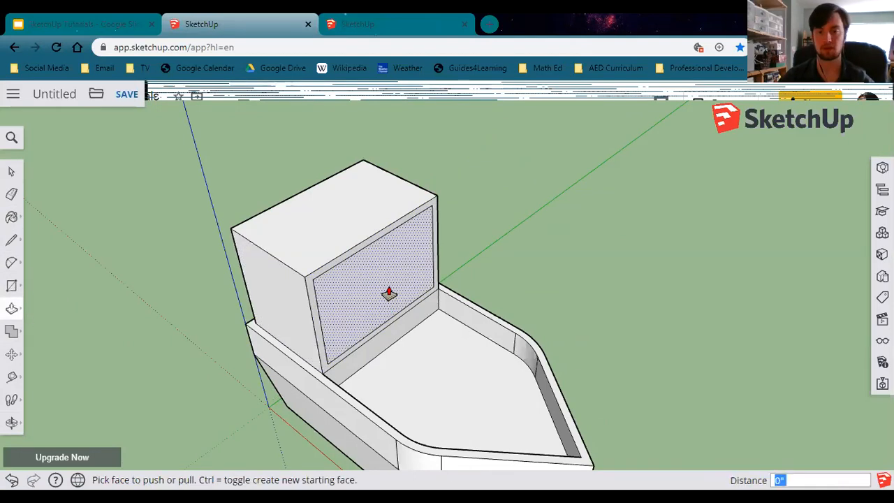
{"action": "left_click", "coordinate": [376, 268]}
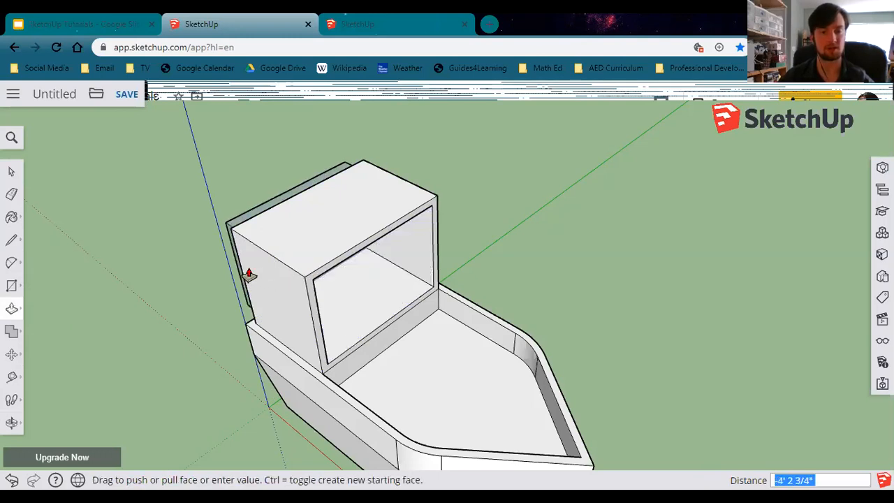
{"action": "middle_click_drag", "start_coordinate": [237, 285], "coordinate": [370, 305]}
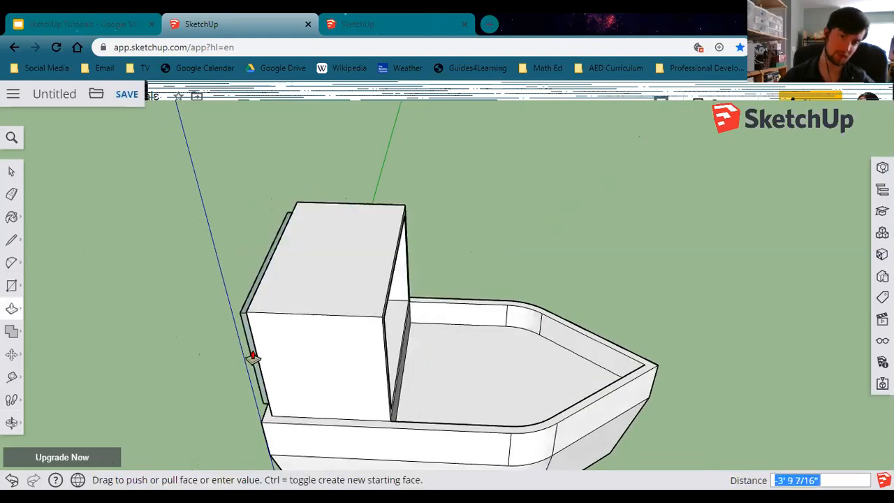
{"action": "middle_click_drag", "start_coordinate": [259, 355], "coordinate": [398, 373]}
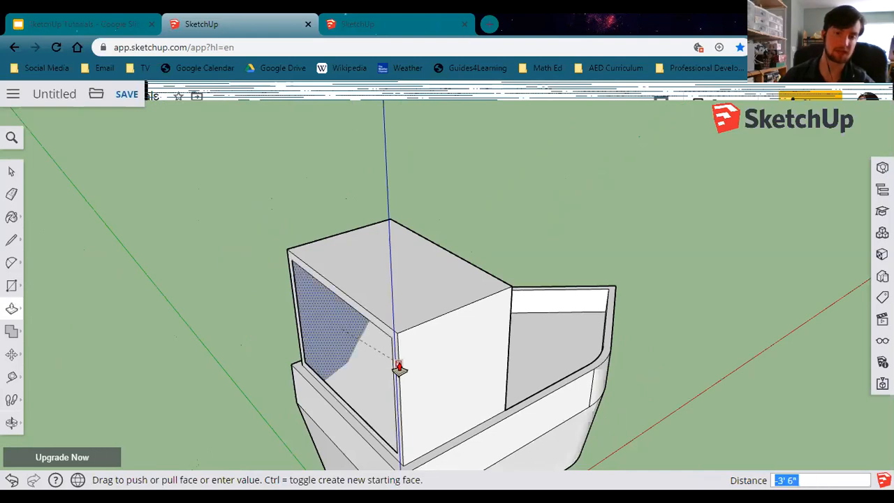
{"action": "left_click", "coordinate": [399, 369]}
{"action": "middle_click_drag", "start_coordinate": [370, 371], "coordinate": [347, 265]}
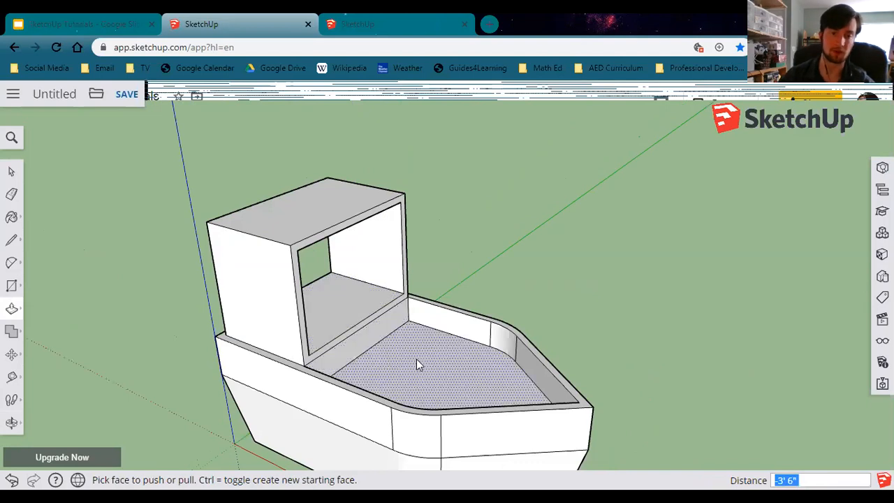
{"action": "middle_click_drag", "start_coordinate": [393, 372], "coordinate": [389, 374]}
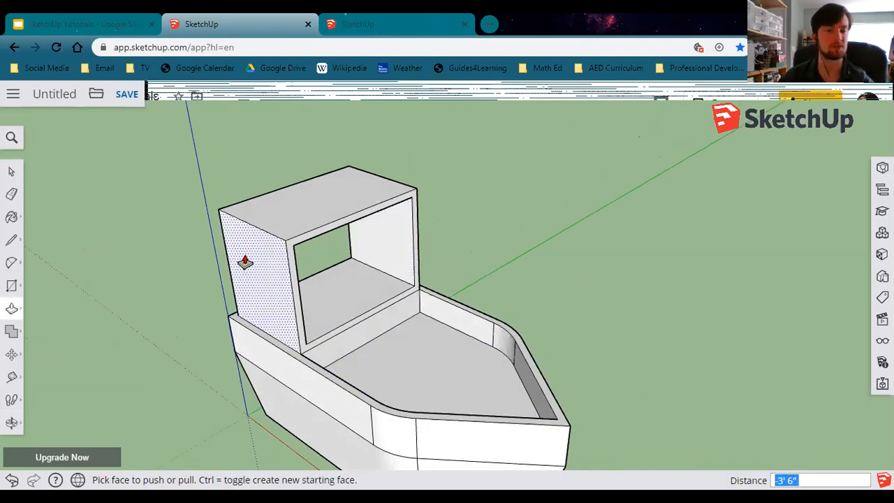
Offset the cabin's left side face inward by 4".
{"action": "left_click", "coordinate": [13, 313]}
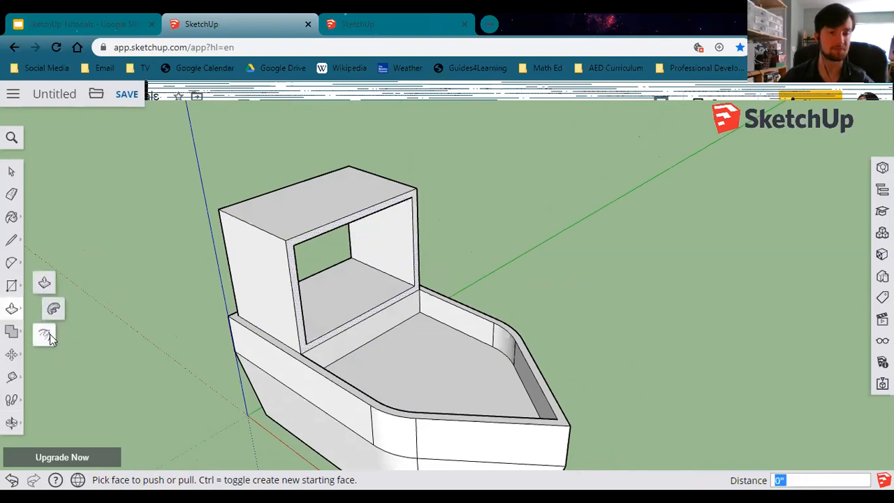
{"action": "left_click", "coordinate": [49, 336]}
{"action": "left_click", "coordinate": [229, 266]}
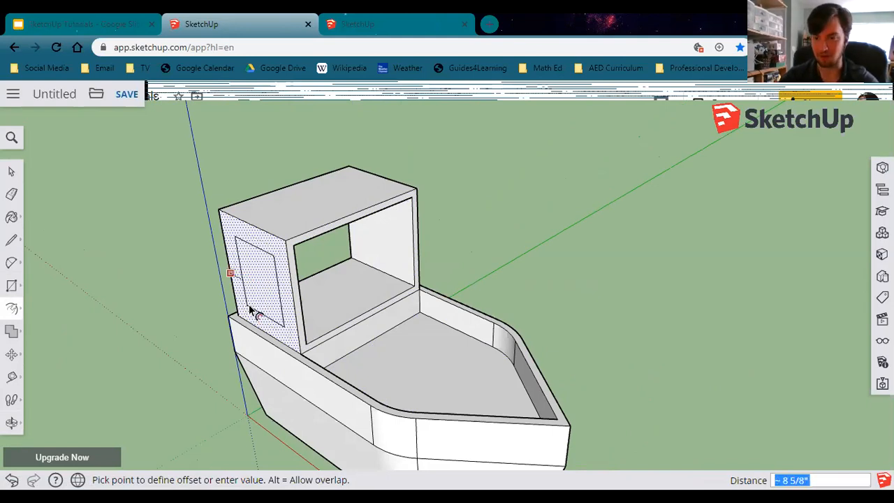
{"action": "type", "text": "4"}
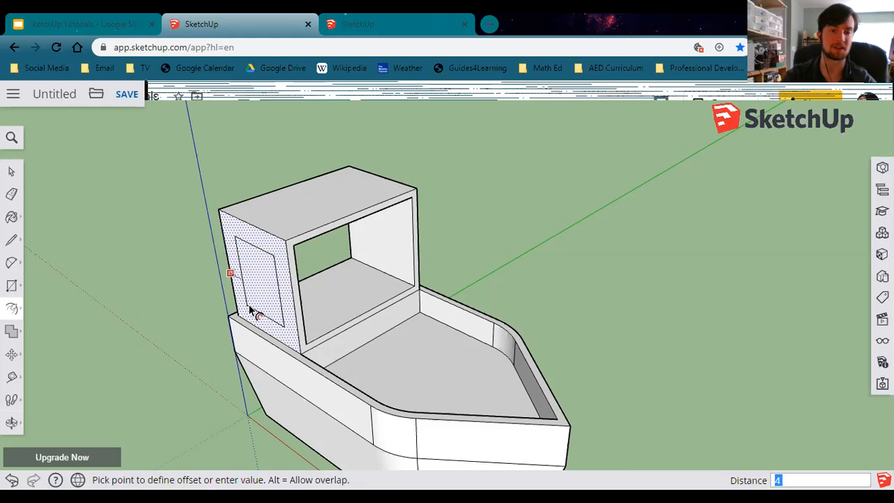
{"action": "key", "text": "Return"}
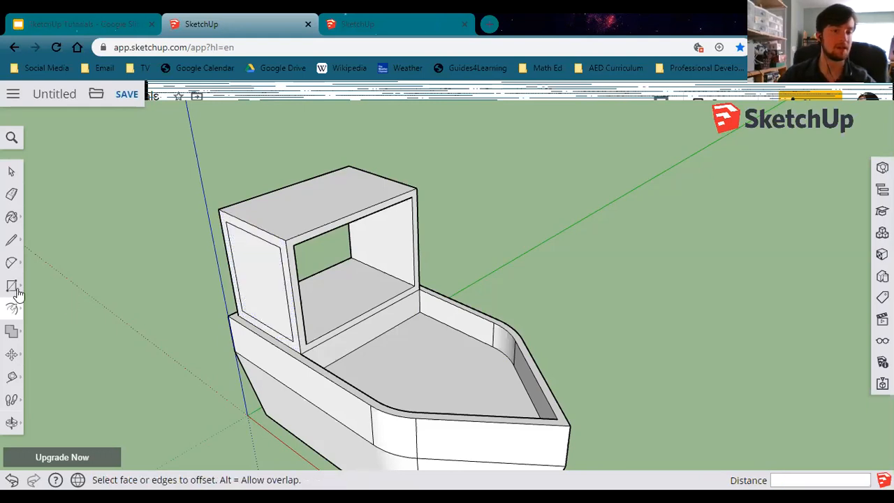
Push the left side inset panel through to the cabin interior to open a side window.
{"action": "left_click", "coordinate": [19, 308]}
{"action": "left_click", "coordinate": [42, 283]}
{"action": "left_click", "coordinate": [252, 274]}
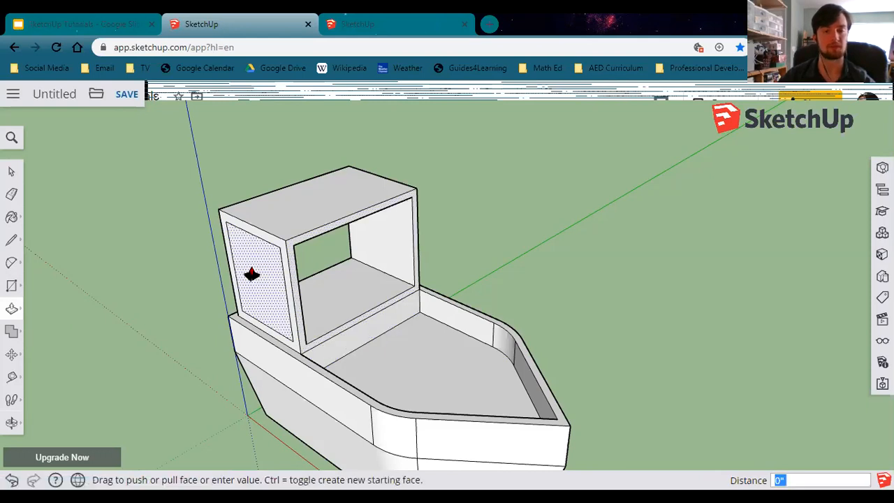
{"action": "left_click", "coordinate": [299, 288]}
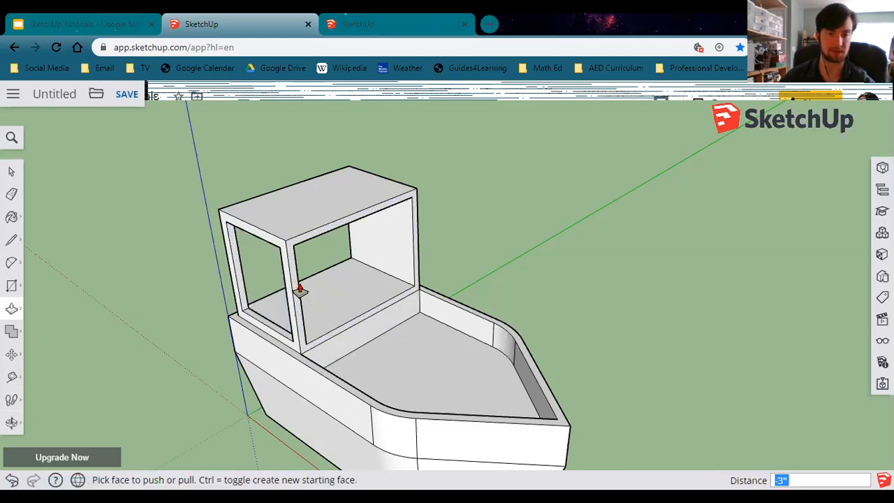
{"action": "middle_click_drag", "start_coordinate": [416, 332], "coordinate": [105, 329]}
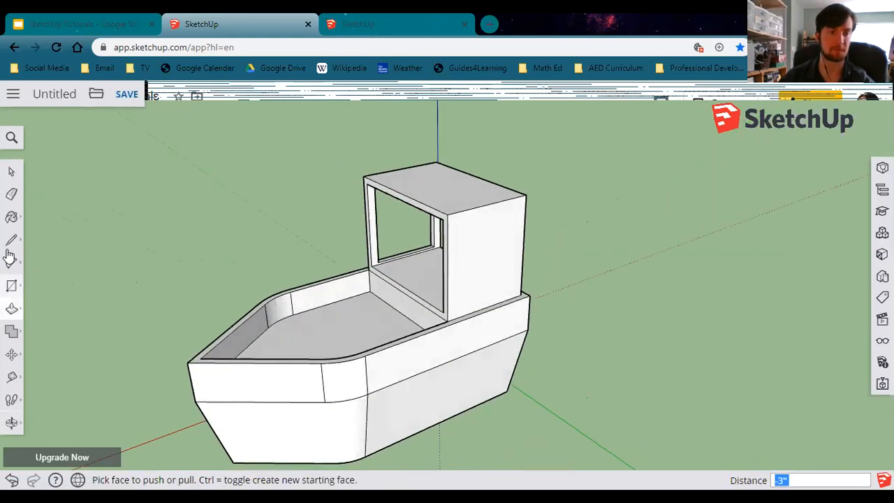
Offset the cabin's right side face inward by 4".
{"action": "left_click", "coordinate": [11, 312]}
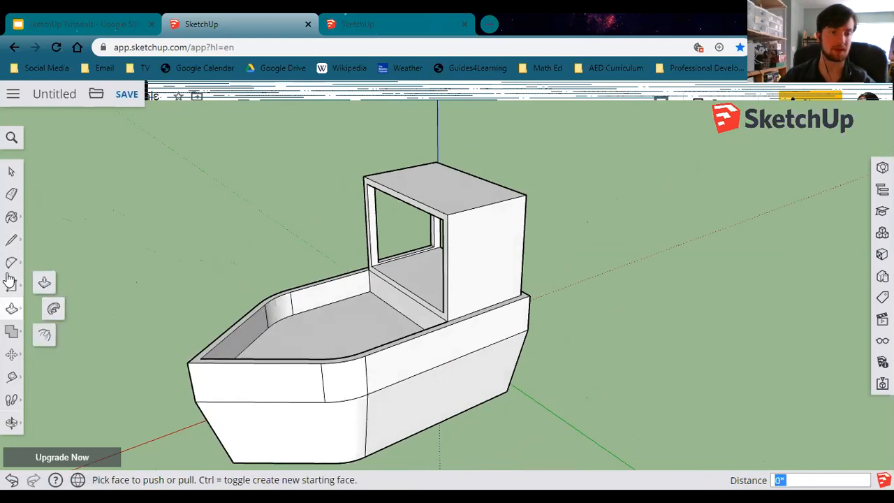
{"action": "left_click", "coordinate": [44, 336]}
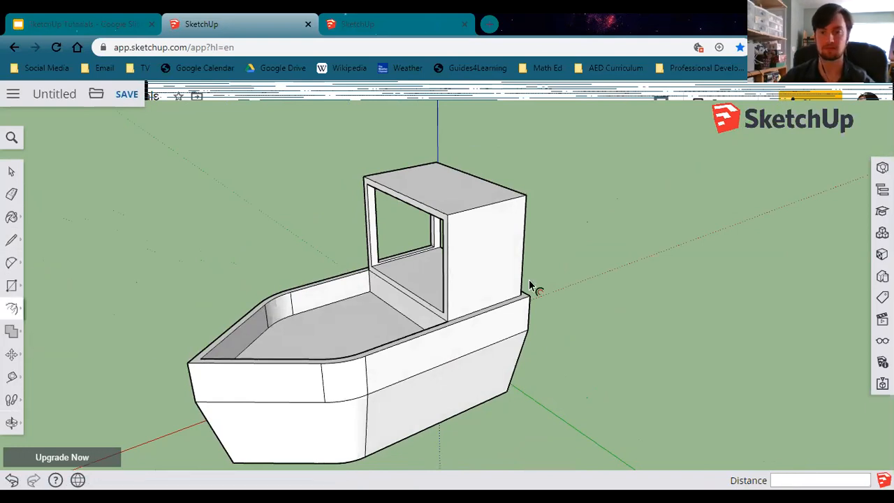
{"action": "left_click", "coordinate": [491, 260]}
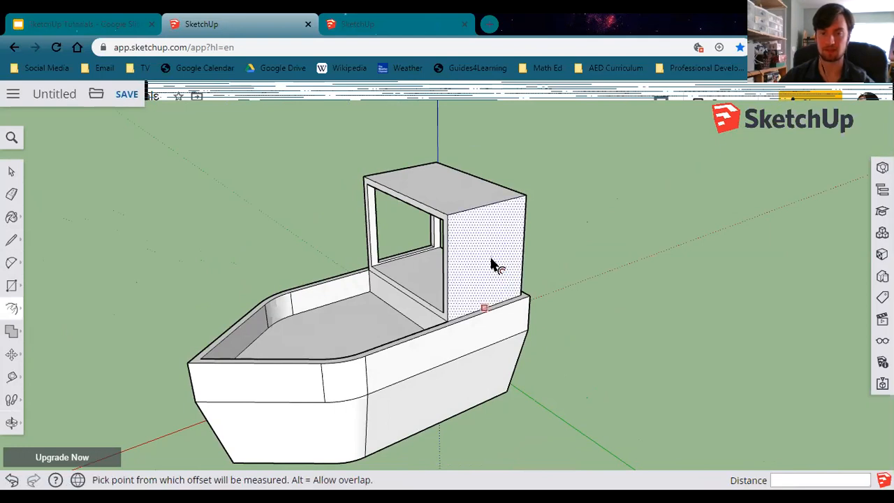
{"action": "left_click", "coordinate": [451, 252]}
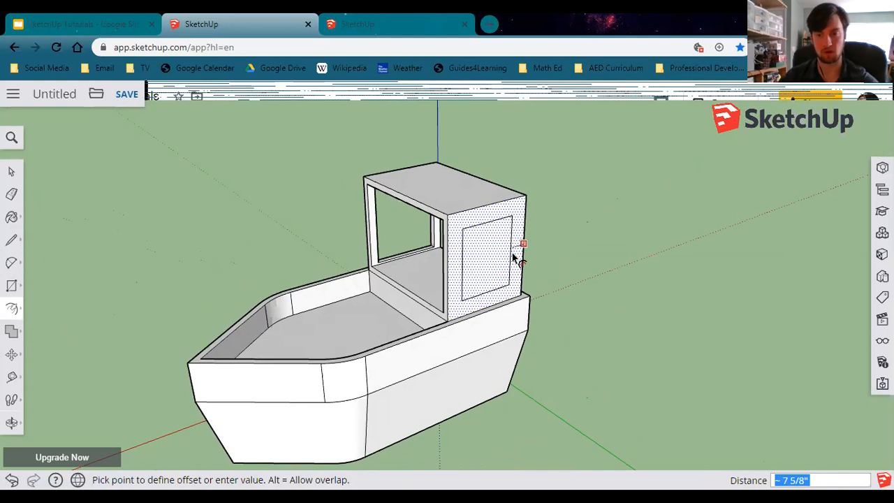
{"action": "type", "text": "4"}
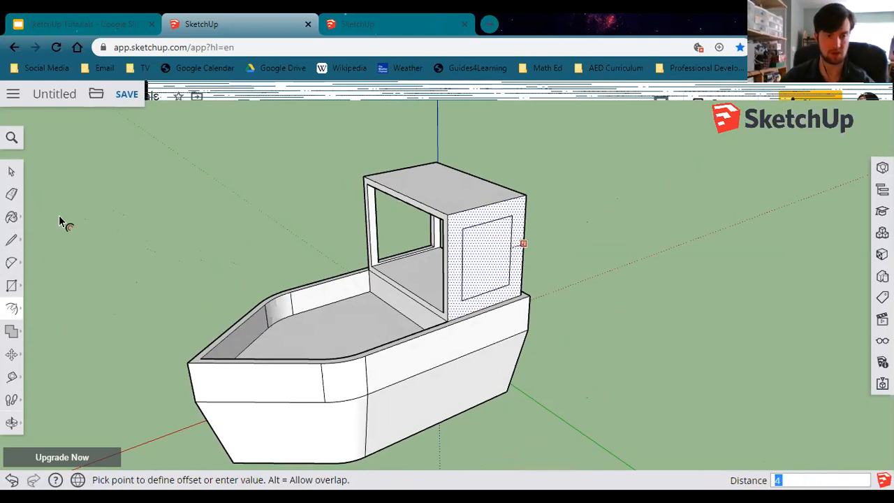
{"action": "key", "text": "Return"}
Push the right side inset panel through to the cabin interior to open another side window.
{"action": "left_click", "coordinate": [8, 318]}
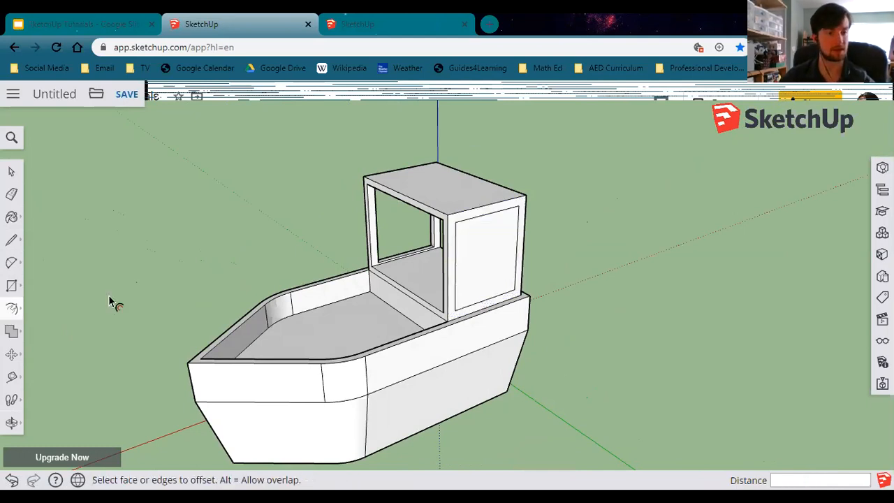
{"action": "left_click", "coordinate": [12, 308]}
{"action": "left_click", "coordinate": [42, 283]}
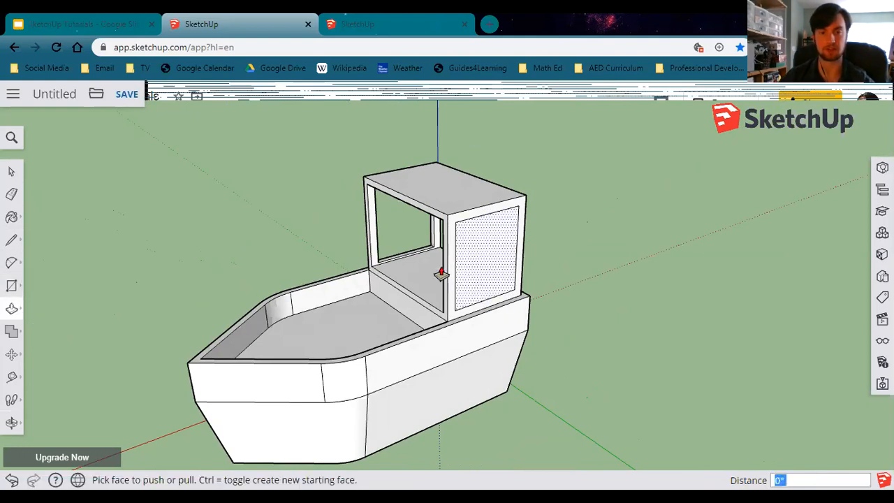
{"action": "left_click", "coordinate": [479, 272]}
{"action": "scroll", "coordinate": [475, 273], "scroll_direction": "up", "scroll_amount": 1}
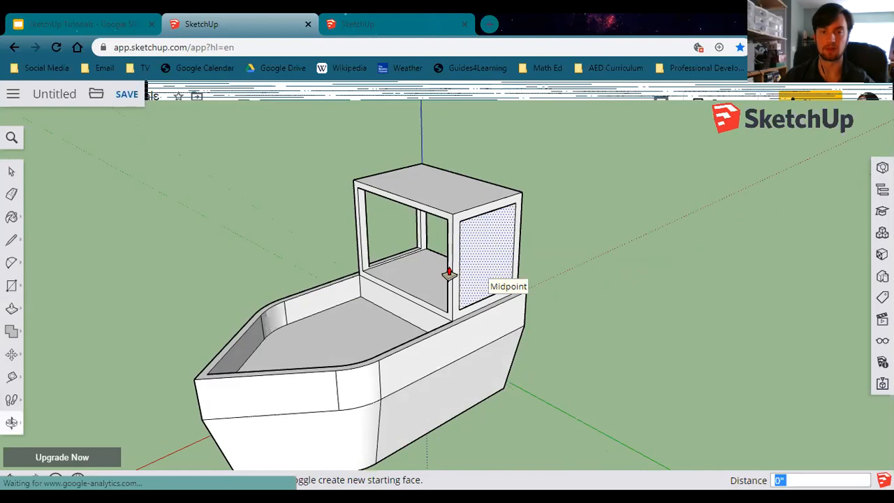
{"action": "scroll", "coordinate": [429, 269], "scroll_direction": "up", "scroll_amount": 3}
{"action": "left_click", "coordinate": [433, 271]}
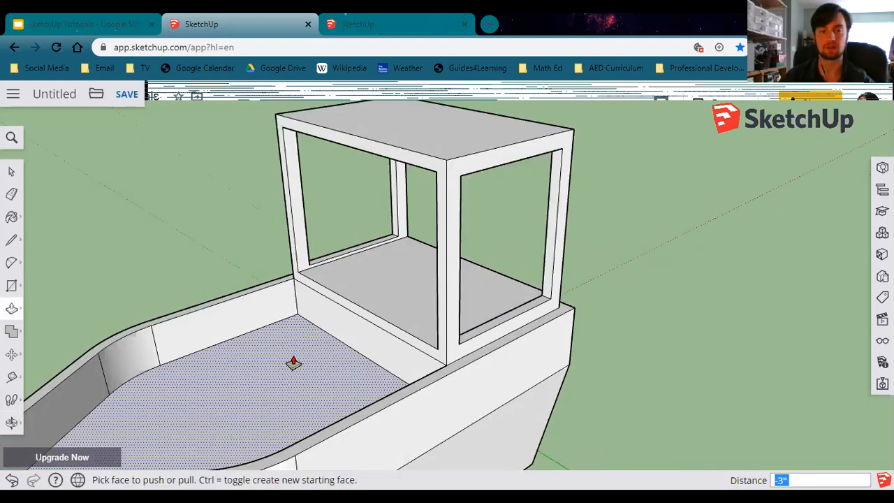
Compare the model against the pirate playhouse reference slide in the Lesson 4 presentation.
{"action": "middle_click_drag", "start_coordinate": [311, 362], "coordinate": [295, 339]}
{"action": "scroll", "coordinate": [363, 369], "scroll_direction": "down", "scroll_amount": 3}
{"action": "middle_click_drag", "start_coordinate": [413, 393], "coordinate": [551, 435], "text": "shift"}
{"action": "middle_click_drag", "start_coordinate": [499, 362], "coordinate": [404, 312]}
{"action": "middle_click_drag", "start_coordinate": [390, 359], "coordinate": [301, 298]}
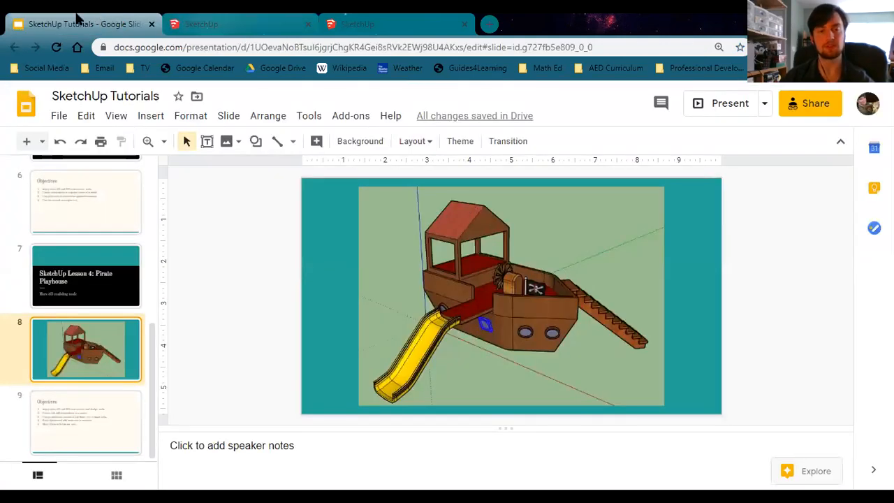
{"action": "left_click", "coordinate": [219, 25]}
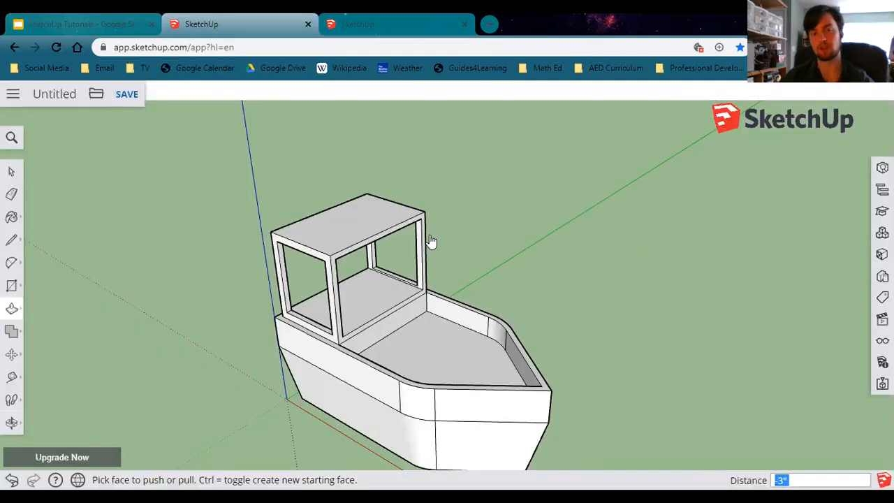
Draw a line across the cabin roof joining the midpoints of its two opposite edges.
{"action": "middle_click_drag", "start_coordinate": [269, 209], "coordinate": [204, 108]}
{"action": "scroll", "coordinate": [382, 242], "scroll_direction": "up", "scroll_amount": 2}
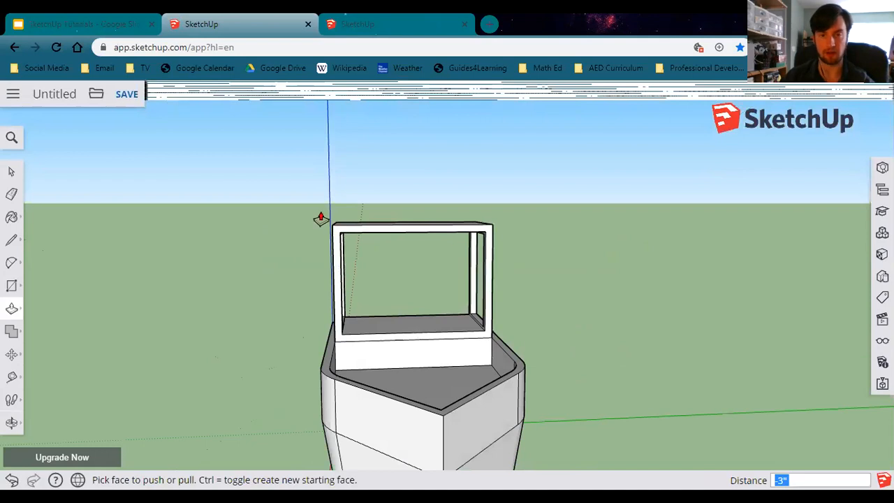
{"action": "scroll", "coordinate": [385, 230], "scroll_direction": "up", "scroll_amount": 2}
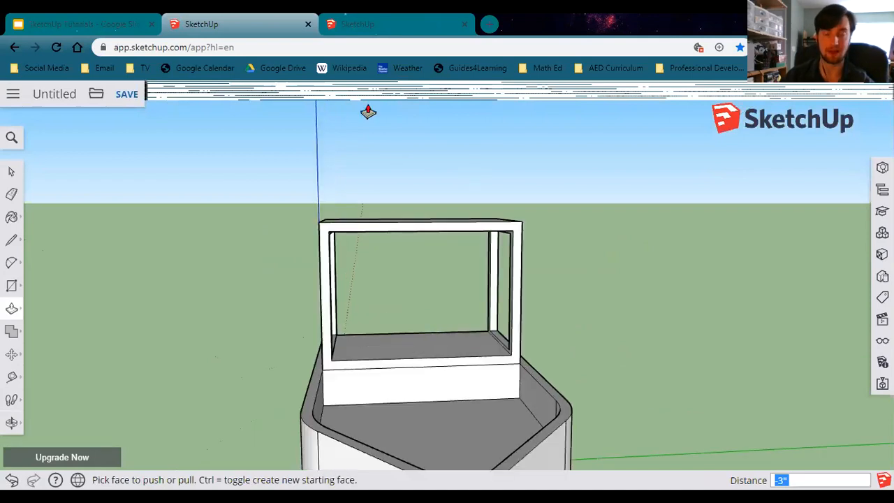
{"action": "middle_click_drag", "start_coordinate": [370, 279], "coordinate": [413, 349]}
{"action": "middle_click_drag", "start_coordinate": [480, 358], "coordinate": [326, 329]}
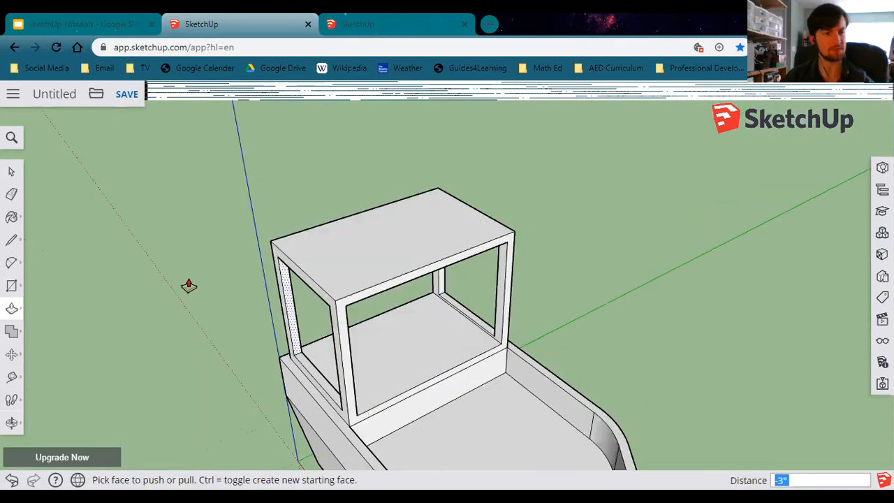
{"action": "middle_click_drag", "start_coordinate": [188, 285], "coordinate": [290, 303]}
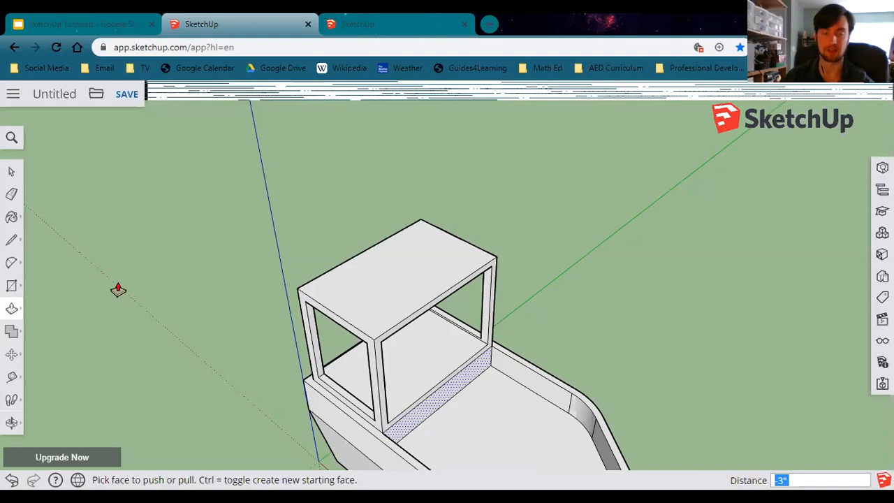
{"action": "left_click", "coordinate": [13, 242]}
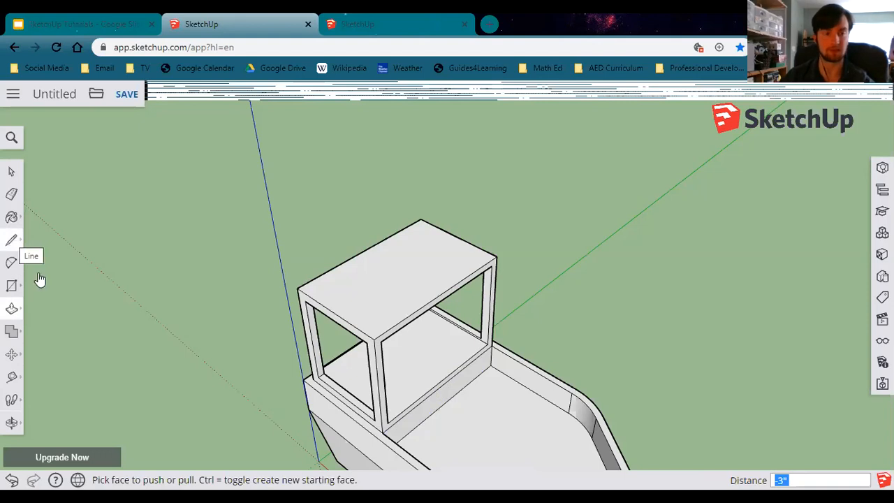
{"action": "left_click", "coordinate": [363, 250]}
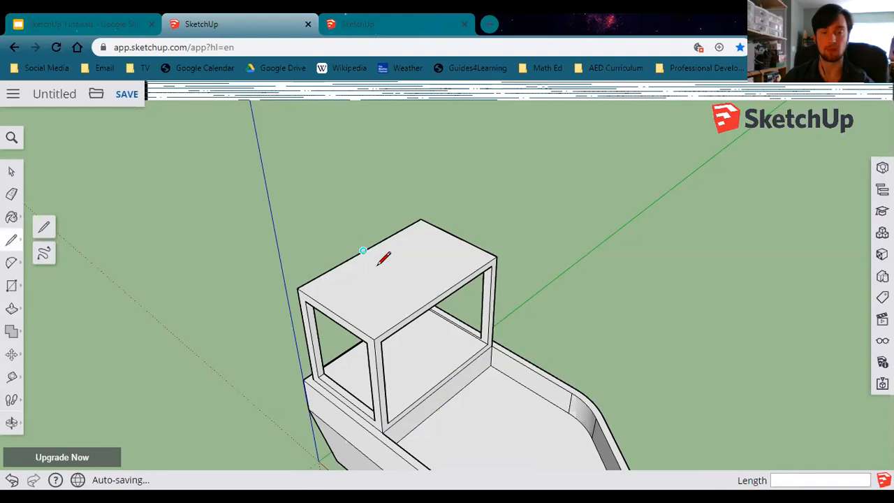
{"action": "left_click", "coordinate": [440, 294]}
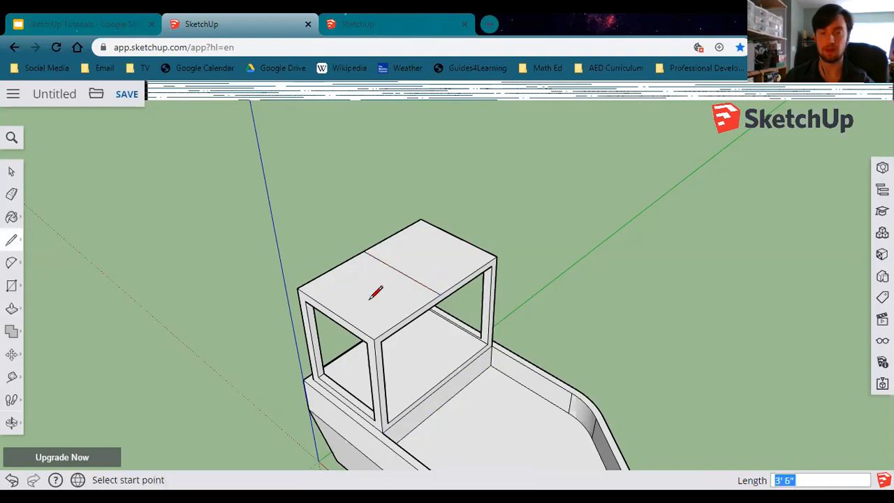
Move the roof's center line straight up 2' to form a gabled roof.
{"action": "left_click", "coordinate": [12, 354]}
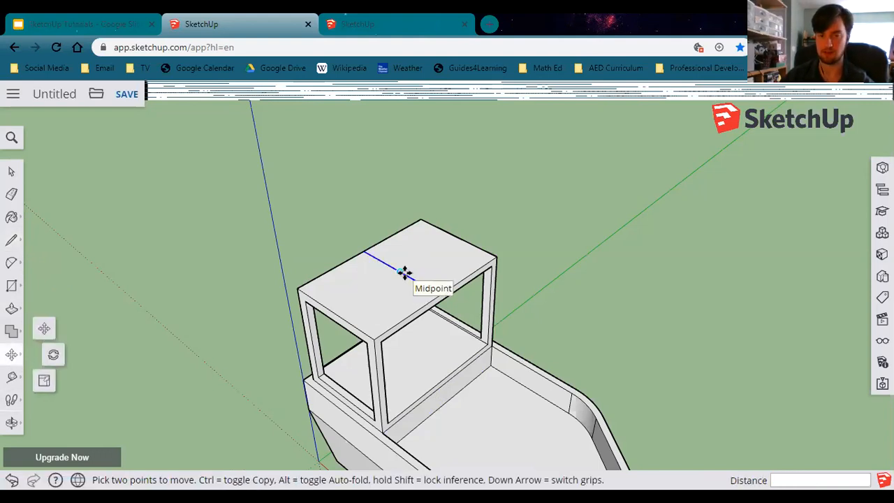
{"action": "left_click", "coordinate": [404, 273]}
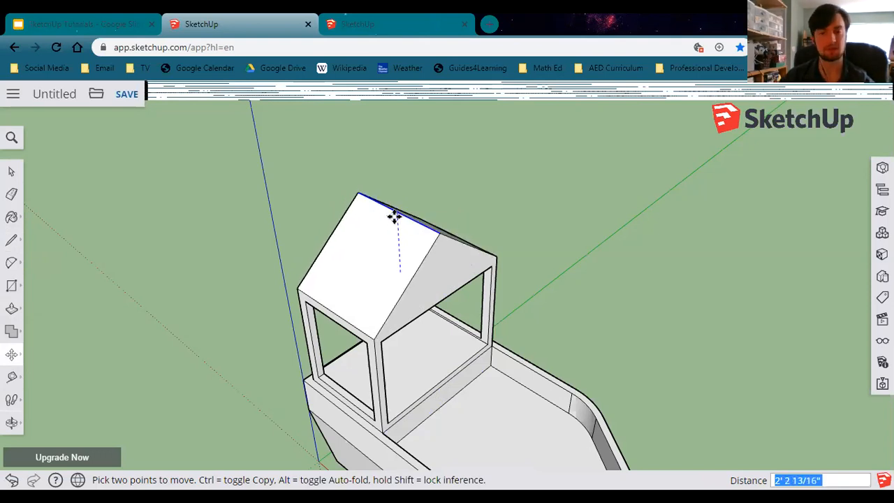
{"action": "type", "text": "2'"}
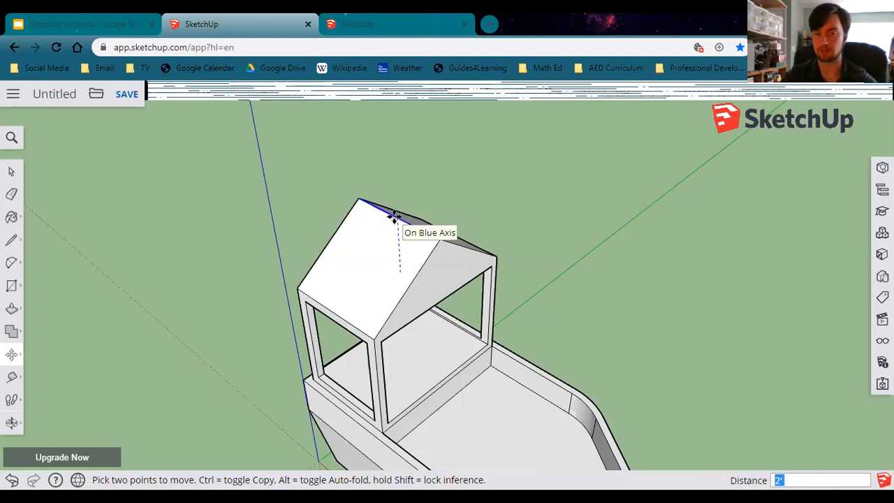
{"action": "key", "text": "Return"}
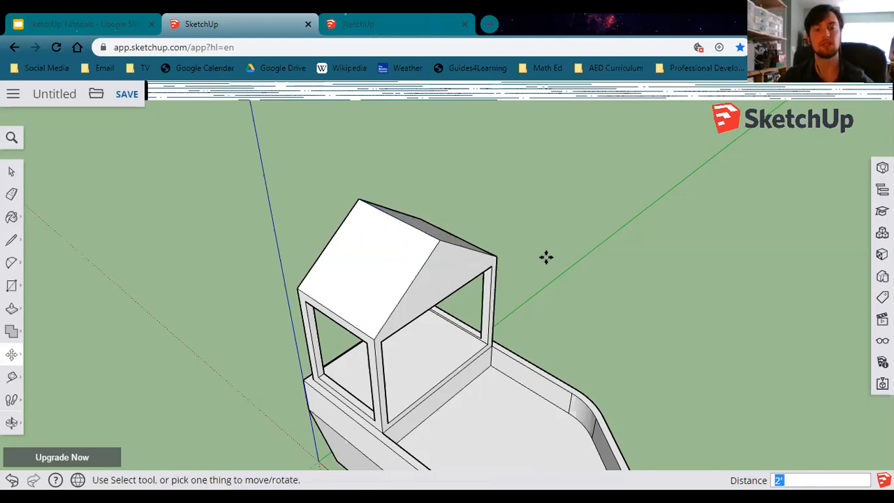
Draw a rectangle 2' long on the hull's top rim, starting at the end of the rounded bow corner.
{"action": "middle_click_drag", "start_coordinate": [535, 423], "coordinate": [621, 407]}
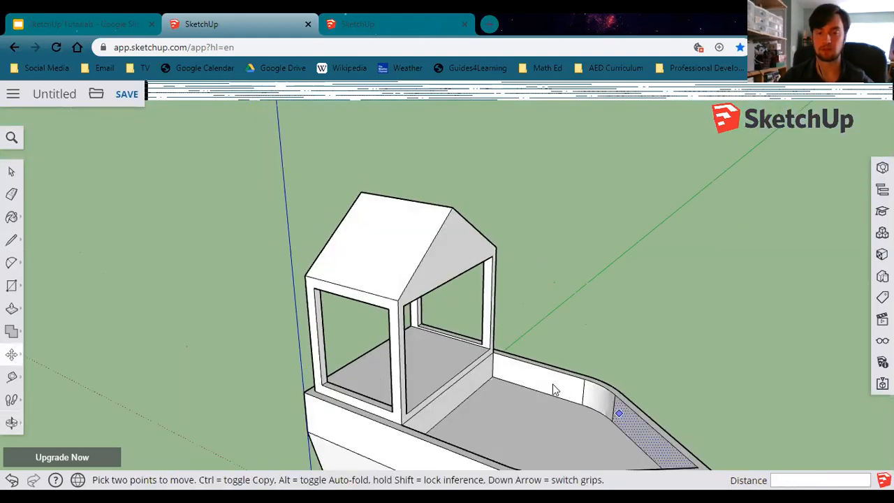
{"action": "middle_click_drag", "start_coordinate": [554, 390], "coordinate": [541, 424]}
{"action": "middle_click_drag", "start_coordinate": [489, 339], "coordinate": [427, 362]}
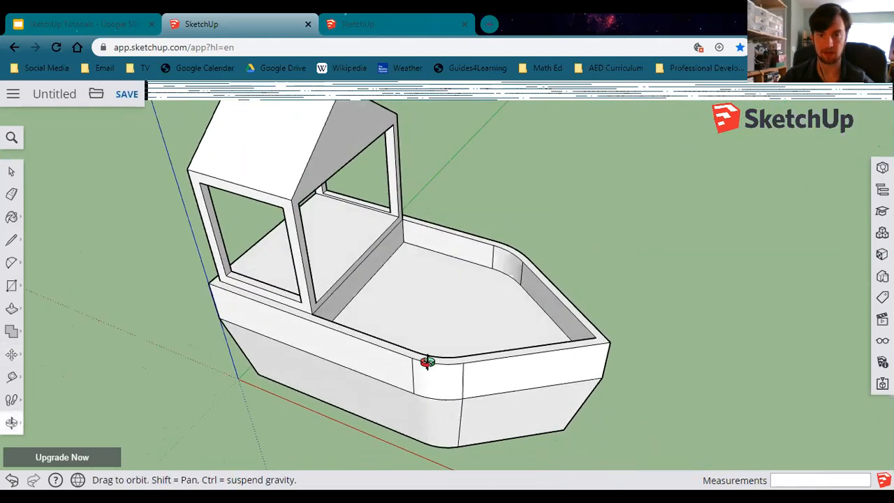
{"action": "scroll", "coordinate": [409, 230], "scroll_direction": "up", "scroll_amount": 2}
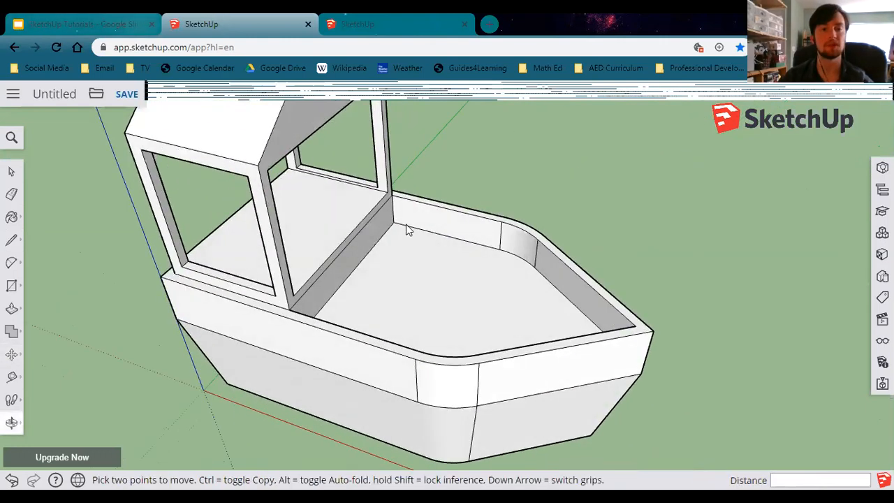
{"action": "scroll", "coordinate": [409, 231], "scroll_direction": "up", "scroll_amount": 1}
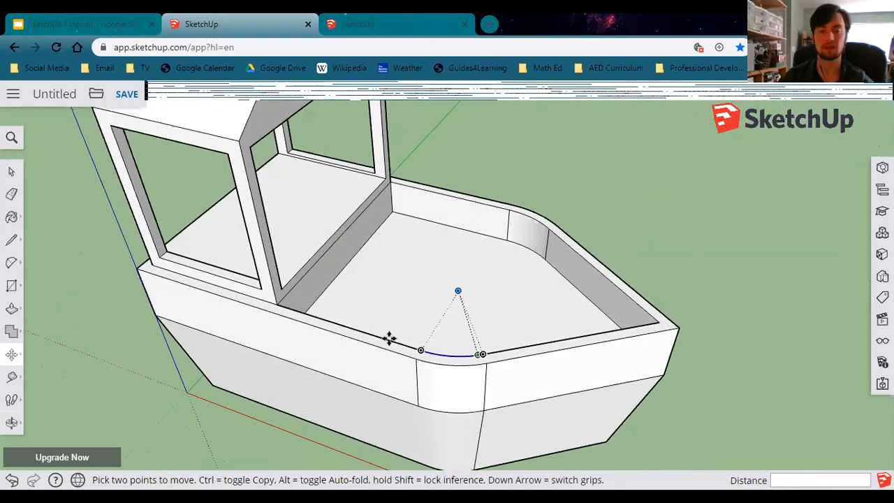
{"action": "left_click", "coordinate": [11, 287]}
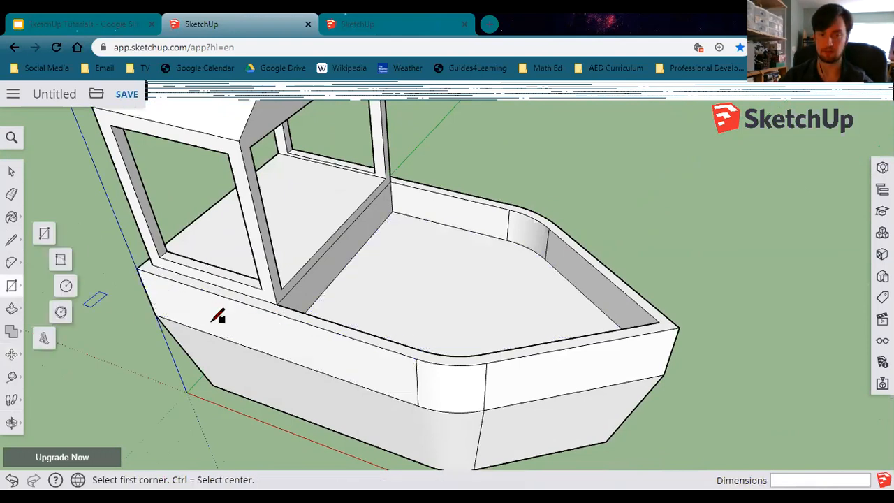
{"action": "scroll", "coordinate": [427, 356], "scroll_direction": "up", "scroll_amount": 2}
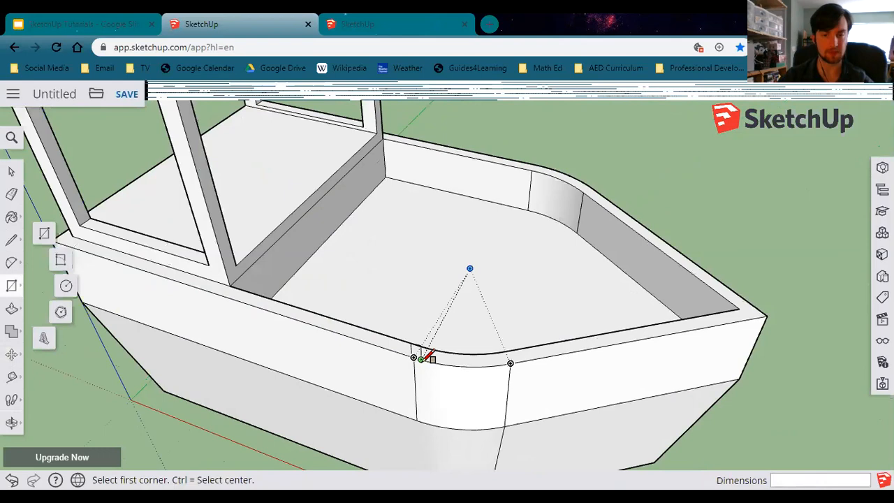
{"action": "scroll", "coordinate": [428, 357], "scroll_direction": "up", "scroll_amount": 2}
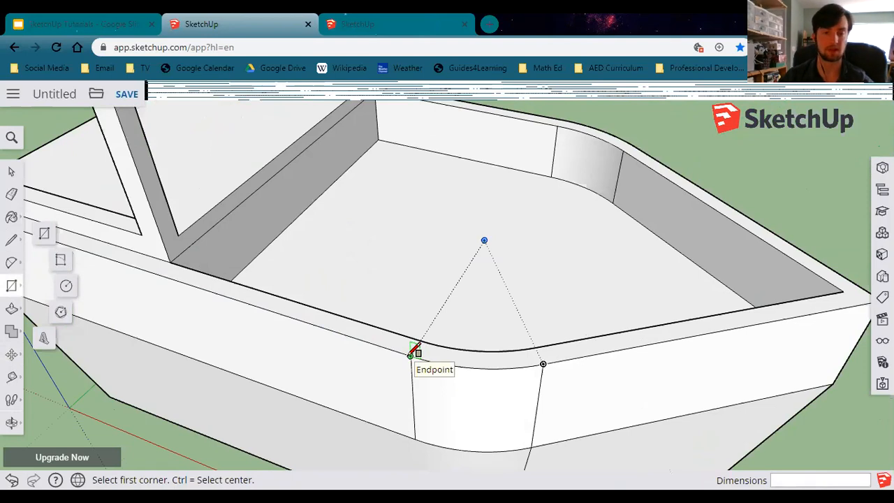
{"action": "left_click", "coordinate": [411, 355]}
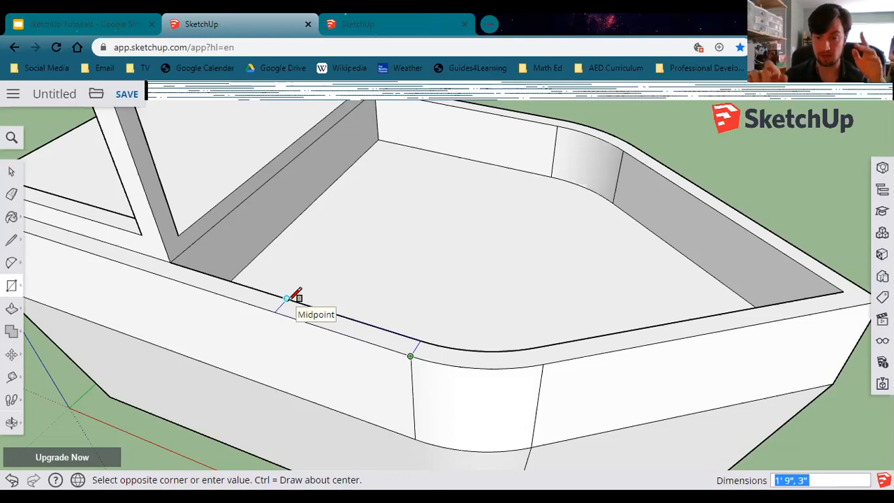
{"action": "type", "text": "2',"}
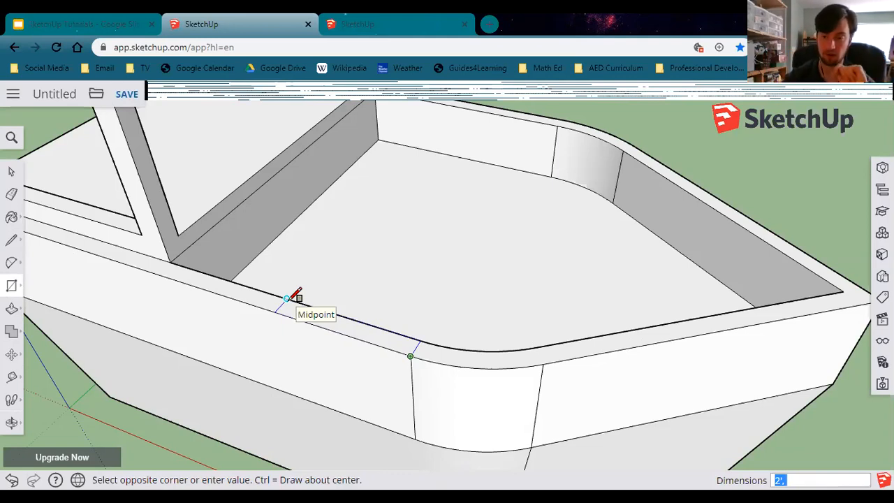
{"action": "type", "text": "3"}
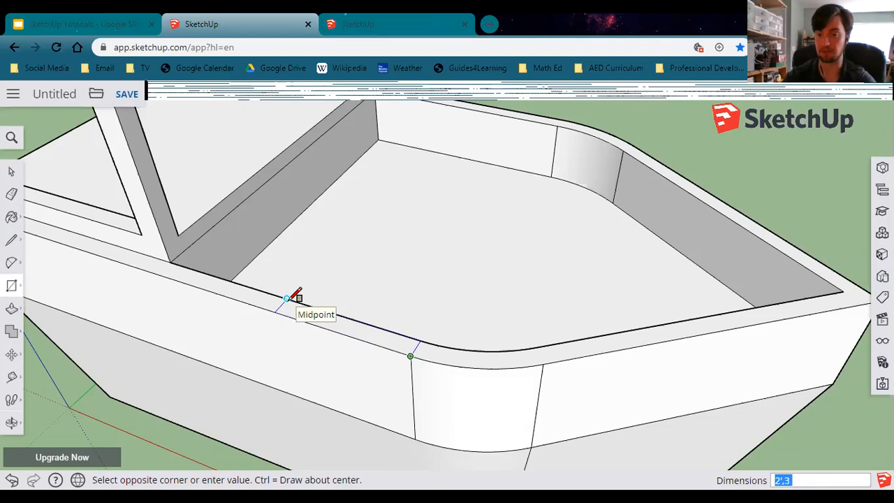
{"action": "key", "text": "BackSpace"}
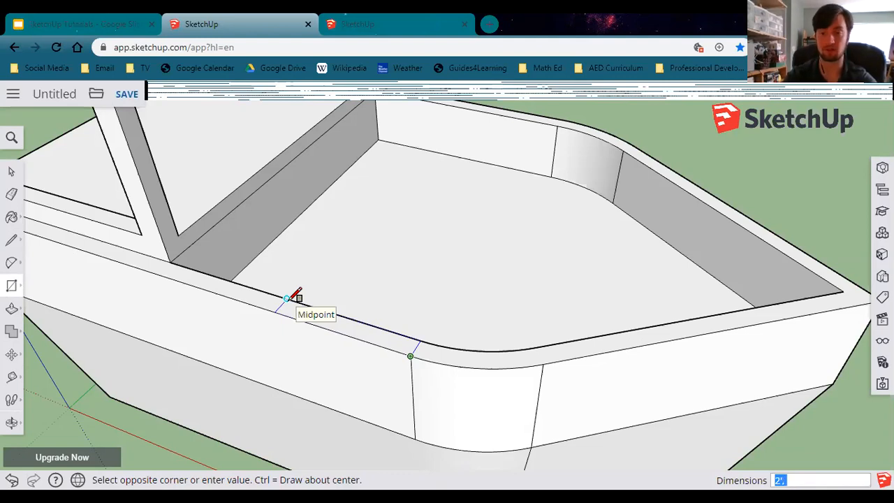
{"action": "key", "text": "Return"}
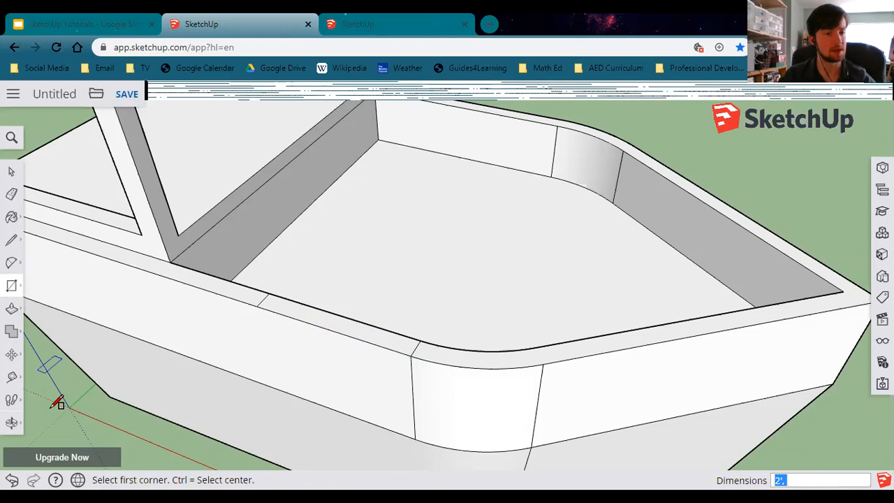
{"action": "left_click", "coordinate": [11, 309]}
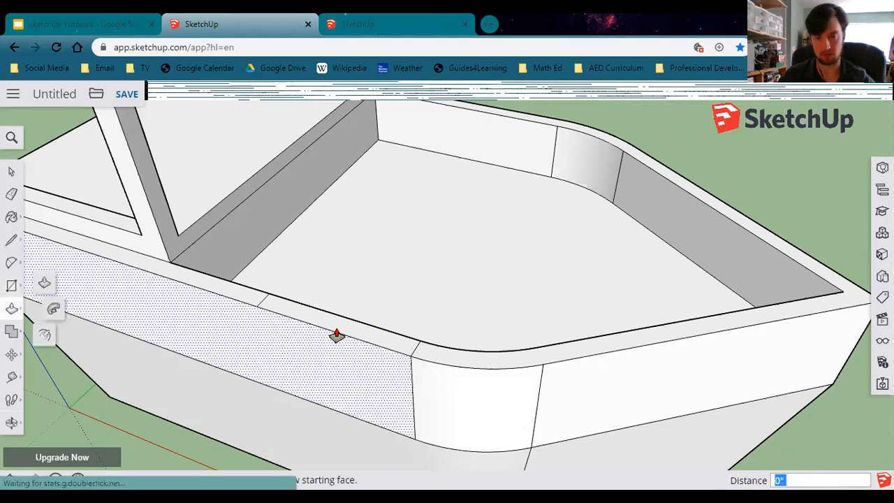
Push the rectangle on the hull rim down through the wall to open a doorway, lowering its base another 3".
{"action": "left_click_drag", "start_coordinate": [334, 323], "coordinate": [342, 408]}
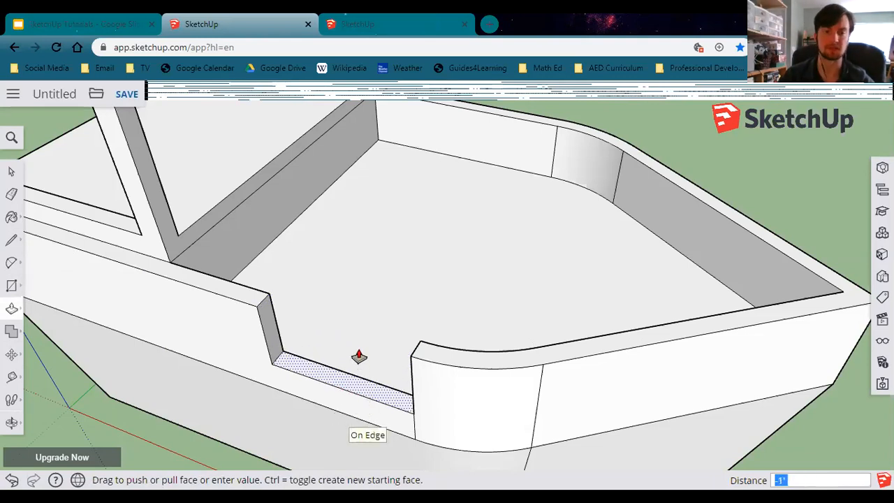
{"action": "left_click", "coordinate": [356, 398]}
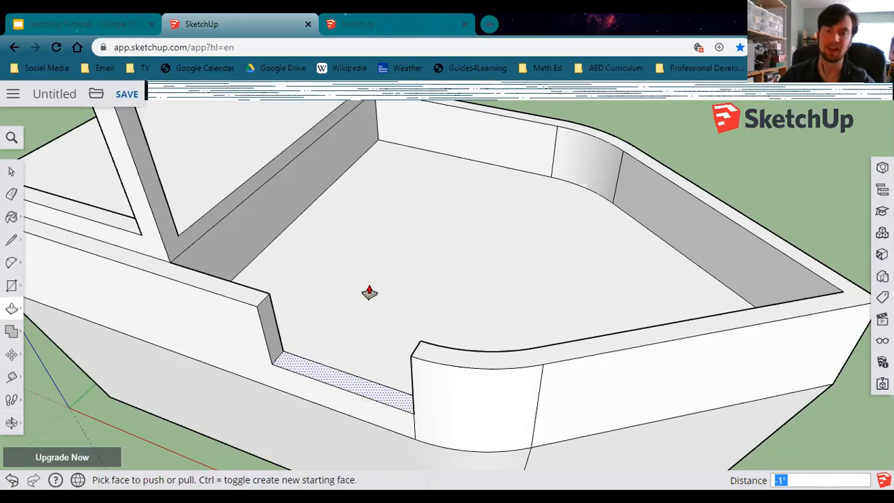
{"action": "left_click", "coordinate": [343, 381]}
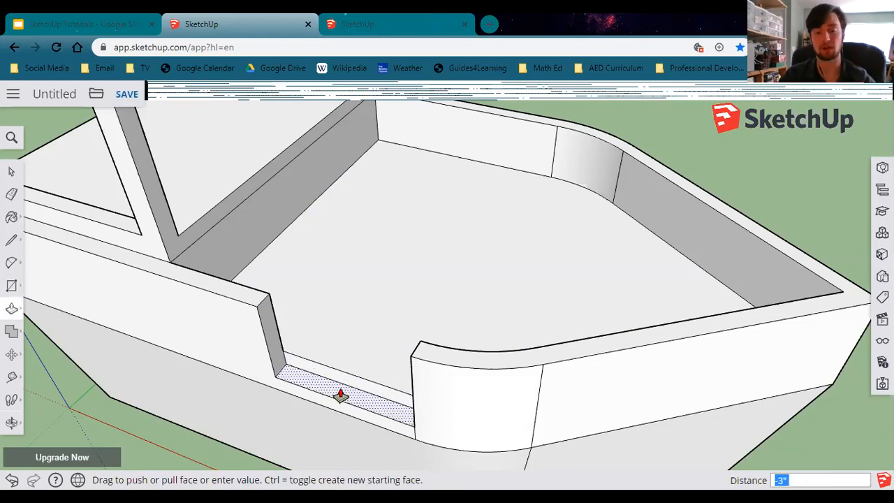
{"action": "type", "text": "3"}
{"action": "key", "text": "Return"}
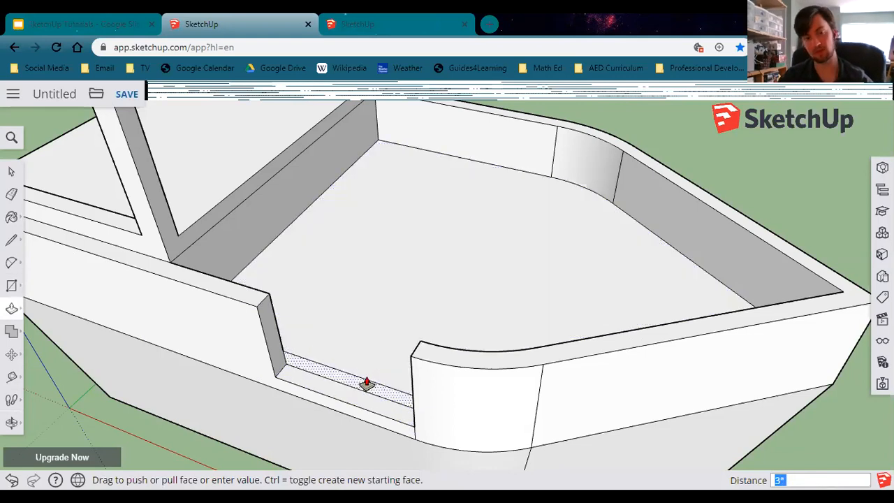
Push the doorway's remaining floor strip out flush with the hull's outer face.
{"action": "middle_click_drag", "start_coordinate": [380, 342], "coordinate": [315, 340]}
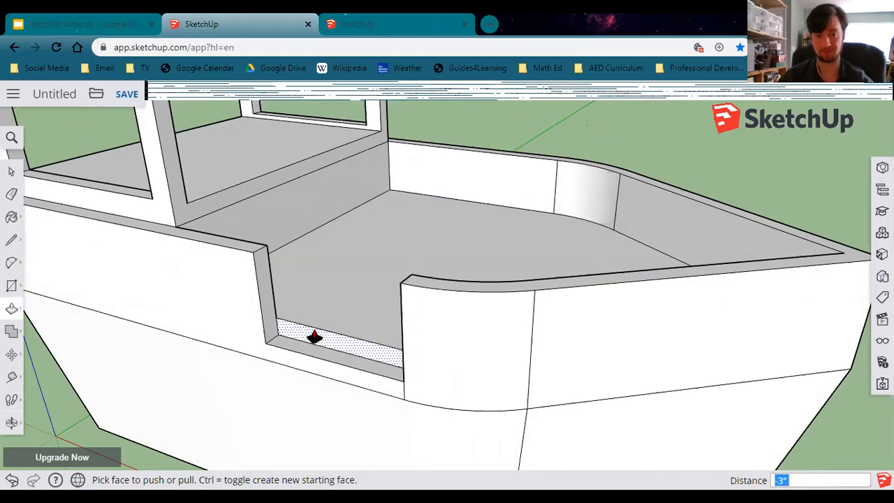
{"action": "left_click", "coordinate": [315, 337]}
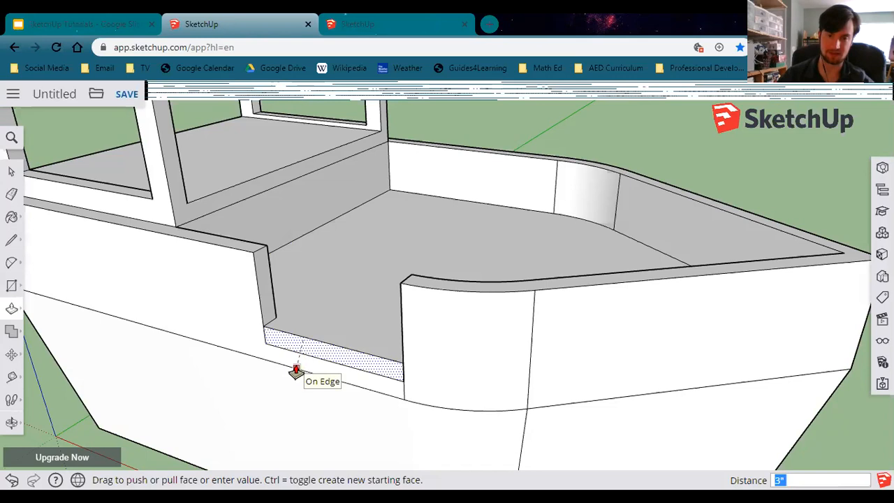
{"action": "left_click", "coordinate": [297, 371]}
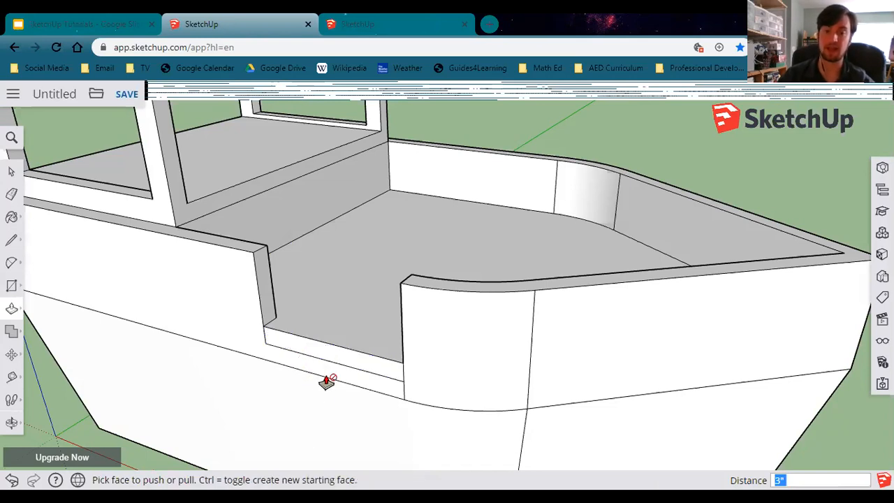
Pull the doorway's floor face out 3' beyond the hull to form a gangplank.
{"action": "left_click", "coordinate": [330, 351]}
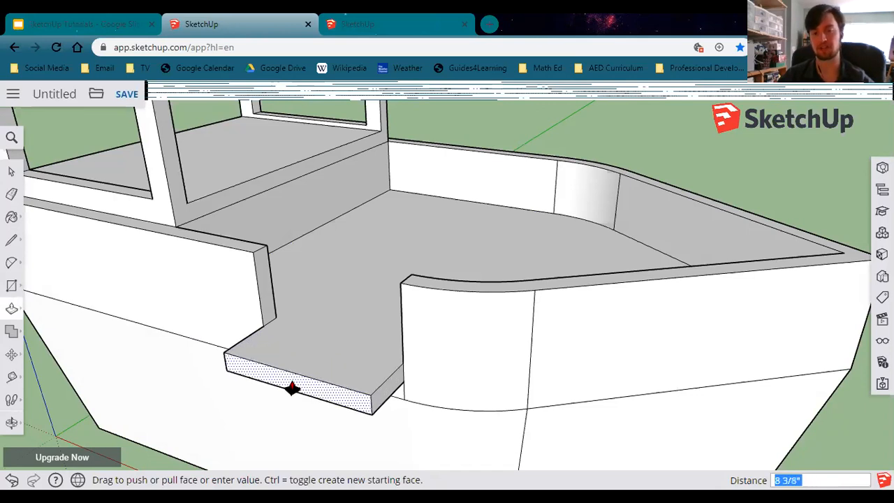
{"action": "middle_click_drag", "start_coordinate": [230, 396], "coordinate": [129, 360]}
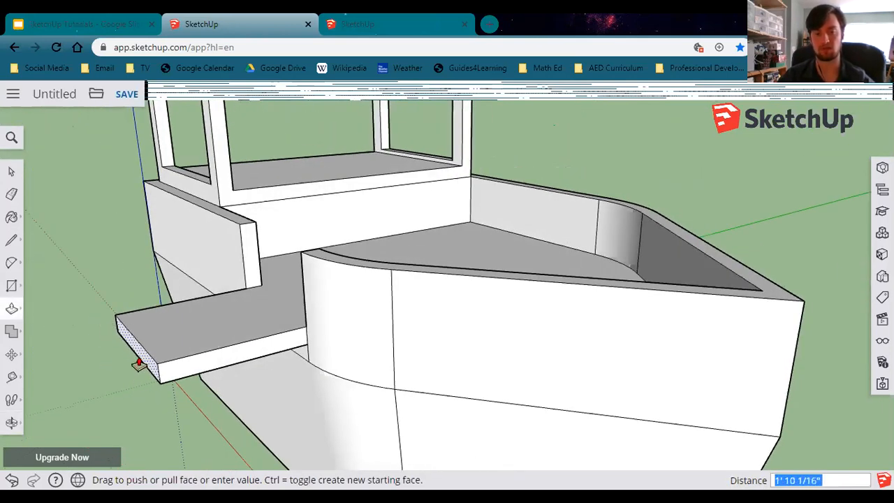
{"action": "type", "text": "3"}
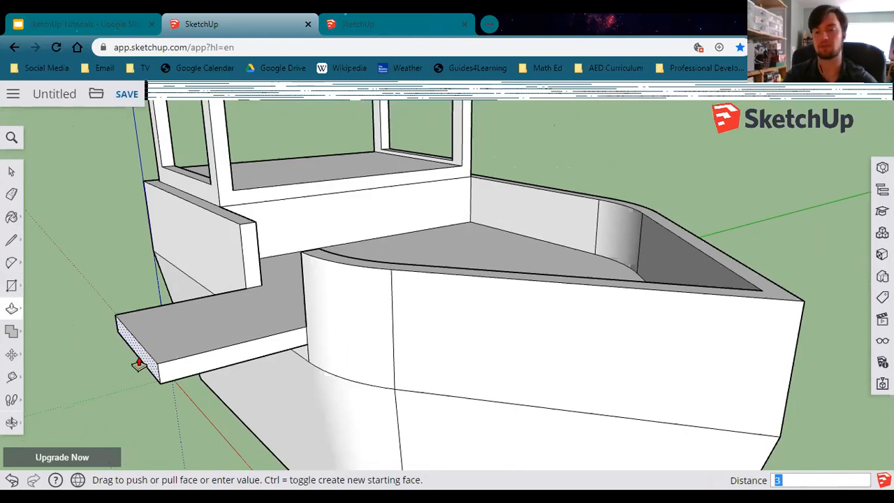
{"action": "key", "text": "Return"}
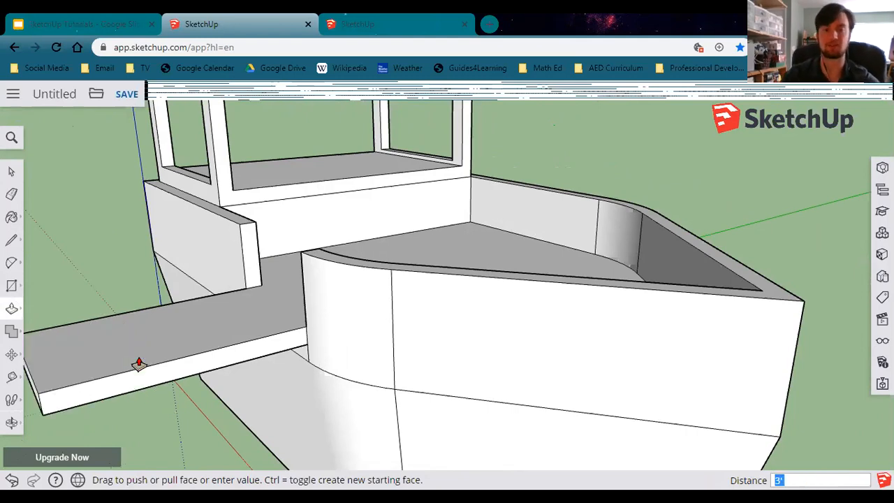
Orbit around the model and compare it with the pirate playhouse reference slide.
{"action": "scroll", "coordinate": [221, 367], "scroll_direction": "down", "scroll_amount": 8}
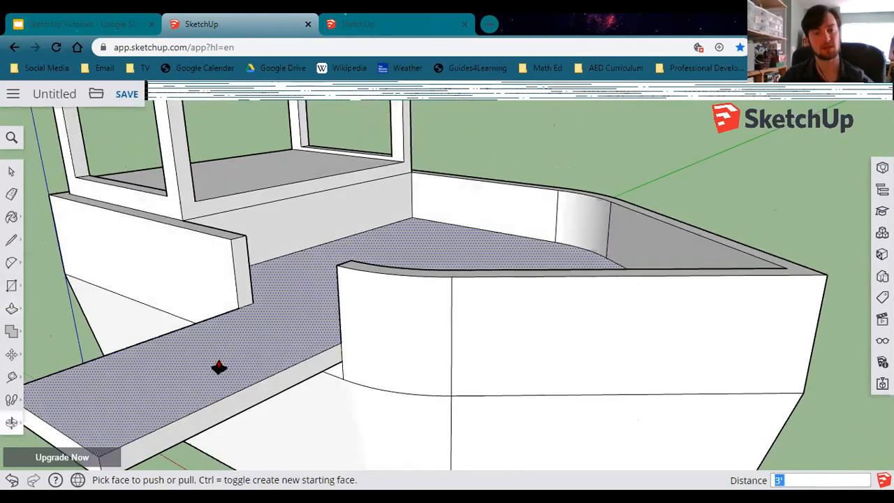
{"action": "middle_click_drag", "start_coordinate": [194, 358], "coordinate": [201, 317]}
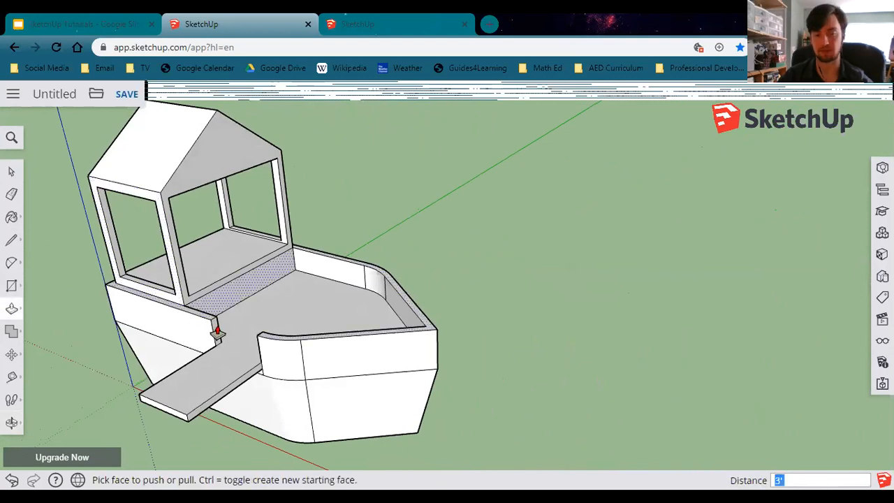
{"action": "middle_click_drag", "start_coordinate": [337, 382], "coordinate": [251, 348]}
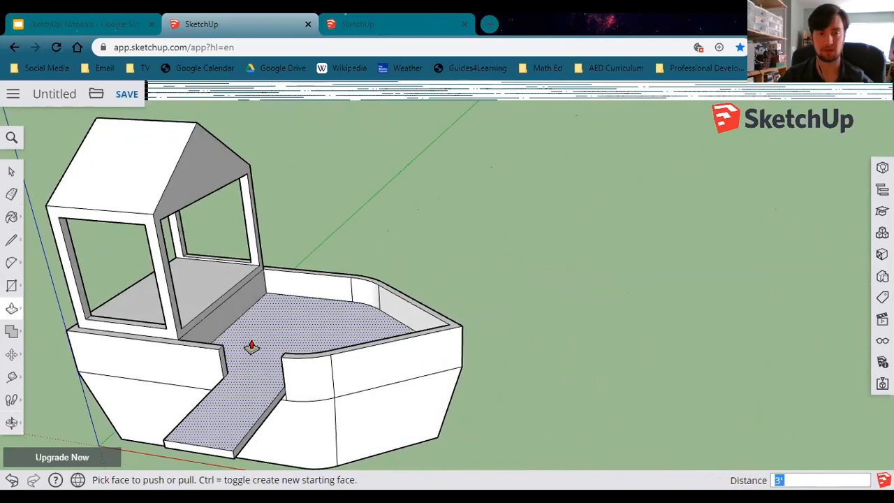
{"action": "left_click", "coordinate": [80, 21]}
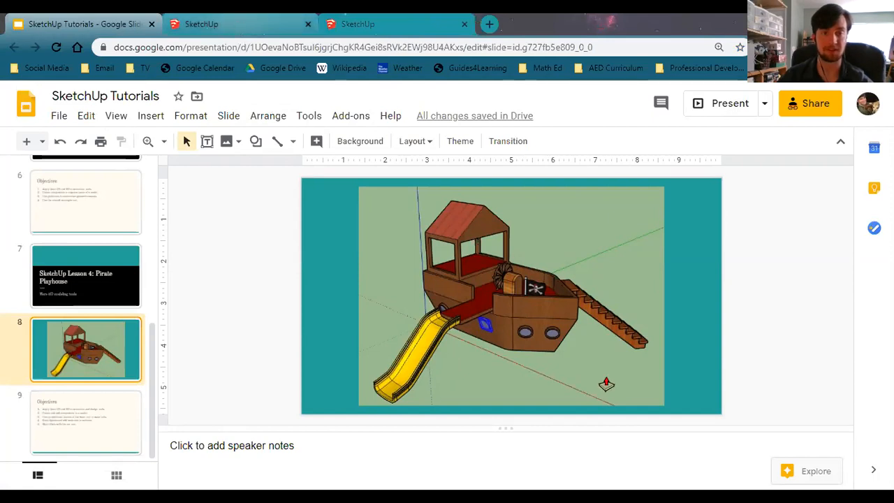
{"action": "left_click", "coordinate": [236, 23]}
{"action": "mouse_move", "coordinate": [505, 394]}
{"action": "middle_mouse_down"}
{"action": "mouse_move", "coordinate": [371, 342]}
{"action": "mouse_move", "coordinate": [346, 290]}
{"action": "middle_mouse_up"}
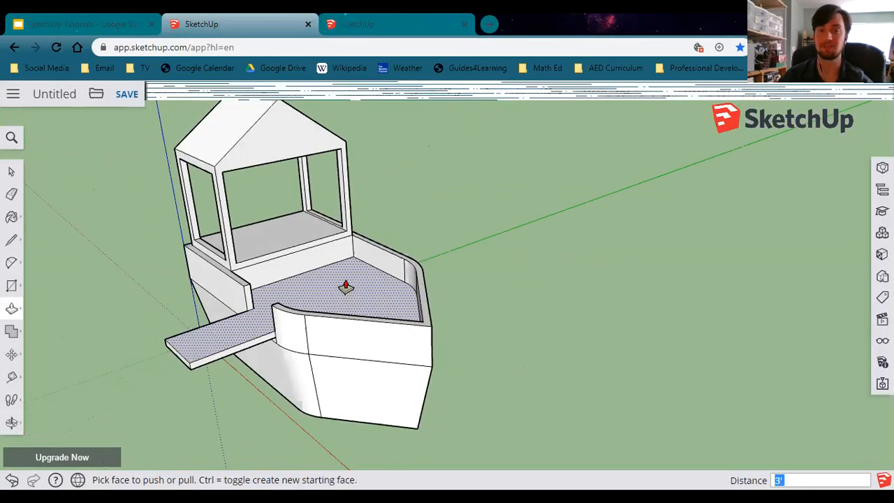
{"action": "middle_click_drag", "start_coordinate": [319, 355], "coordinate": [302, 327]}
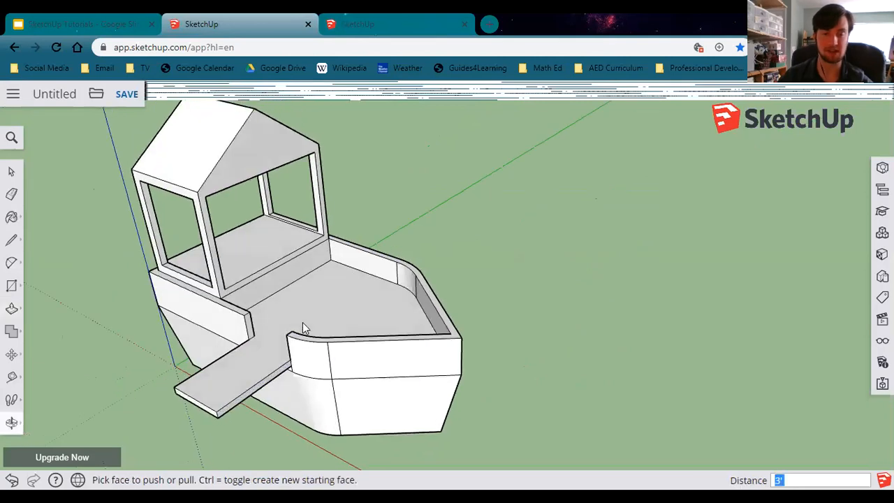
{"action": "middle_click_drag", "start_coordinate": [314, 361], "coordinate": [350, 371]}
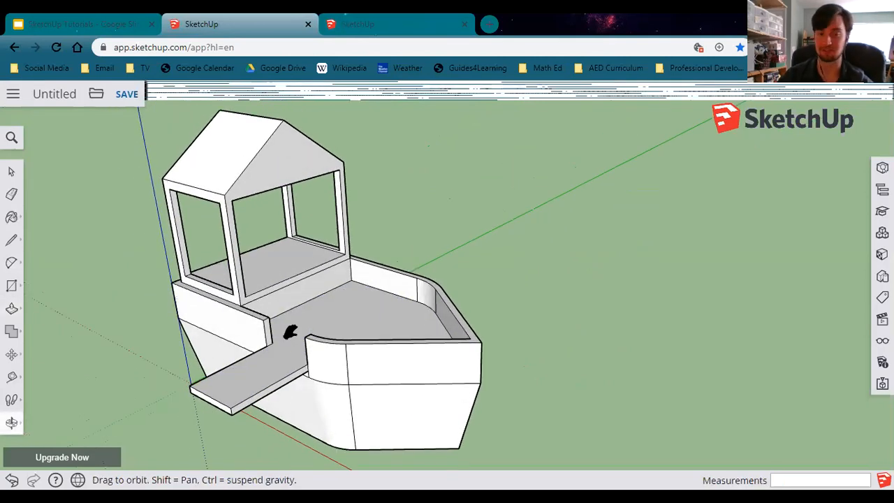
{"action": "middle_click_drag", "start_coordinate": [396, 387], "coordinate": [219, 314]}
{"action": "left_click", "coordinate": [129, 21]}
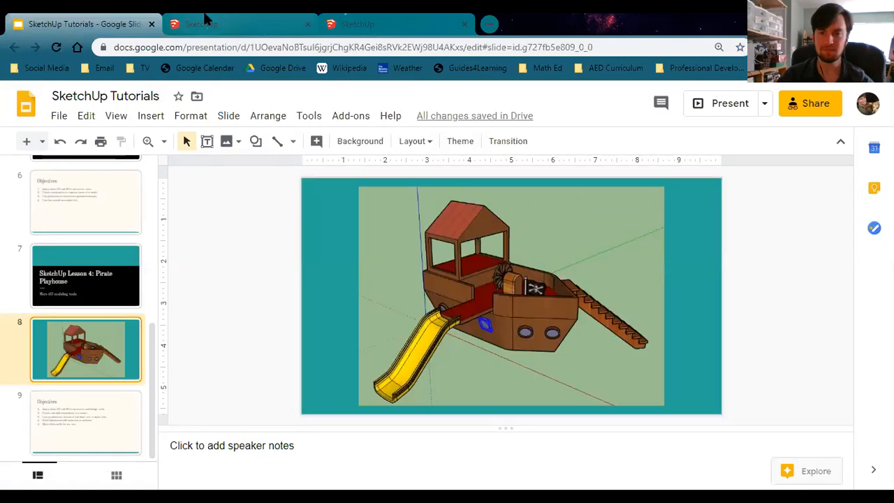
{"action": "left_click", "coordinate": [206, 20]}
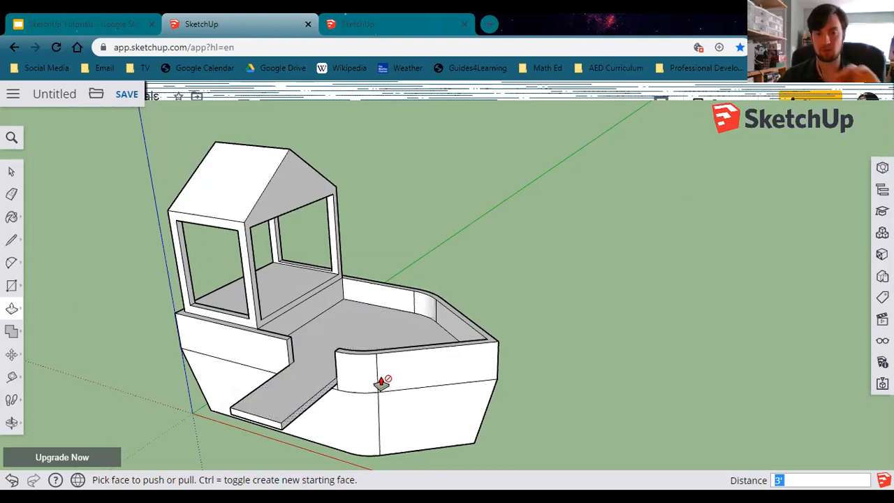
Inspect the hull's outer faces from several angles.
{"action": "mouse_move", "coordinate": [240, 383]}
{"action": "middle_mouse_down"}
{"action": "mouse_move", "coordinate": [255, 370]}
{"action": "mouse_move", "coordinate": [237, 366]}
{"action": "middle_mouse_up"}
{"action": "scroll", "coordinate": [321, 405], "scroll_direction": "up", "scroll_amount": 2}
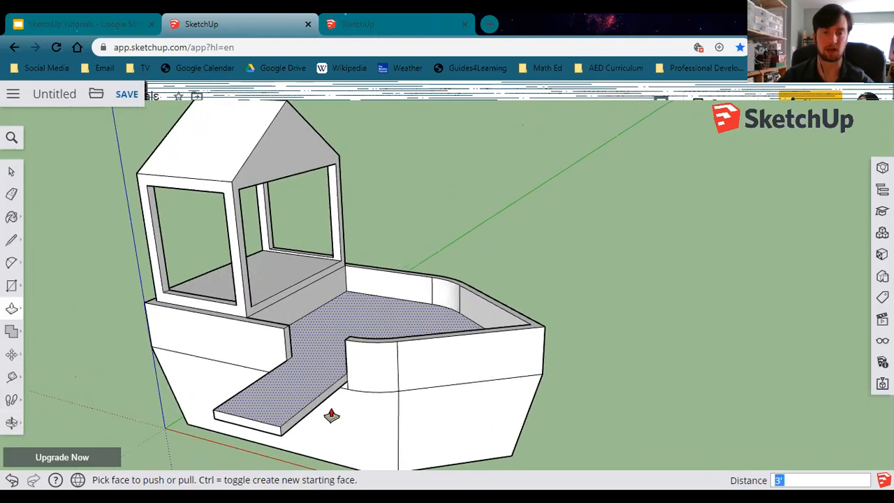
{"action": "scroll", "coordinate": [317, 379], "scroll_direction": "down", "scroll_amount": 2}
{"action": "mouse_move", "coordinate": [316, 310]}
{"action": "middle_mouse_down"}
{"action": "mouse_move", "coordinate": [368, 419]}
{"action": "mouse_move", "coordinate": [325, 377]}
{"action": "middle_mouse_up"}
{"action": "scroll", "coordinate": [325, 377], "scroll_direction": "up", "scroll_amount": 1}
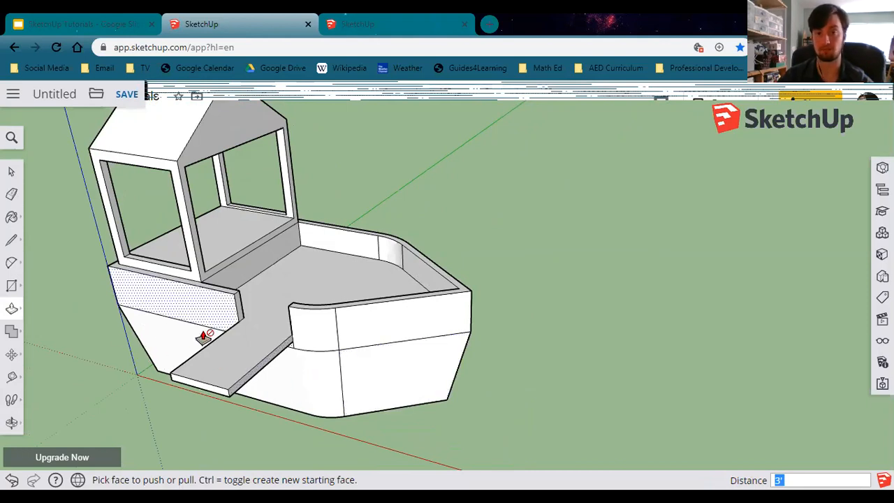
{"action": "middle_click_drag", "start_coordinate": [180, 371], "coordinate": [325, 371]}
{"action": "scroll", "coordinate": [335, 371], "scroll_direction": "up", "scroll_amount": 3}
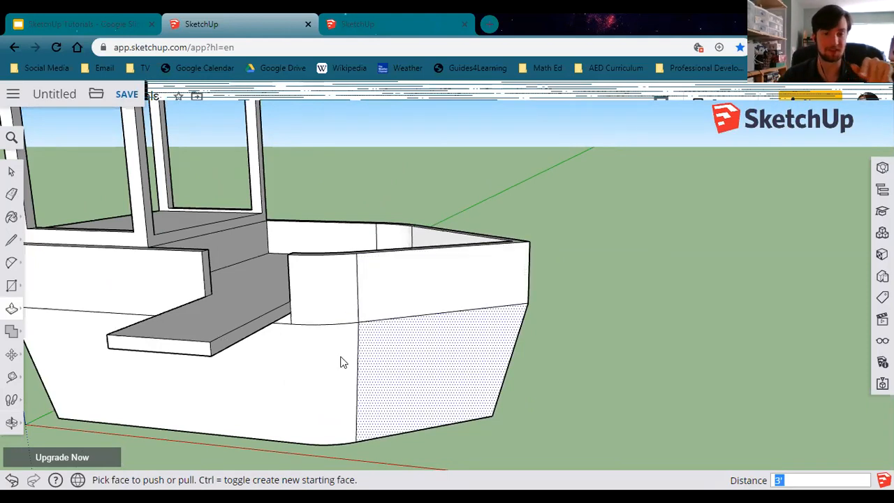
{"action": "middle_click_drag", "start_coordinate": [344, 361], "coordinate": [303, 375]}
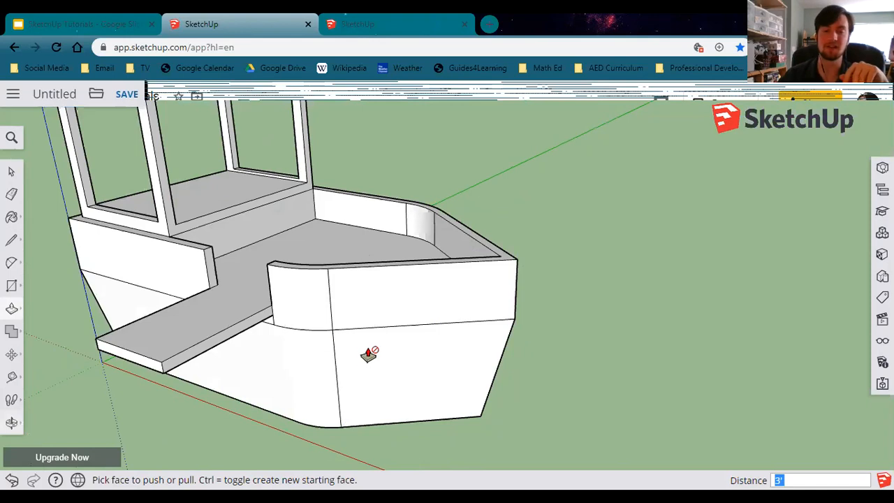
{"action": "scroll", "coordinate": [368, 357], "scroll_direction": "up", "scroll_amount": 1}
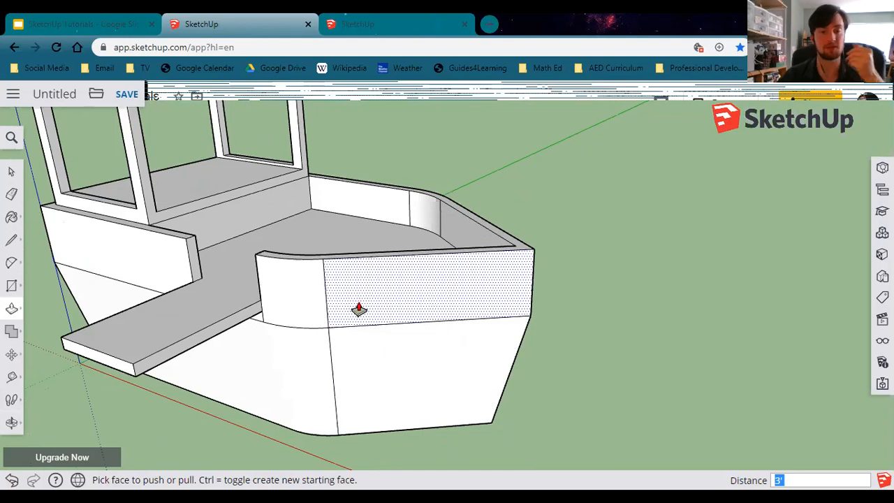
{"action": "scroll", "coordinate": [369, 373], "scroll_direction": "up", "scroll_amount": 1}
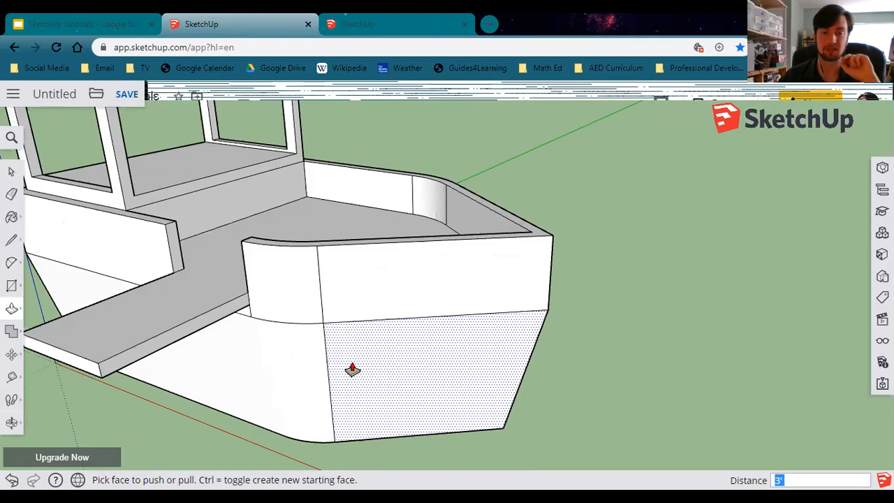
{"action": "middle_click_drag", "start_coordinate": [354, 374], "coordinate": [370, 381]}
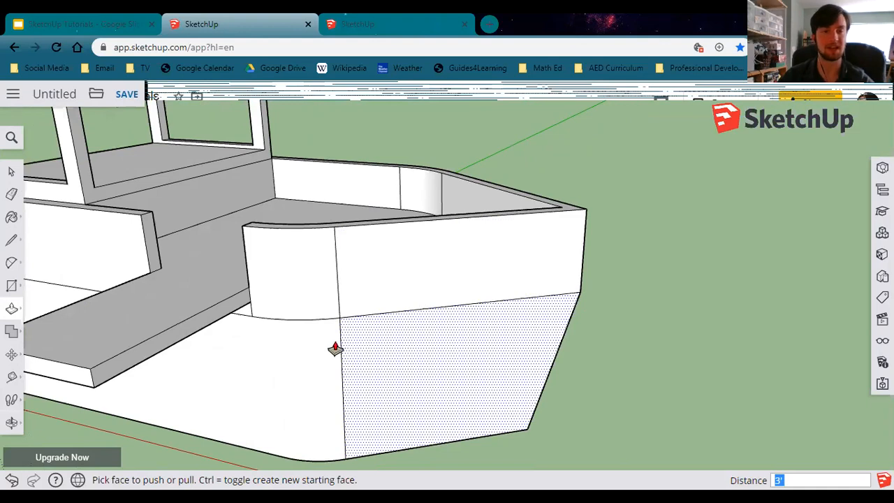
{"action": "middle_click_drag", "start_coordinate": [355, 342], "coordinate": [349, 334]}
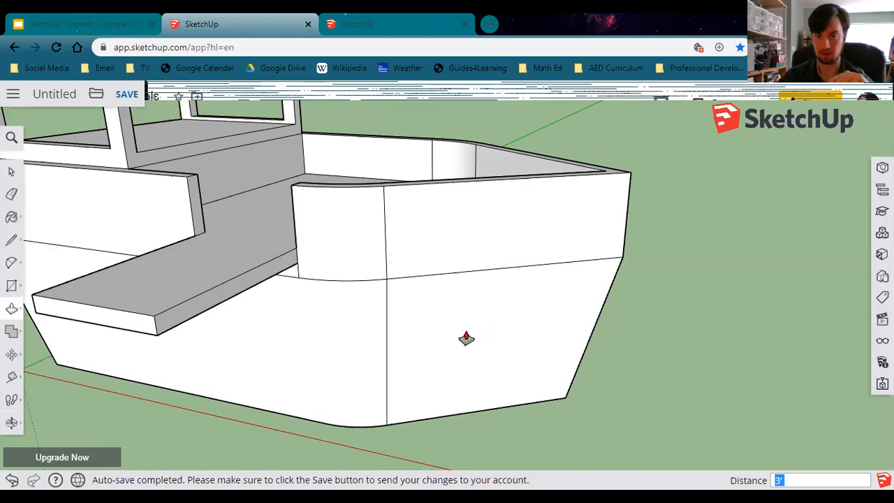
Examine the finished Lesson 4 - Pirate Playhouse model in the other tab from several angles.
{"action": "left_click", "coordinate": [101, 22]}
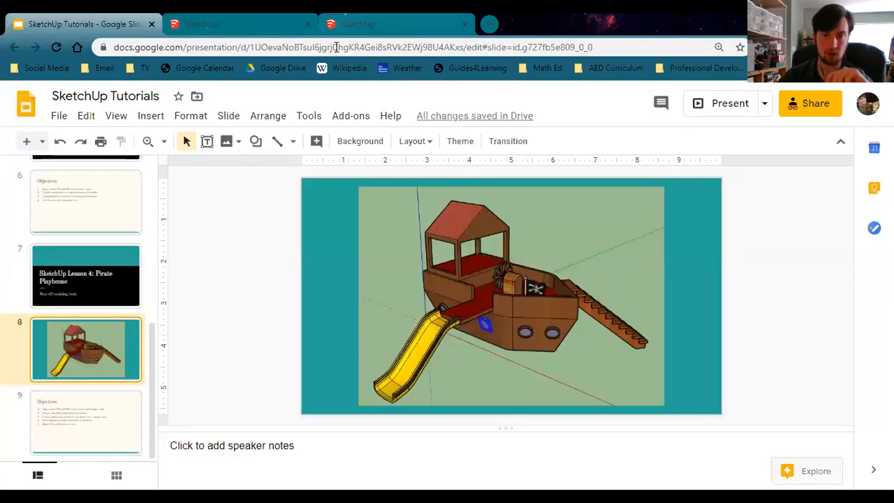
{"action": "left_click", "coordinate": [340, 24]}
{"action": "middle_click_drag", "start_coordinate": [410, 332], "coordinate": [216, 397]}
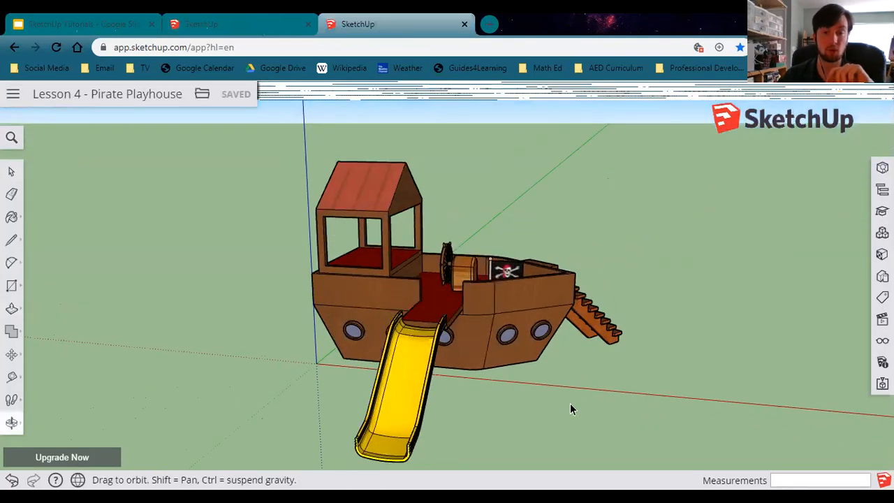
{"action": "middle_click_drag", "start_coordinate": [571, 409], "coordinate": [502, 366]}
{"action": "middle_click_drag", "start_coordinate": [391, 387], "coordinate": [426, 355]}
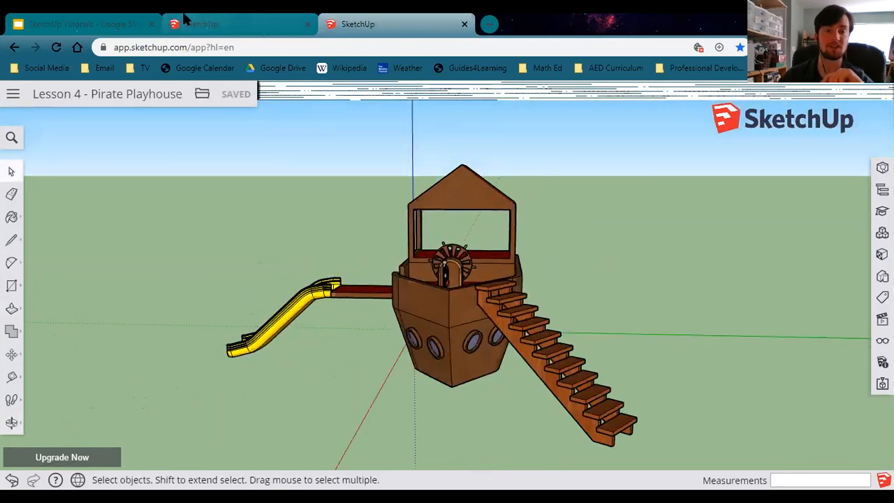
{"action": "middle_click_drag", "start_coordinate": [440, 316], "coordinate": [556, 364]}
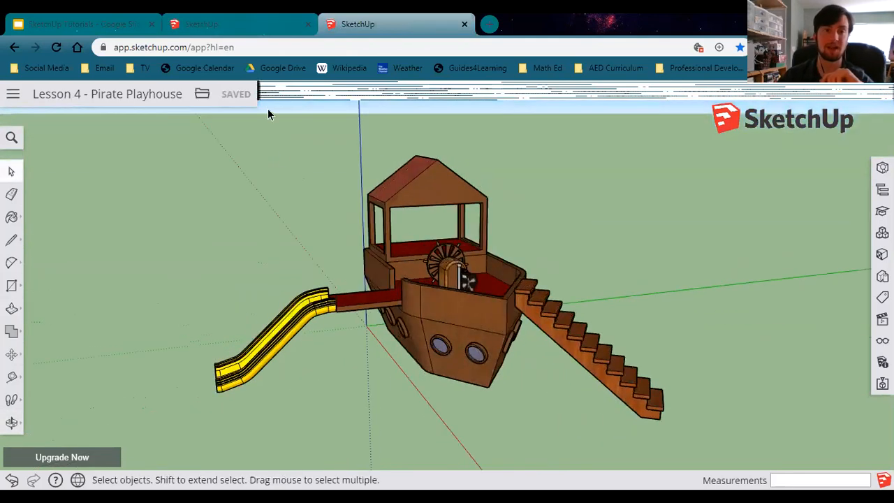
{"action": "left_click", "coordinate": [188, 28]}
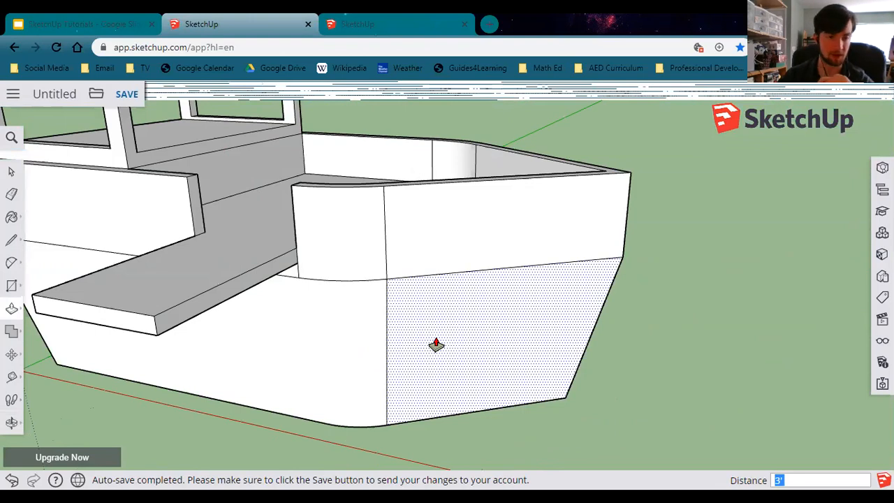
Draw a circle with a 6" radius on the hull's side face for a porthole.
{"action": "left_click", "coordinate": [12, 286]}
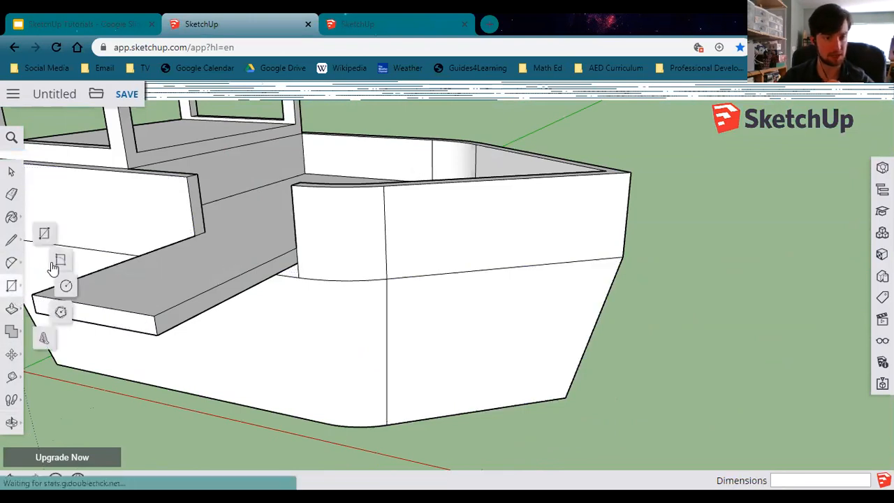
{"action": "left_click", "coordinate": [64, 286]}
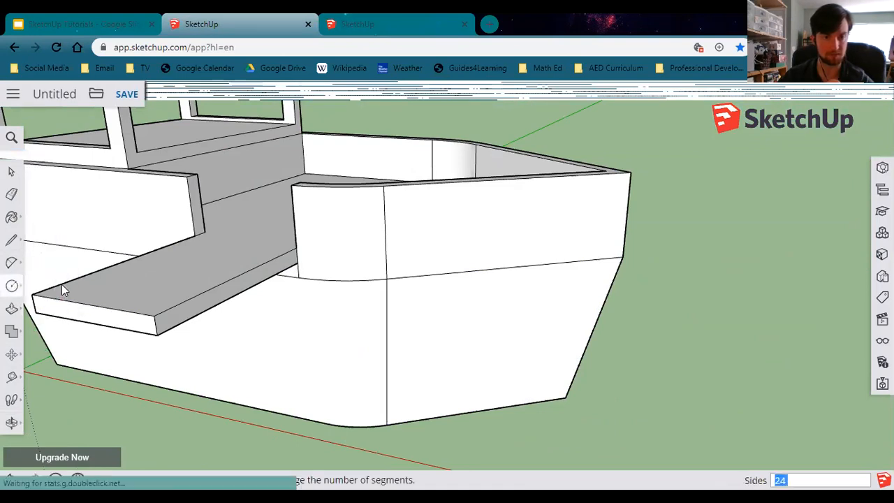
{"action": "left_click", "coordinate": [541, 333]}
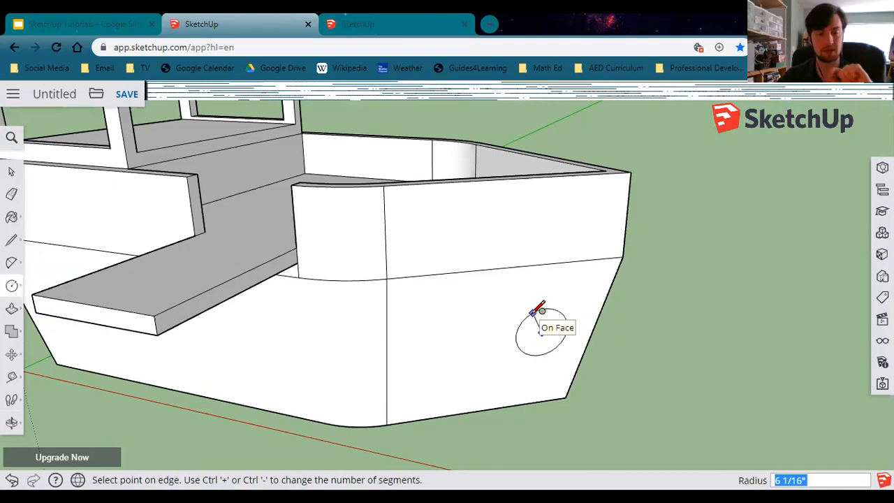
{"action": "type", "text": "6"}
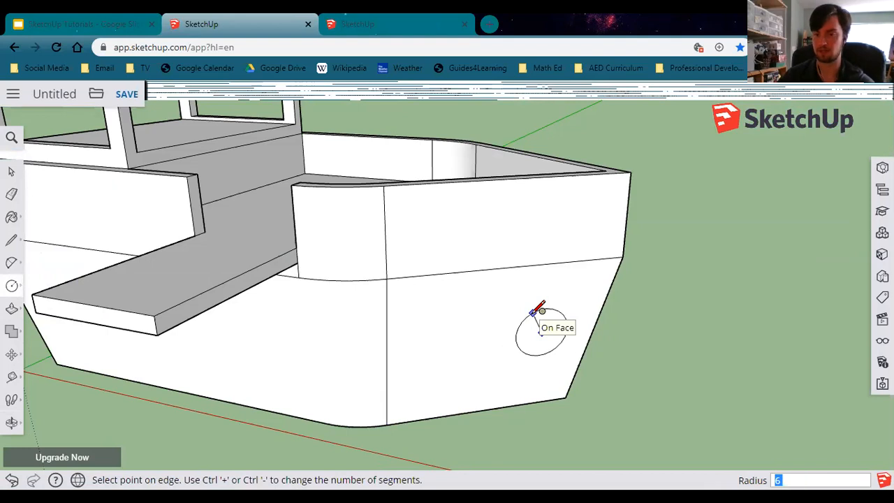
{"action": "key", "text": "Return"}
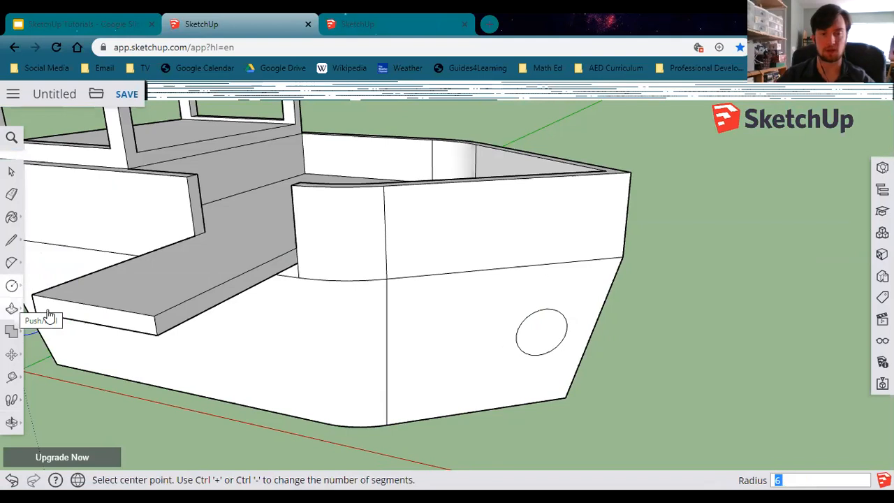
Offset the porthole circle inward by 1" to form a rim.
{"action": "left_click", "coordinate": [12, 312]}
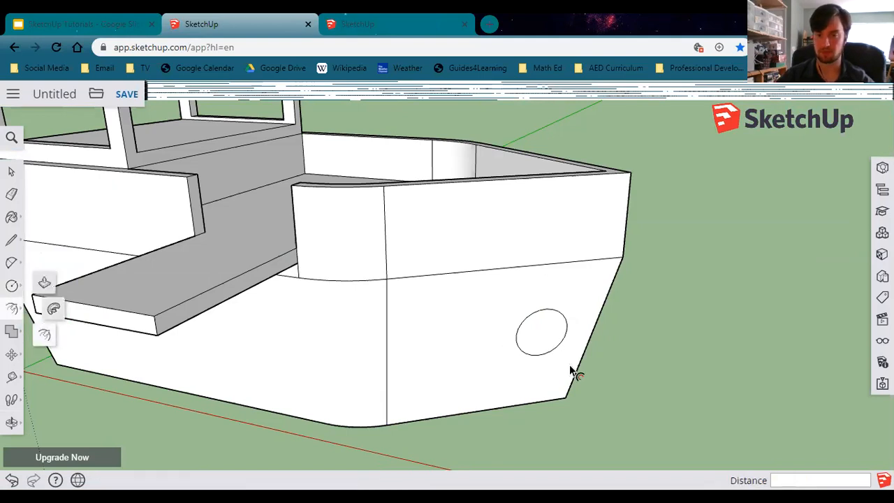
{"action": "left_click", "coordinate": [544, 330]}
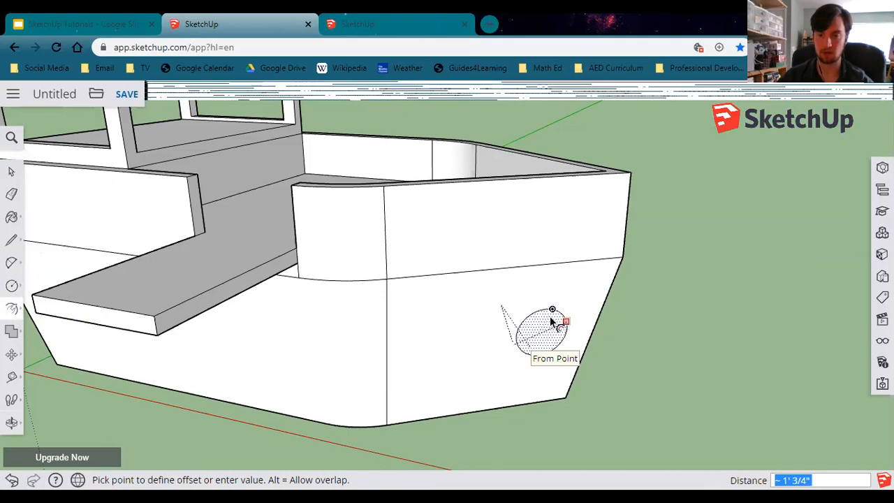
{"action": "type", "text": "1"}
{"action": "key", "text": "Return"}
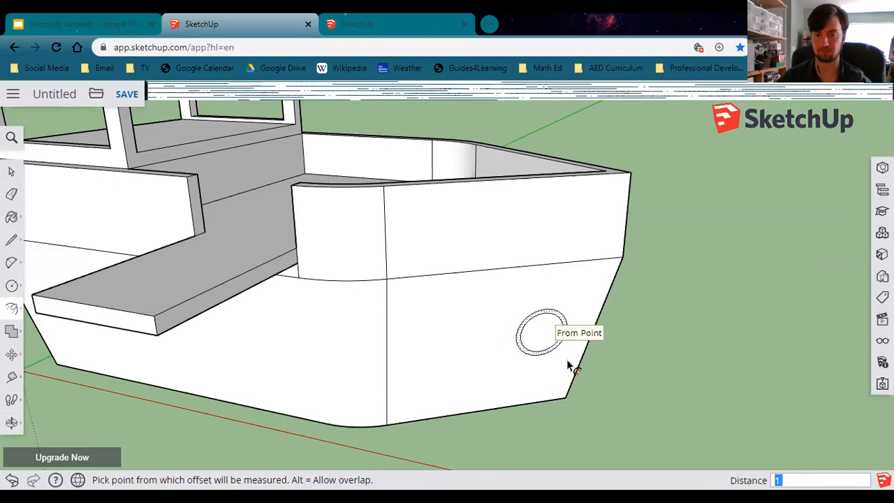
{"action": "scroll", "coordinate": [554, 351], "scroll_direction": "up", "scroll_amount": 3}
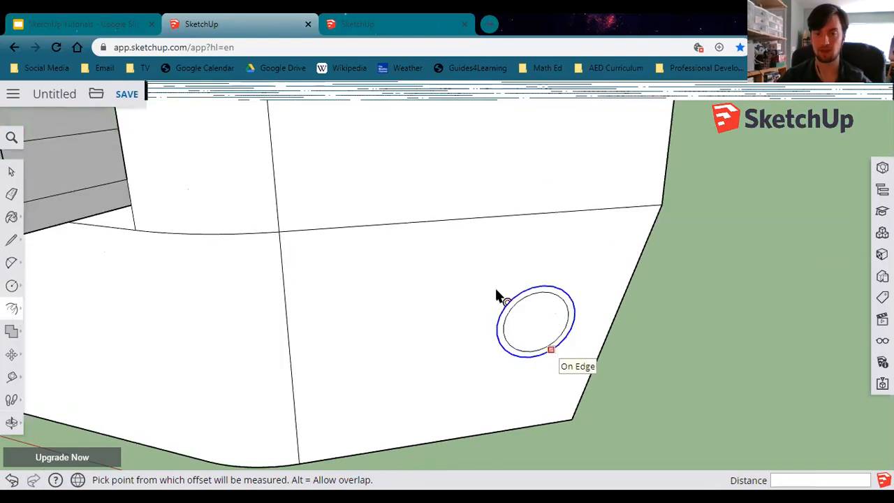
{"action": "scroll", "coordinate": [502, 299], "scroll_direction": "up", "scroll_amount": 2}
{"action": "scroll", "coordinate": [496, 297], "scroll_direction": "up", "scroll_amount": 2}
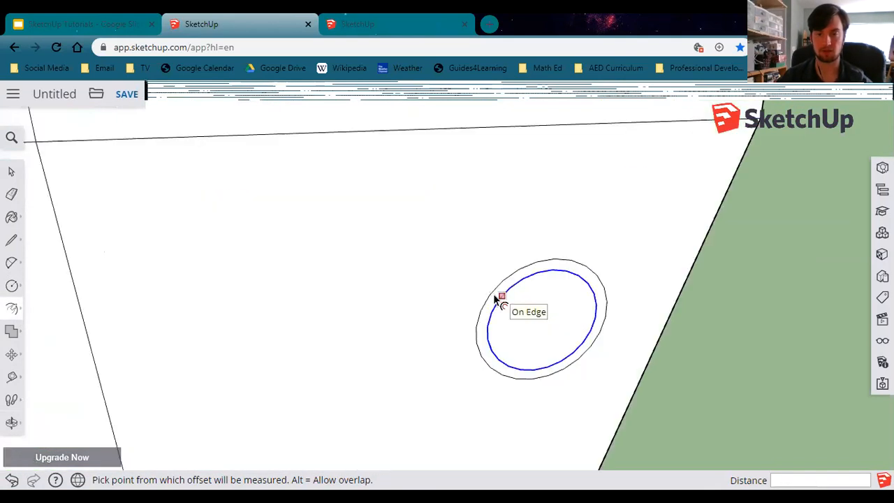
{"action": "scroll", "coordinate": [495, 299], "scroll_direction": "up", "scroll_amount": 2}
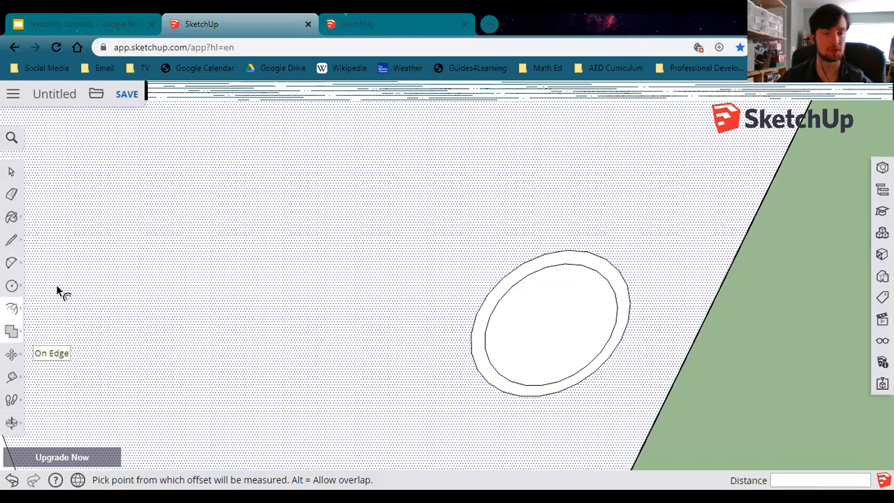
{"action": "left_click", "coordinate": [12, 308]}
{"action": "left_click", "coordinate": [44, 283]}
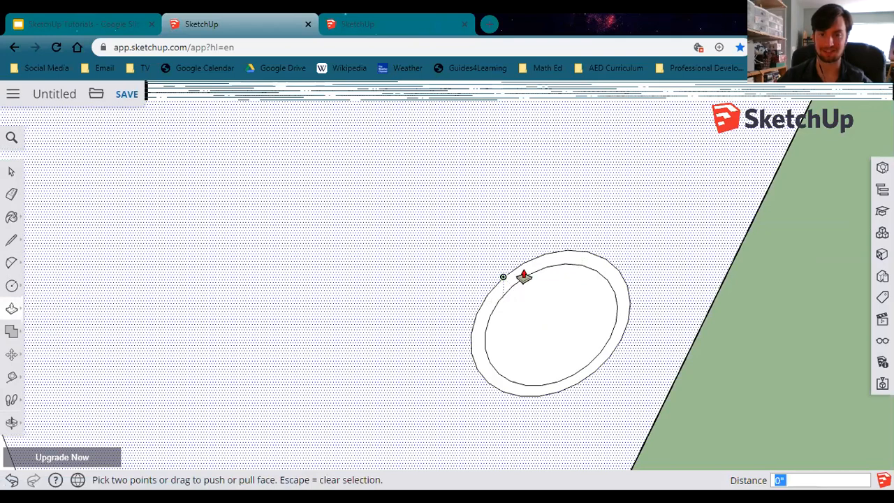
{"action": "scroll", "coordinate": [514, 280], "scroll_direction": "up", "scroll_amount": 2}
{"action": "scroll", "coordinate": [510, 283], "scroll_direction": "up", "scroll_amount": 1}
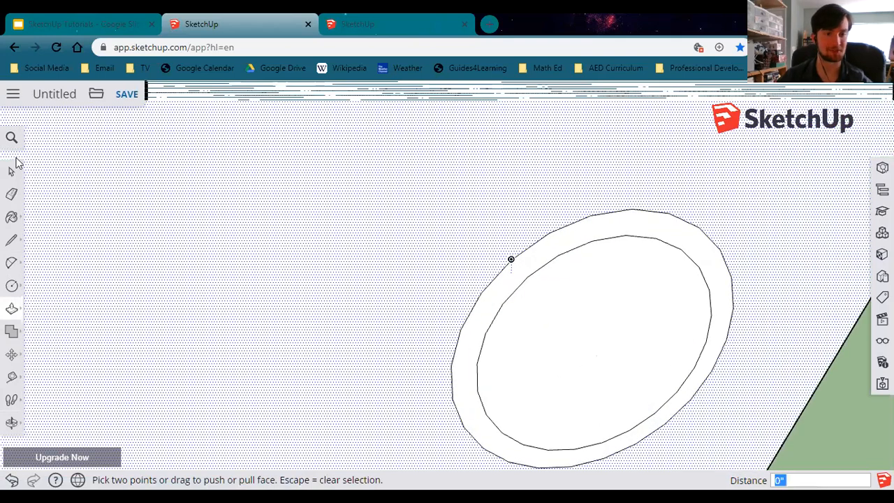
{"action": "left_click", "coordinate": [13, 177]}
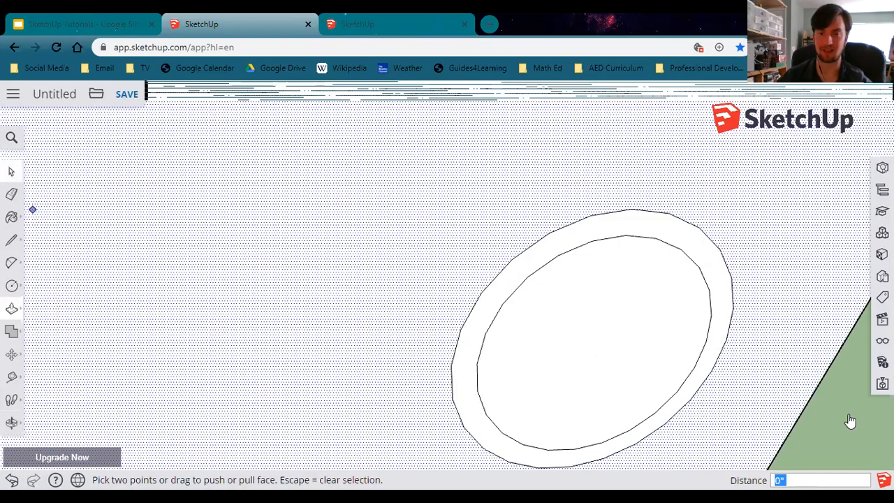
{"action": "key", "text": "space"}
Pull the porthole's outer ring out 2" from the hull with Push/Pull.
{"action": "scroll", "coordinate": [821, 431], "scroll_direction": "down", "scroll_amount": 2}
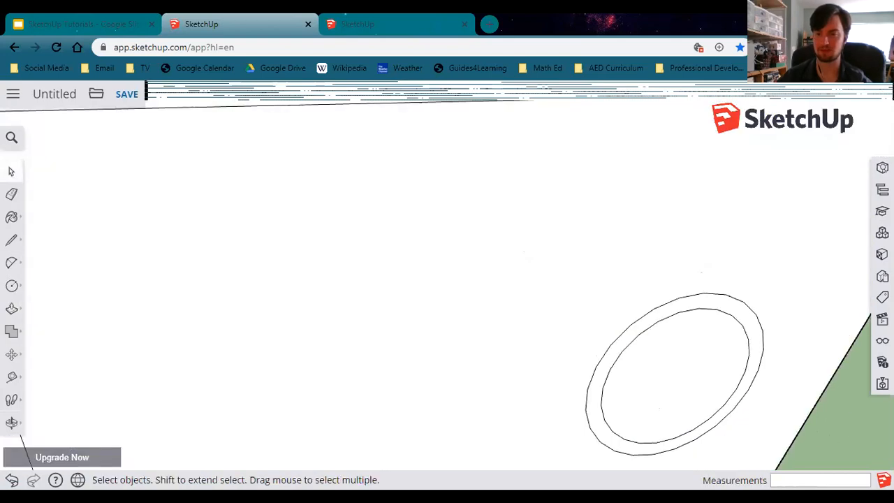
{"action": "left_click", "coordinate": [11, 332]}
{"action": "key", "text": "p"}
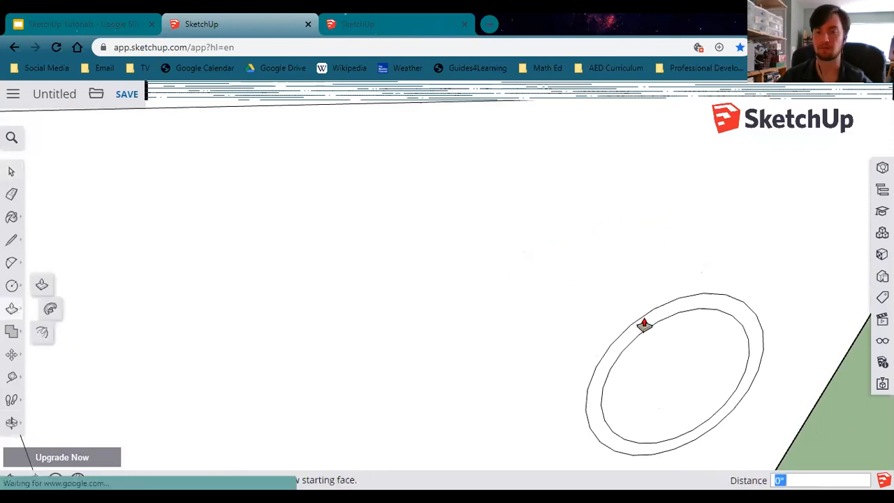
{"action": "left_click", "coordinate": [654, 355]}
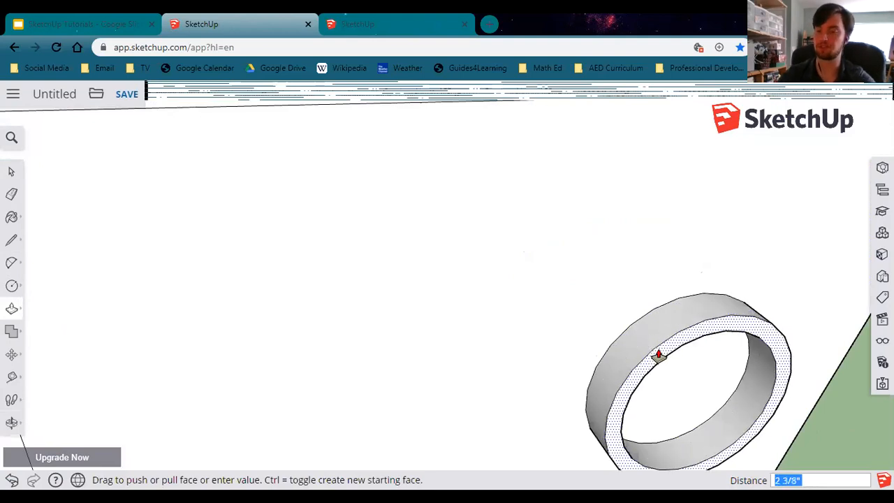
{"action": "type", "text": "2"}
{"action": "key", "text": "Return"}
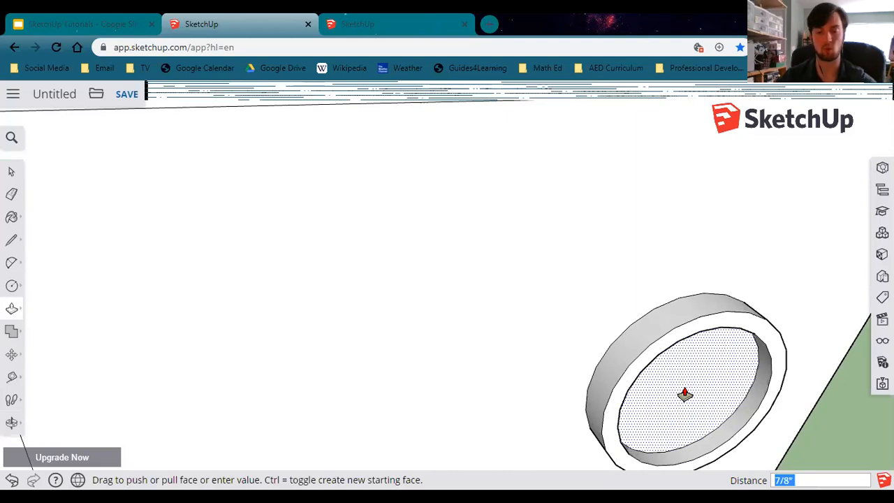
Push the porthole's inner face about 1" into the hull.
{"action": "left_click", "coordinate": [685, 395]}
{"action": "middle_click_drag", "start_coordinate": [791, 445], "coordinate": [716, 417], "text": "shift"}
{"action": "scroll", "coordinate": [716, 419], "scroll_direction": "down", "scroll_amount": 3}
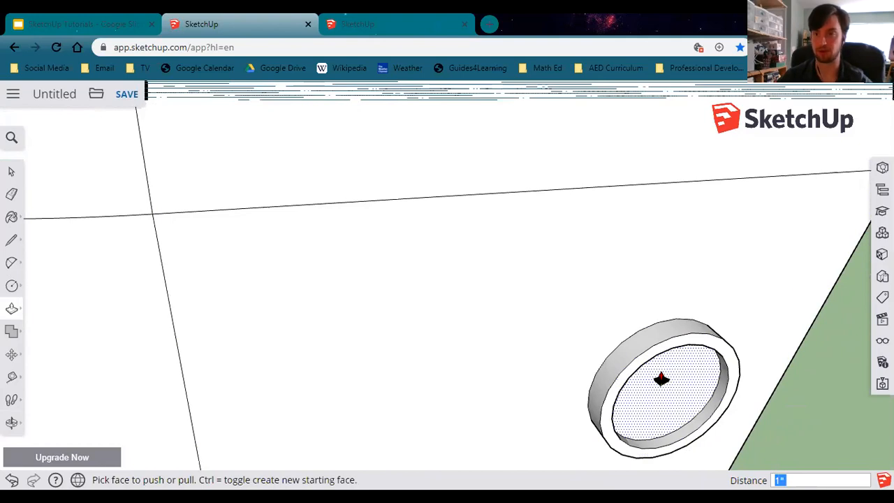
Paint the porthole's inner glass face with Translucent Glass Tinted from the Glass and Mirrors materials.
{"action": "left_click", "coordinate": [11, 218]}
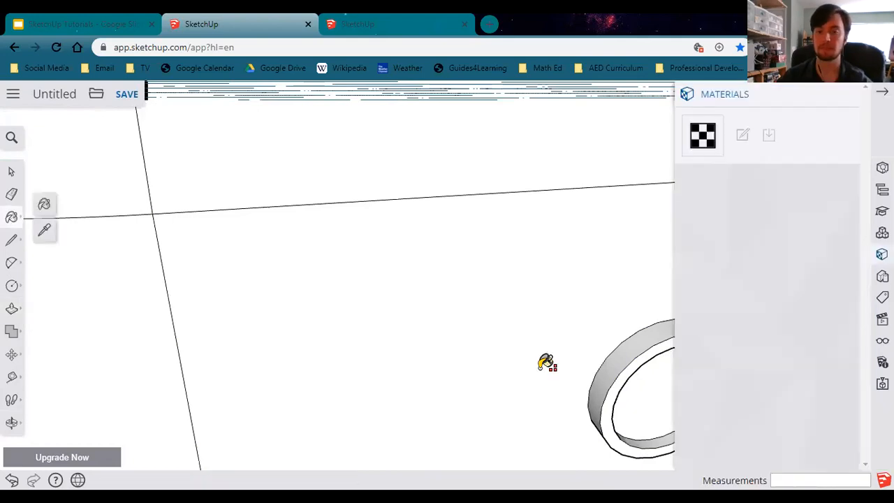
{"action": "middle_click_drag", "start_coordinate": [314, 356], "coordinate": [286, 347]}
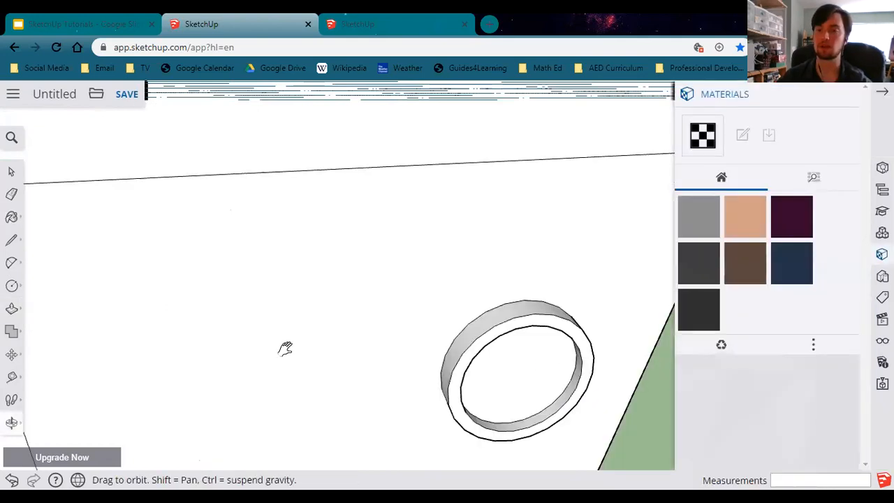
{"action": "left_click", "coordinate": [814, 176]}
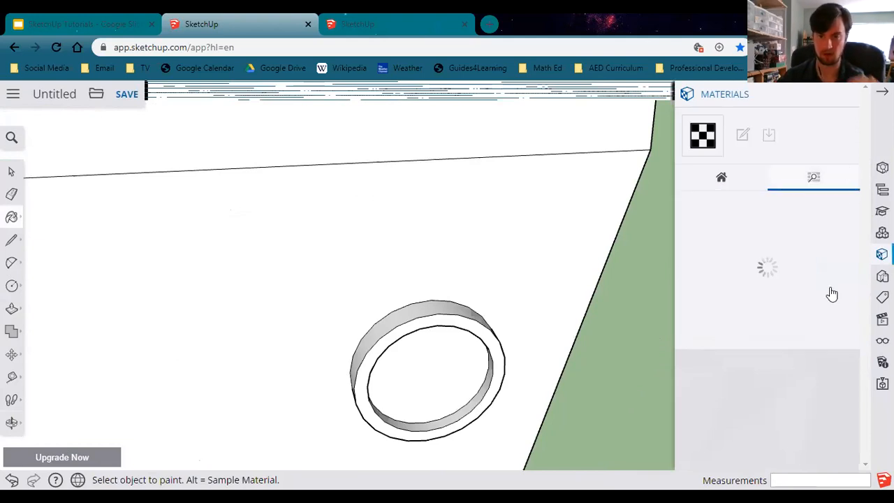
{"action": "scroll", "coordinate": [730, 419], "scroll_direction": "down", "scroll_amount": 5}
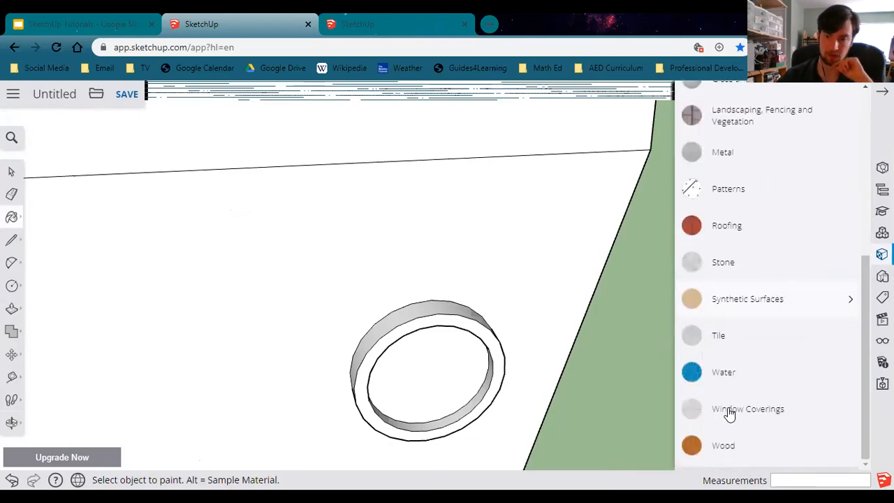
{"action": "scroll", "coordinate": [765, 400], "scroll_direction": "up", "scroll_amount": 2}
{"action": "scroll", "coordinate": [759, 419], "scroll_direction": "up", "scroll_amount": 2}
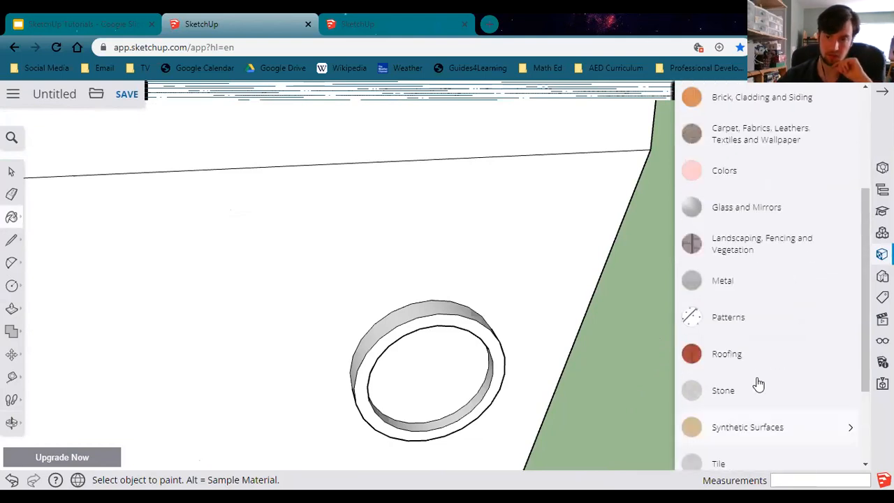
{"action": "left_click", "coordinate": [735, 212]}
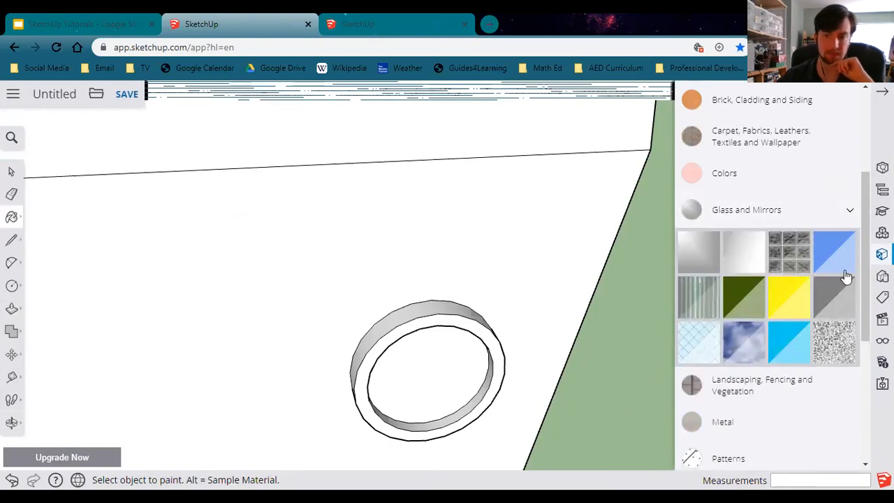
{"action": "scroll", "coordinate": [826, 308], "scroll_direction": "up", "scroll_amount": 1}
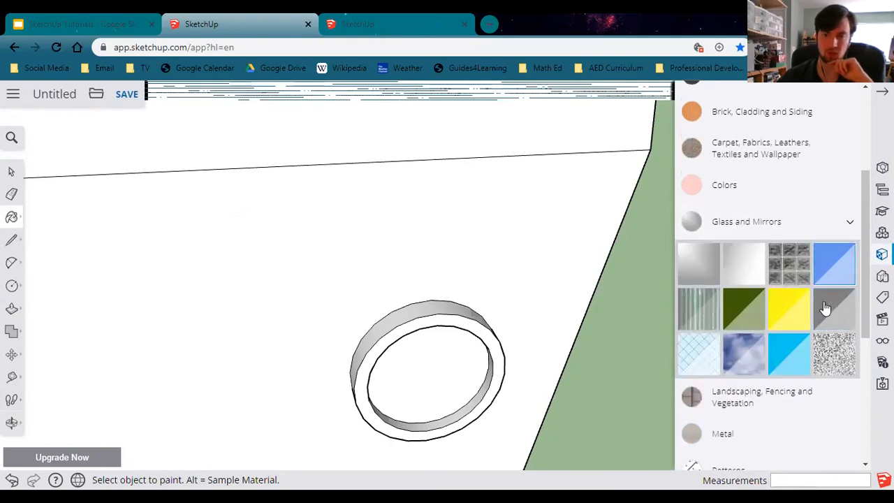
{"action": "left_click", "coordinate": [789, 353]}
{"action": "scroll", "coordinate": [789, 364], "scroll_direction": "up", "scroll_amount": 3}
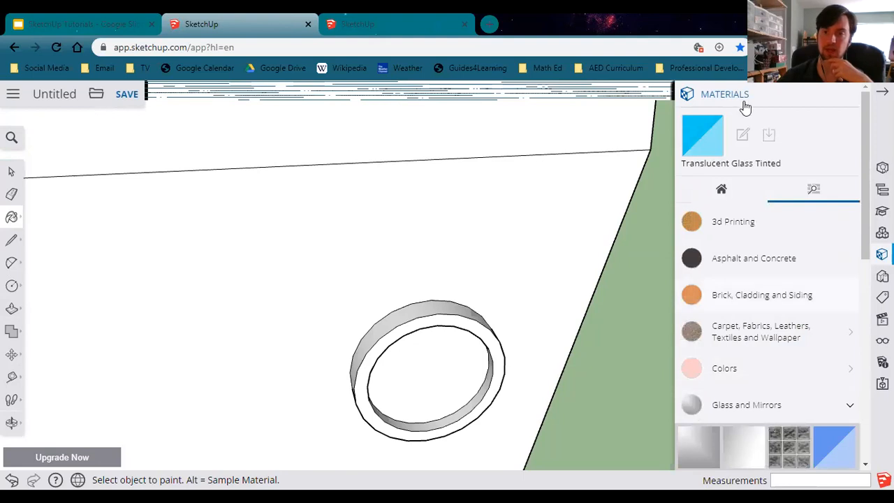
{"action": "scroll", "coordinate": [838, 394], "scroll_direction": "down", "scroll_amount": 2}
{"action": "scroll", "coordinate": [782, 406], "scroll_direction": "up", "scroll_amount": 2}
{"action": "scroll", "coordinate": [782, 406], "scroll_direction": "down", "scroll_amount": 2}
{"action": "left_click", "coordinate": [745, 370]}
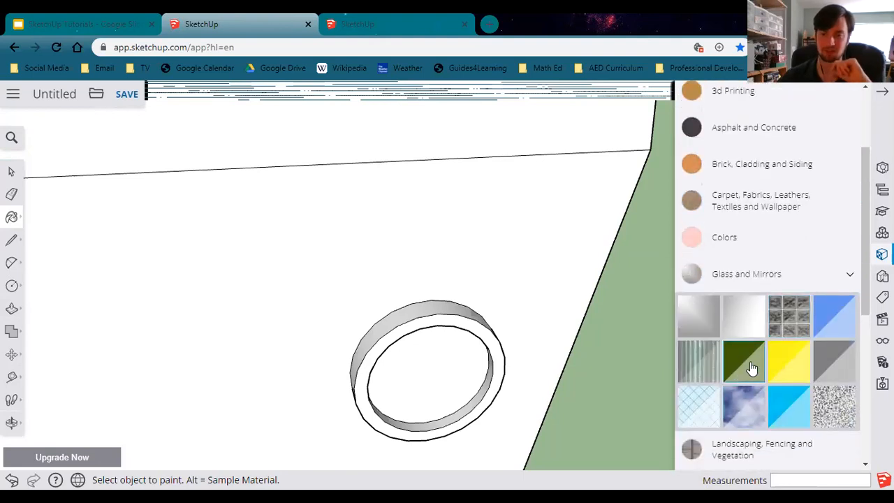
{"action": "scroll", "coordinate": [843, 259], "scroll_direction": "up", "scroll_amount": 2}
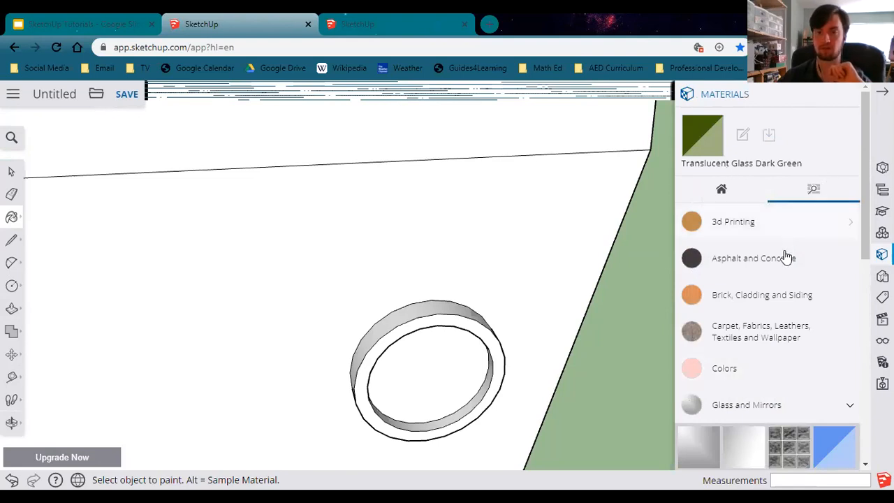
{"action": "scroll", "coordinate": [788, 293], "scroll_direction": "down", "scroll_amount": 5}
{"action": "scroll", "coordinate": [803, 378], "scroll_direction": "up", "scroll_amount": 3}
{"action": "left_click", "coordinate": [786, 407]}
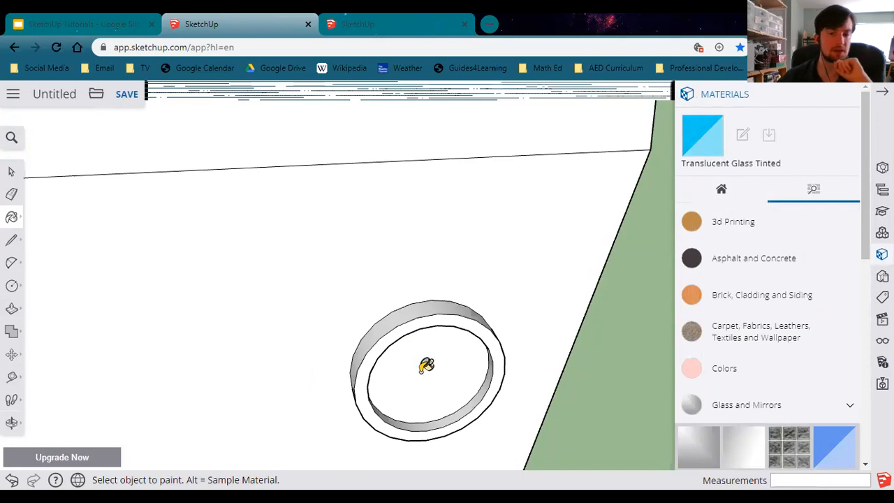
{"action": "left_click", "coordinate": [427, 363]}
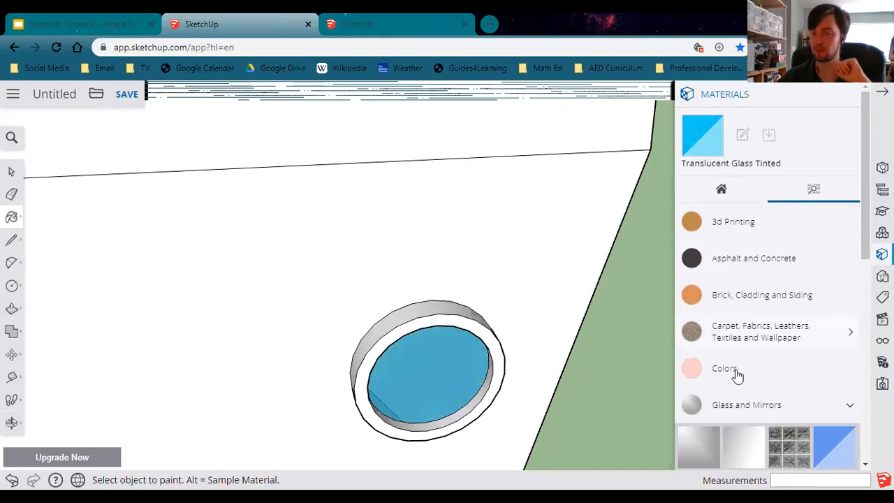
Paint the porthole's rim with Steel Brushed Stainless from the Metal materials.
{"action": "scroll", "coordinate": [756, 323], "scroll_direction": "down", "scroll_amount": 1}
{"action": "scroll", "coordinate": [756, 323], "scroll_direction": "down", "scroll_amount": 2}
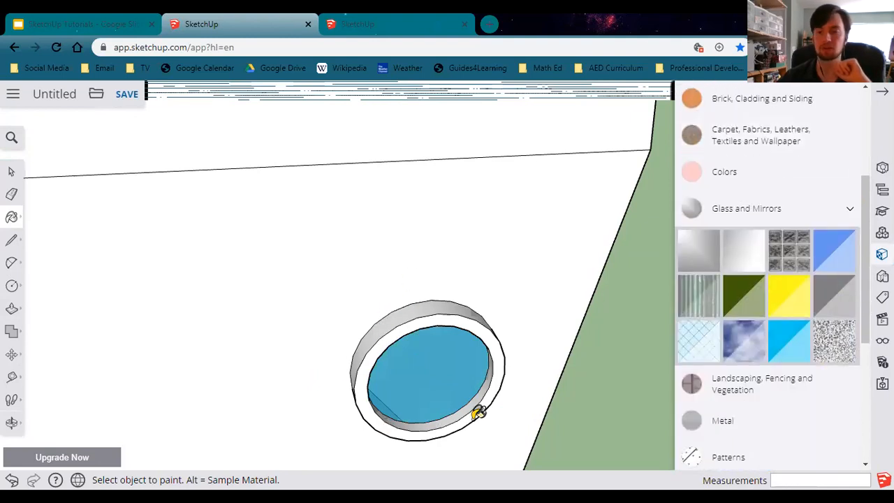
{"action": "left_click", "coordinate": [732, 425]}
{"action": "scroll", "coordinate": [789, 299], "scroll_direction": "down", "scroll_amount": 3}
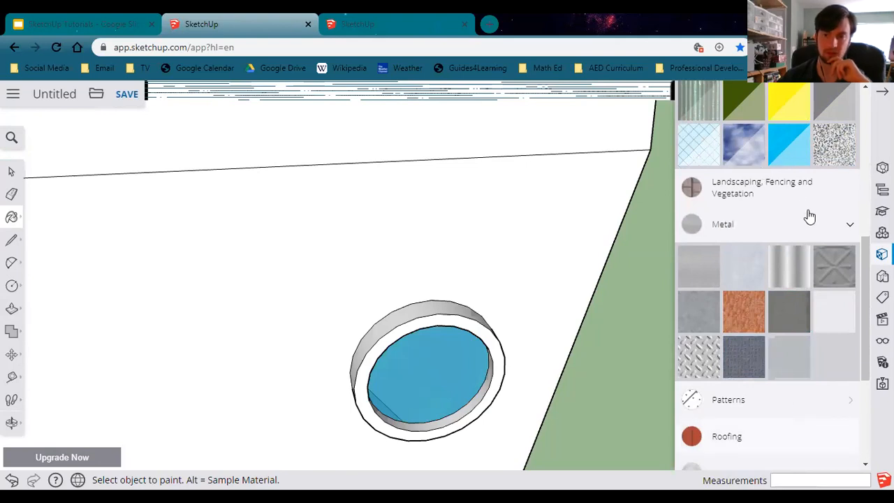
{"action": "scroll", "coordinate": [731, 159], "scroll_direction": "up", "scroll_amount": 6}
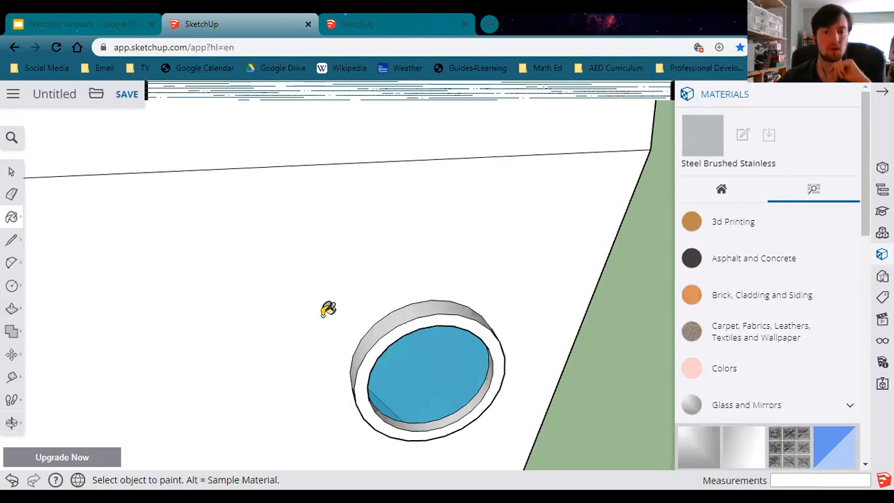
{"action": "left_click", "coordinate": [416, 319]}
{"action": "middle_click_drag", "start_coordinate": [415, 356], "coordinate": [254, 315]}
{"action": "middle_click_drag", "start_coordinate": [341, 373], "coordinate": [369, 377]}
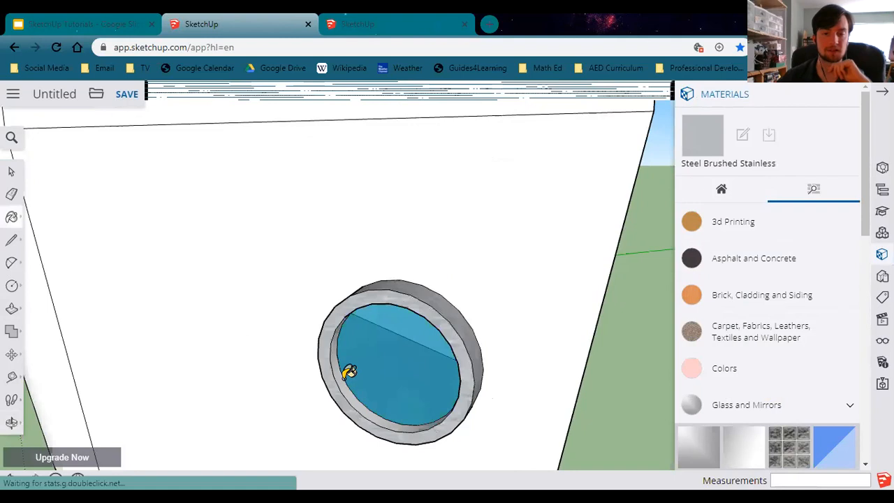
Select the whole connected hull and porthole geometry, then clear the selection.
{"action": "scroll", "coordinate": [346, 371], "scroll_direction": "up", "scroll_amount": 3}
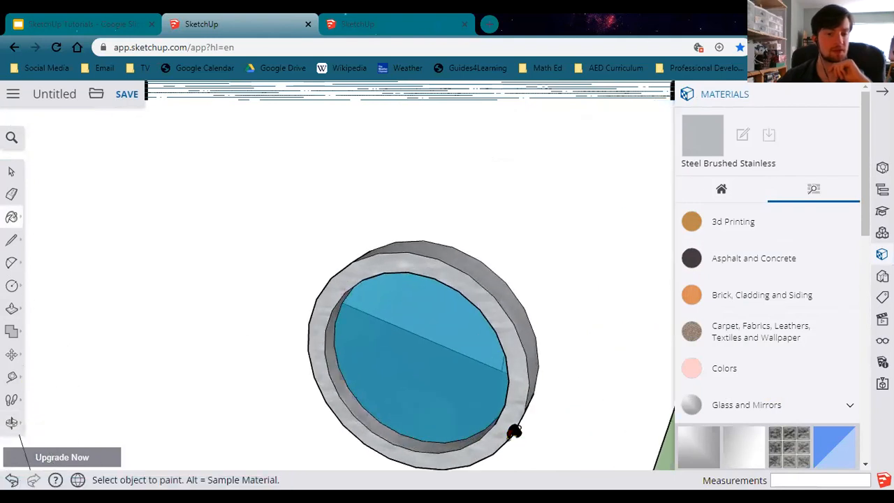
{"action": "mouse_move", "coordinate": [425, 403]}
{"action": "middle_mouse_down"}
{"action": "mouse_move", "coordinate": [564, 369]}
{"action": "mouse_move", "coordinate": [443, 404]}
{"action": "mouse_move", "coordinate": [254, 377]}
{"action": "mouse_move", "coordinate": [519, 401]}
{"action": "mouse_move", "coordinate": [491, 415]}
{"action": "mouse_move", "coordinate": [483, 401]}
{"action": "middle_mouse_up"}
{"action": "scroll", "coordinate": [466, 370], "scroll_direction": "down", "scroll_amount": 5}
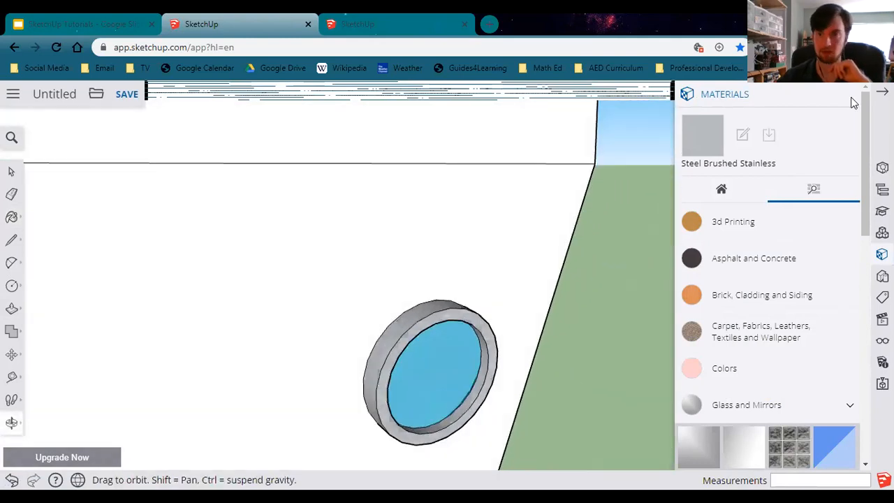
{"action": "left_click", "coordinate": [882, 92]}
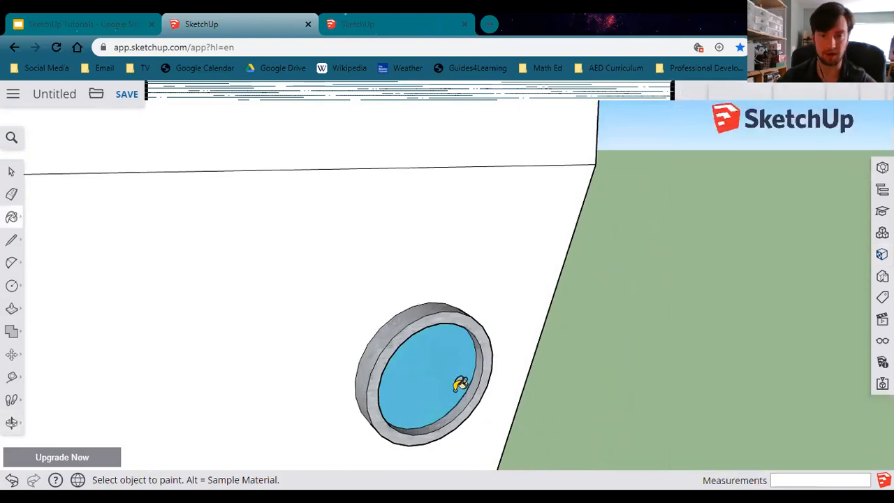
{"action": "middle_click_drag", "start_coordinate": [439, 363], "coordinate": [505, 371], "text": "shift"}
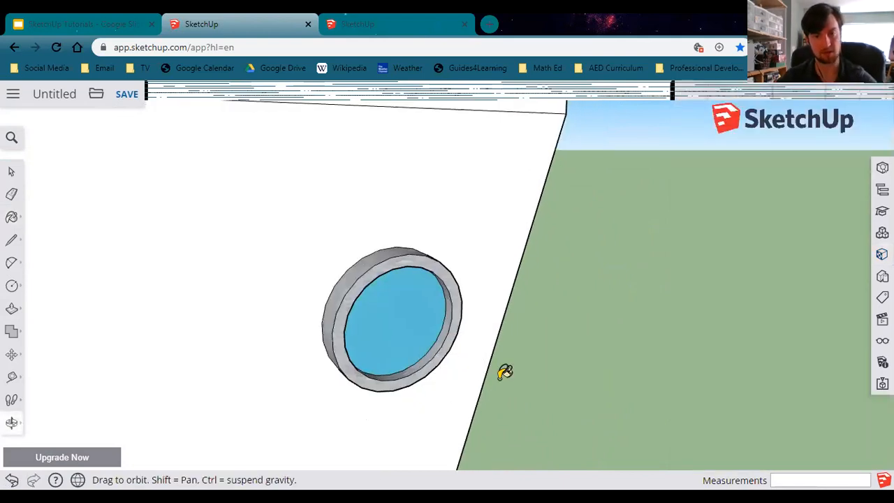
{"action": "mouse_move", "coordinate": [419, 420]}
{"action": "middle_mouse_down"}
{"action": "mouse_move", "coordinate": [220, 407]}
{"action": "mouse_move", "coordinate": [151, 421]}
{"action": "mouse_move", "coordinate": [326, 229]}
{"action": "mouse_move", "coordinate": [319, 241]}
{"action": "mouse_move", "coordinate": [379, 305]}
{"action": "middle_mouse_up"}
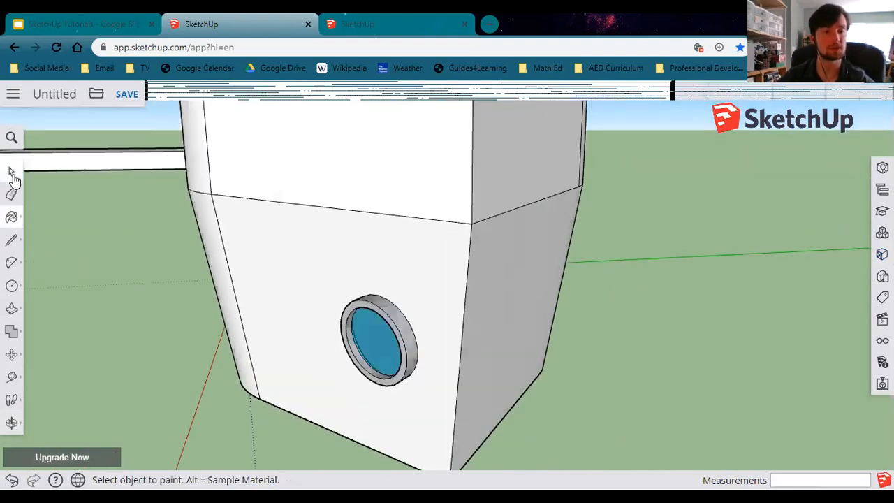
{"action": "left_click", "coordinate": [13, 175]}
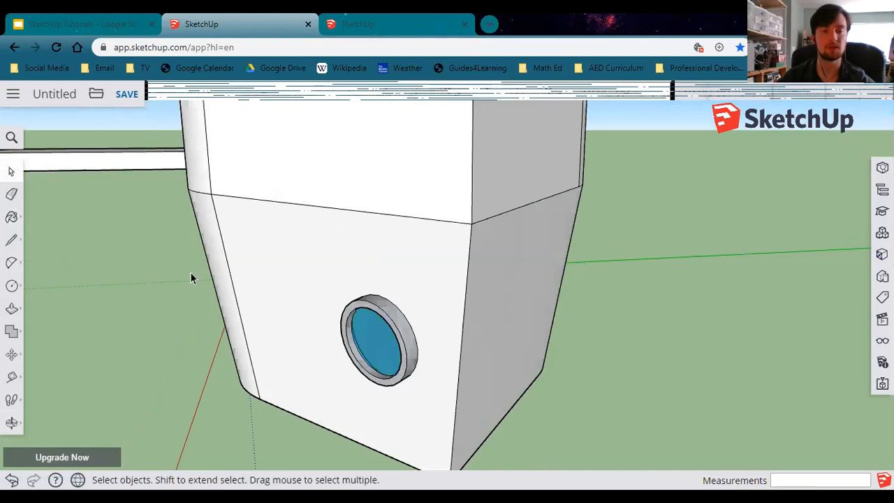
{"action": "triple_click", "coordinate": [411, 348]}
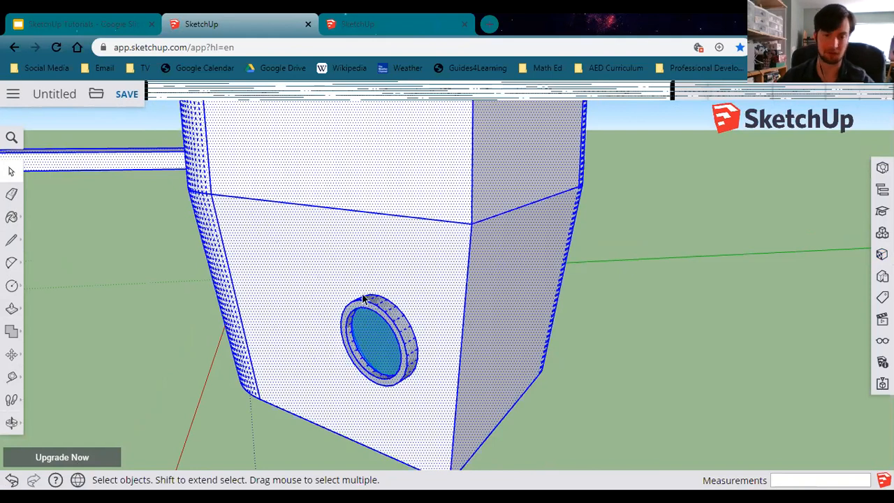
{"action": "left_click", "coordinate": [660, 332]}
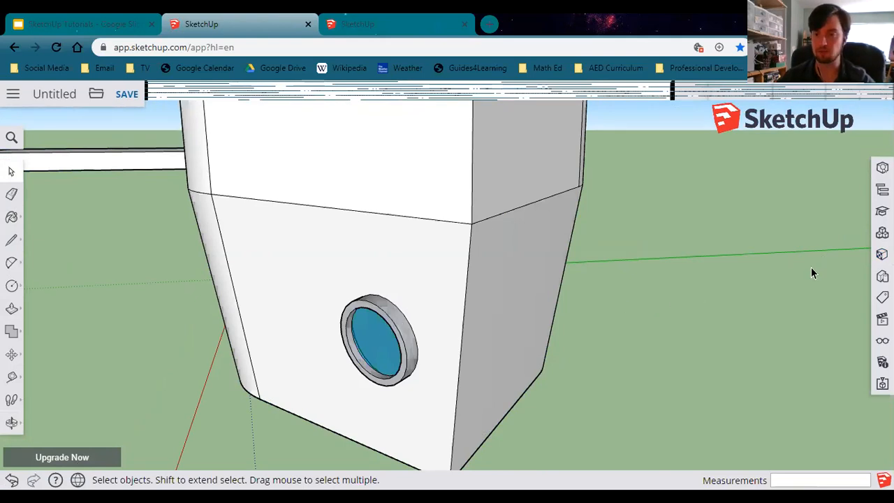
Compare window and crossing selections around the porthole, clearing each selection afterwards.
{"action": "left_click_drag", "start_coordinate": [822, 218], "coordinate": [747, 294]}
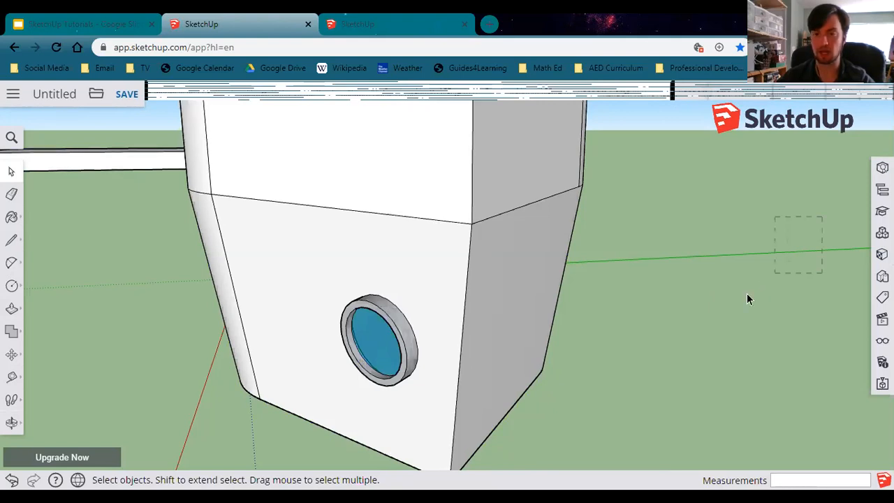
{"action": "left_click_drag", "start_coordinate": [631, 271], "coordinate": [633, 269]}
{"action": "left_click_drag", "start_coordinate": [613, 190], "coordinate": [818, 381]}
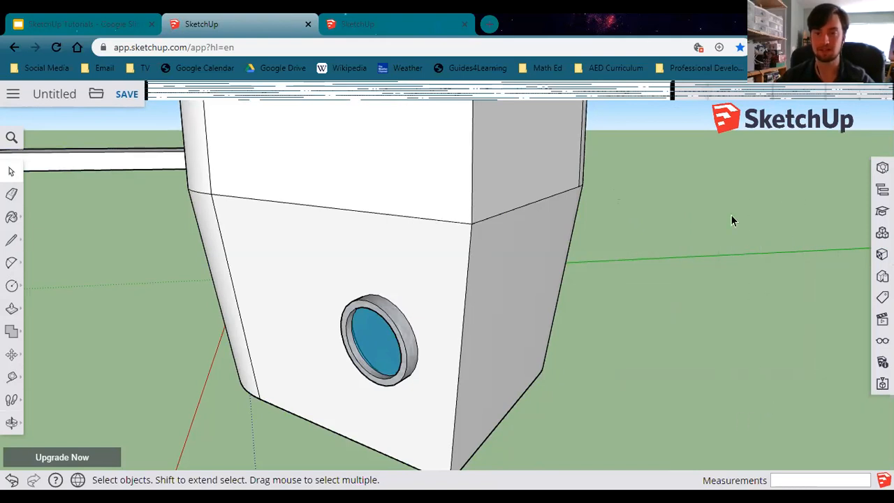
{"action": "left_click_drag", "start_coordinate": [830, 404], "coordinate": [855, 384]}
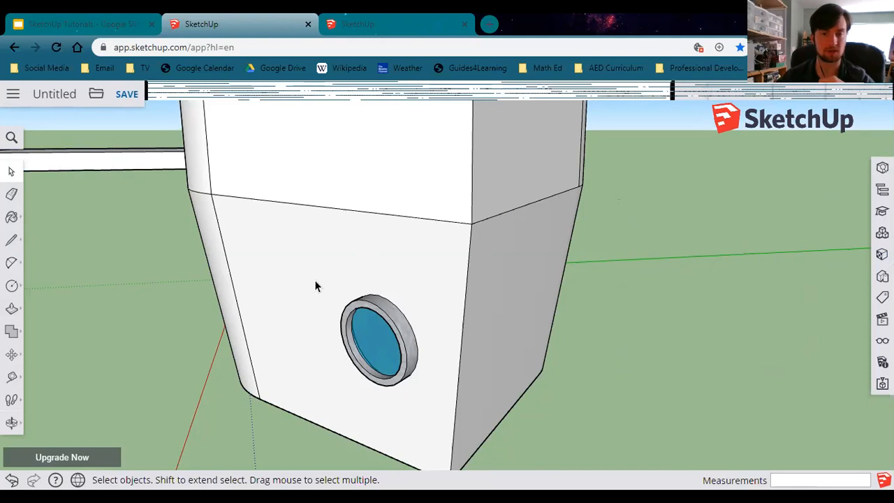
{"action": "left_click_drag", "start_coordinate": [290, 254], "coordinate": [440, 396]}
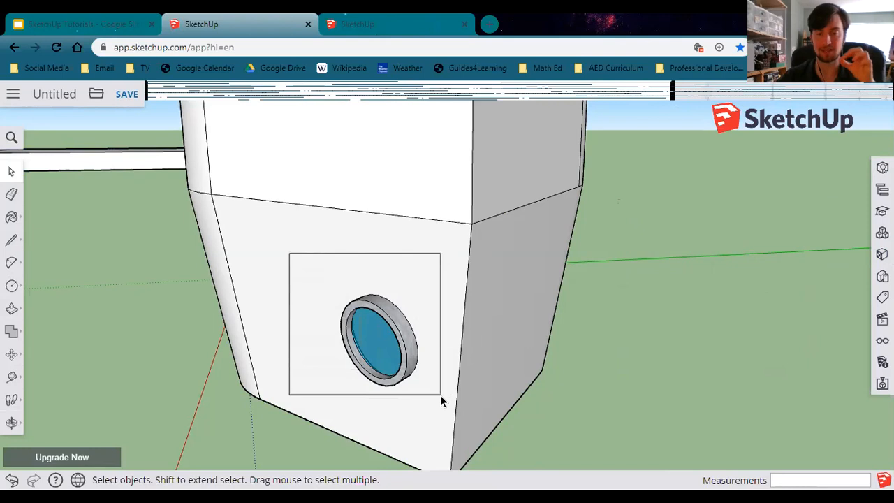
{"action": "left_click_drag", "start_coordinate": [440, 396], "coordinate": [440, 395]}
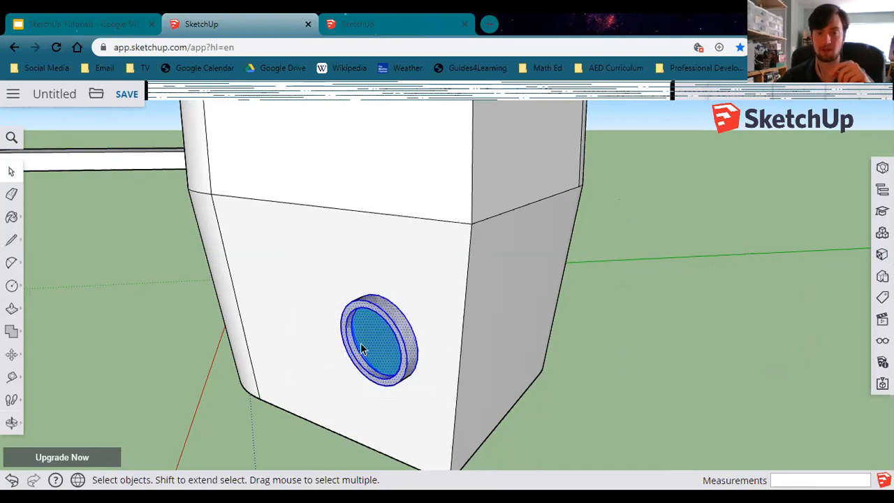
{"action": "left_click", "coordinate": [675, 404]}
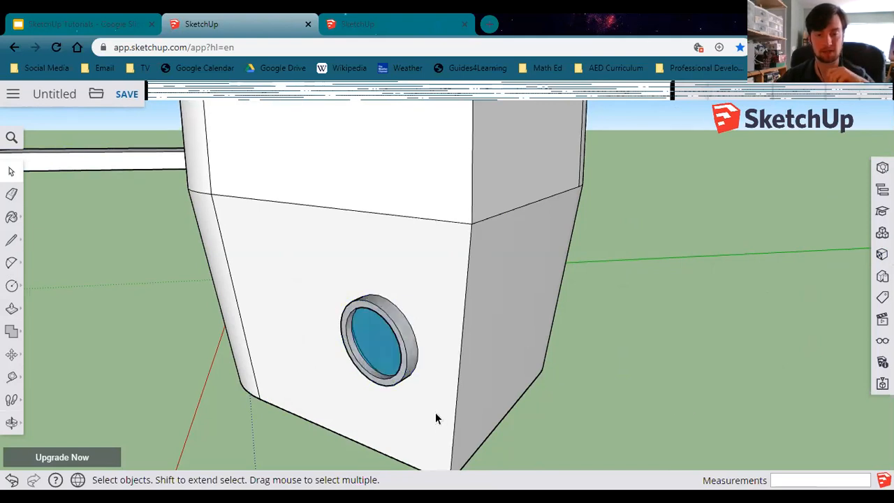
{"action": "left_click_drag", "start_coordinate": [439, 421], "coordinate": [325, 259]}
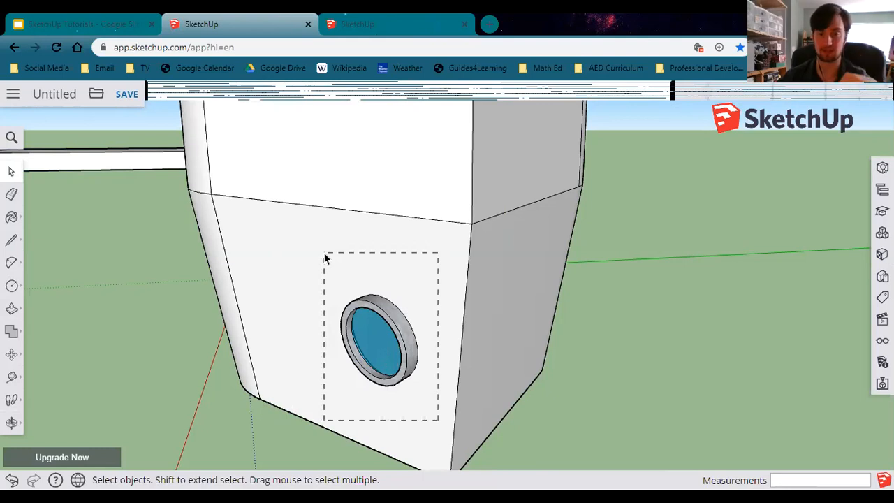
{"action": "left_click_drag", "start_coordinate": [325, 258], "coordinate": [325, 259]}
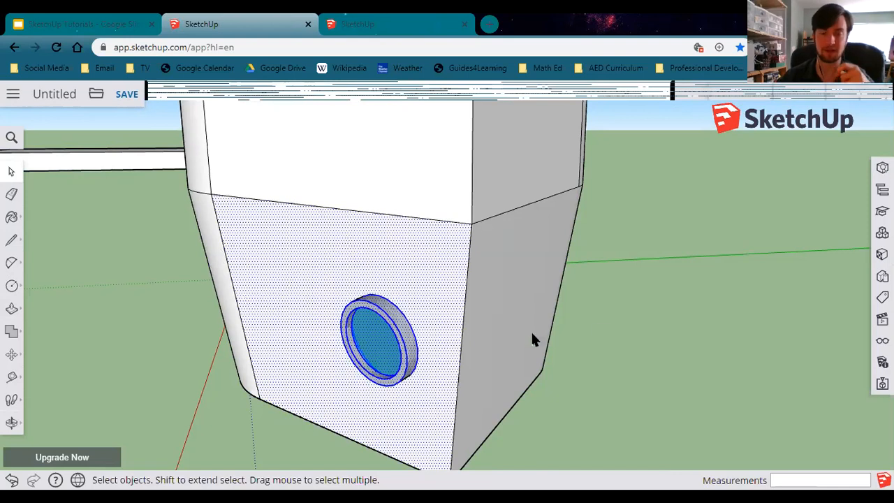
{"action": "left_click", "coordinate": [654, 325]}
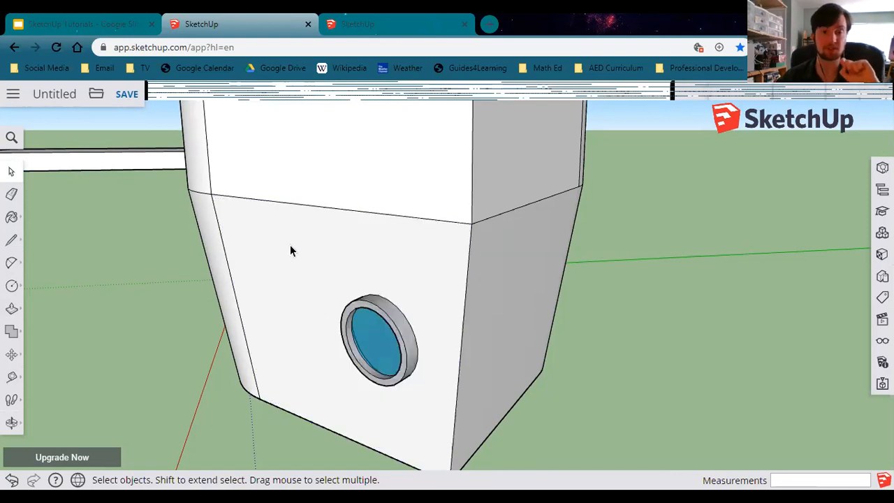
Select the porthole and make it a component named Porthole, glued to any face with Cut opening enabled.
{"action": "left_click_drag", "start_coordinate": [275, 235], "coordinate": [428, 394]}
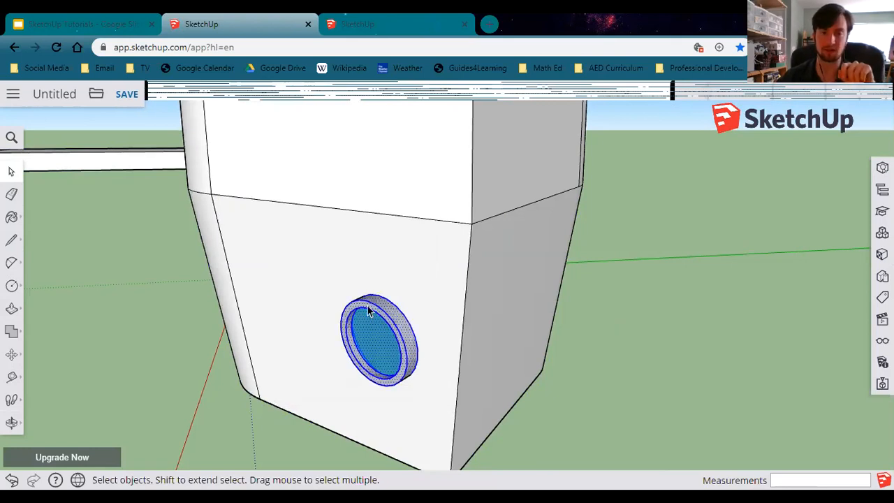
{"action": "right_click", "coordinate": [391, 337]}
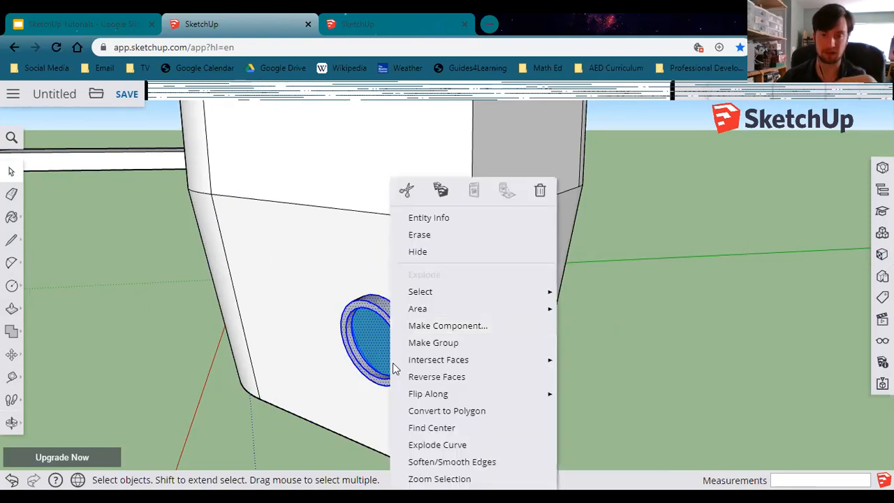
{"action": "left_click", "coordinate": [423, 327]}
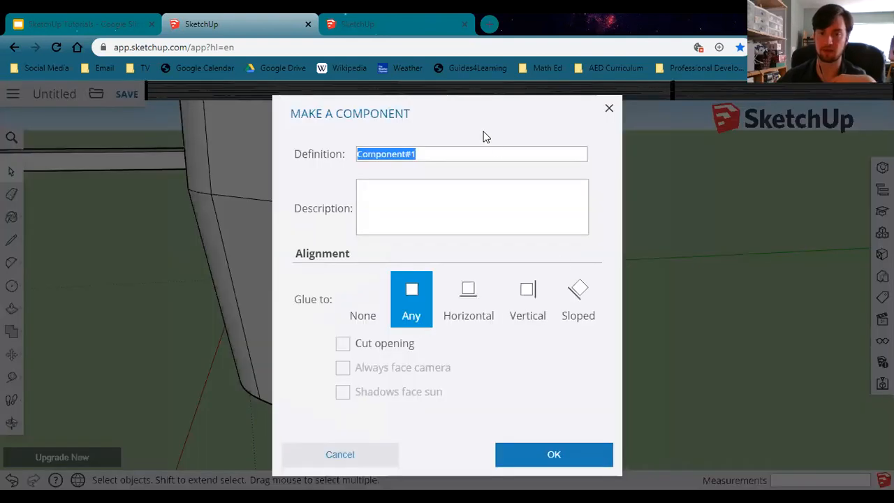
{"action": "type", "text": "P"}
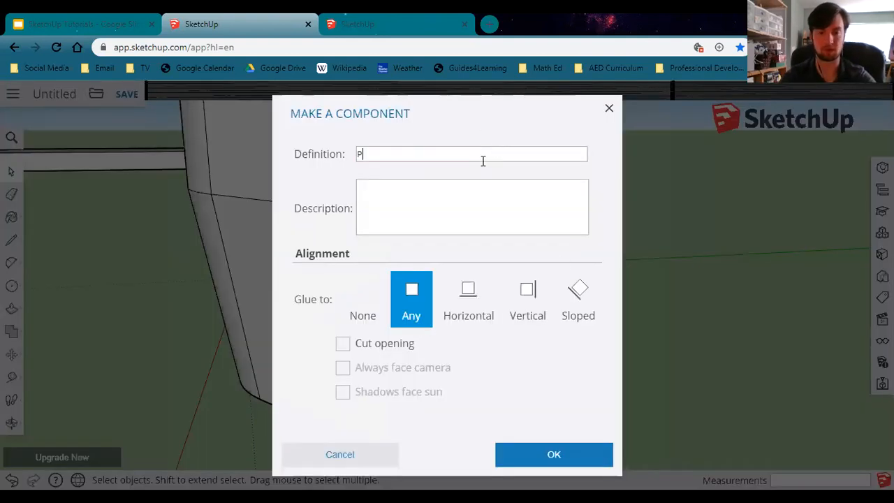
{"action": "type", "text": "orthole"}
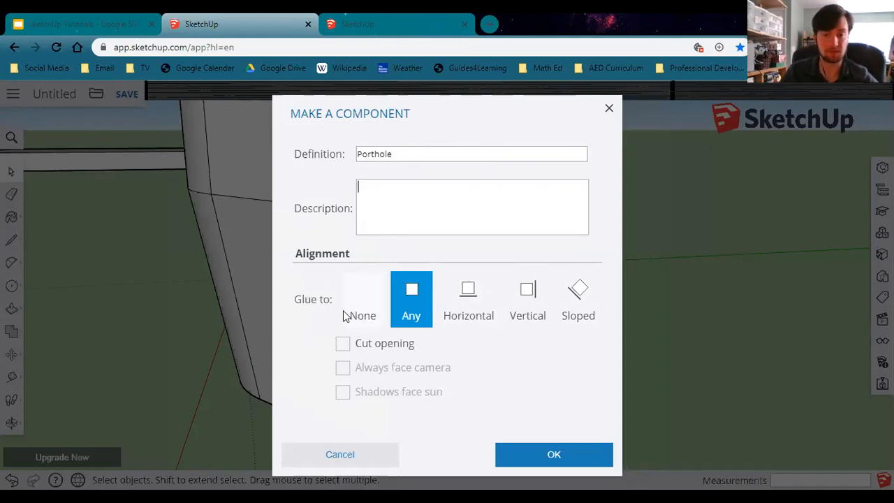
{"action": "double_click", "coordinate": [306, 300]}
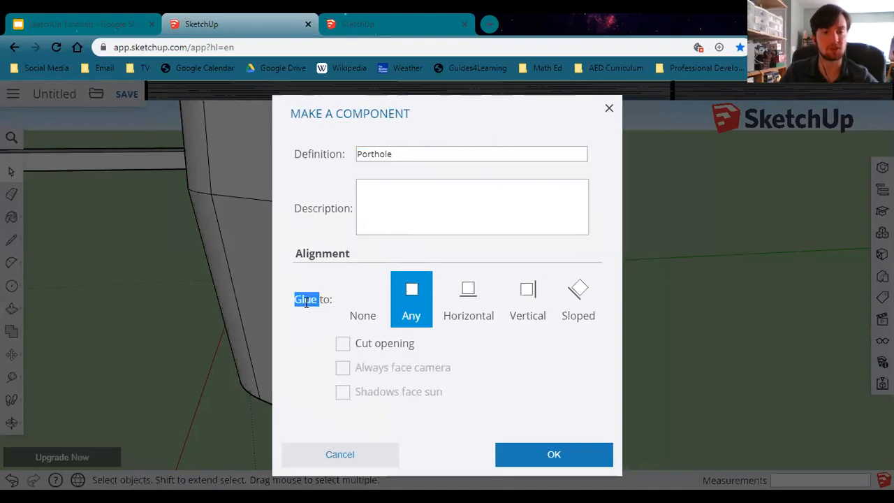
{"action": "left_click", "coordinate": [352, 282]}
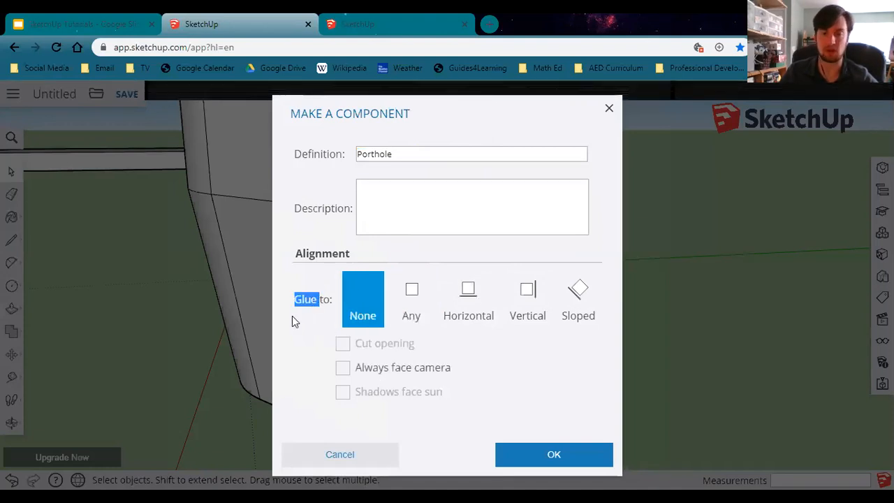
{"action": "left_click", "coordinate": [334, 351]}
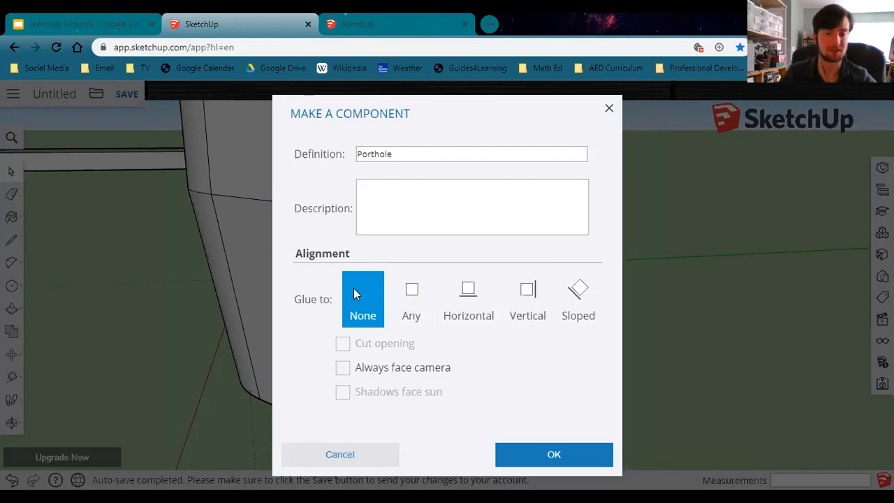
{"action": "left_click", "coordinate": [421, 301]}
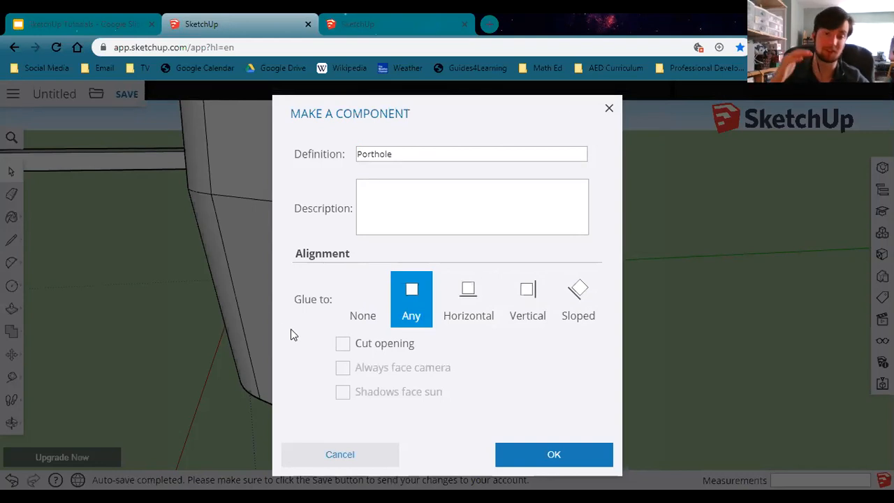
{"action": "left_click", "coordinate": [383, 344]}
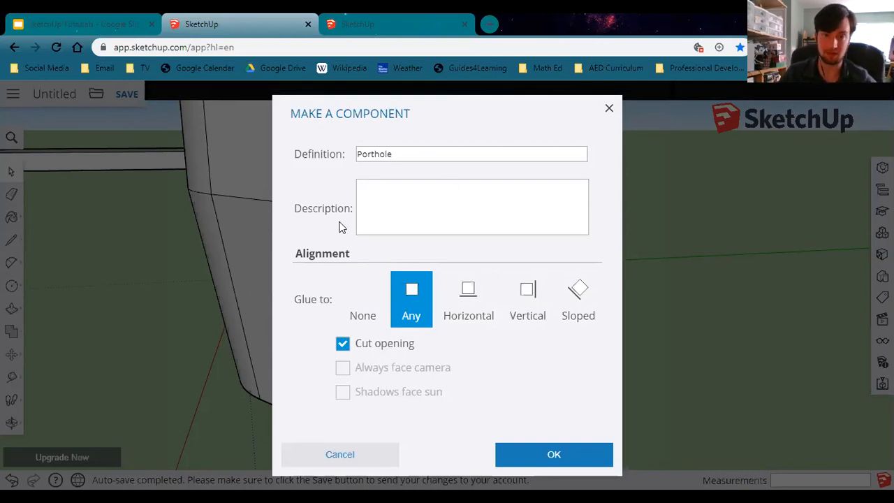
{"action": "left_click", "coordinate": [563, 454]}
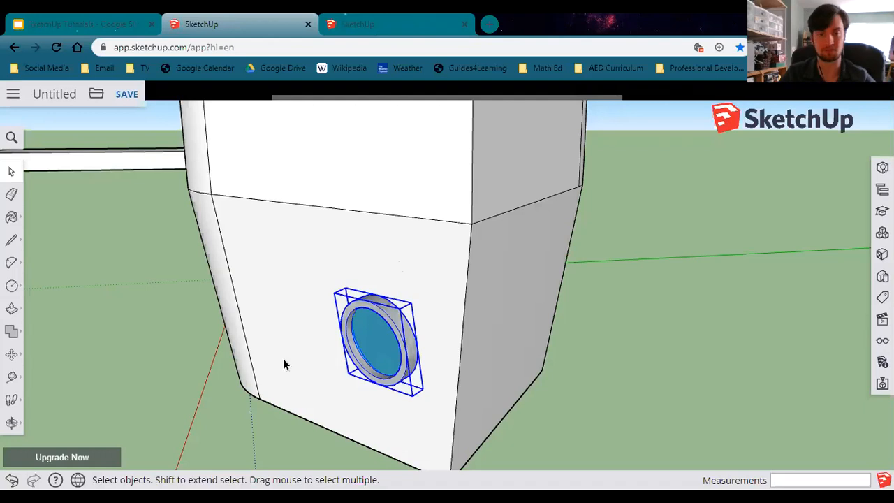
Insert a copy of the Porthole component from the model's components and place it beside the original on the hull.
{"action": "middle_click_drag", "start_coordinate": [326, 403], "coordinate": [283, 294]}
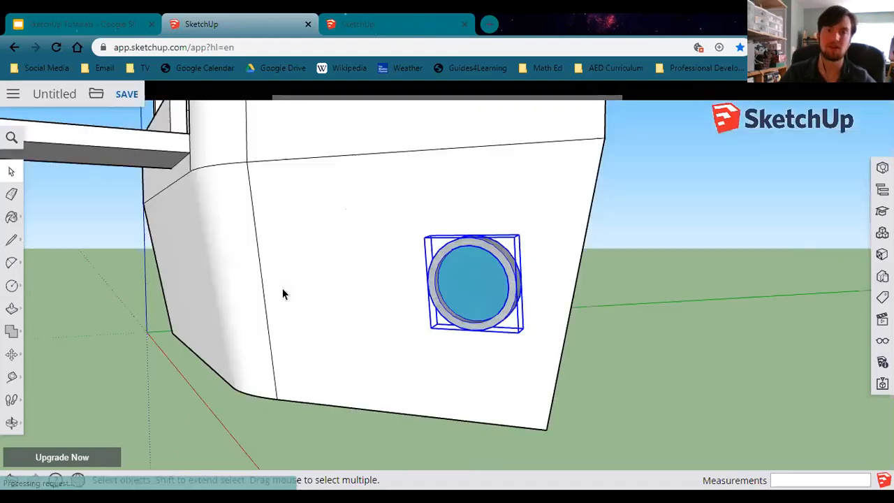
{"action": "middle_click_drag", "start_coordinate": [337, 332], "coordinate": [406, 325]}
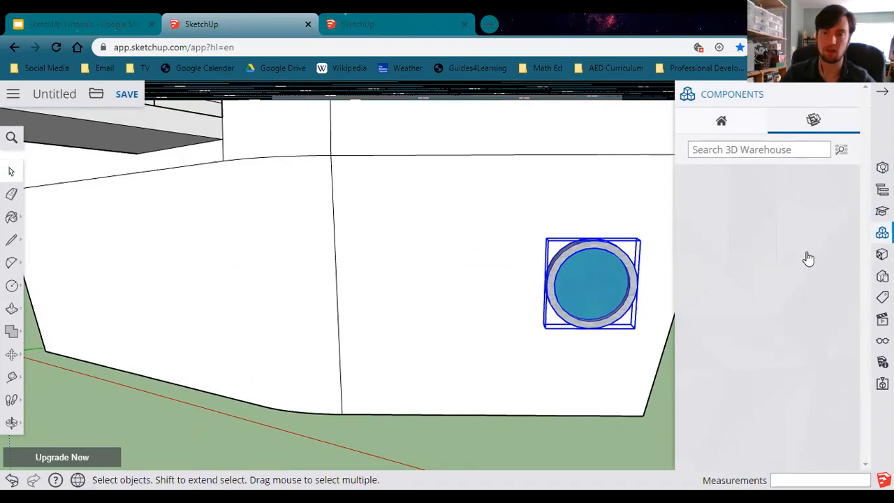
{"action": "left_click", "coordinate": [718, 134]}
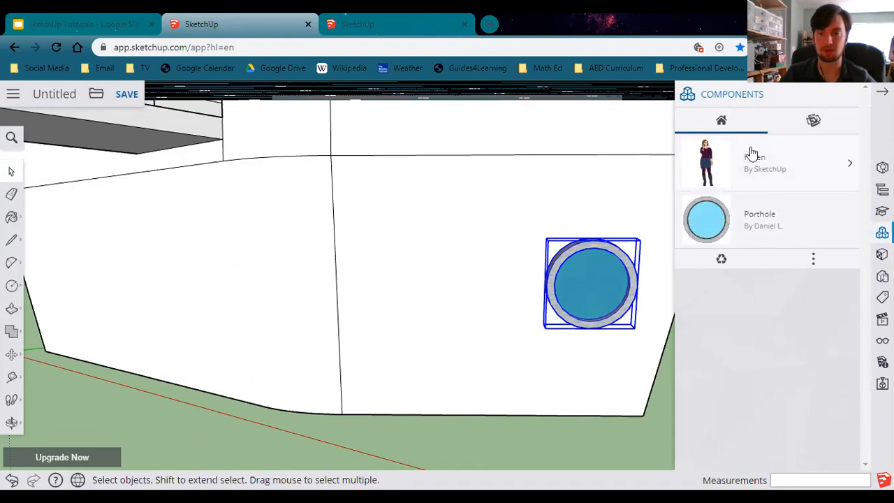
{"action": "left_click", "coordinate": [768, 229]}
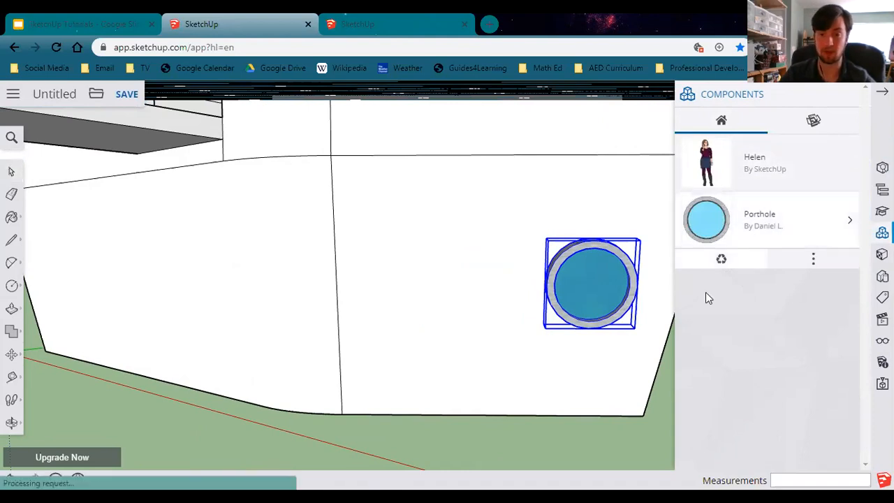
{"action": "left_click", "coordinate": [752, 224]}
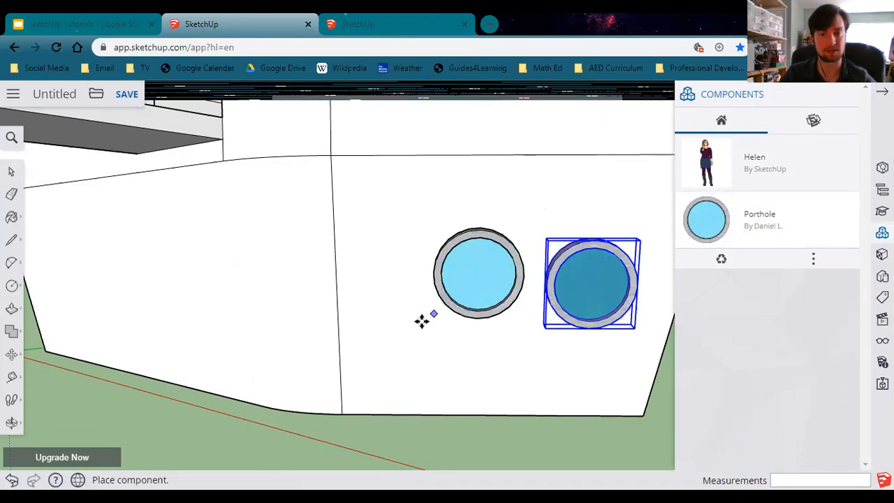
{"action": "left_click", "coordinate": [386, 325]}
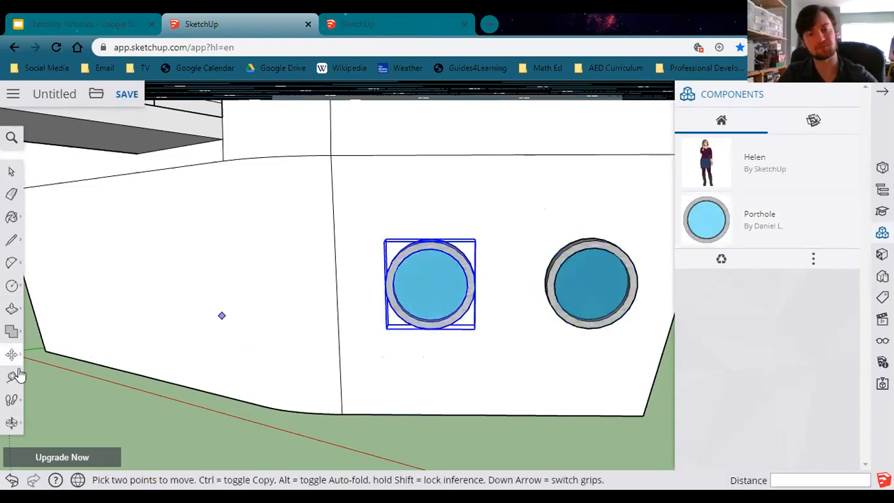
Place three more Porthole copies along the same side of the hull.
{"action": "middle_click_drag", "start_coordinate": [184, 331], "coordinate": [297, 325]}
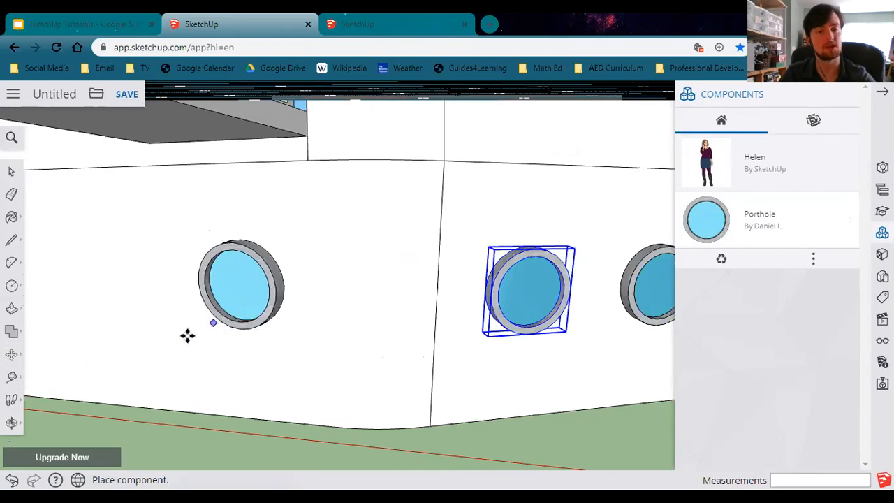
{"action": "left_click", "coordinate": [187, 335]}
{"action": "middle_click_drag", "start_coordinate": [256, 341], "coordinate": [430, 319]}
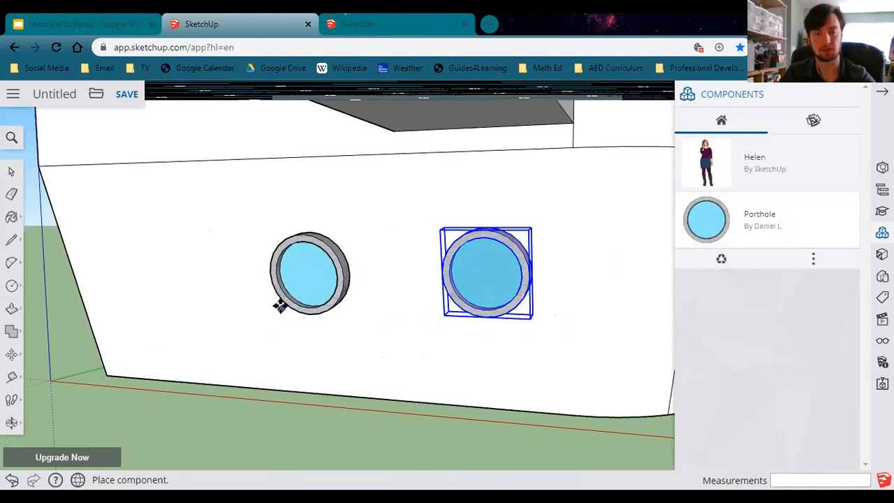
{"action": "left_click", "coordinate": [281, 309]}
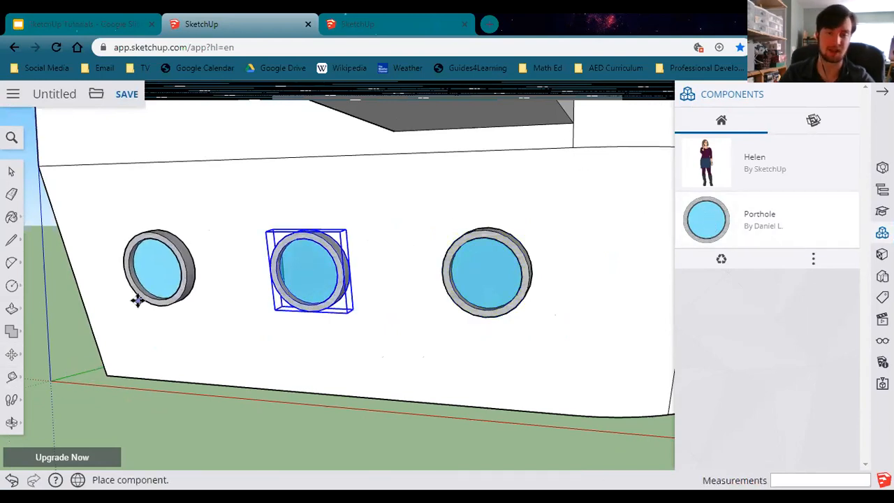
{"action": "left_click", "coordinate": [137, 301]}
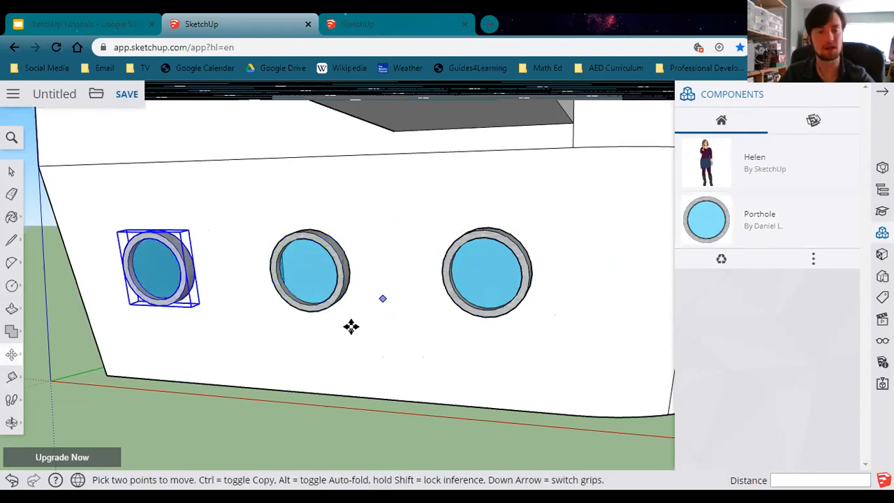
Place two Porthole copies near the stern end of the opposite hull side.
{"action": "middle_click_drag", "start_coordinate": [358, 329], "coordinate": [307, 356]}
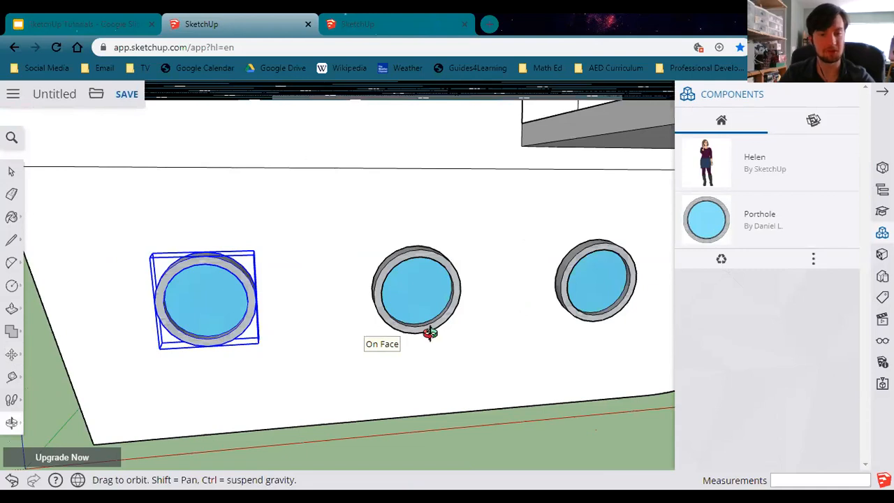
{"action": "middle_click_drag", "start_coordinate": [481, 343], "coordinate": [421, 353]}
{"action": "scroll", "coordinate": [380, 283], "scroll_direction": "up", "scroll_amount": 2}
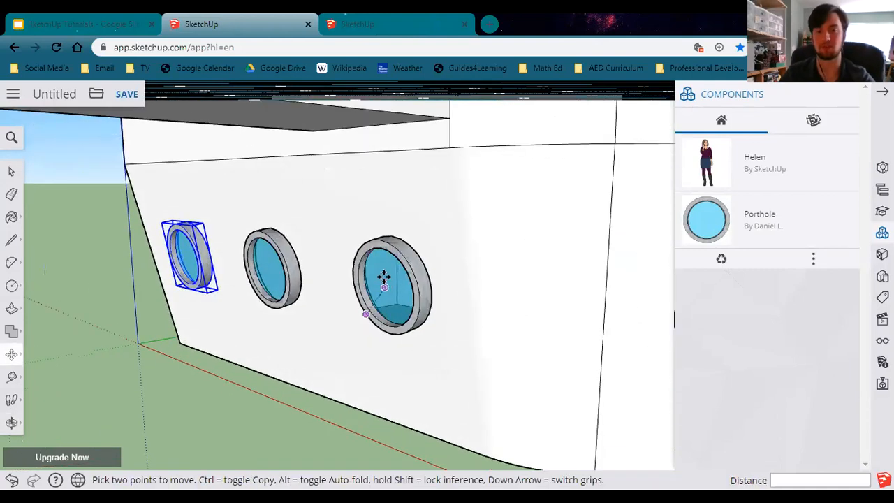
{"action": "scroll", "coordinate": [386, 284], "scroll_direction": "up", "scroll_amount": 1}
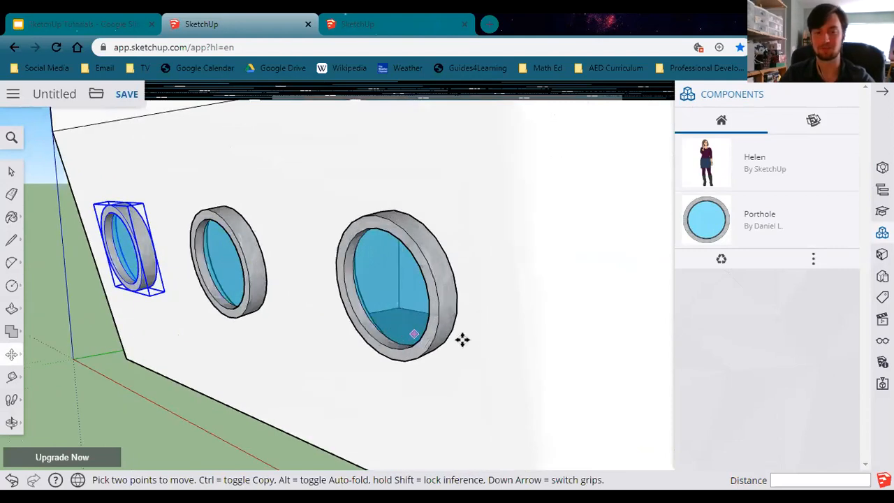
{"action": "middle_click_drag", "start_coordinate": [463, 340], "coordinate": [454, 324]}
{"action": "scroll", "coordinate": [508, 357], "scroll_direction": "down", "scroll_amount": 1}
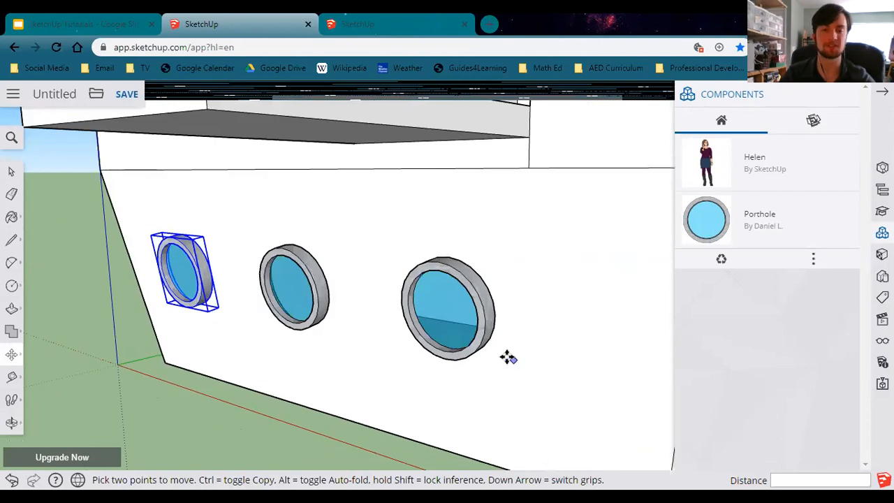
{"action": "scroll", "coordinate": [508, 357], "scroll_direction": "down", "scroll_amount": 1}
{"action": "scroll", "coordinate": [617, 356], "scroll_direction": "down", "scroll_amount": 1}
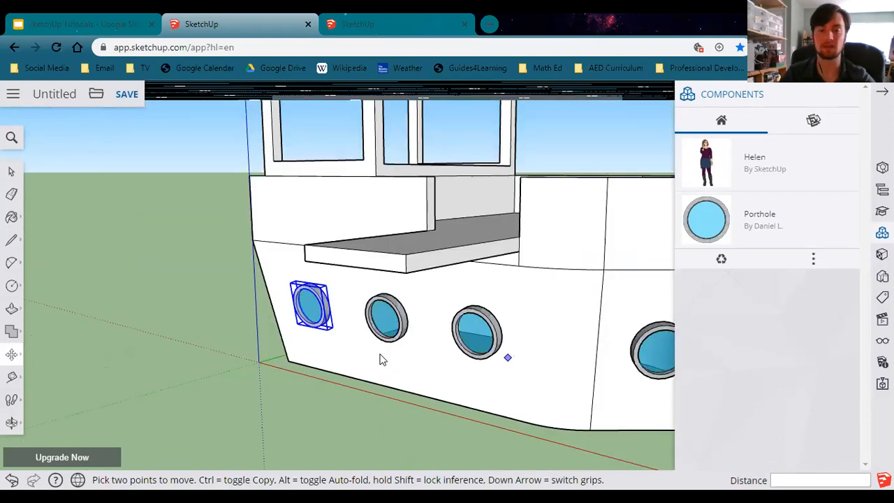
{"action": "middle_click_drag", "start_coordinate": [379, 359], "coordinate": [554, 368]}
{"action": "middle_click_drag", "start_coordinate": [336, 353], "coordinate": [417, 369]}
{"action": "middle_click_drag", "start_coordinate": [311, 343], "coordinate": [315, 343]}
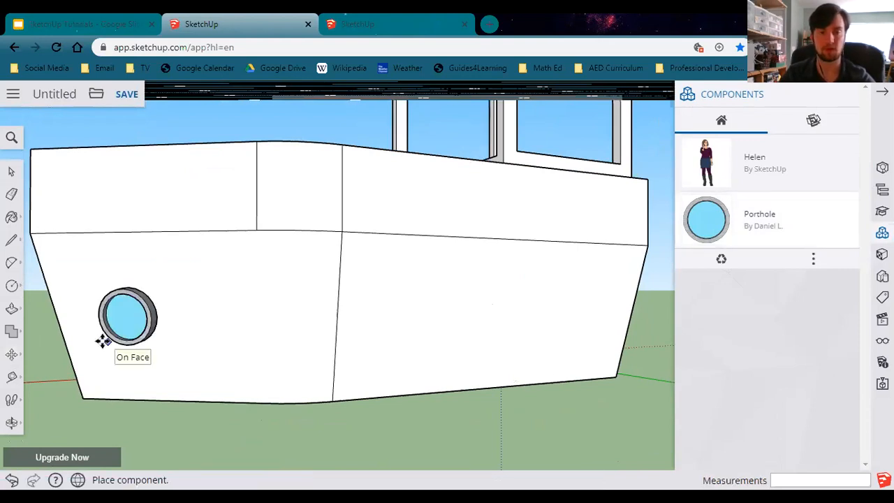
{"action": "left_click", "coordinate": [103, 341]}
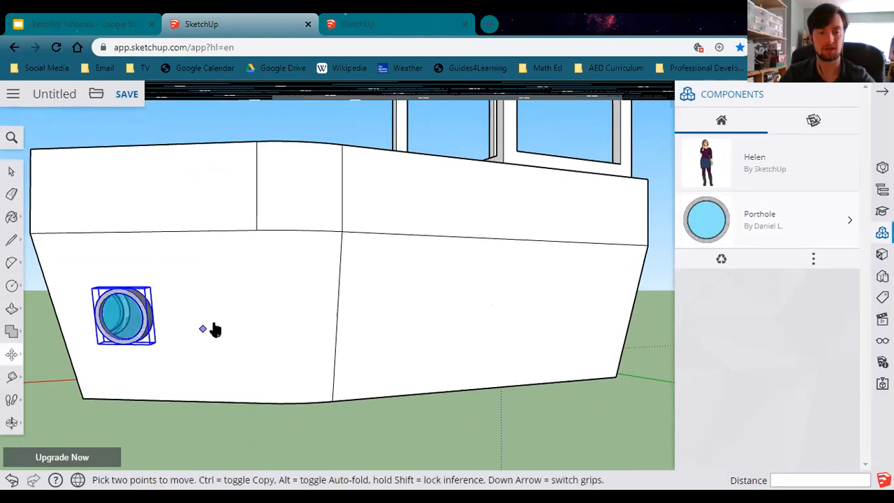
{"action": "key", "text": "ctrl+v"}
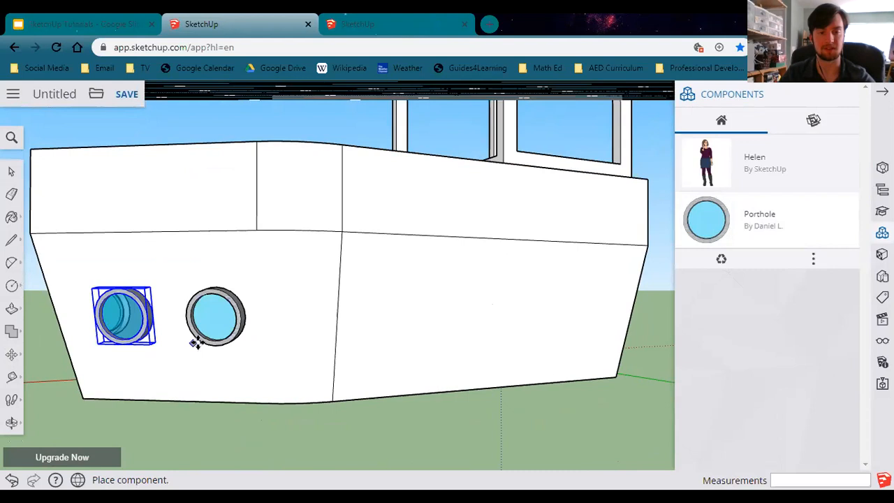
{"action": "left_click", "coordinate": [195, 342]}
Place three more Porthole copies along the opposite hull side.
{"action": "key", "text": "m"}
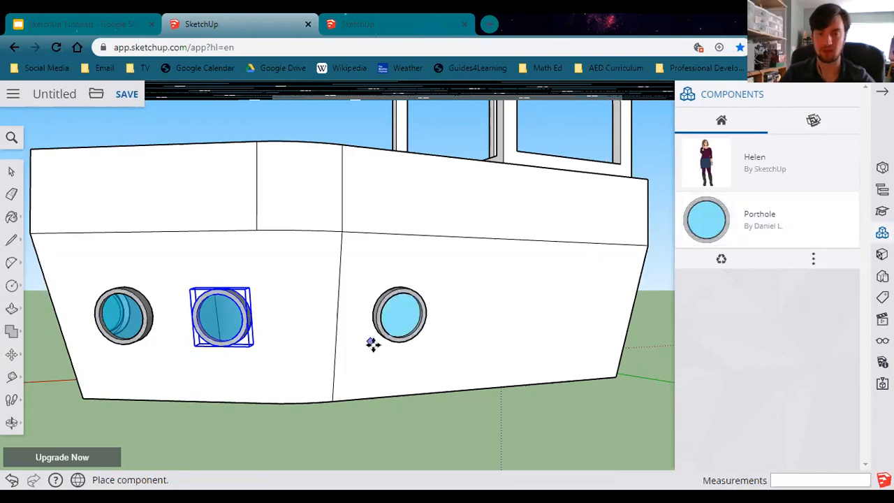
{"action": "left_click", "coordinate": [371, 343]}
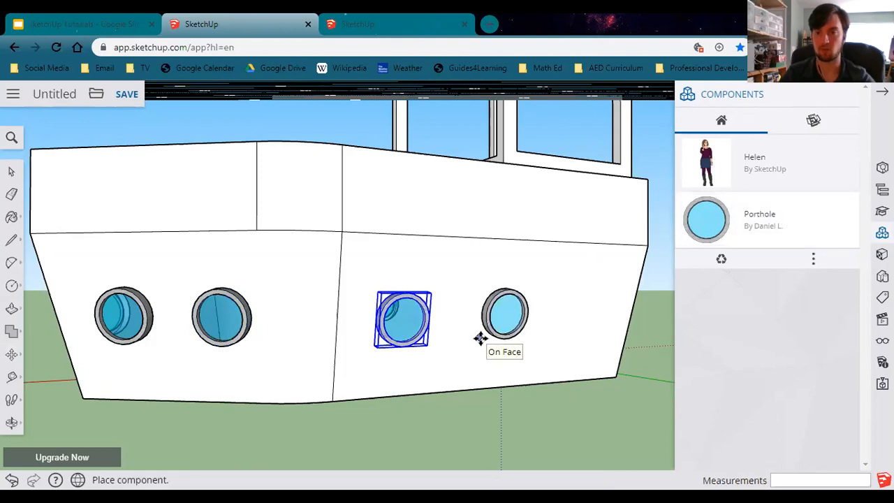
{"action": "left_click", "coordinate": [480, 338]}
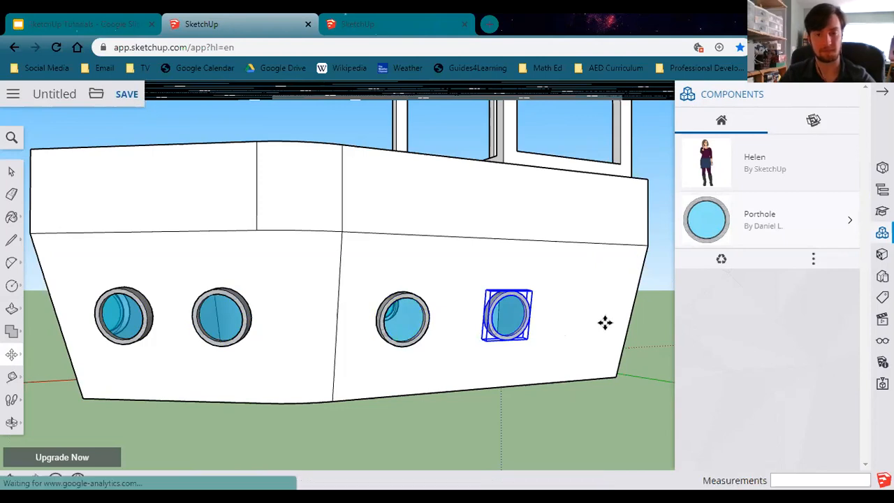
{"action": "left_click", "coordinate": [565, 342]}
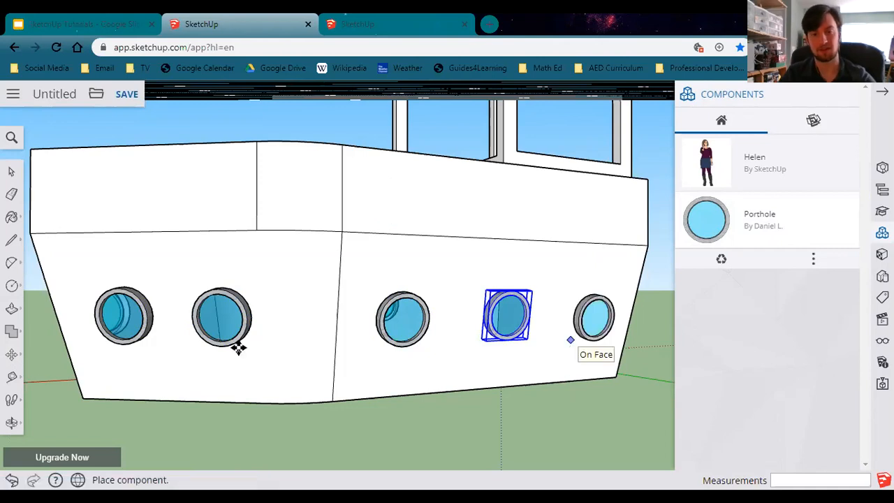
Close the component browser and pick an orange wood material from the Wood materials for the Paint Bucket.
{"action": "middle_click_drag", "start_coordinate": [573, 371], "coordinate": [197, 353]}
{"action": "middle_click_drag", "start_coordinate": [417, 403], "coordinate": [445, 391]}
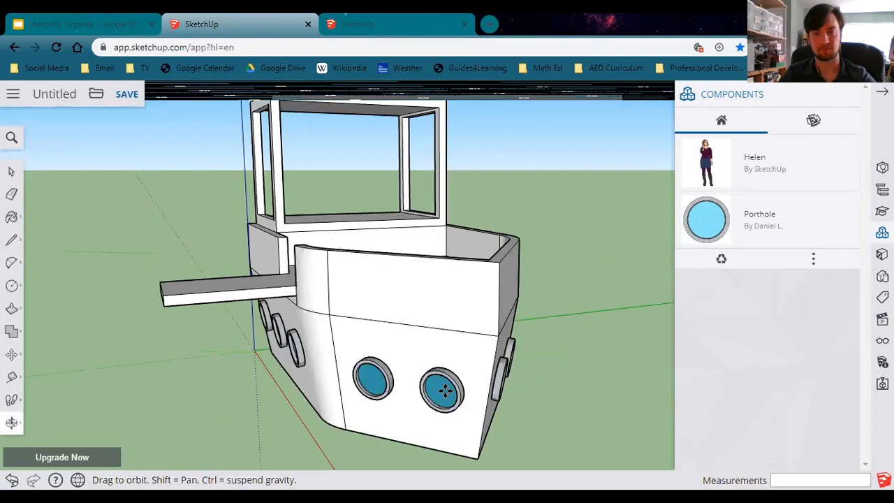
{"action": "middle_click_drag", "start_coordinate": [513, 289], "coordinate": [486, 308]}
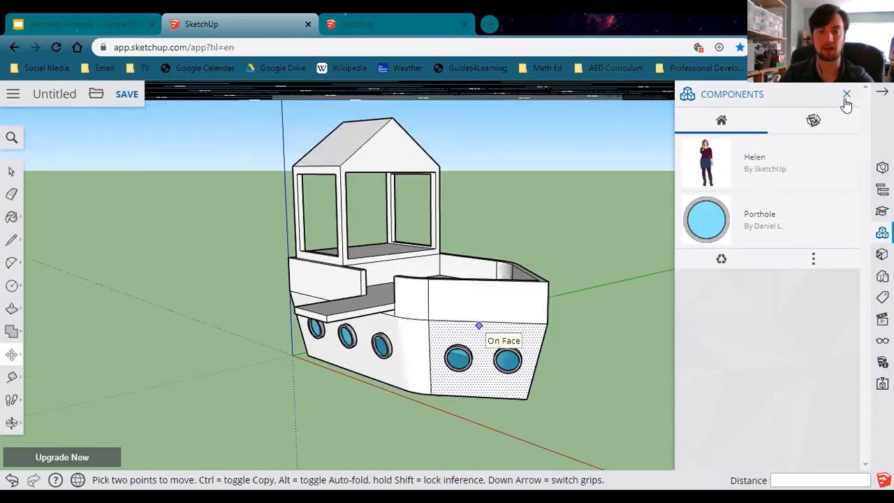
{"action": "left_click", "coordinate": [847, 96]}
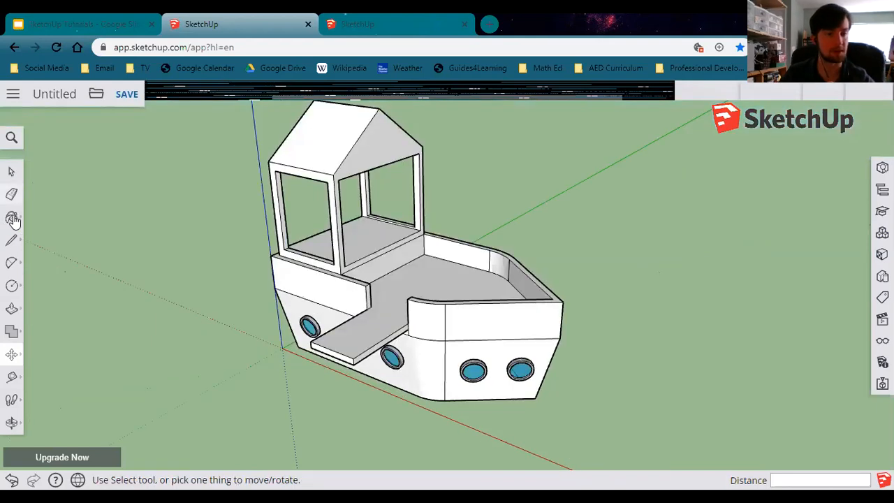
{"action": "left_click", "coordinate": [12, 217]}
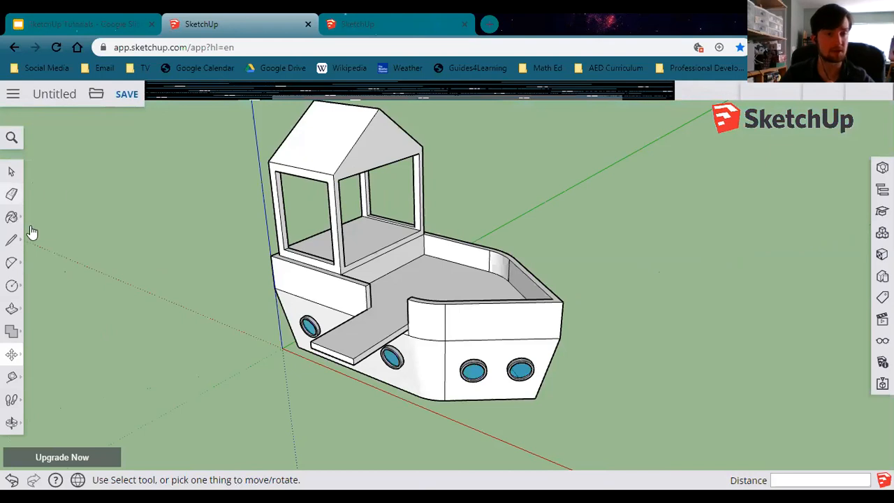
{"action": "left_click", "coordinate": [47, 205]}
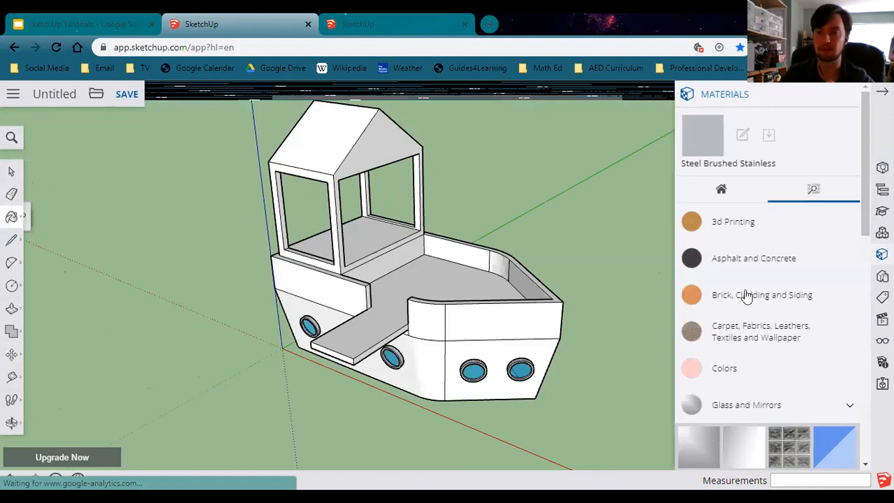
{"action": "scroll", "coordinate": [777, 314], "scroll_direction": "down", "scroll_amount": 5}
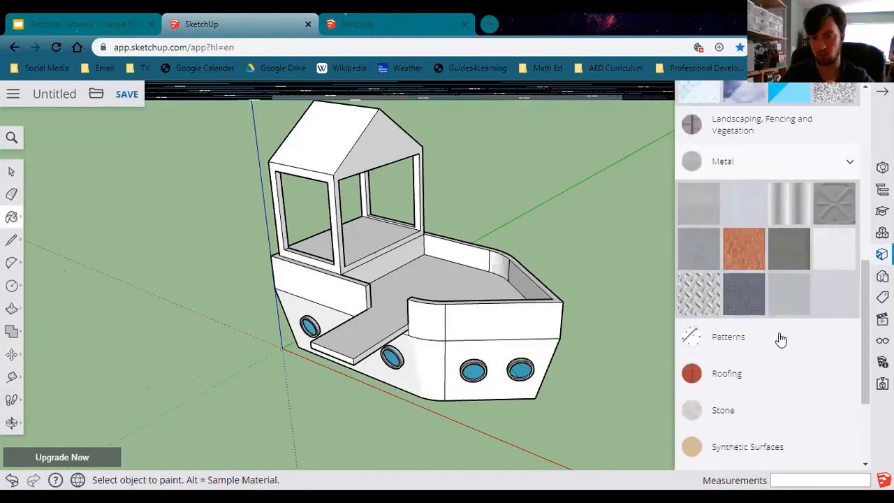
{"action": "scroll", "coordinate": [776, 371], "scroll_direction": "down", "scroll_amount": 1}
{"action": "scroll", "coordinate": [744, 459], "scroll_direction": "down", "scroll_amount": 1}
{"action": "left_click", "coordinate": [742, 451]}
{"action": "scroll", "coordinate": [803, 360], "scroll_direction": "down", "scroll_amount": 2}
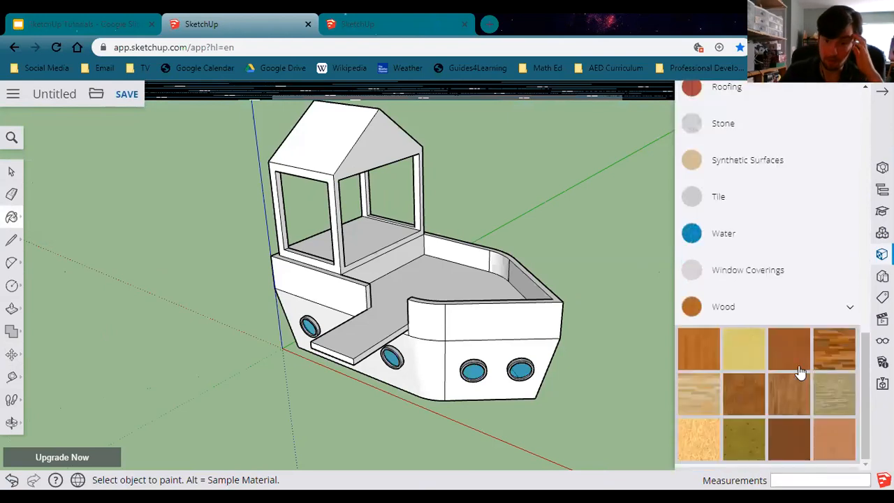
{"action": "left_click", "coordinate": [744, 350]}
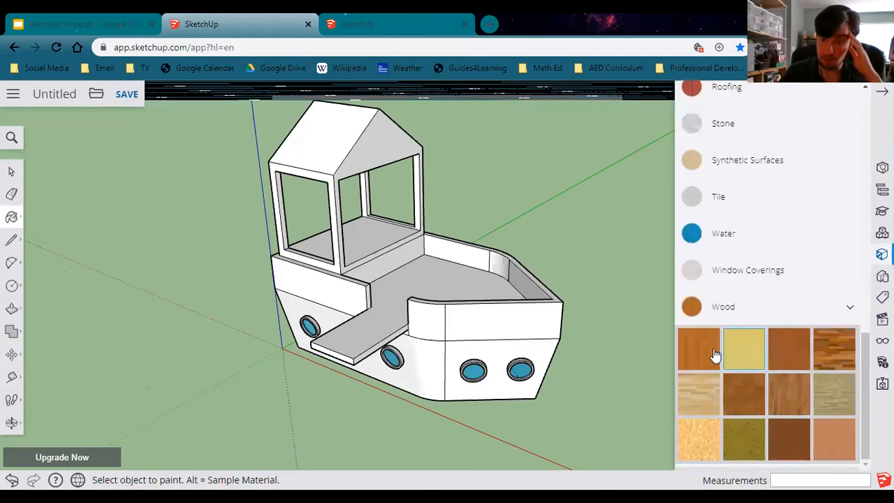
{"action": "left_click", "coordinate": [710, 348]}
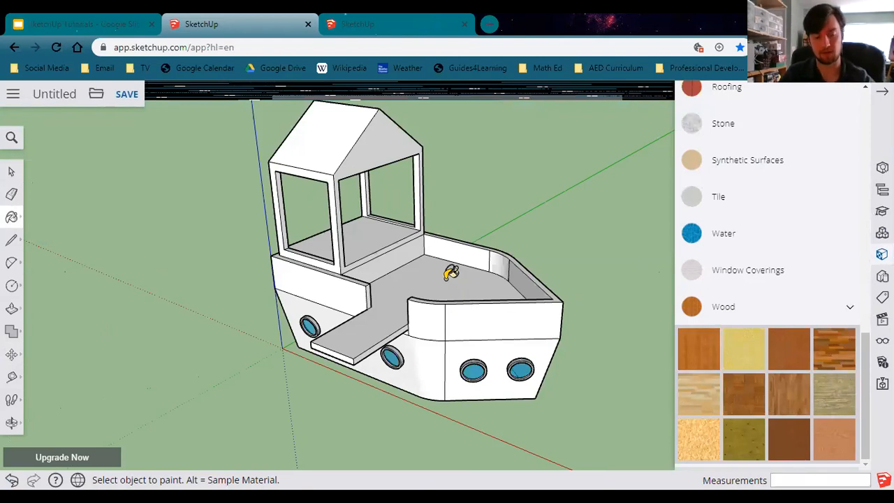
Paint all connected hull and cabin faces with the wood material at once.
{"action": "key", "text": "ctrl"}
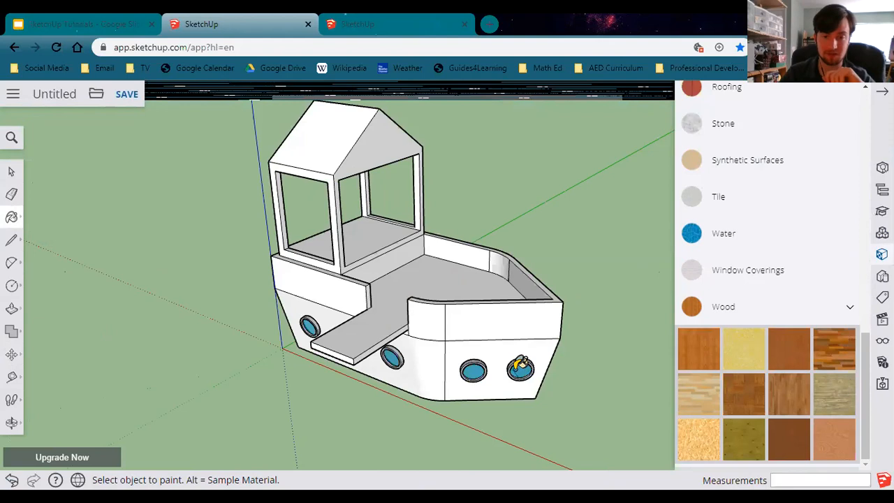
{"action": "scroll", "coordinate": [521, 369], "scroll_direction": "up", "scroll_amount": 4}
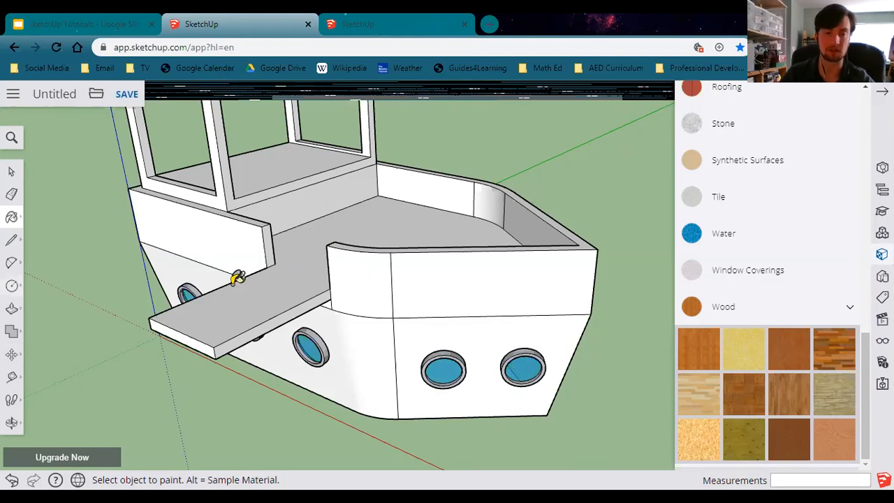
{"action": "key", "text": "ctrl"}
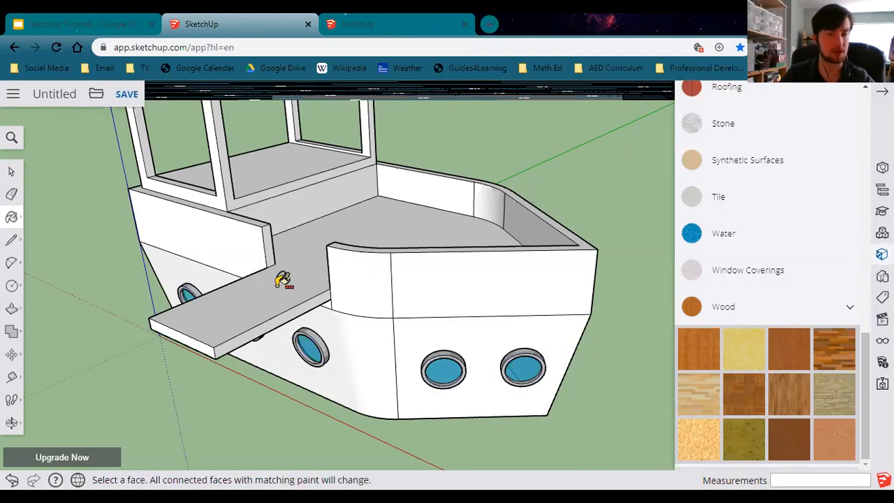
{"action": "left_click", "coordinate": [279, 281], "text": "ctrl"}
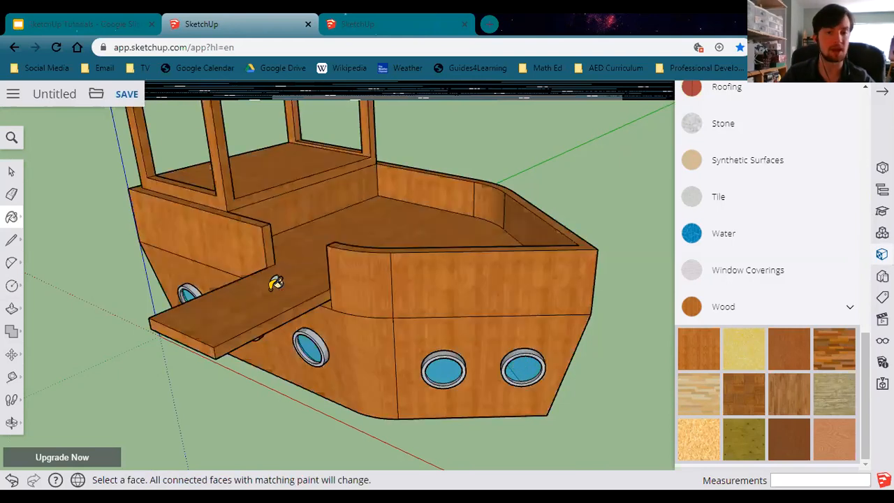
Compare the model with the pirate playhouse reference image on the Lesson 4 slide.
{"action": "scroll", "coordinate": [254, 261], "scroll_direction": "down", "scroll_amount": 4}
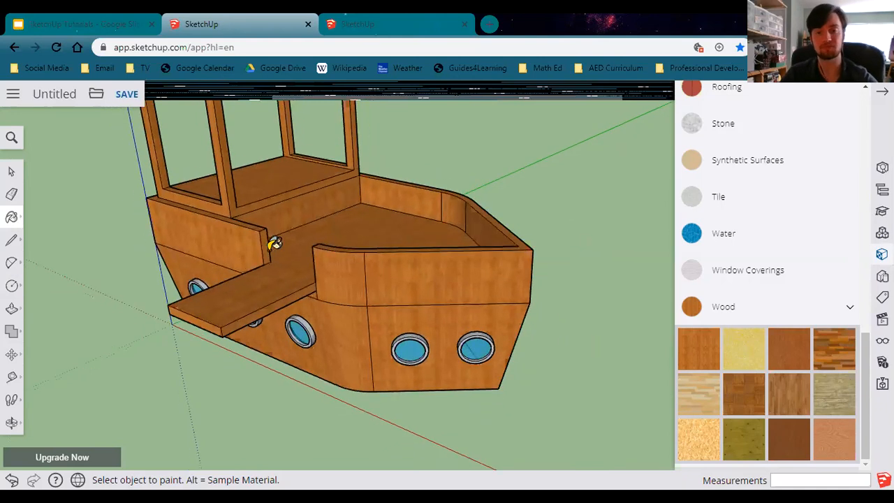
{"action": "key", "text": "shift"}
{"action": "middle_click_drag", "start_coordinate": [267, 220], "coordinate": [408, 362]}
{"action": "key", "text": "ctrl+shift+Tab"}
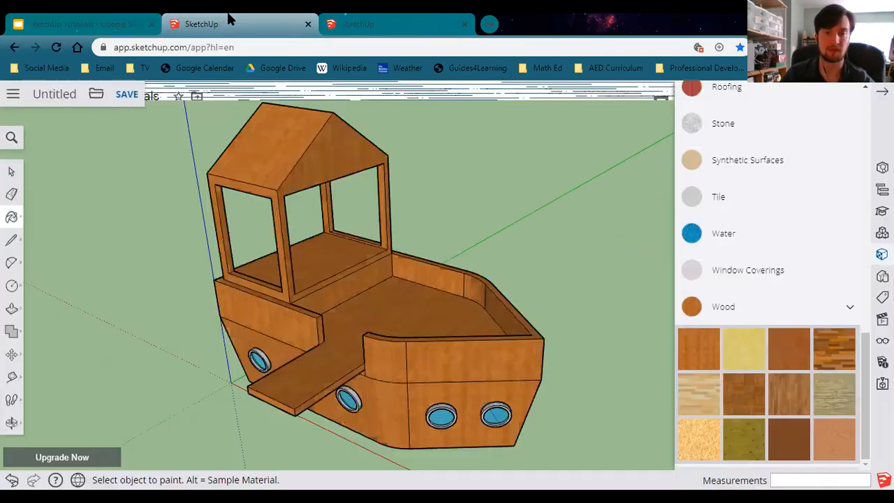
{"action": "left_click", "coordinate": [238, 24]}
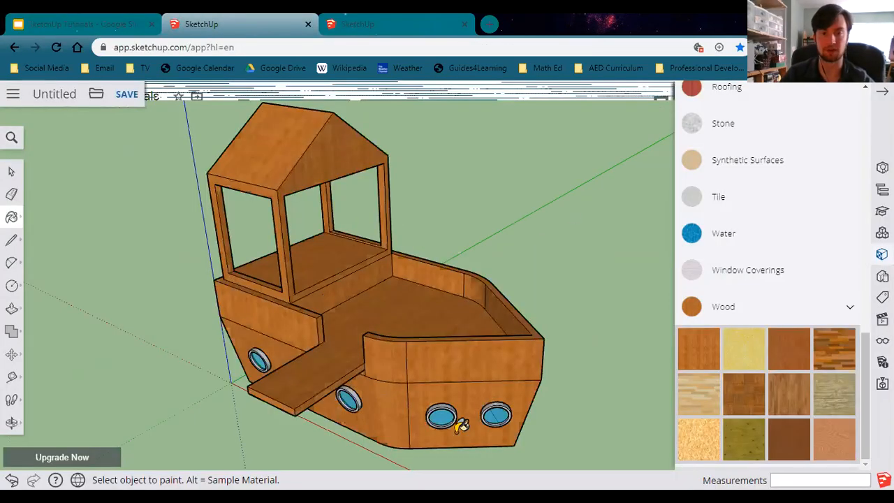
Paint the cabin's gabled roof with a red material from the Roofing category.
{"action": "scroll", "coordinate": [707, 242], "scroll_direction": "up", "scroll_amount": 3}
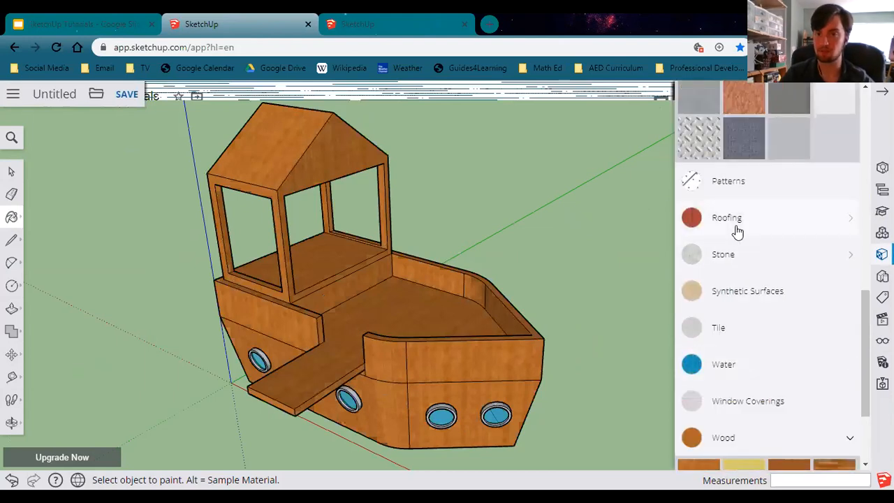
{"action": "left_click", "coordinate": [738, 232]}
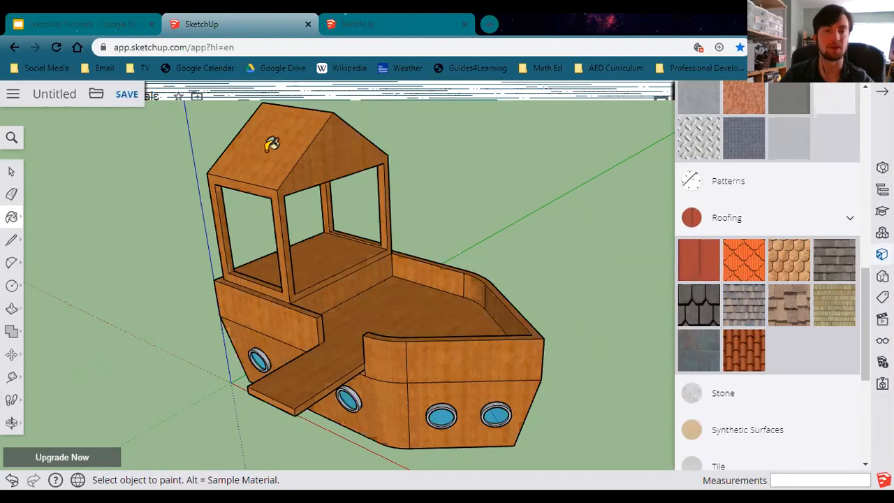
{"action": "mouse_move", "coordinate": [392, 292]}
{"action": "middle_mouse_down"}
{"action": "mouse_move", "coordinate": [273, 313]}
{"action": "mouse_move", "coordinate": [214, 299]}
{"action": "mouse_move", "coordinate": [230, 297]}
{"action": "middle_mouse_up"}
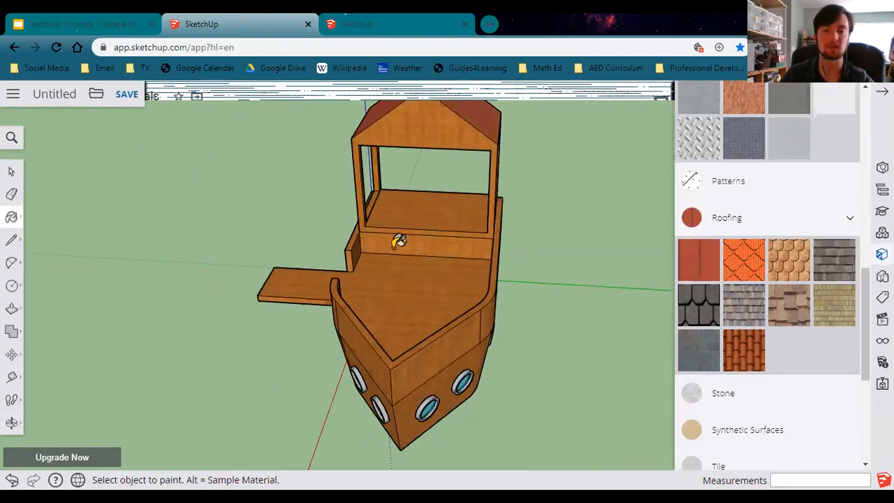
{"action": "mouse_move", "coordinate": [463, 281]}
{"action": "middle_mouse_down"}
{"action": "mouse_move", "coordinate": [529, 271]}
{"action": "mouse_move", "coordinate": [568, 251]}
{"action": "mouse_move", "coordinate": [656, 242]}
{"action": "middle_mouse_up"}
Paint the deck, cabin floor and gangplank with the dark red Color A08.
{"action": "scroll", "coordinate": [787, 308], "scroll_direction": "up", "scroll_amount": 10}
{"action": "scroll", "coordinate": [769, 314], "scroll_direction": "down", "scroll_amount": 3}
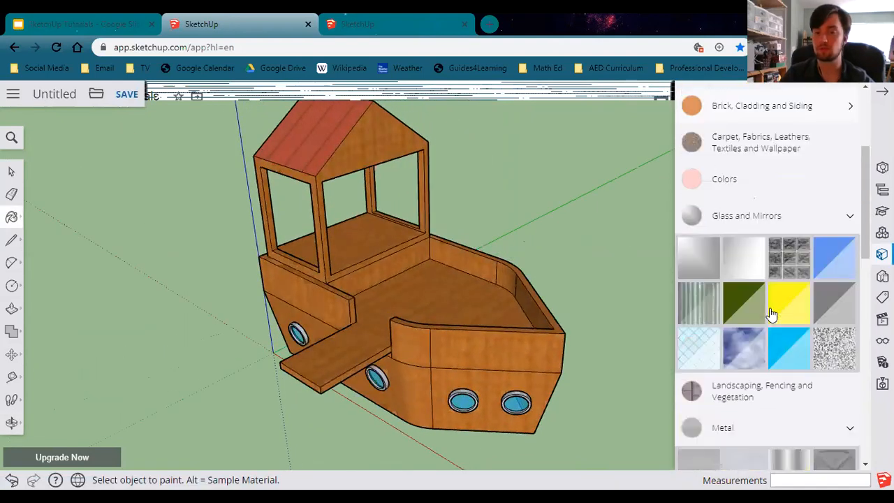
{"action": "scroll", "coordinate": [698, 238], "scroll_direction": "up", "scroll_amount": 1}
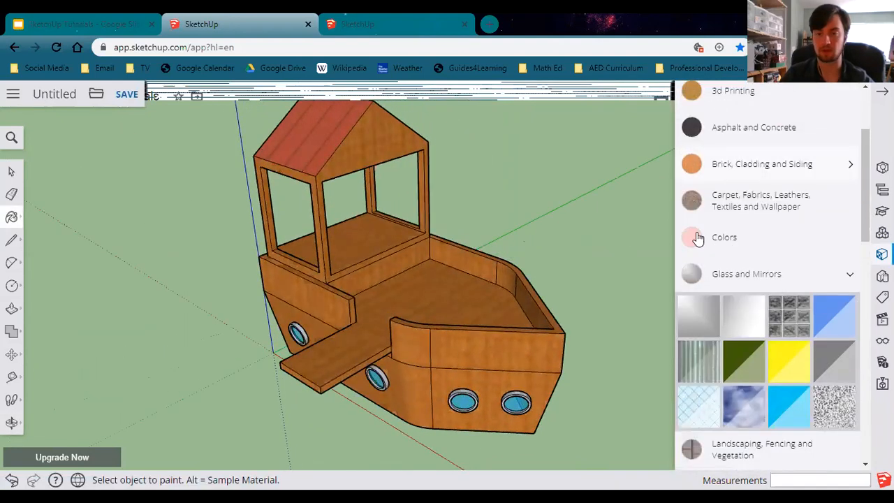
{"action": "left_click", "coordinate": [746, 246]}
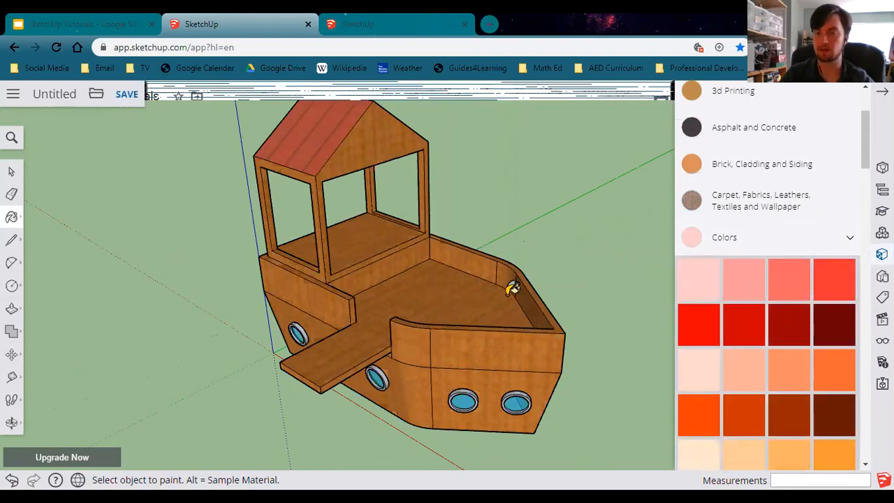
{"action": "left_click", "coordinate": [779, 316]}
{"action": "left_click", "coordinate": [441, 311]}
{"action": "left_click", "coordinate": [369, 231]}
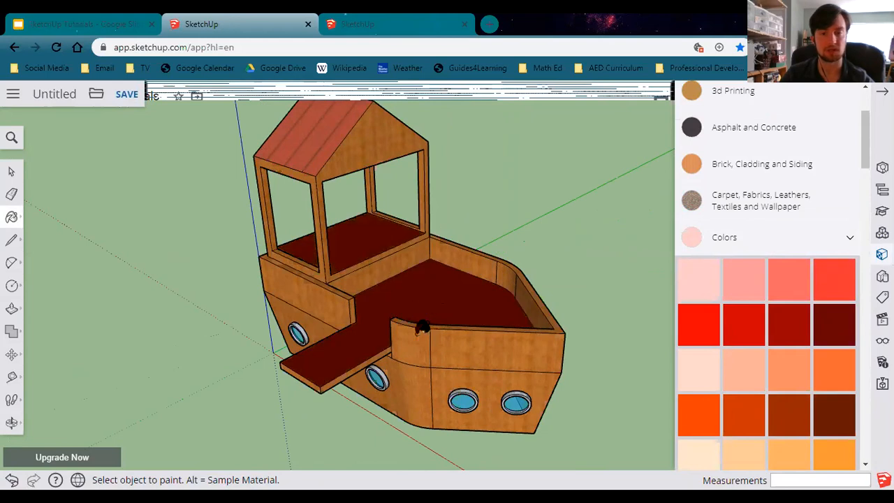
{"action": "key", "text": "o"}
{"action": "mouse_move", "coordinate": [410, 338]}
{"action": "left_mouse_down"}
{"action": "mouse_move", "coordinate": [408, 240]}
{"action": "mouse_move", "coordinate": [386, 273]}
{"action": "mouse_move", "coordinate": [365, 260]}
{"action": "left_mouse_up"}
{"action": "key", "text": "b"}
{"action": "middle_click_drag", "start_coordinate": [369, 319], "coordinate": [508, 195]}
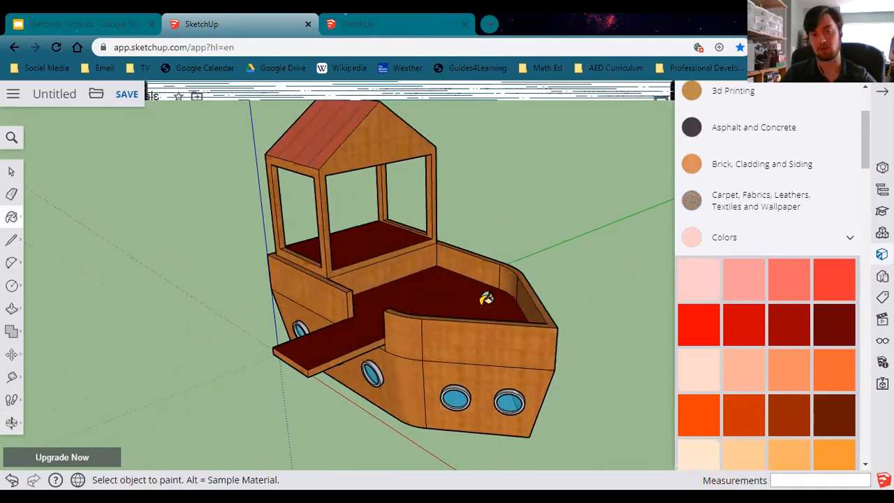
{"action": "scroll", "coordinate": [372, 170], "scroll_direction": "up", "scroll_amount": 1}
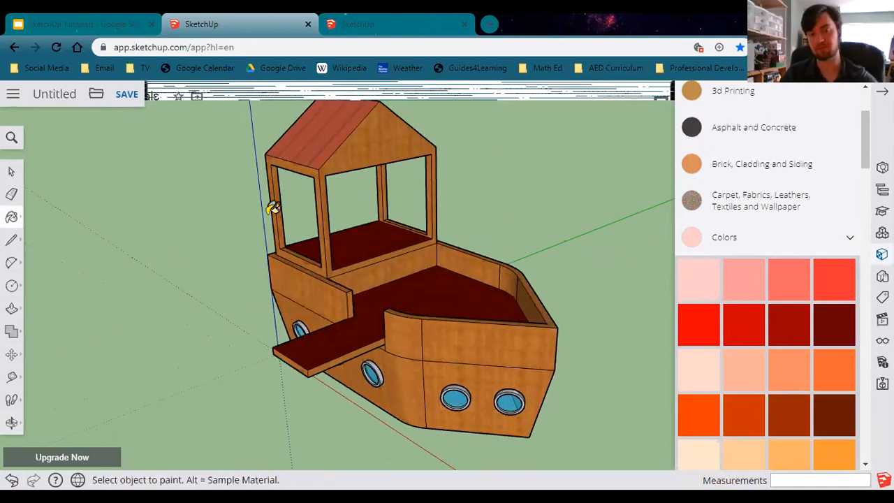
Select all connected hull and cabin geometry and inspect the selection closely around the bow and portholes.
{"action": "left_click", "coordinate": [11, 173]}
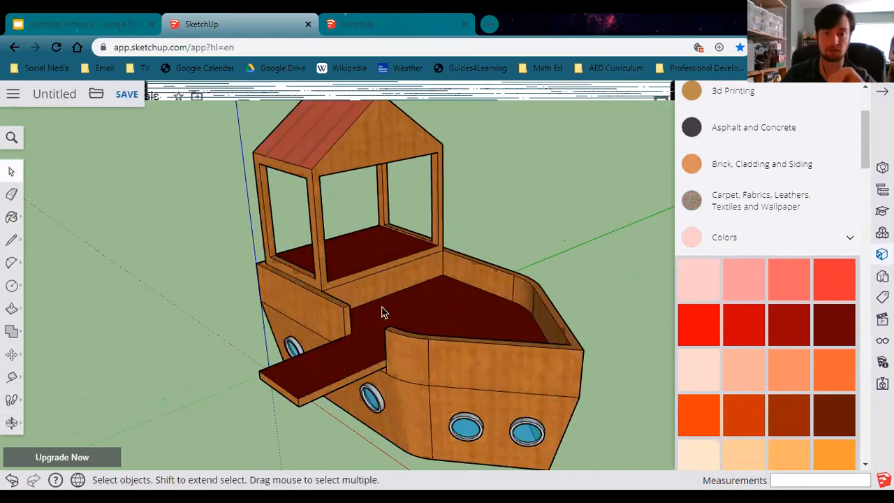
{"action": "triple_click", "coordinate": [352, 362]}
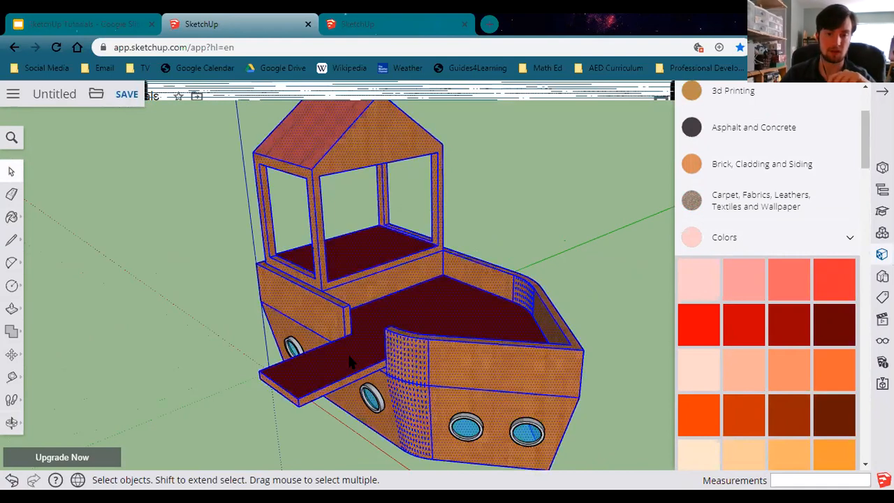
{"action": "scroll", "coordinate": [381, 401], "scroll_direction": "up", "scroll_amount": 6}
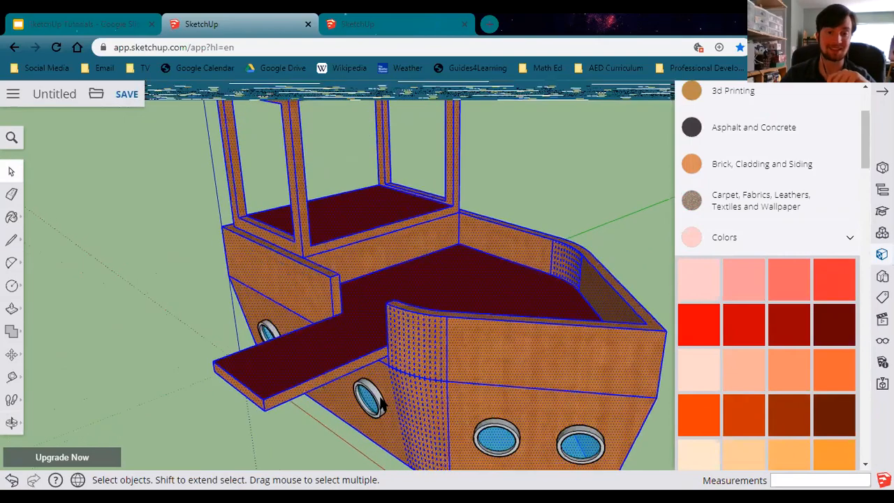
{"action": "scroll", "coordinate": [381, 401], "scroll_direction": "up", "scroll_amount": 6}
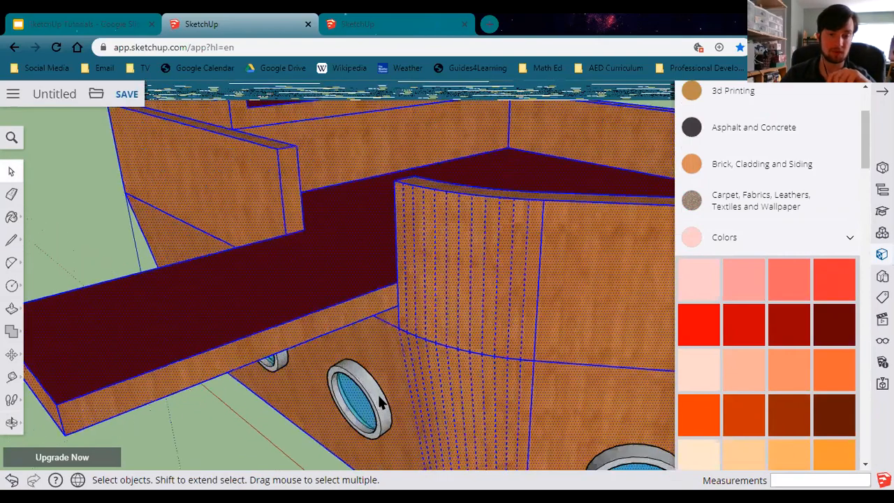
{"action": "scroll", "coordinate": [360, 397], "scroll_direction": "up", "scroll_amount": 5}
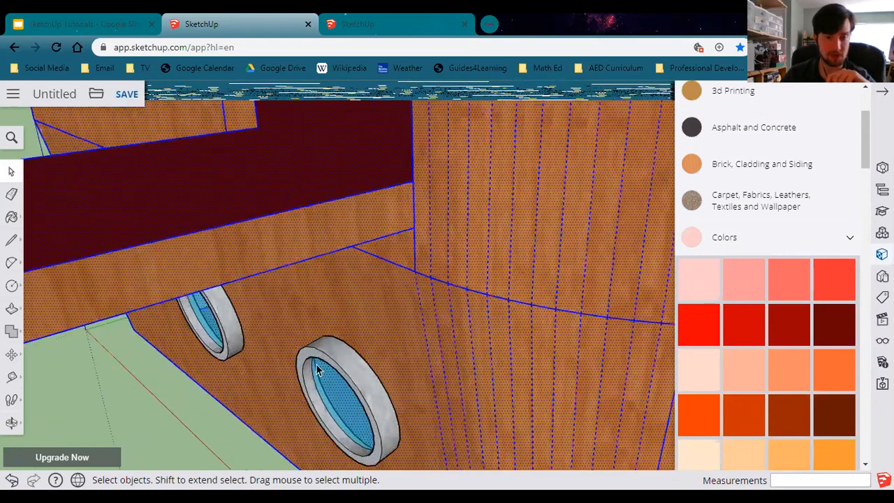
{"action": "scroll", "coordinate": [299, 367], "scroll_direction": "down", "scroll_amount": 6}
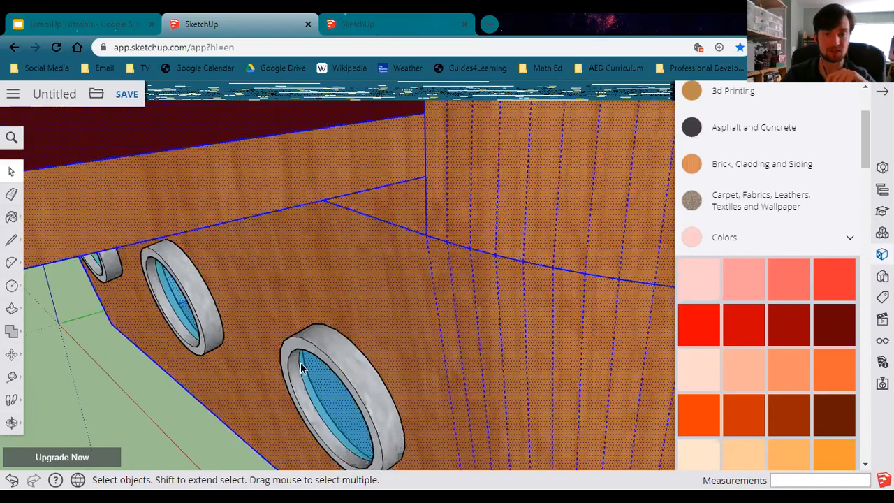
{"action": "scroll", "coordinate": [318, 366], "scroll_direction": "down", "scroll_amount": 5}
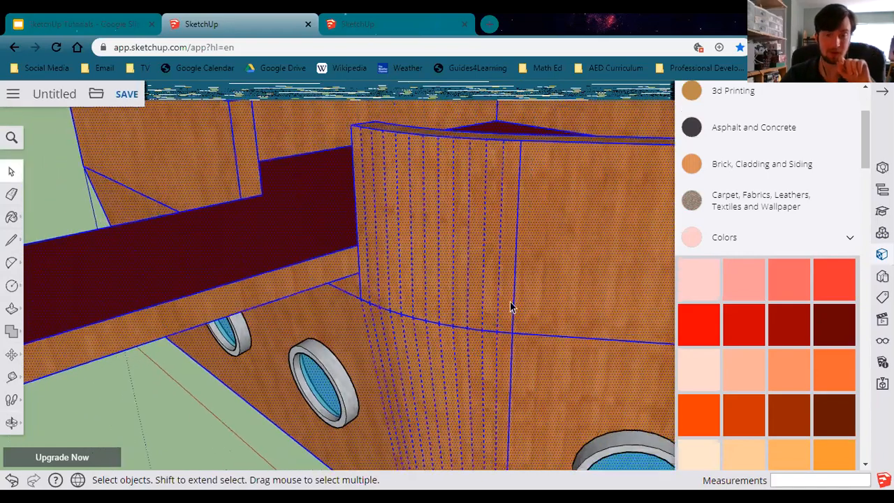
{"action": "scroll", "coordinate": [380, 306], "scroll_direction": "down", "scroll_amount": 3}
{"action": "scroll", "coordinate": [377, 305], "scroll_direction": "down", "scroll_amount": 5}
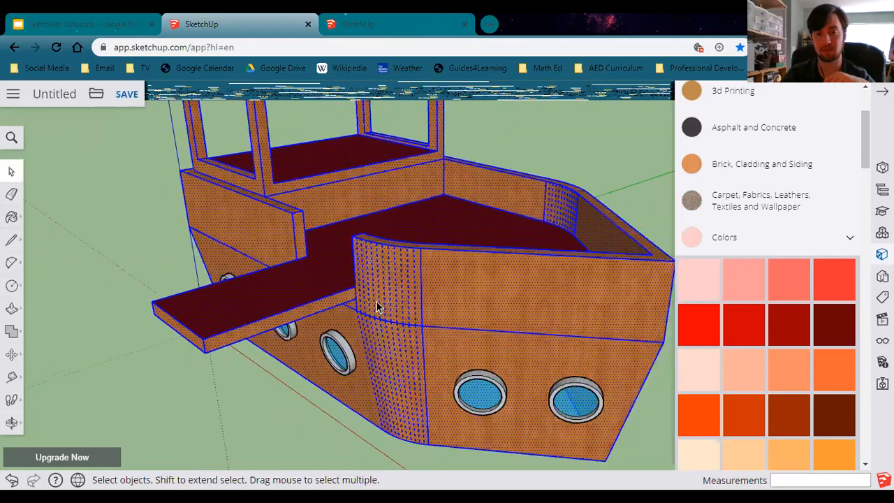
Make the selected hull and cabin geometry into a component named Hull.
{"action": "middle_click_drag", "start_coordinate": [425, 177], "coordinate": [415, 278]}
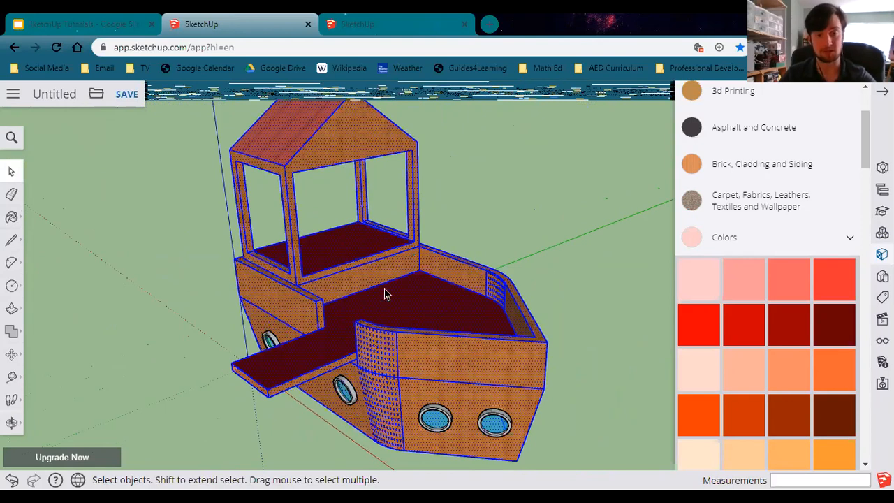
{"action": "right_click", "coordinate": [423, 302]}
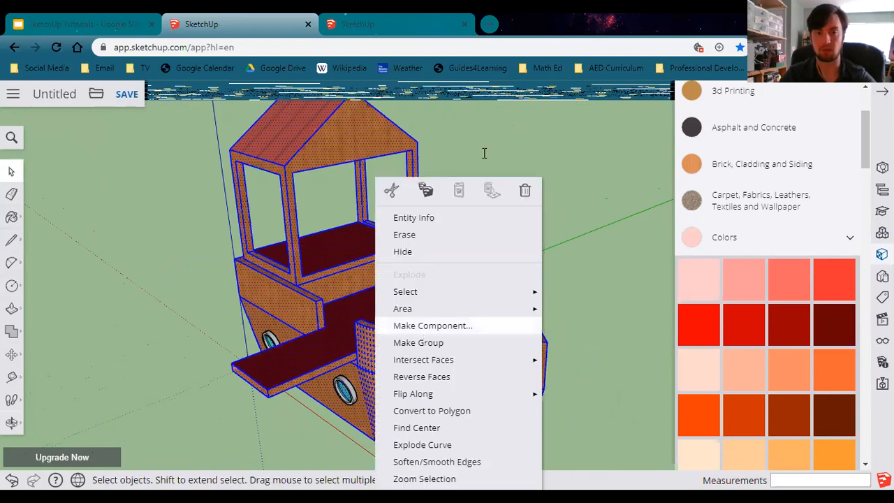
{"action": "left_click", "coordinate": [433, 326]}
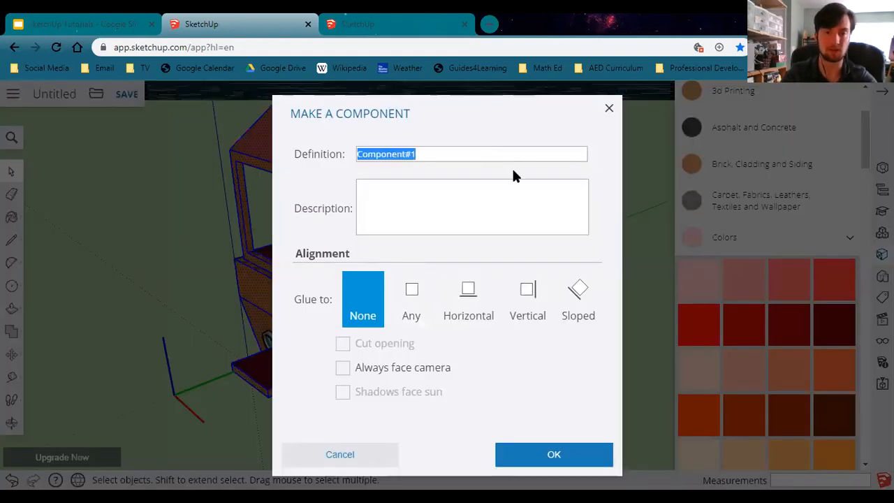
{"action": "type", "text": "Hull"}
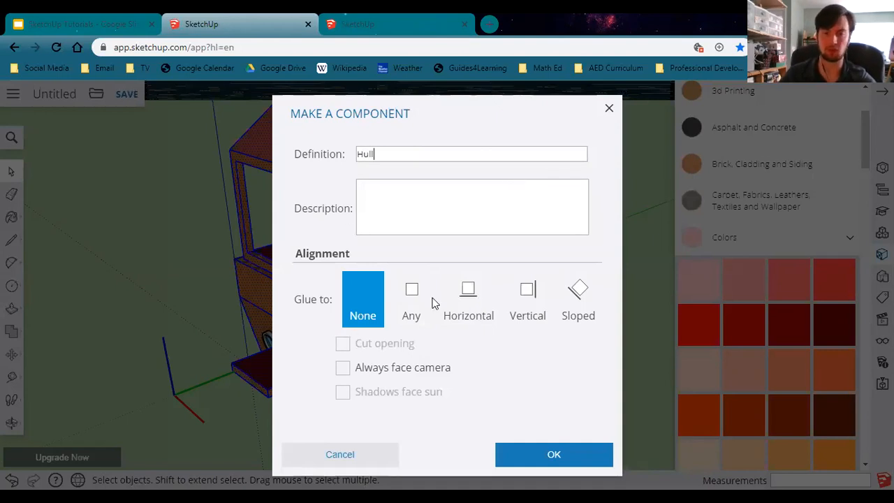
{"action": "left_click", "coordinate": [552, 463]}
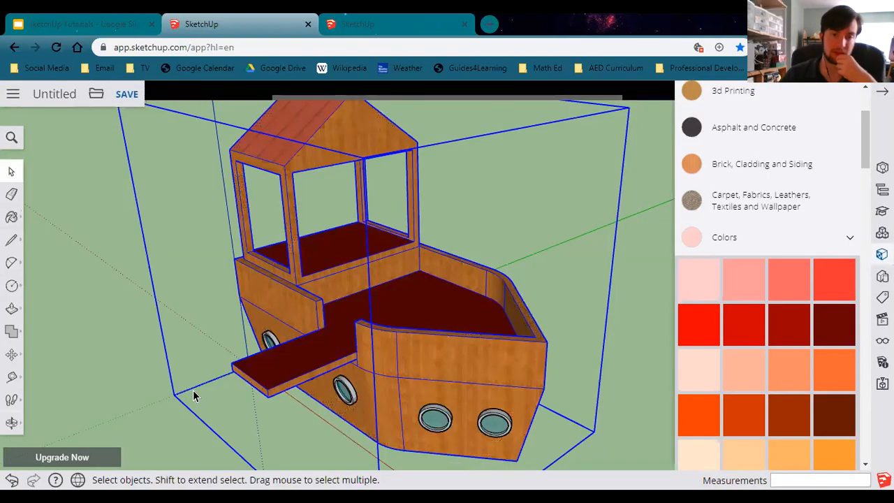
Check how the Hull component and a porthole select, briefly opening a porthole for editing.
{"action": "left_click", "coordinate": [122, 406]}
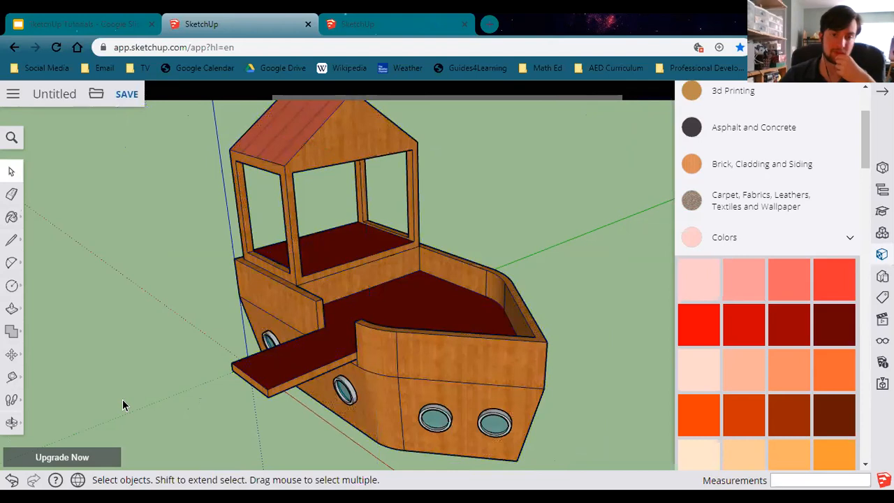
{"action": "left_click", "coordinate": [335, 302]}
{"action": "left_click", "coordinate": [133, 333]}
{"action": "left_click", "coordinate": [496, 428]}
{"action": "left_click", "coordinate": [214, 465]}
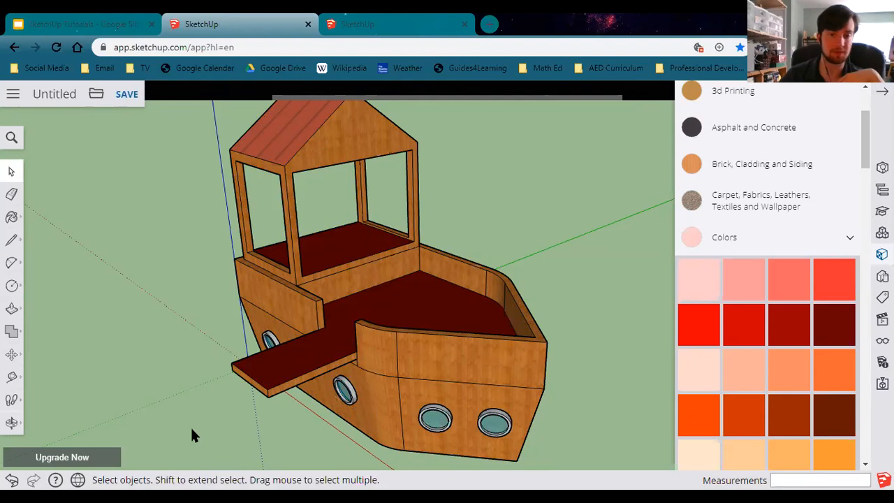
{"action": "key", "text": "ctrl+a"}
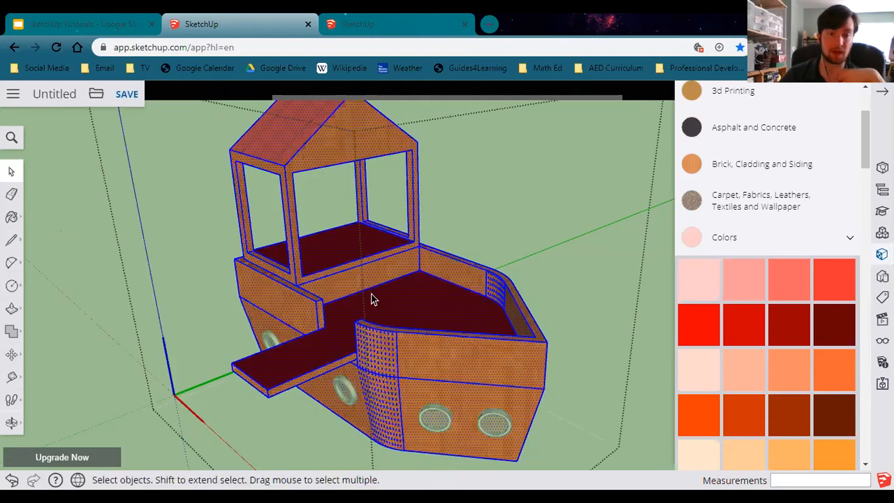
{"action": "left_click", "coordinate": [119, 367]}
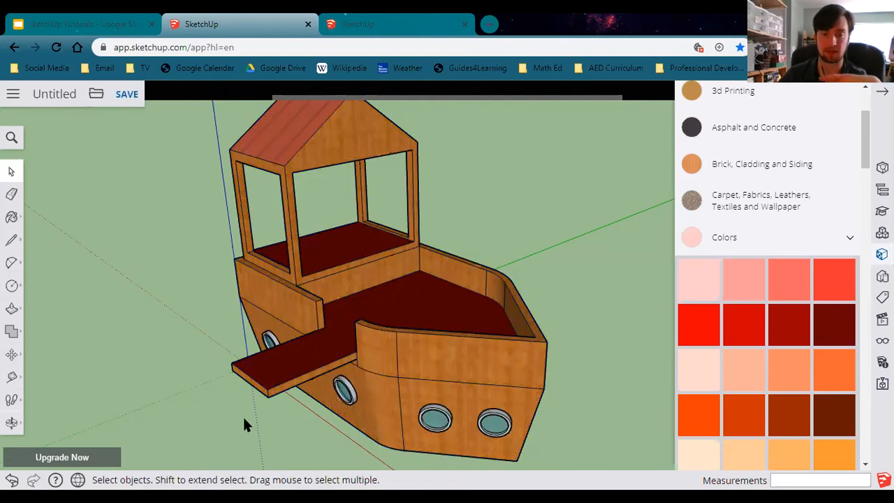
{"action": "double_click", "coordinate": [501, 422]}
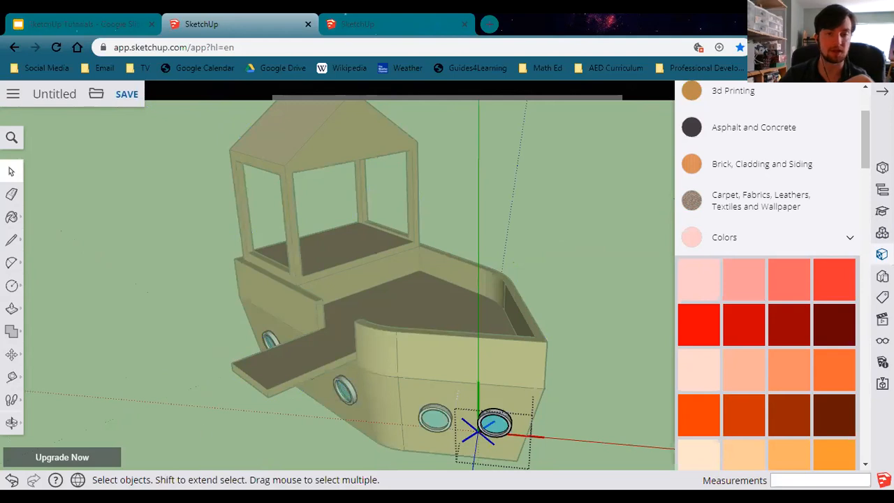
{"action": "left_click", "coordinate": [396, 455]}
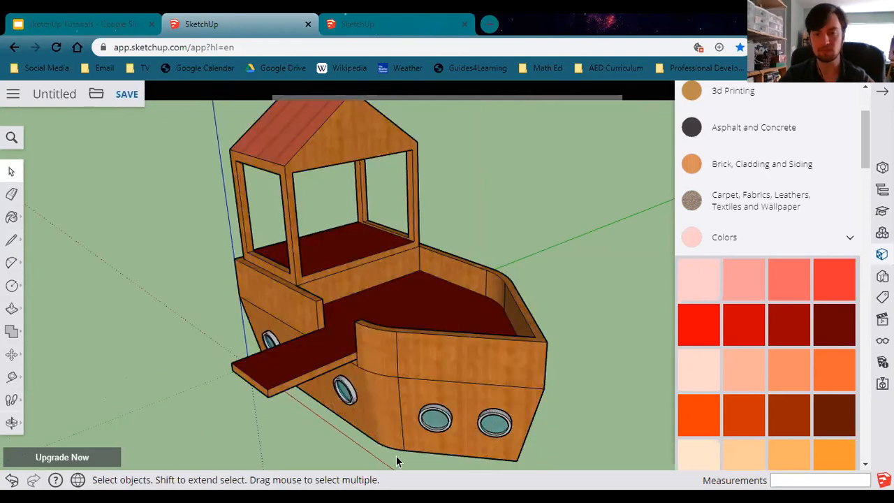
Close the Materials panel.
{"action": "middle_click_drag", "start_coordinate": [459, 436], "coordinate": [380, 384]}
{"action": "scroll", "coordinate": [380, 383], "scroll_direction": "down", "scroll_amount": 3}
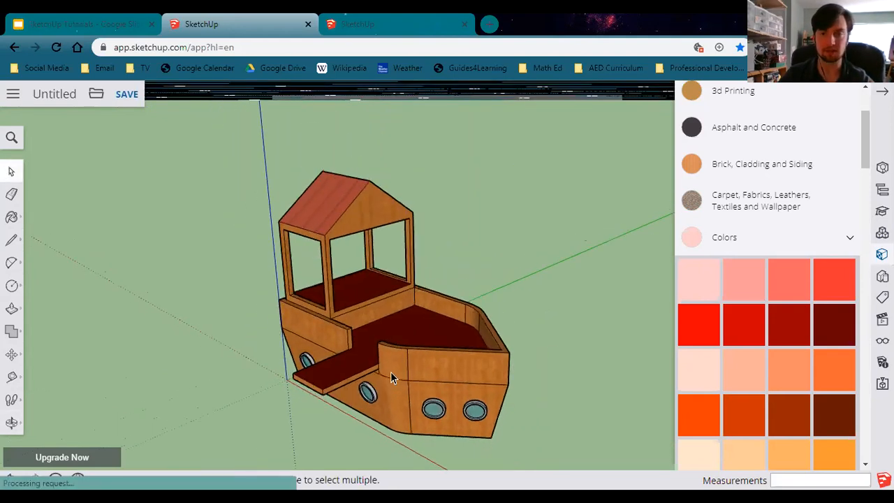
{"action": "scroll", "coordinate": [767, 163], "scroll_direction": "up", "scroll_amount": 2}
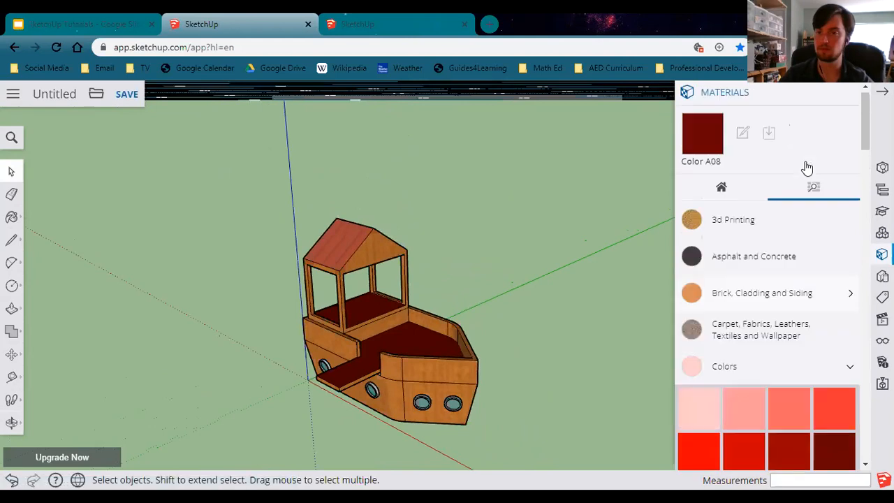
{"action": "left_click", "coordinate": [850, 97]}
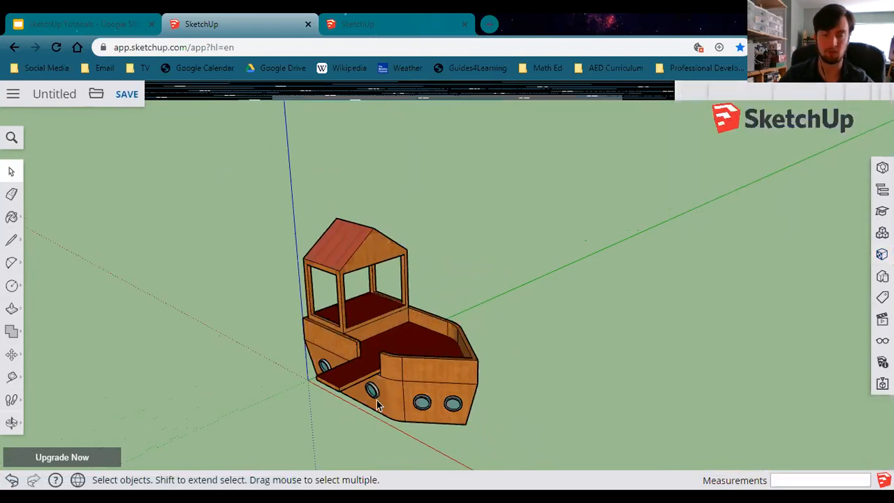
{"action": "scroll", "coordinate": [377, 404], "scroll_direction": "up", "scroll_amount": 2}
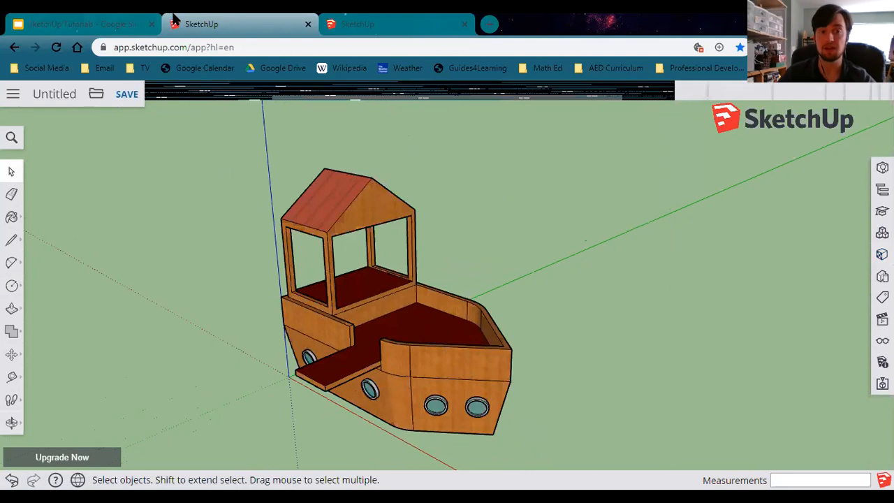
Open the 3D Warehouse search in the Components panel and check the Lesson 4 reference slide in the Google Slides tab.
{"action": "left_click", "coordinate": [883, 232]}
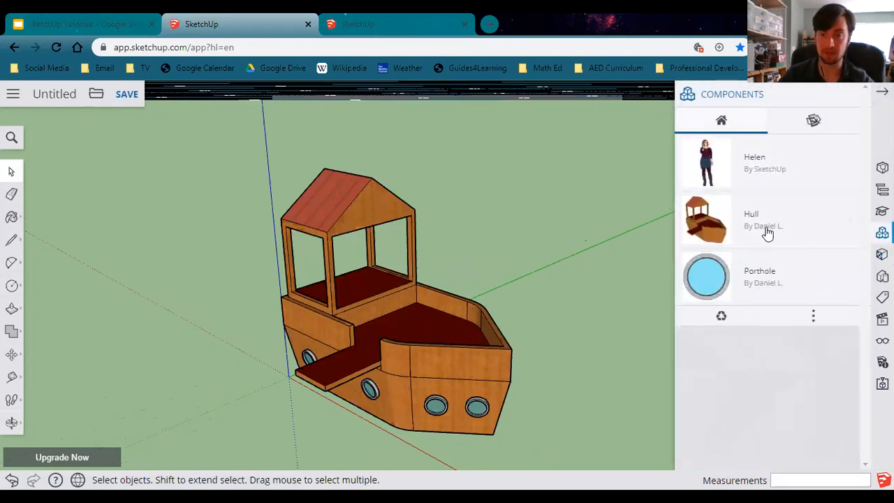
{"action": "left_click", "coordinate": [829, 123]}
{"action": "left_click", "coordinate": [760, 152]}
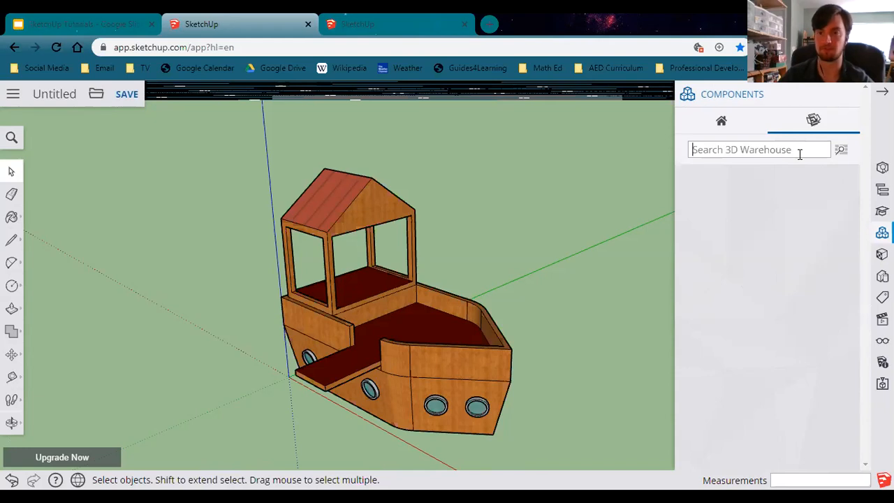
{"action": "left_click", "coordinate": [118, 24]}
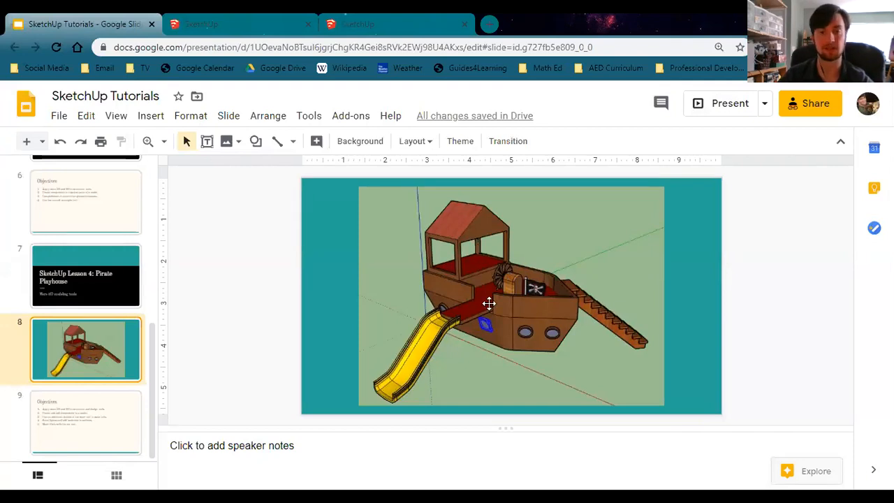
{"action": "left_click", "coordinate": [232, 19]}
{"action": "left_click", "coordinate": [100, 20]}
{"action": "left_click", "coordinate": [216, 28]}
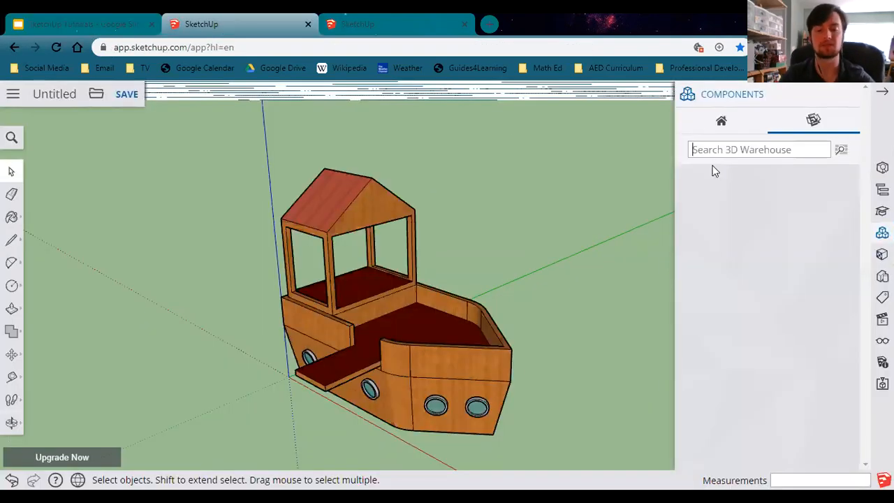
Search 3D Warehouse for school slide and place the yellow slide model beside the hull.
{"action": "type", "text": "school sl"}
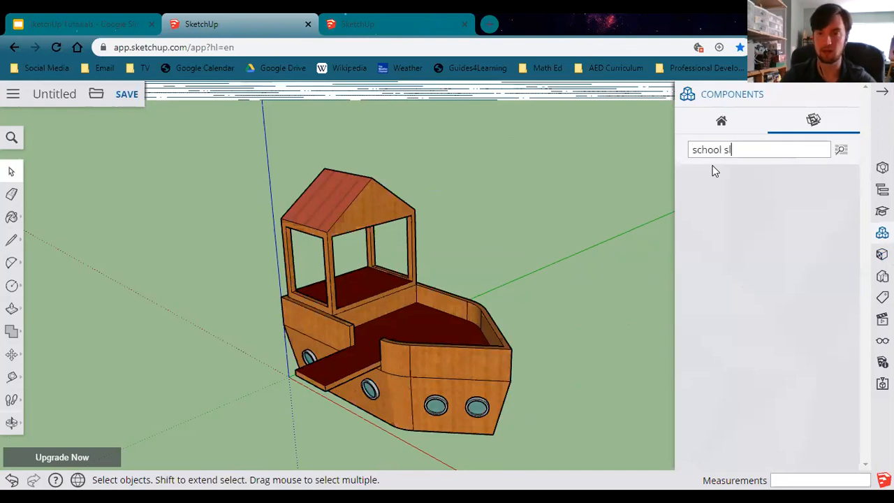
{"action": "type", "text": "ide"}
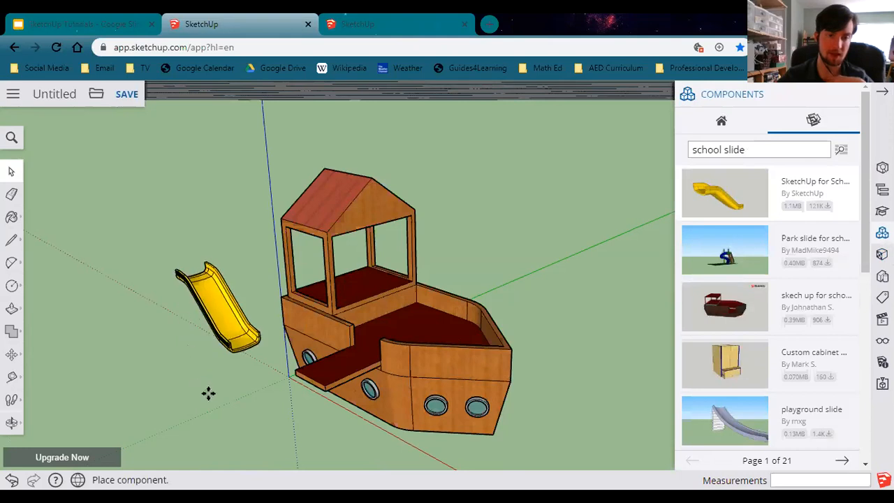
{"action": "left_click", "coordinate": [179, 413]}
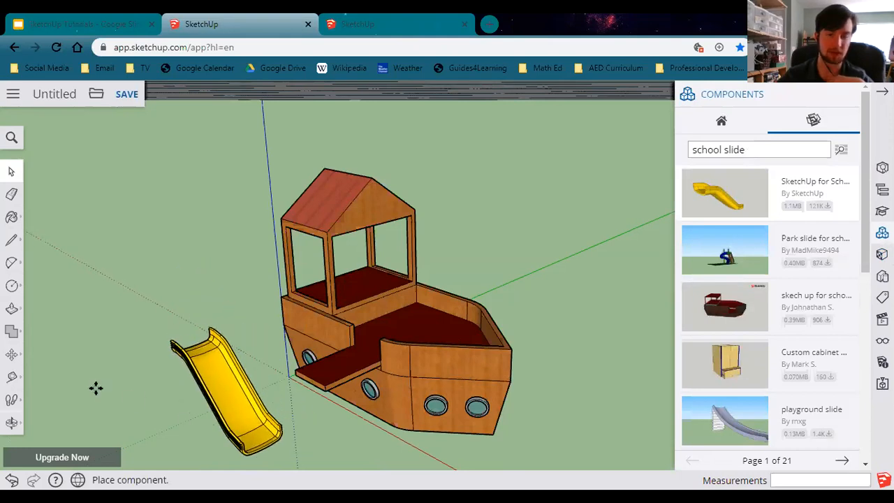
Start moving the placed yellow slide with the Move tool.
{"action": "key", "text": "m"}
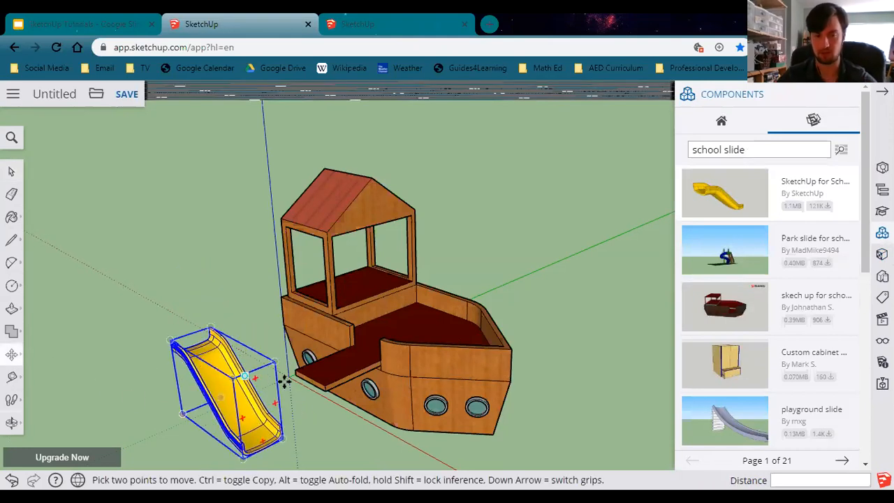
{"action": "middle_click_drag", "start_coordinate": [335, 413], "coordinate": [345, 393]}
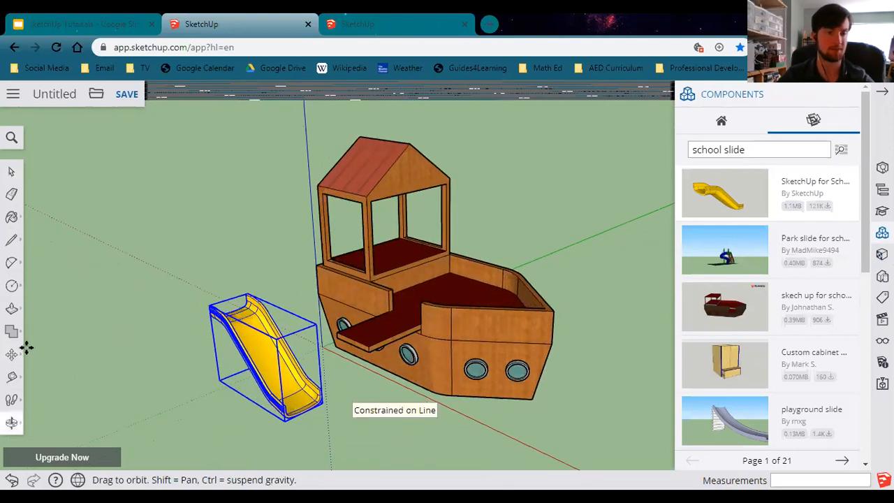
{"action": "left_click", "coordinate": [12, 355]}
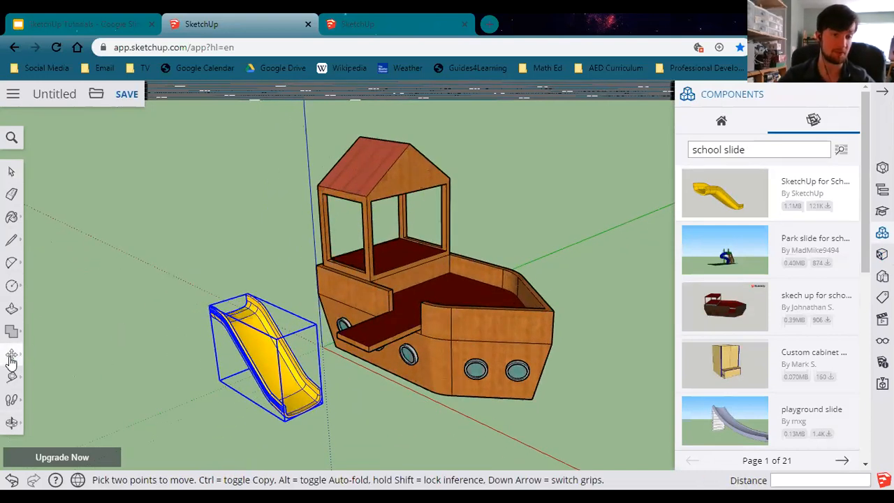
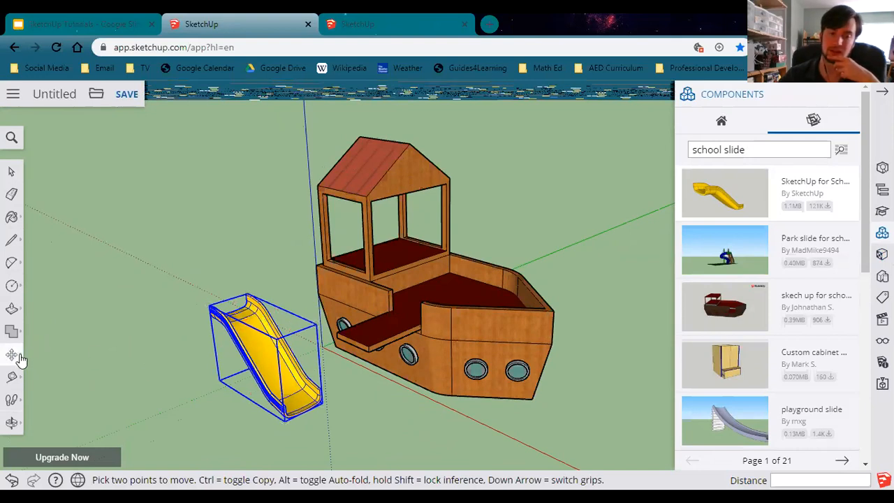
Rotate the yellow slide 90 degrees about its top end, aligning the protractor with the red axis.
{"action": "left_click", "coordinate": [21, 357]}
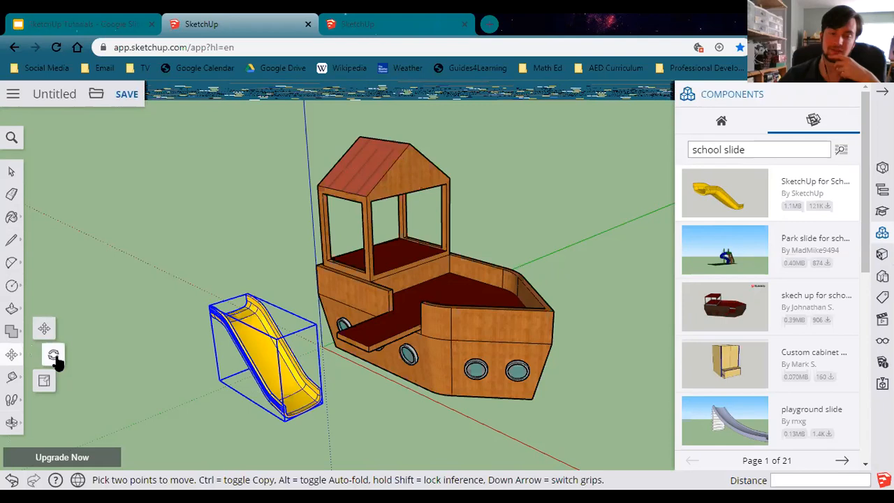
{"action": "left_click", "coordinate": [54, 355]}
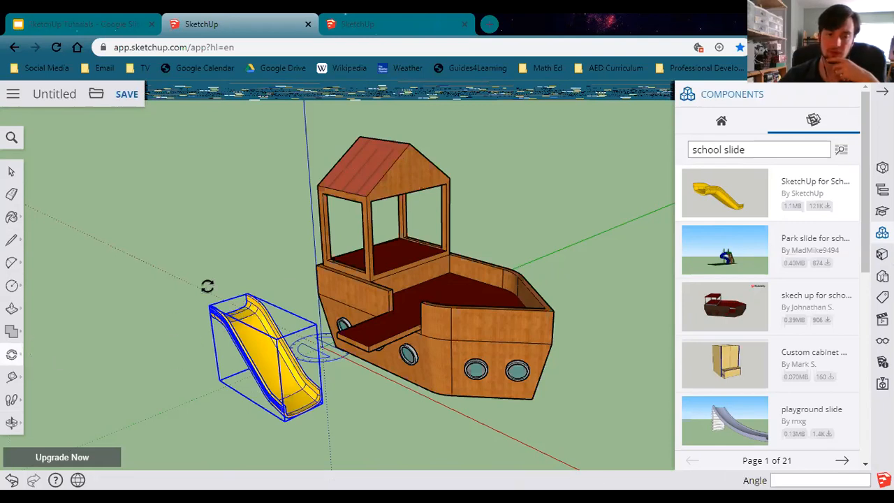
{"action": "scroll", "coordinate": [210, 288], "scroll_direction": "up", "scroll_amount": 2}
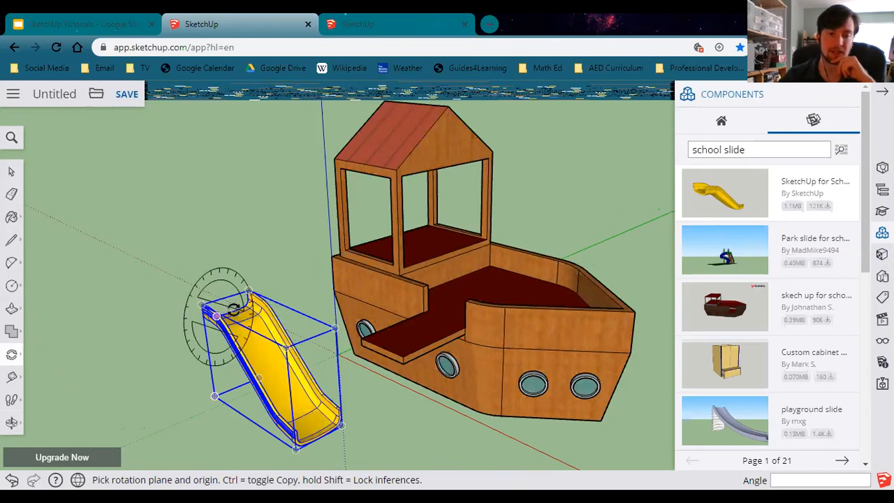
{"action": "scroll", "coordinate": [238, 312], "scroll_direction": "up", "scroll_amount": 5}
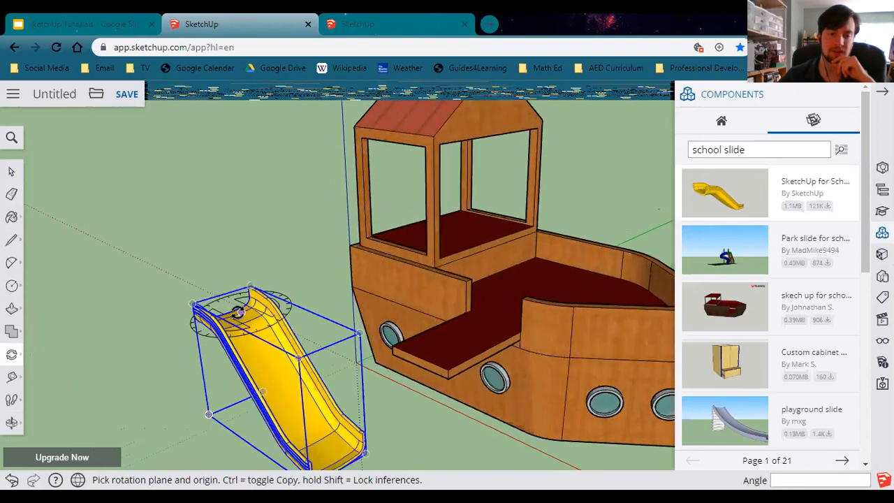
{"action": "scroll", "coordinate": [218, 305], "scroll_direction": "up", "scroll_amount": 2}
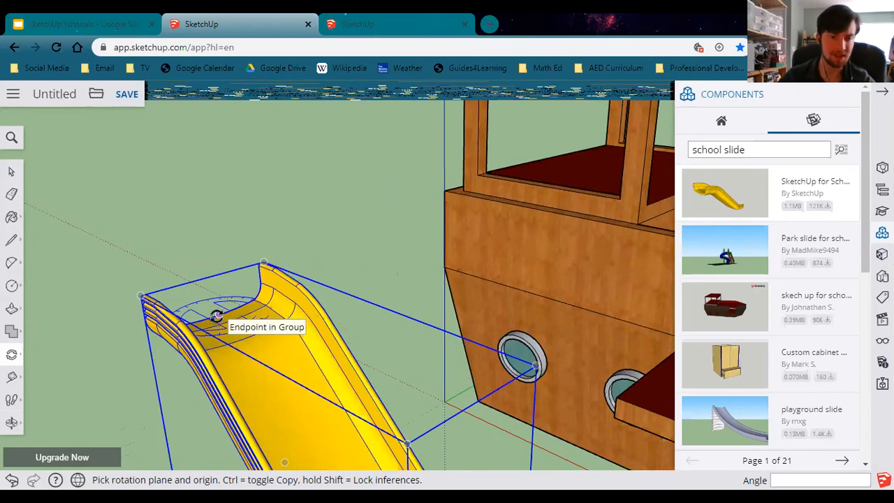
{"action": "scroll", "coordinate": [218, 315], "scroll_direction": "up", "scroll_amount": 1}
{"action": "middle_click_drag", "start_coordinate": [221, 317], "coordinate": [199, 337]}
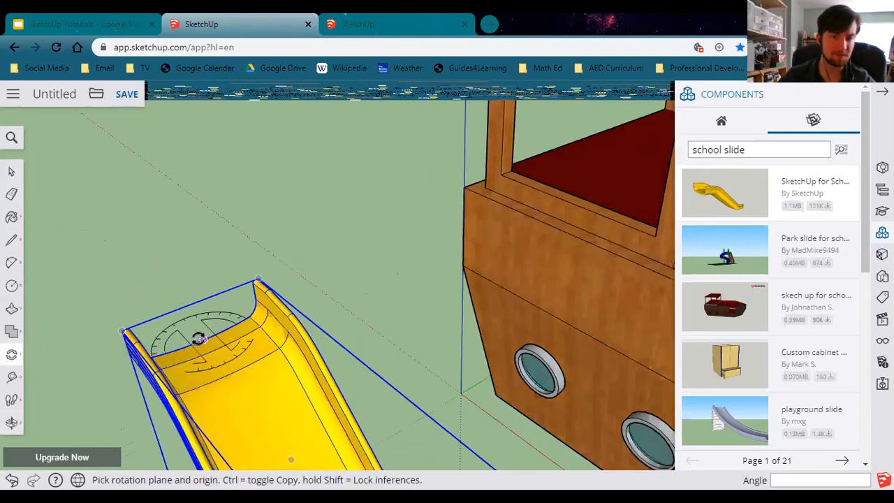
{"action": "left_click", "coordinate": [203, 340]}
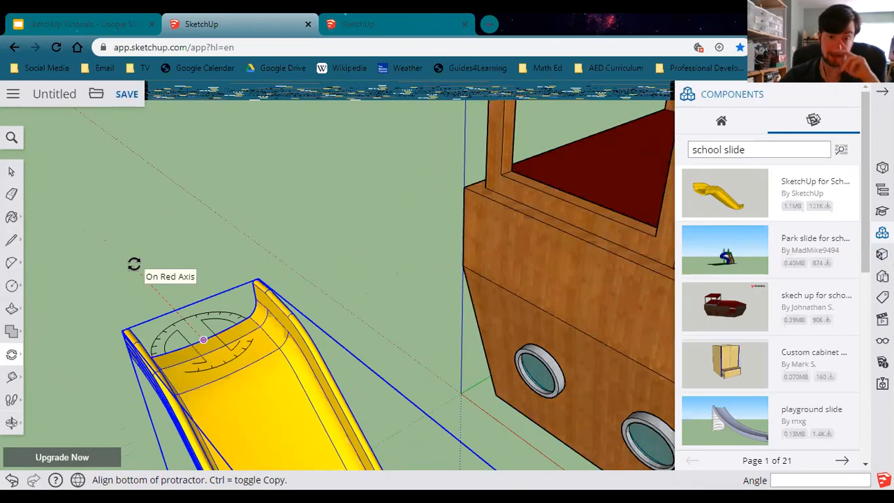
{"action": "left_click", "coordinate": [173, 259]}
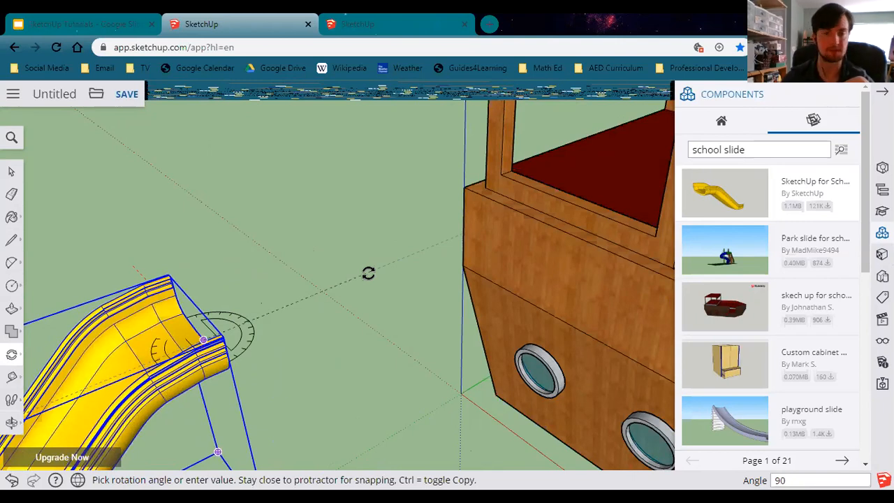
{"action": "left_click", "coordinate": [368, 273]}
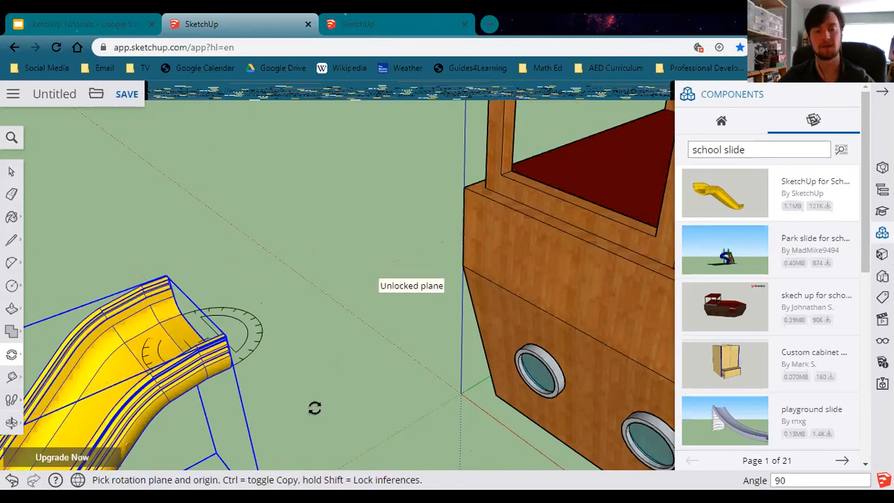
Move the slide so its top end snaps to the midpoint at the end of the red plank on the hull.
{"action": "scroll", "coordinate": [320, 372], "scroll_direction": "up", "scroll_amount": 1}
{"action": "scroll", "coordinate": [320, 373], "scroll_direction": "down", "scroll_amount": 4}
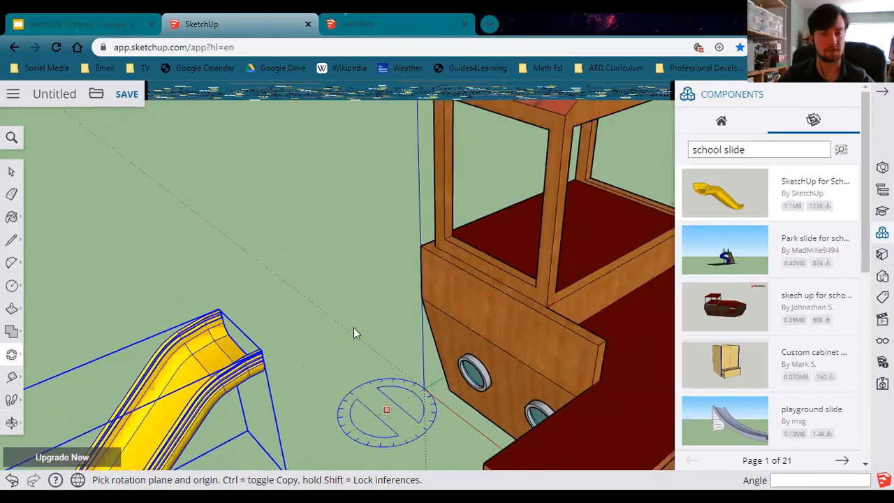
{"action": "middle_click_drag", "start_coordinate": [343, 287], "coordinate": [366, 311]}
{"action": "middle_click_drag", "start_coordinate": [301, 323], "coordinate": [349, 361]}
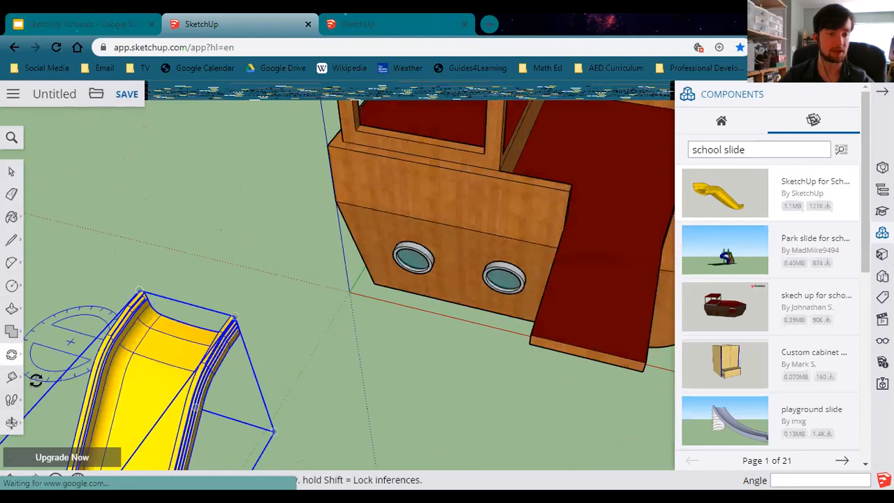
{"action": "left_click", "coordinate": [21, 358]}
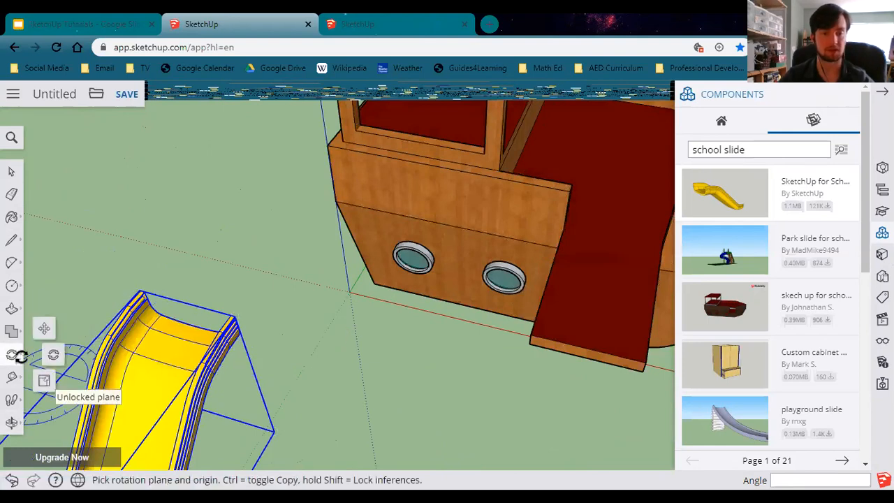
{"action": "left_click", "coordinate": [50, 328]}
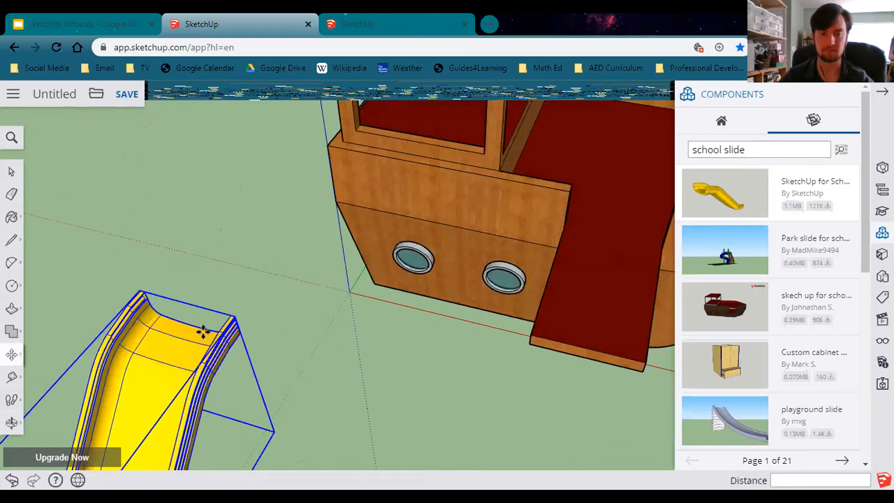
{"action": "middle_click_drag", "start_coordinate": [246, 341], "coordinate": [227, 377]}
{"action": "left_click", "coordinate": [227, 377]}
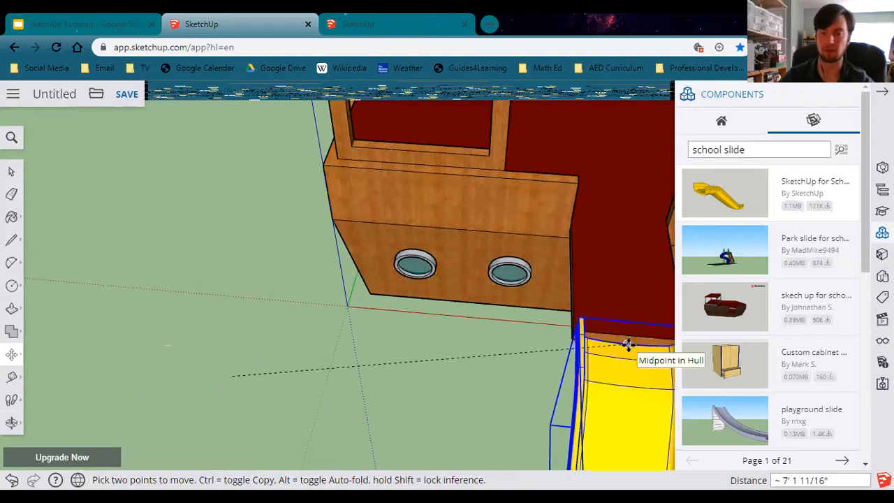
{"action": "left_click", "coordinate": [628, 345]}
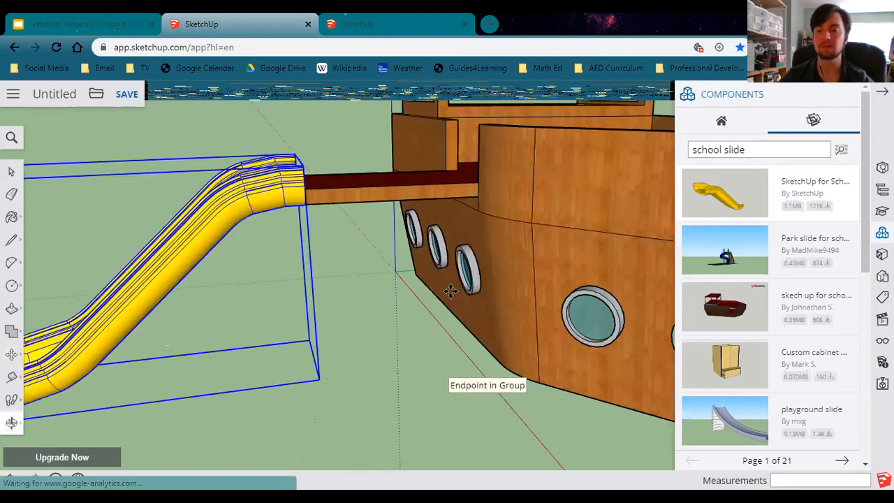
{"action": "left_click", "coordinate": [451, 290]}
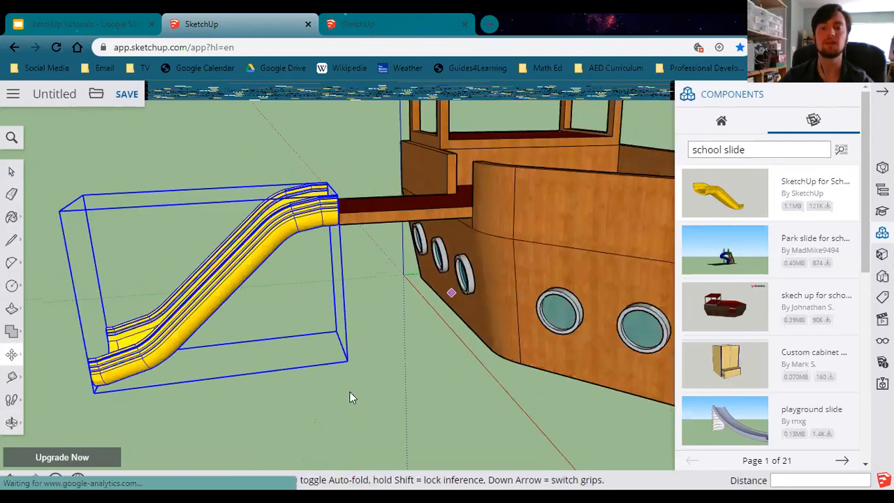
{"action": "middle_click_drag", "start_coordinate": [350, 391], "coordinate": [409, 417]}
Check the reference slide in the Google Slides tab, then search 3D Warehouse for school stairs.
{"action": "left_click", "coordinate": [60, 21]}
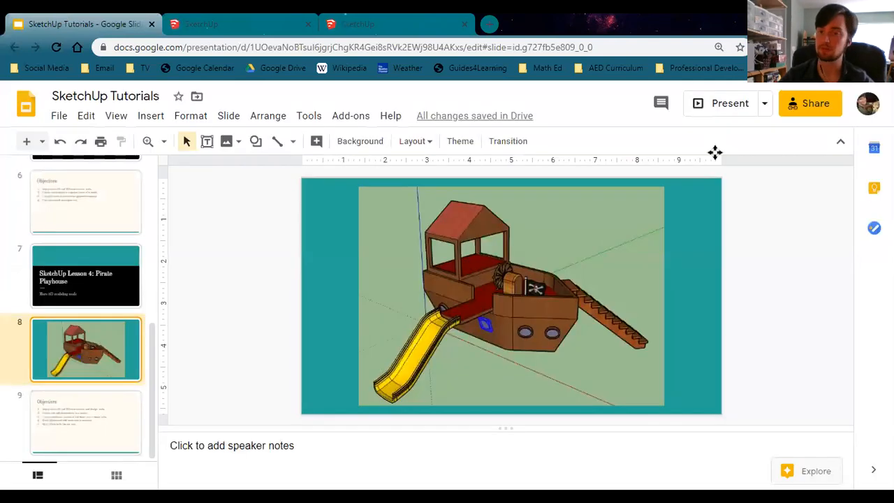
{"action": "key", "text": "ctrl+Tab"}
{"action": "double_click", "coordinate": [727, 155]}
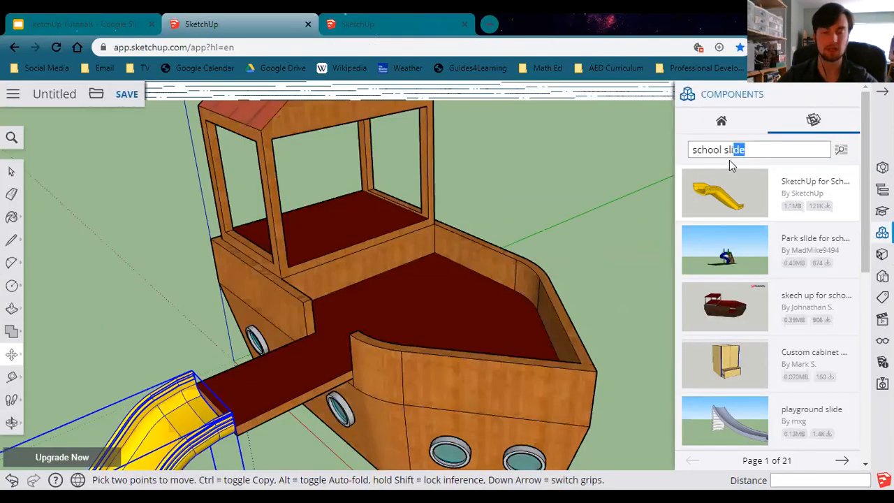
{"action": "type", "text": "stairs"}
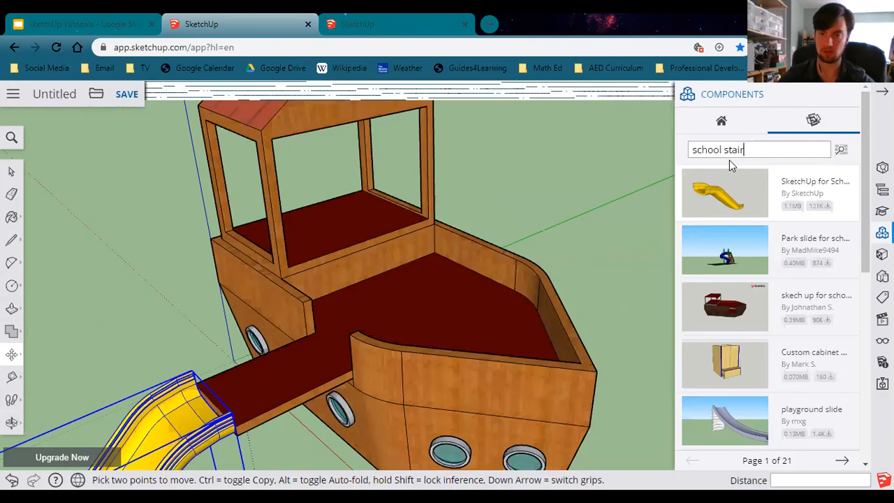
{"action": "key", "text": "Return"}
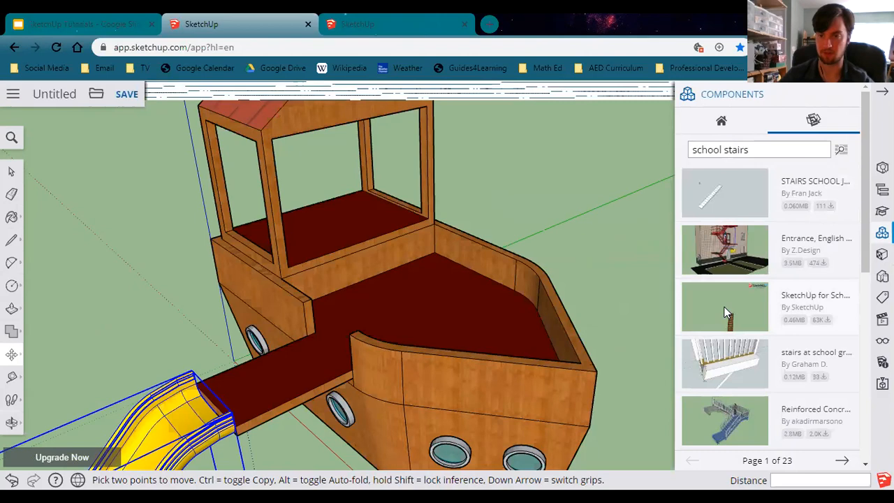
Place the SketchUp for Schools stairs model beside the hull's bow.
{"action": "left_click", "coordinate": [697, 269]}
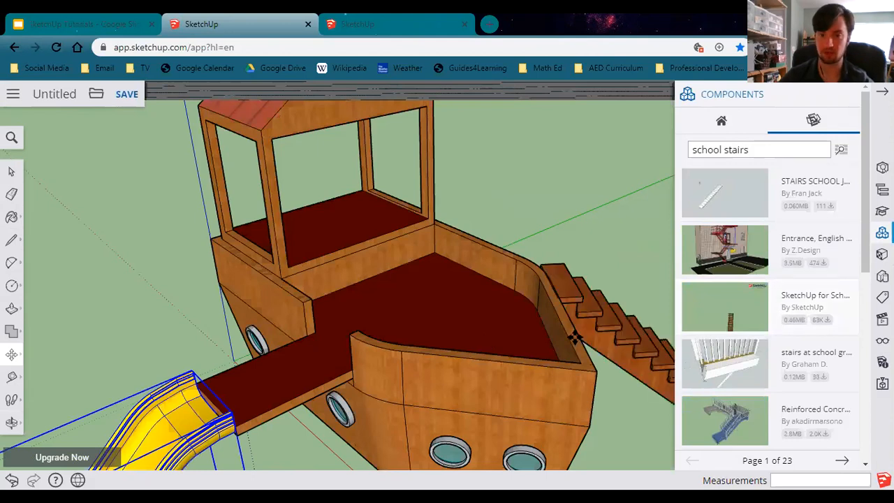
{"action": "middle_click_drag", "start_coordinate": [439, 340], "coordinate": [205, 261], "text": "shift"}
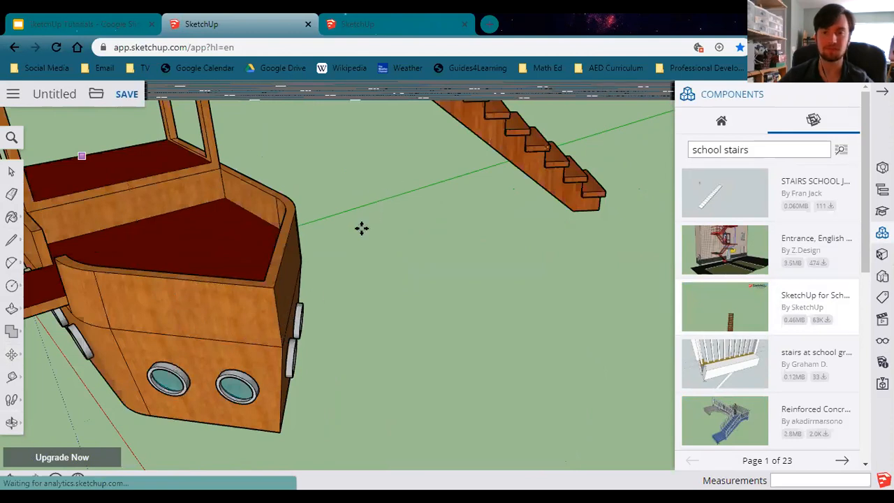
{"action": "middle_click_drag", "start_coordinate": [243, 213], "coordinate": [334, 211]}
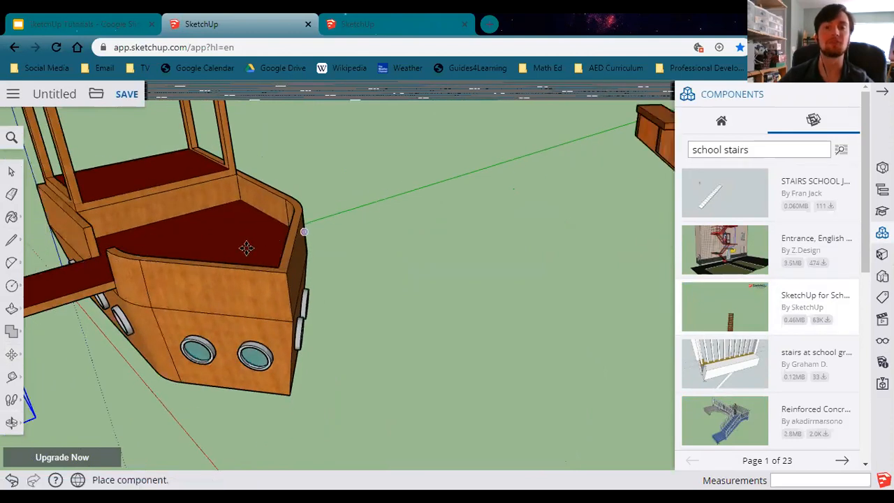
{"action": "left_click", "coordinate": [139, 229]}
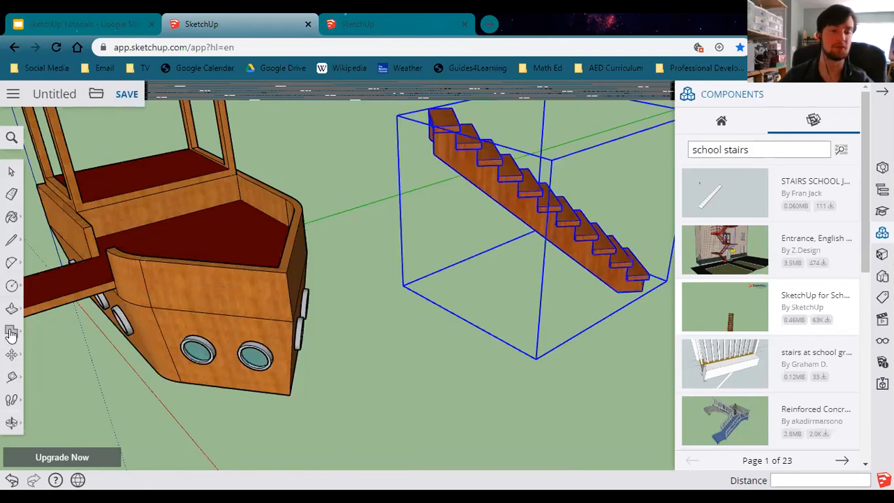
Move the stairs so their top step snaps to the midpoint of the bow's deck edge.
{"action": "left_click", "coordinate": [11, 354]}
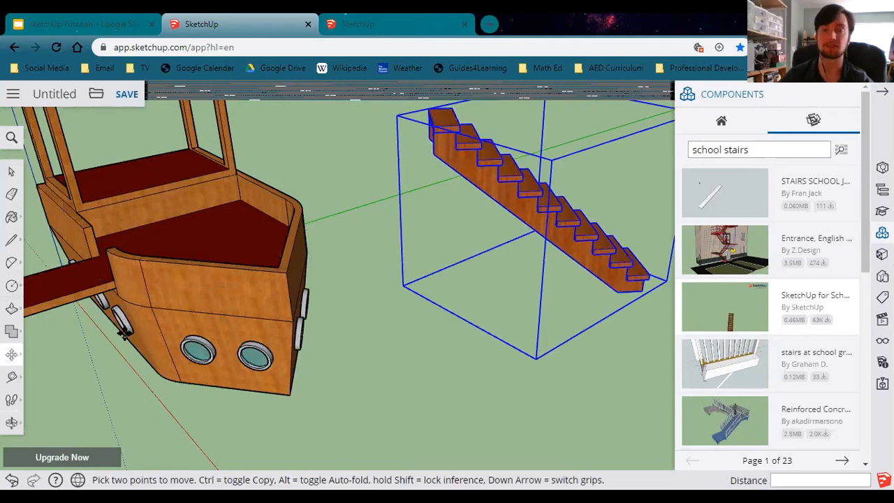
{"action": "mouse_move", "coordinate": [402, 177]}
{"action": "middle_mouse_down"}
{"action": "mouse_move", "coordinate": [356, 191]}
{"action": "mouse_move", "coordinate": [395, 168]}
{"action": "mouse_move", "coordinate": [401, 177]}
{"action": "middle_mouse_up"}
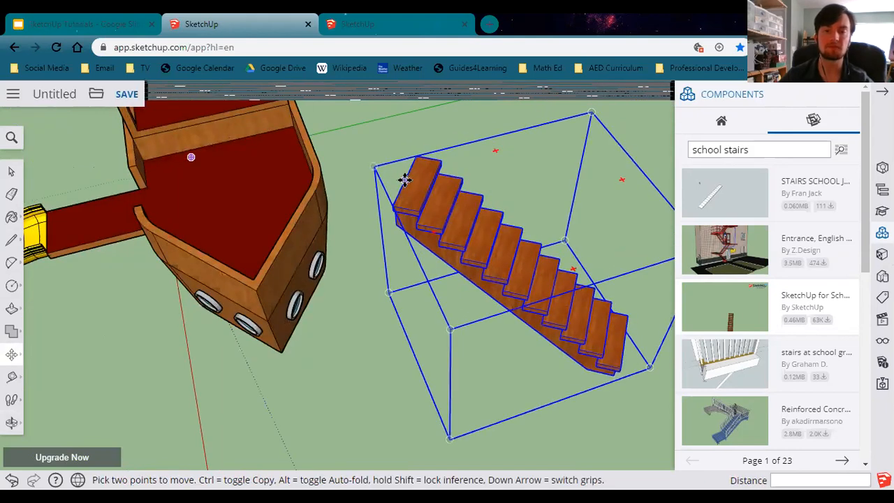
{"action": "left_click", "coordinate": [405, 178]}
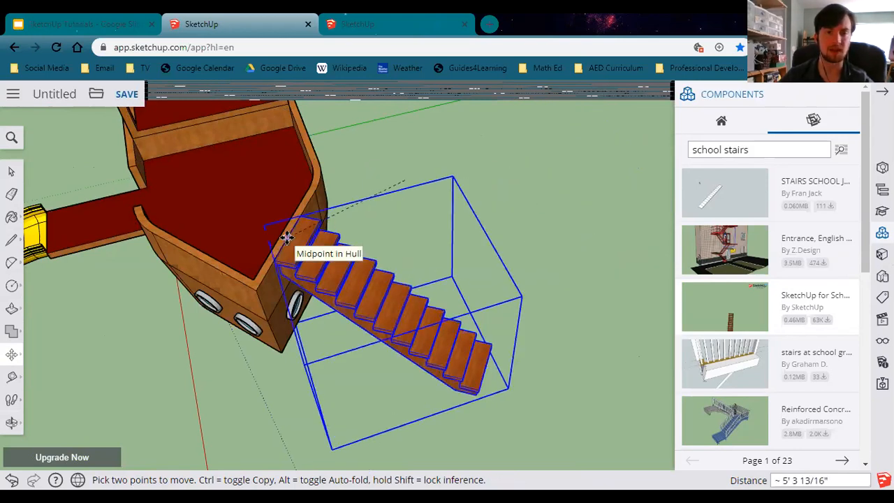
{"action": "left_click", "coordinate": [287, 238]}
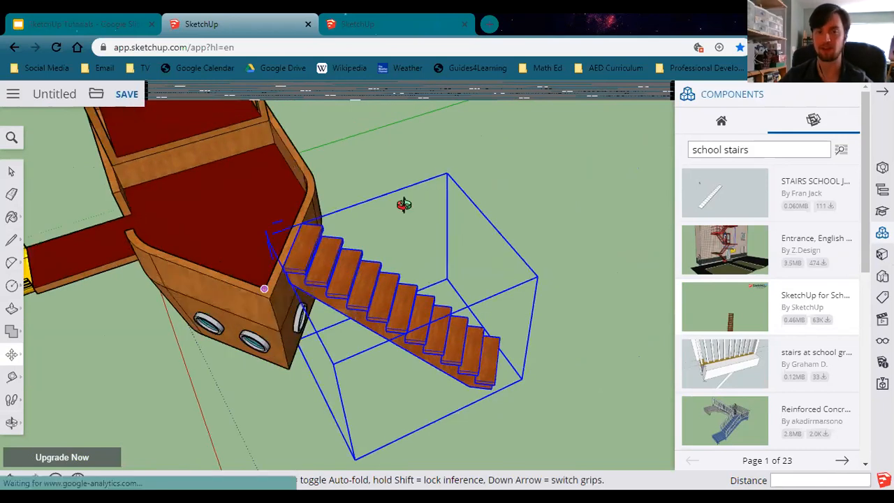
{"action": "middle_click_drag", "start_coordinate": [406, 202], "coordinate": [328, 228]}
{"action": "middle_click_drag", "start_coordinate": [181, 260], "coordinate": [294, 203]}
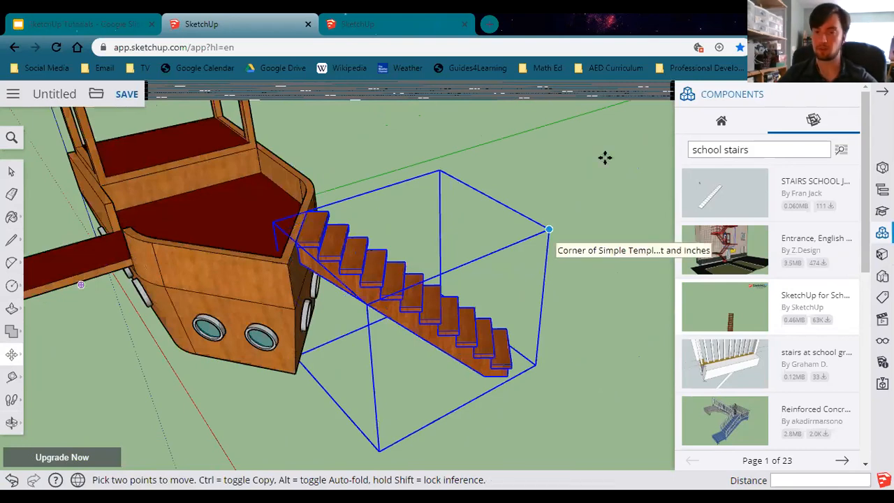
Search 3D Warehouse for school steering wheel.
{"action": "left_click", "coordinate": [770, 147]}
{"action": "left_click", "coordinate": [765, 150]}
{"action": "key", "text": "BackSpace"}
{"action": "key", "text": "BackSpace"}
{"action": "key", "text": "BackSpace"}
{"action": "key", "text": "BackSpace"}
{"action": "type", "text": "eering wheel"}
{"action": "key", "text": "Return"}
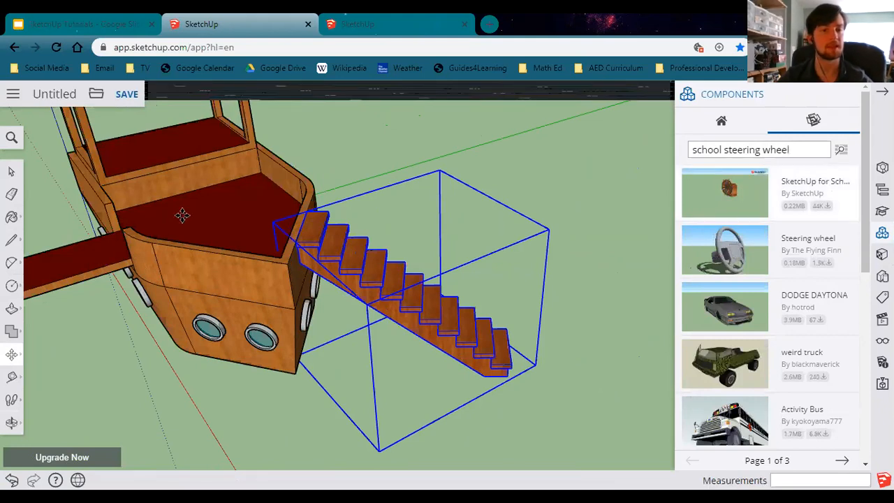
Place the SketchUp for Schools steering wheel model on the bow deck of the hull.
{"action": "left_click", "coordinate": [754, 203]}
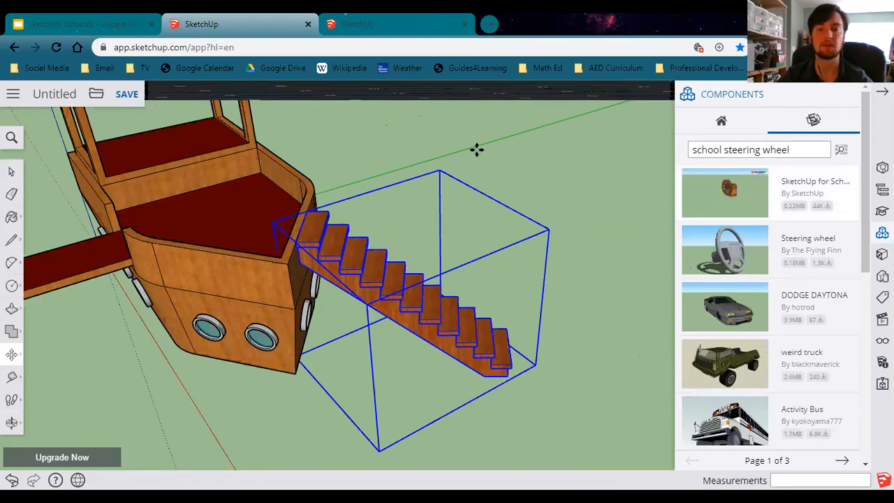
{"action": "left_click", "coordinate": [531, 163]}
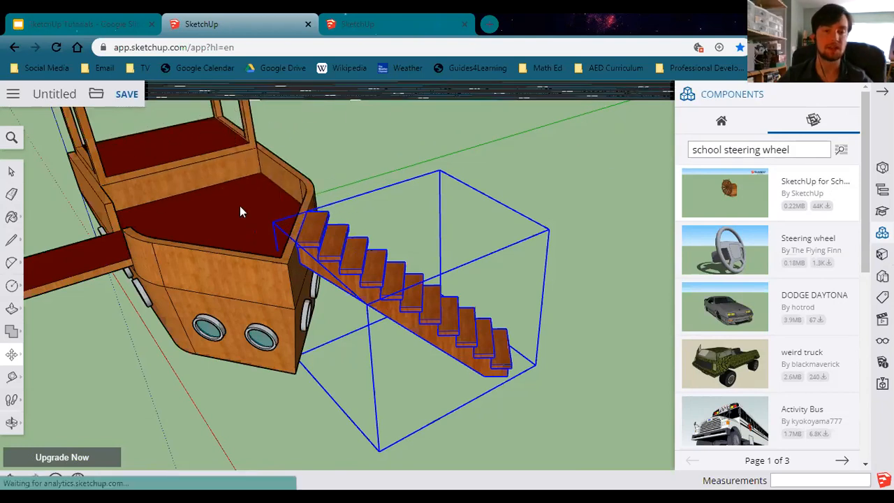
{"action": "scroll", "coordinate": [240, 209], "scroll_direction": "up", "scroll_amount": 5}
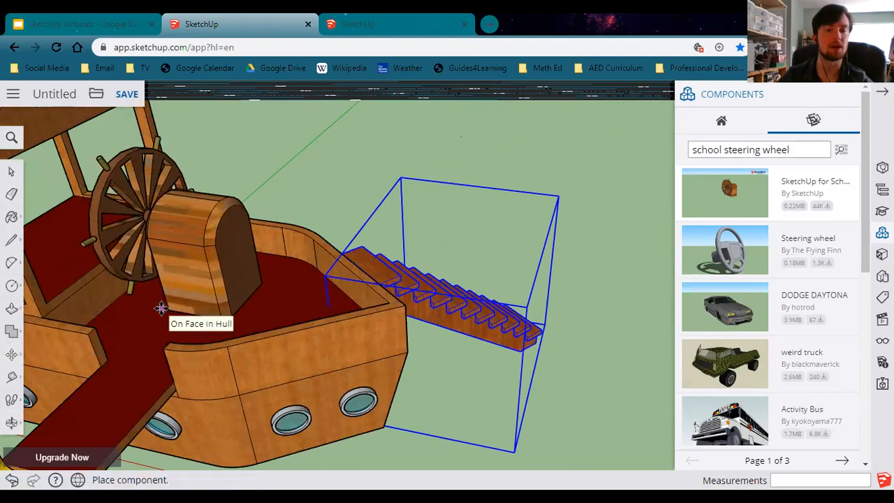
{"action": "left_click", "coordinate": [160, 308]}
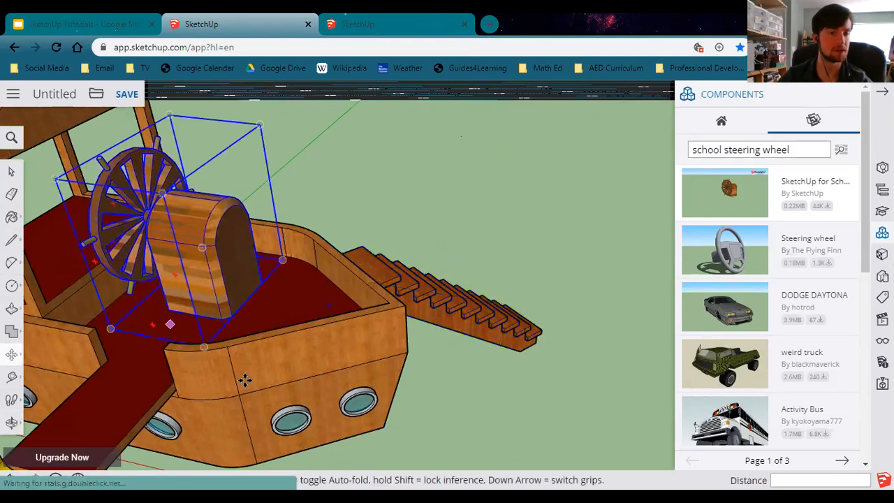
{"action": "scroll", "coordinate": [159, 248], "scroll_direction": "down", "scroll_amount": 1}
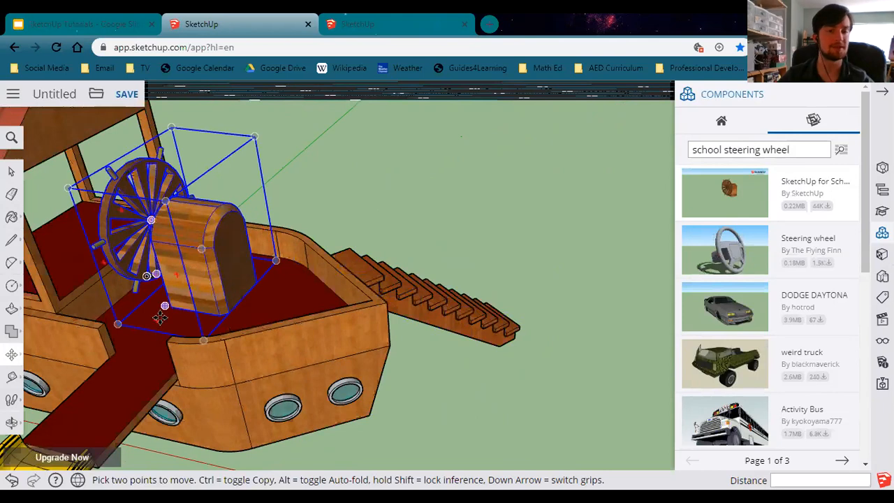
{"action": "middle_click_drag", "start_coordinate": [277, 340], "coordinate": [10, 349]}
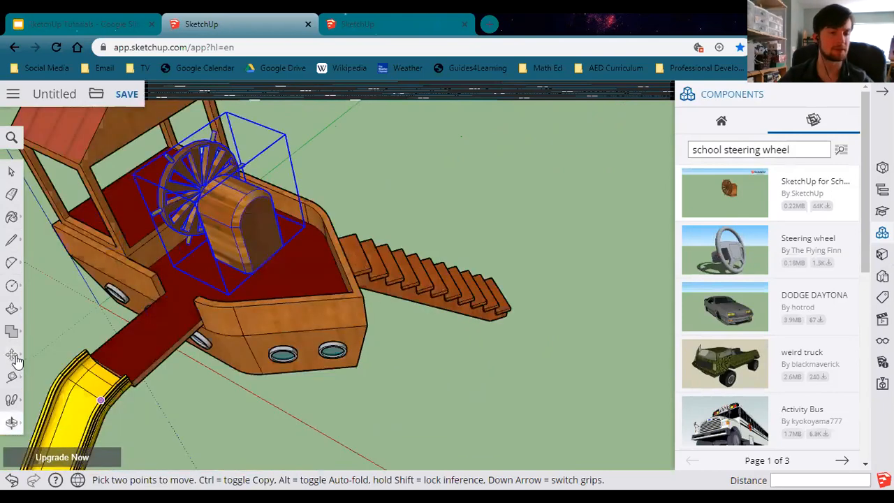
Scale the steering wheel down uniformly with the Scale tool using a top corner grip.
{"action": "left_click", "coordinate": [12, 357]}
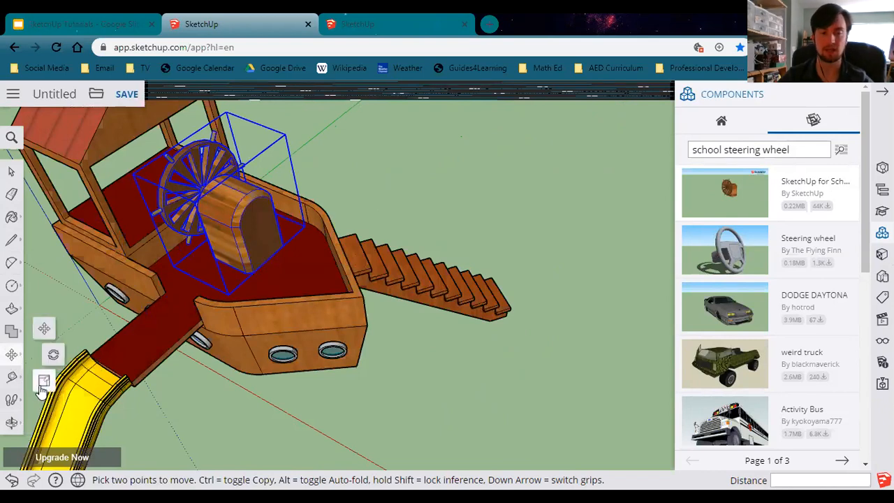
{"action": "left_click", "coordinate": [44, 384]}
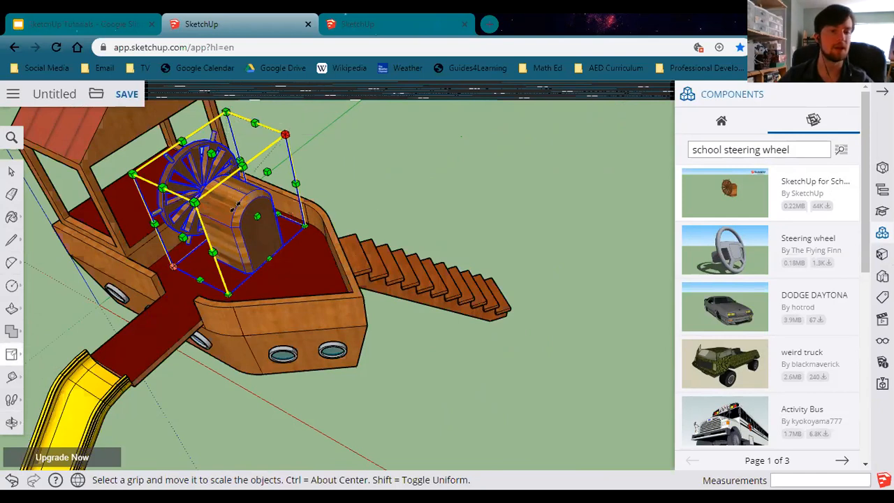
{"action": "left_click_drag", "start_coordinate": [285, 134], "coordinate": [238, 189]}
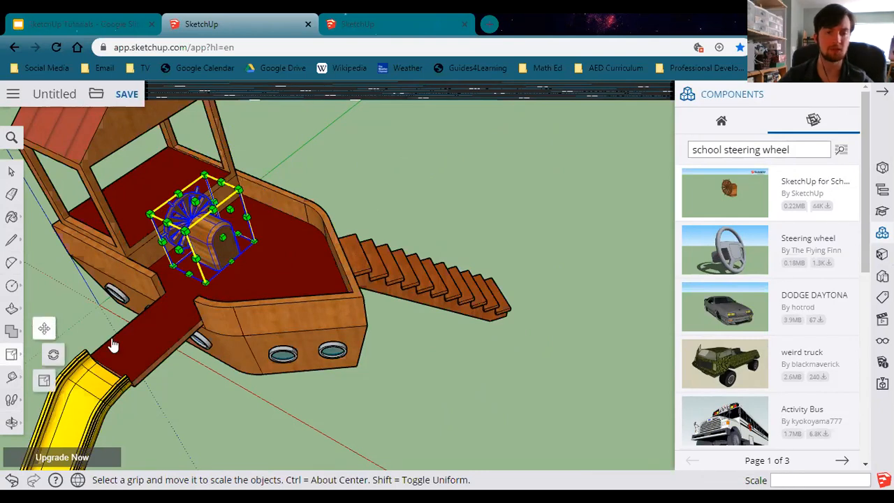
Move the steering wheel by its bottom midpoint to a new spot on the bow deck.
{"action": "key", "text": "m"}
{"action": "scroll", "coordinate": [245, 269], "scroll_direction": "up", "scroll_amount": 1}
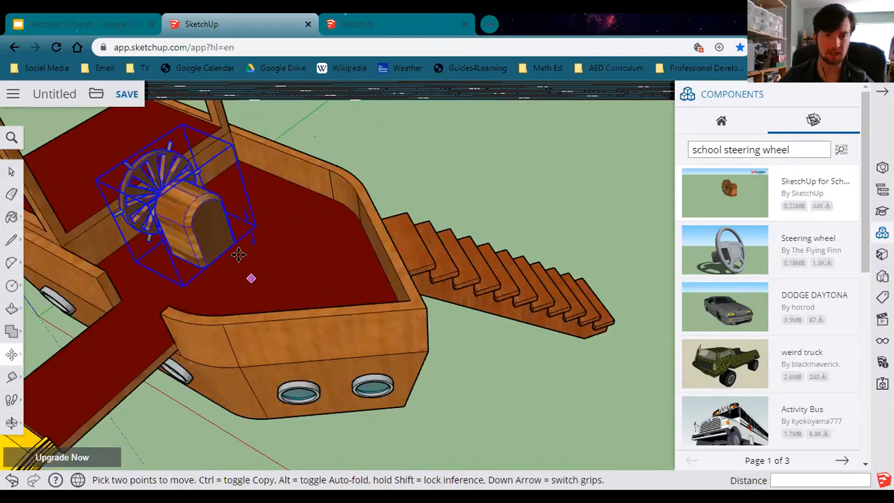
{"action": "scroll", "coordinate": [230, 262], "scroll_direction": "up", "scroll_amount": 2}
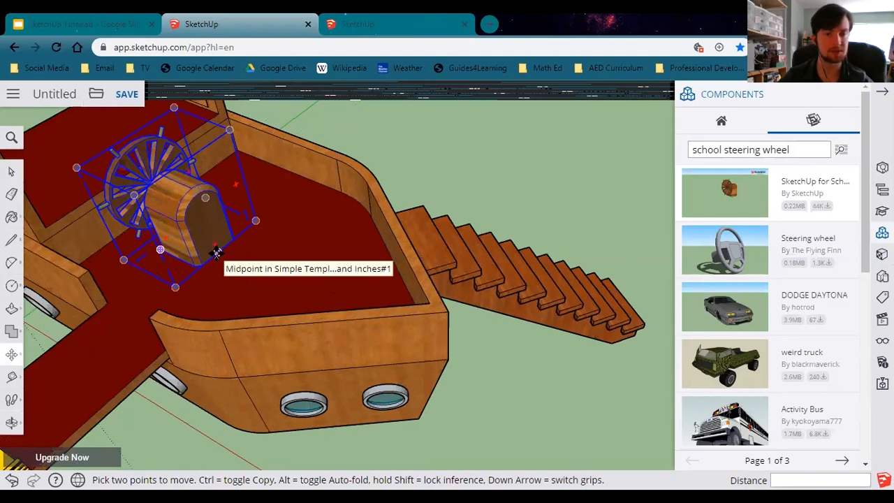
{"action": "left_click", "coordinate": [217, 253]}
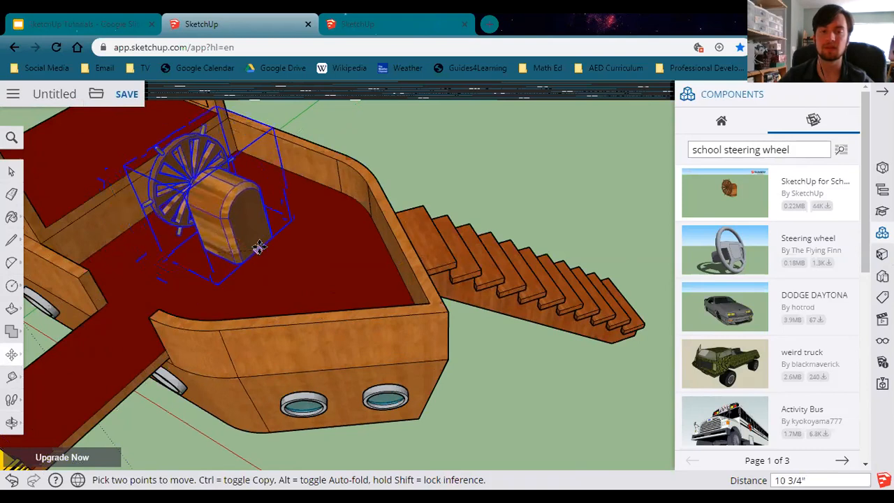
{"action": "middle_click_drag", "start_coordinate": [256, 316], "coordinate": [234, 323]}
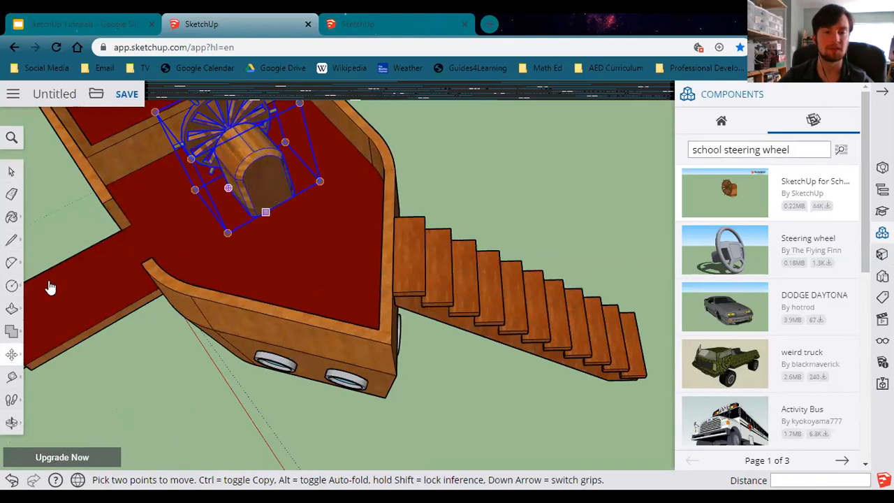
{"action": "left_click", "coordinate": [277, 205]}
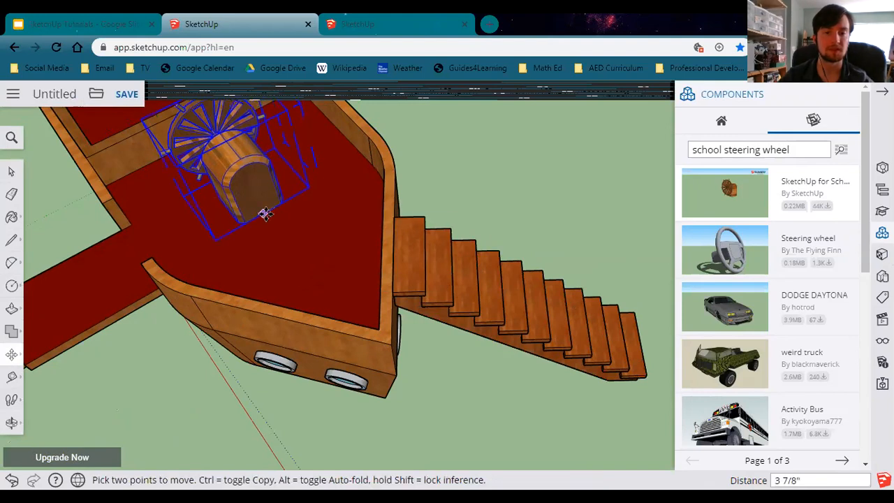
{"action": "left_click", "coordinate": [277, 209]}
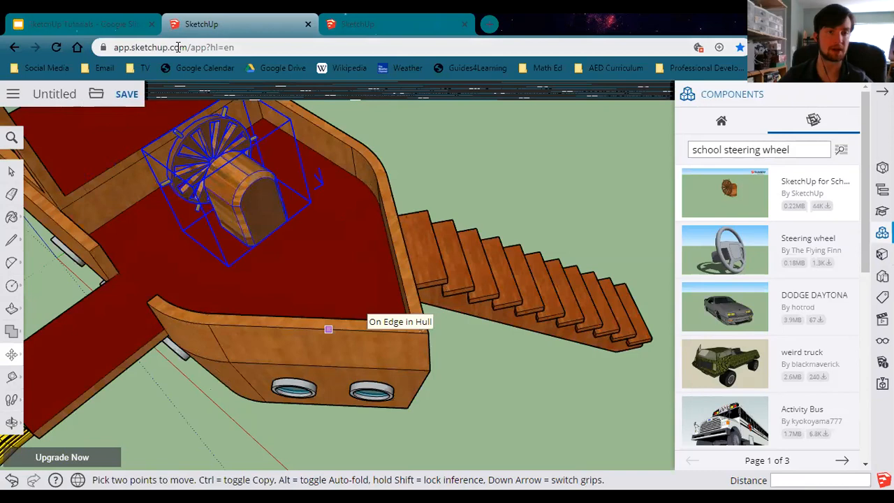
Check the reference slide, search 3D Warehouse for pirate flag, and browse the results.
{"action": "left_click", "coordinate": [84, 20]}
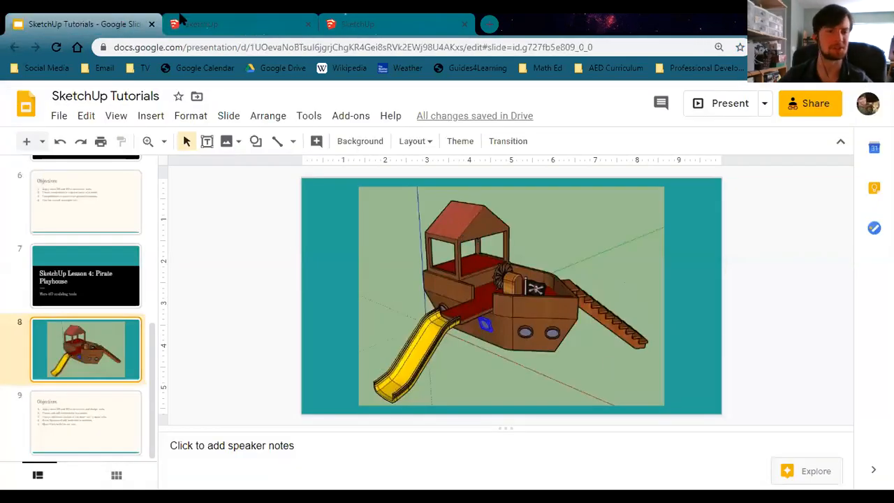
{"action": "key", "text": "ctrl+Tab"}
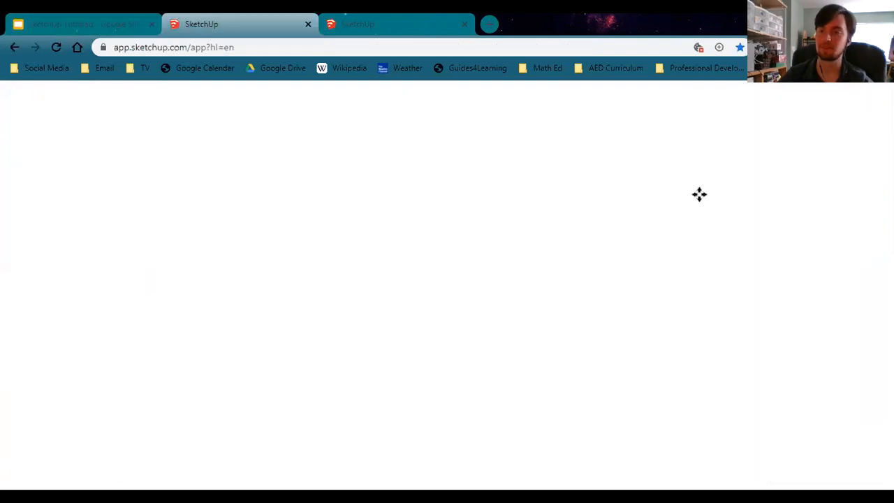
{"action": "type", "text": "pir"}
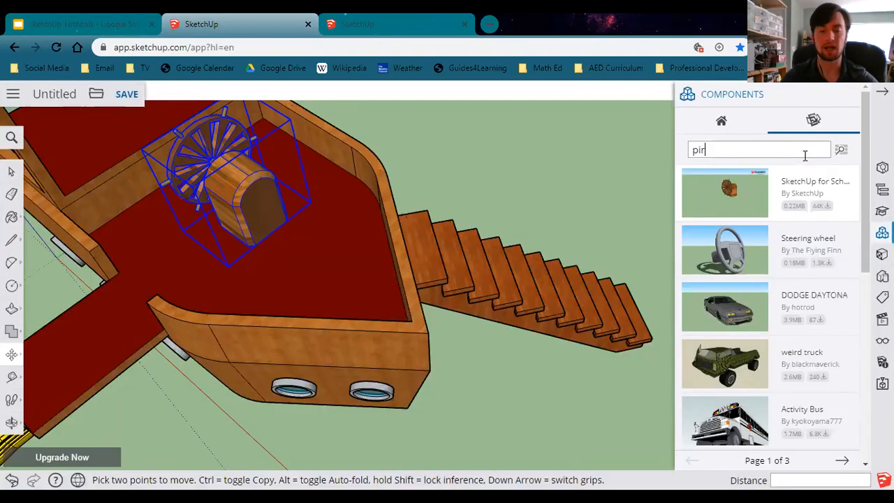
{"action": "type", "text": "ate flag"}
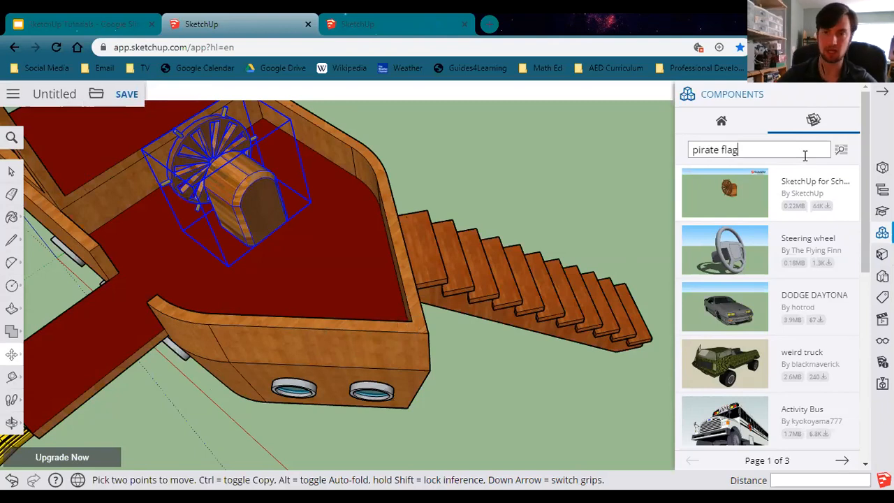
{"action": "key", "text": "Return"}
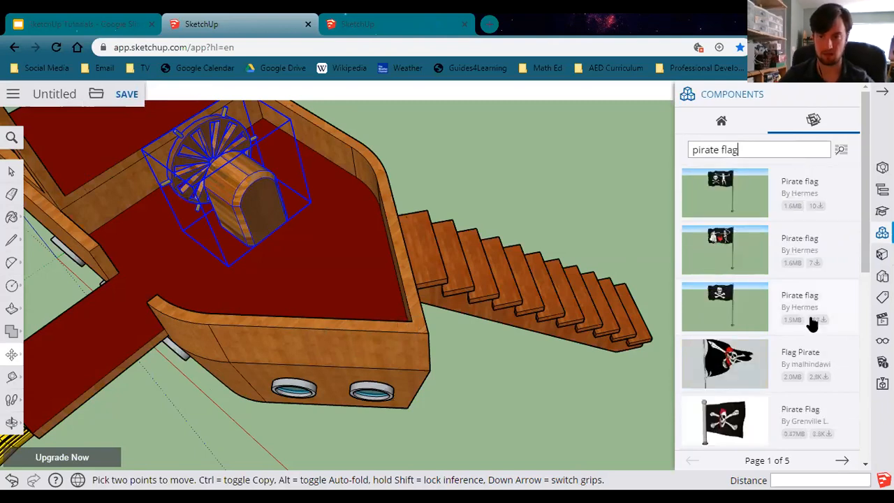
{"action": "scroll", "coordinate": [812, 326], "scroll_direction": "down", "scroll_amount": 3}
{"action": "scroll", "coordinate": [813, 325], "scroll_direction": "up", "scroll_amount": 1}
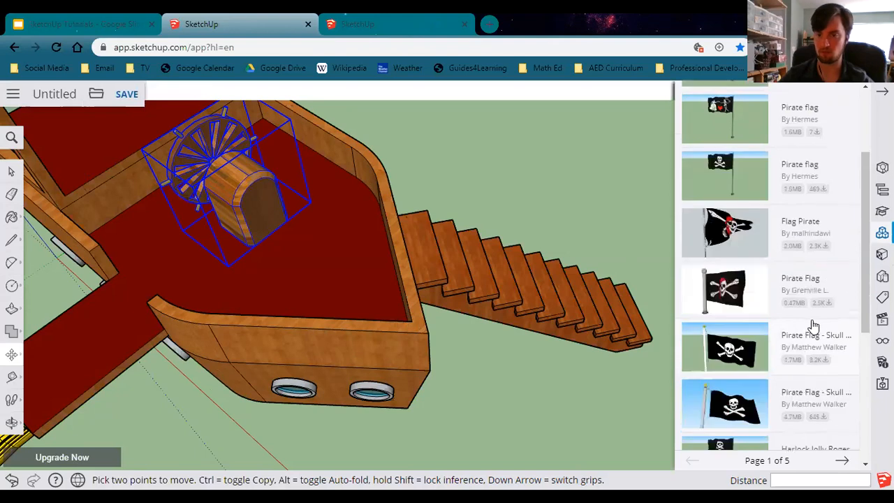
{"action": "scroll", "coordinate": [814, 326], "scroll_direction": "down", "scroll_amount": 1}
{"action": "scroll", "coordinate": [812, 326], "scroll_direction": "down", "scroll_amount": 1}
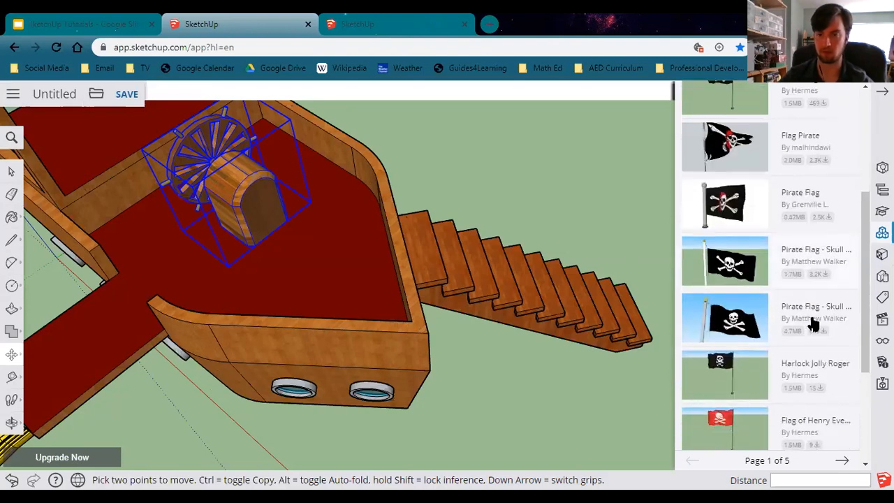
{"action": "scroll", "coordinate": [803, 314], "scroll_direction": "down", "scroll_amount": 2}
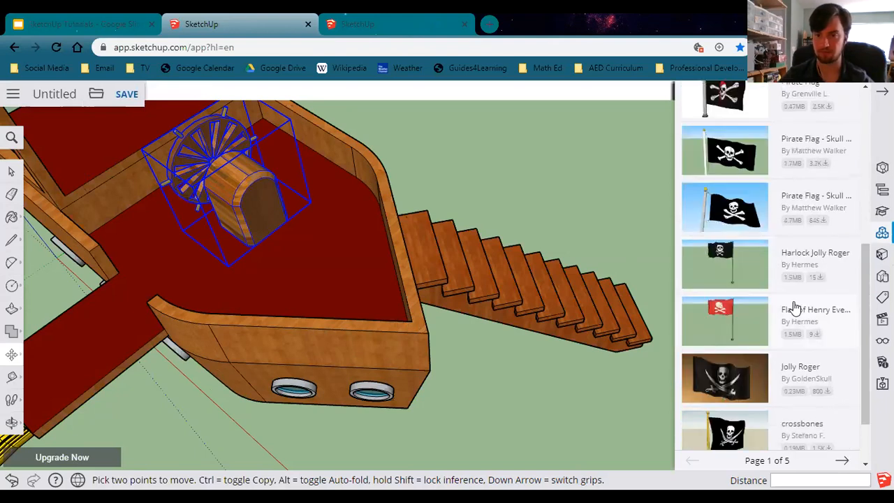
{"action": "scroll", "coordinate": [773, 246], "scroll_direction": "up", "scroll_amount": 4}
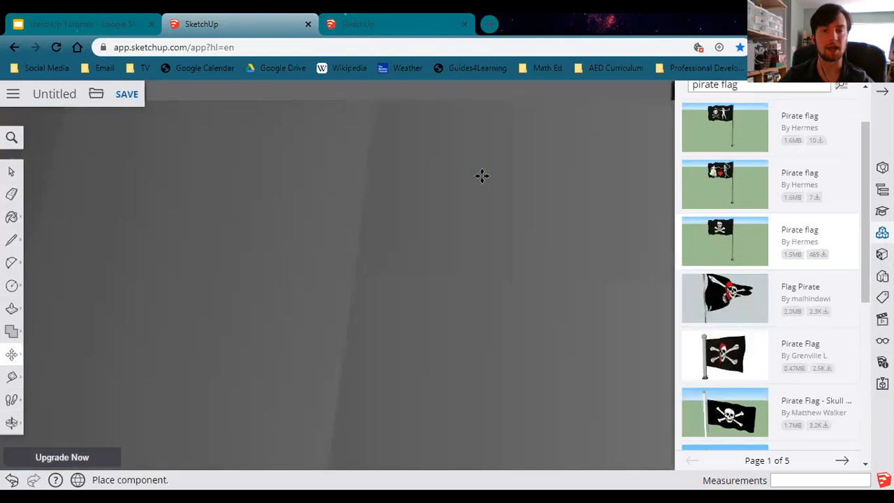
Place the Pirate flag component by Hermes into the model beside the playhouse.
{"action": "scroll", "coordinate": [485, 177], "scroll_direction": "down", "scroll_amount": 5}
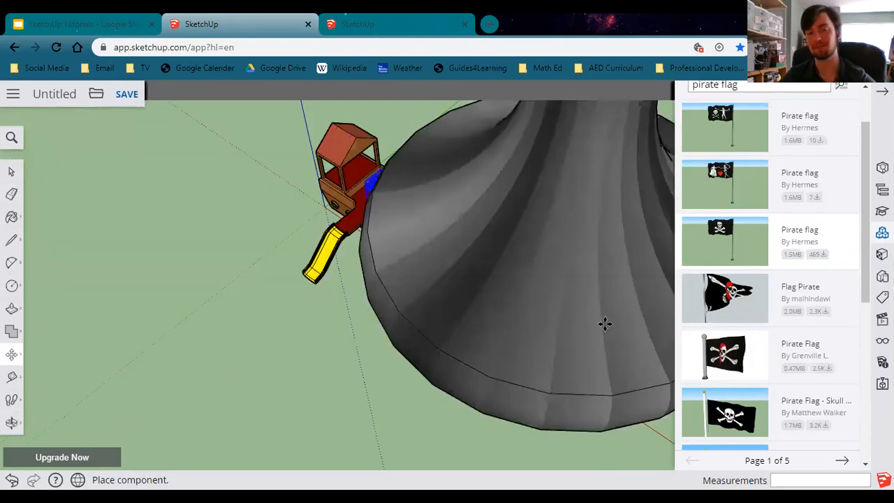
{"action": "scroll", "coordinate": [514, 285], "scroll_direction": "down", "scroll_amount": 2}
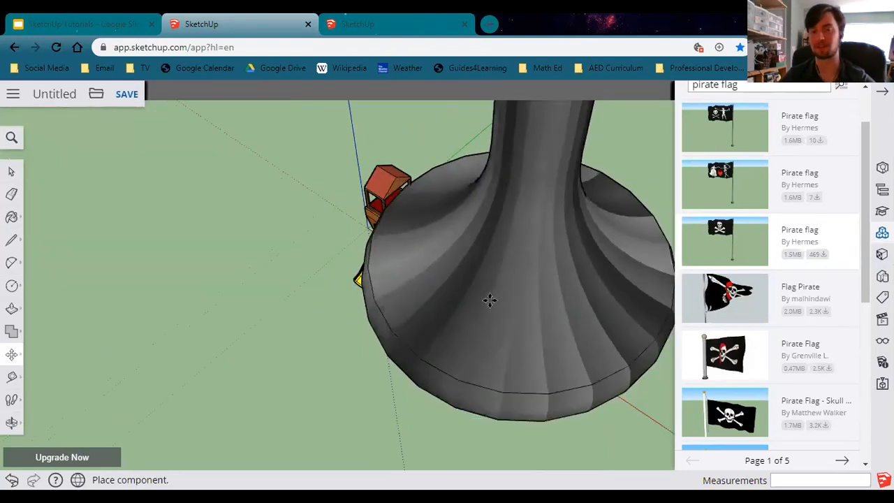
{"action": "key", "text": "Escape"}
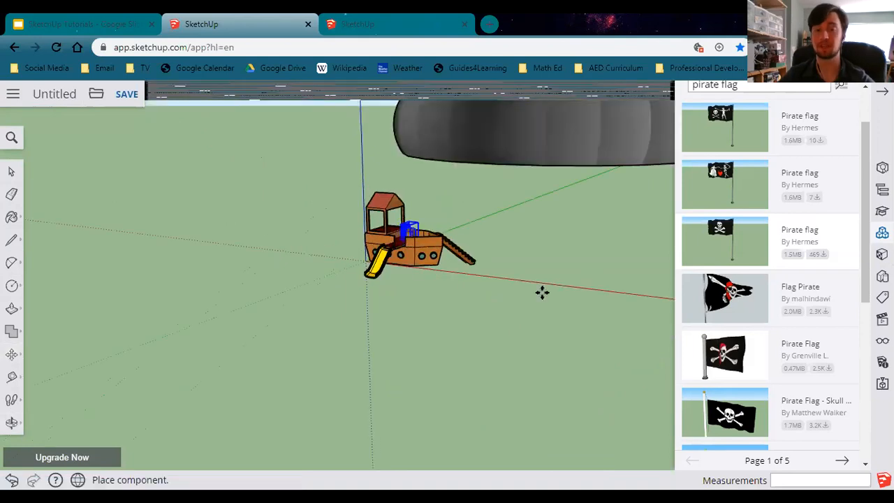
{"action": "left_click", "coordinate": [555, 316]}
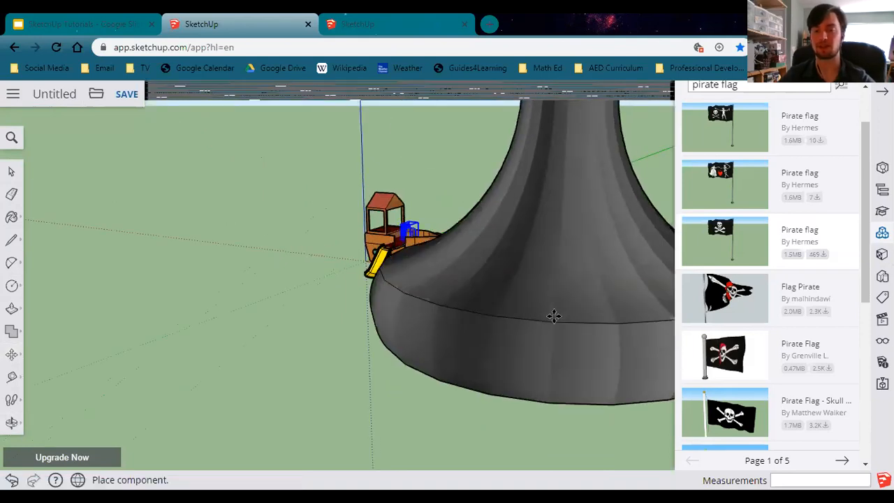
Move the pirate flag to stand near the model's origin.
{"action": "scroll", "coordinate": [572, 213], "scroll_direction": "down", "scroll_amount": 1}
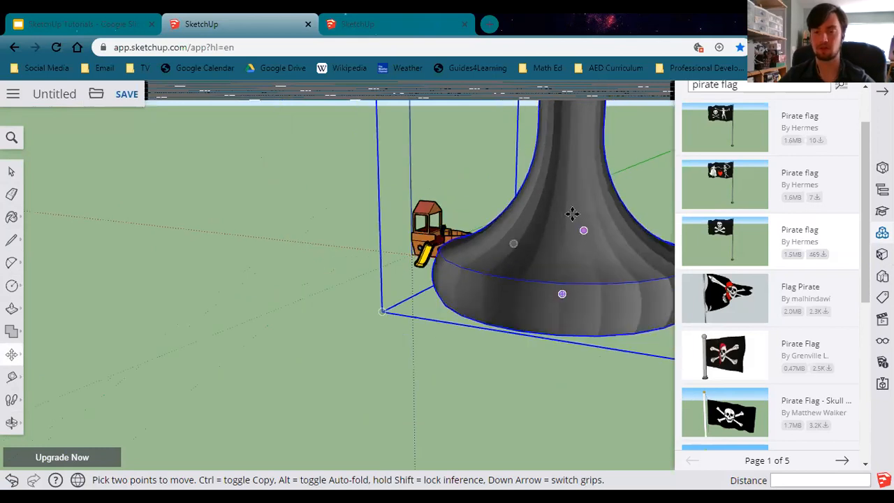
{"action": "scroll", "coordinate": [579, 220], "scroll_direction": "down", "scroll_amount": 2}
{"action": "middle_click_drag", "start_coordinate": [387, 207], "coordinate": [406, 198]}
{"action": "scroll", "coordinate": [499, 158], "scroll_direction": "down", "scroll_amount": 3}
{"action": "middle_click_drag", "start_coordinate": [322, 354], "coordinate": [407, 230]}
{"action": "key", "text": "m"}
{"action": "scroll", "coordinate": [407, 230], "scroll_direction": "down", "scroll_amount": 3}
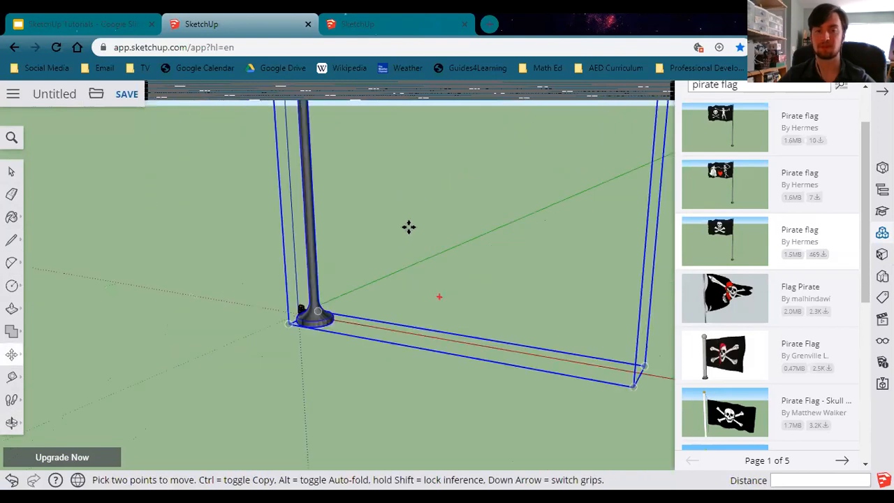
{"action": "middle_click_drag", "start_coordinate": [386, 352], "coordinate": [375, 343]}
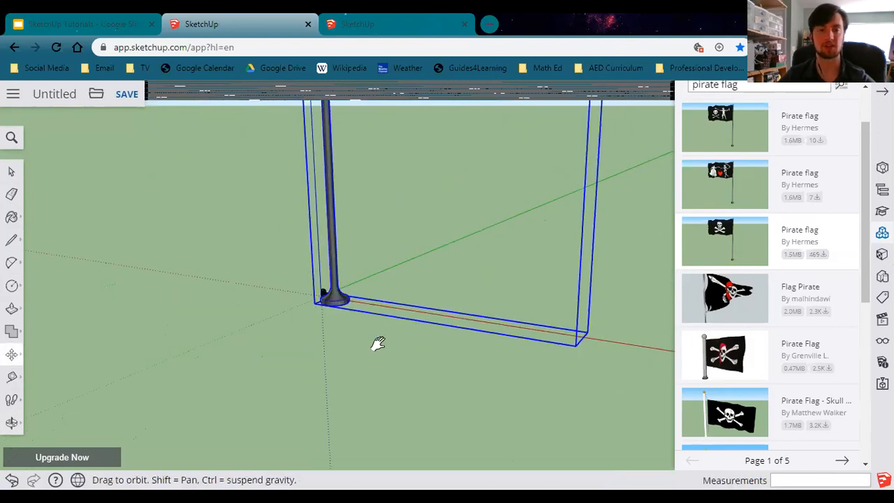
{"action": "middle_click_drag", "start_coordinate": [413, 290], "coordinate": [550, 354], "text": "shift"}
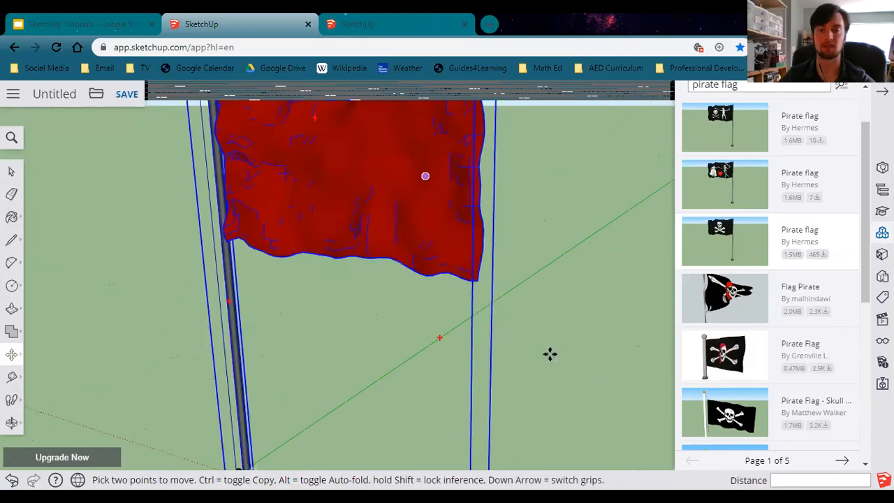
{"action": "scroll", "coordinate": [283, 363], "scroll_direction": "down", "scroll_amount": 2}
{"action": "middle_click_drag", "start_coordinate": [283, 363], "coordinate": [237, 381]}
{"action": "middle_click_drag", "start_coordinate": [484, 290], "coordinate": [440, 310]}
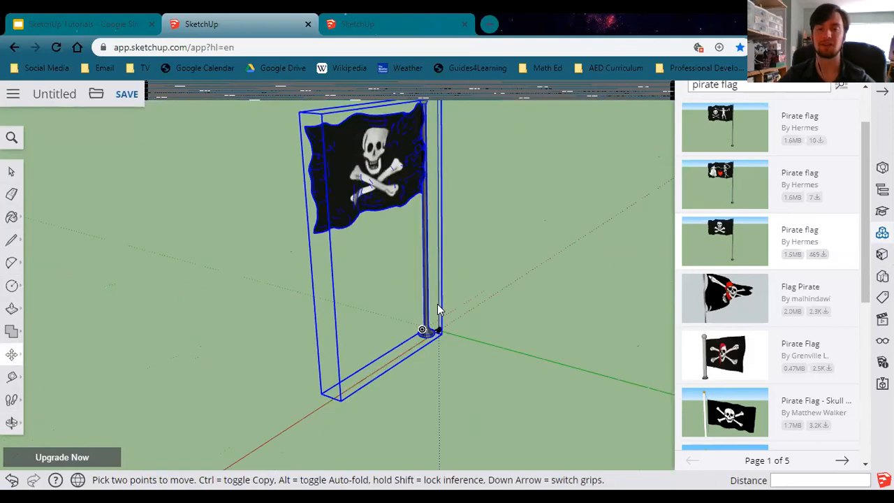
{"action": "middle_click_drag", "start_coordinate": [351, 195], "coordinate": [311, 259]}
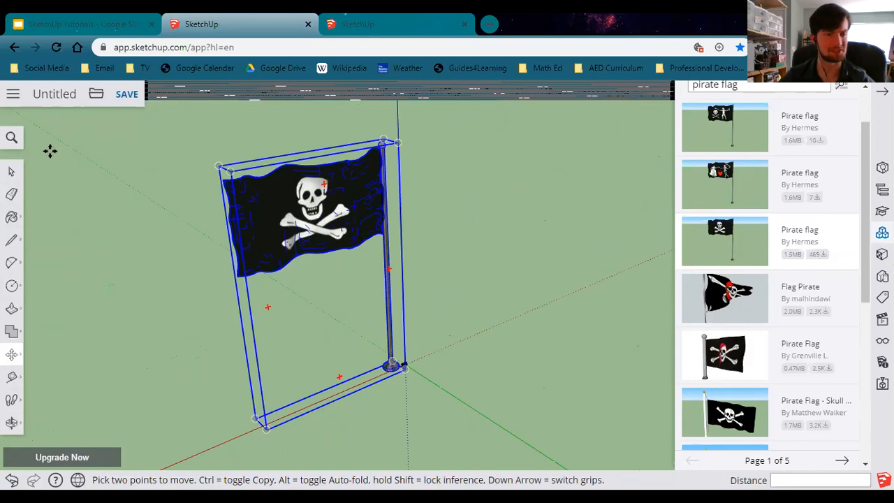
Scale the pirate flag down uniformly by a corner grip to a scale of about 0.12.
{"action": "left_click", "coordinate": [47, 384]}
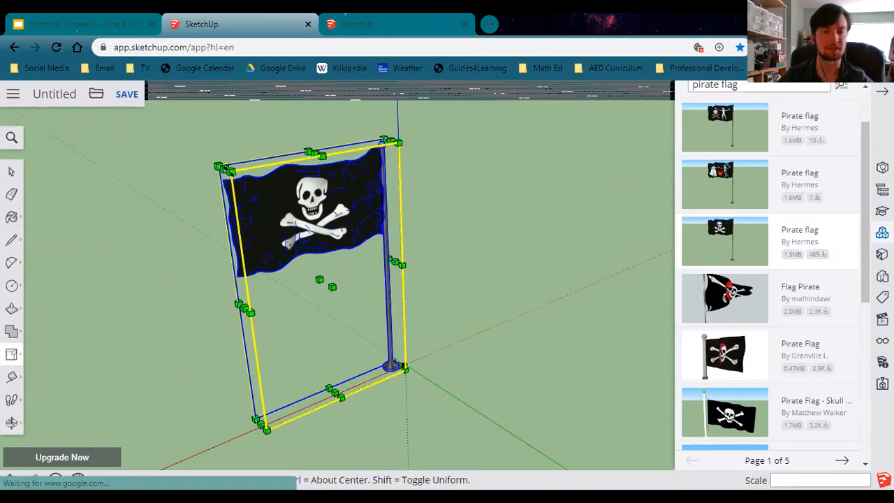
{"action": "left_click_drag", "start_coordinate": [225, 170], "coordinate": [342, 313]}
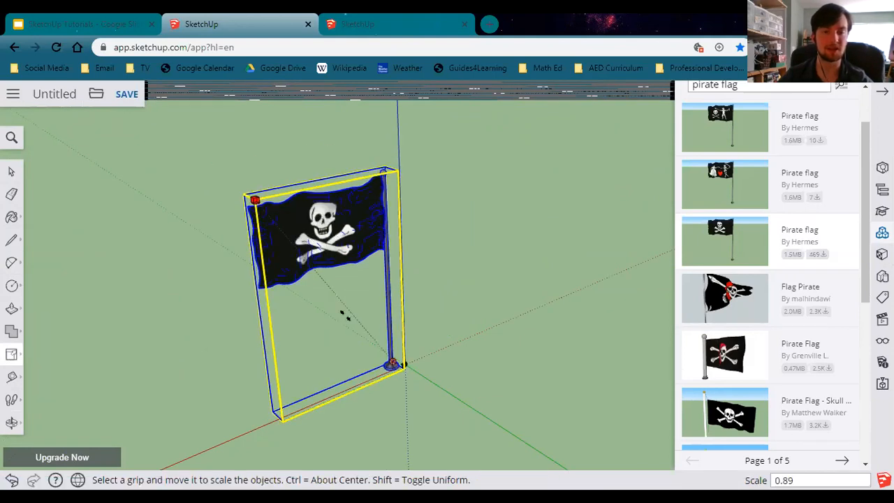
{"action": "left_click_drag", "start_coordinate": [376, 345], "coordinate": [381, 349]}
{"action": "scroll", "coordinate": [385, 352], "scroll_direction": "up", "scroll_amount": 1}
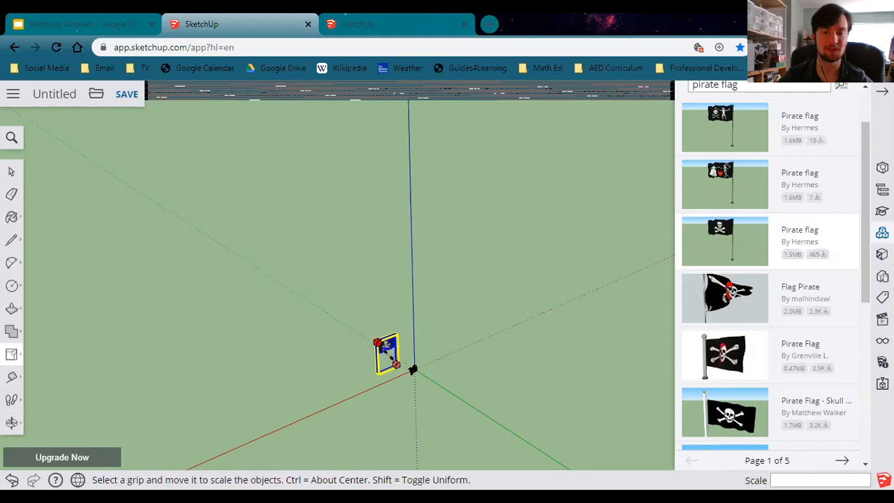
{"action": "scroll", "coordinate": [387, 350], "scroll_direction": "up", "scroll_amount": 1}
{"action": "scroll", "coordinate": [391, 357], "scroll_direction": "up", "scroll_amount": 1}
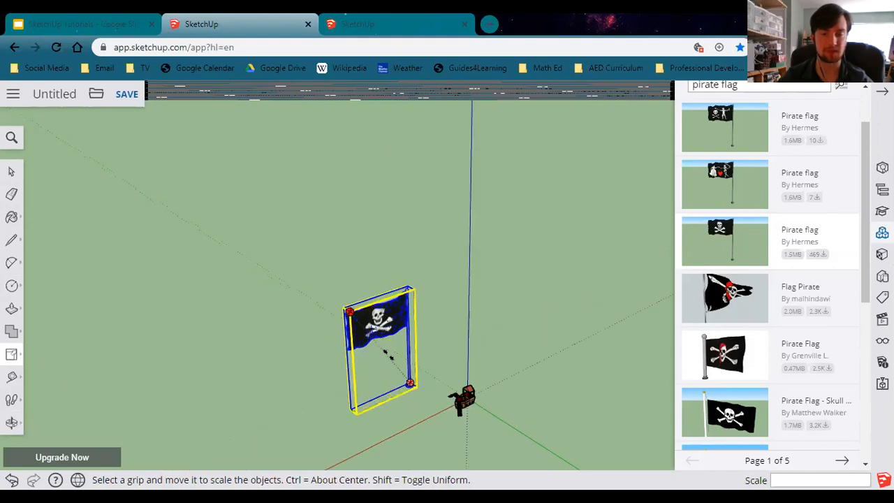
{"action": "scroll", "coordinate": [388, 355], "scroll_direction": "up", "scroll_amount": 3}
{"action": "scroll", "coordinate": [423, 390], "scroll_direction": "up", "scroll_amount": 1}
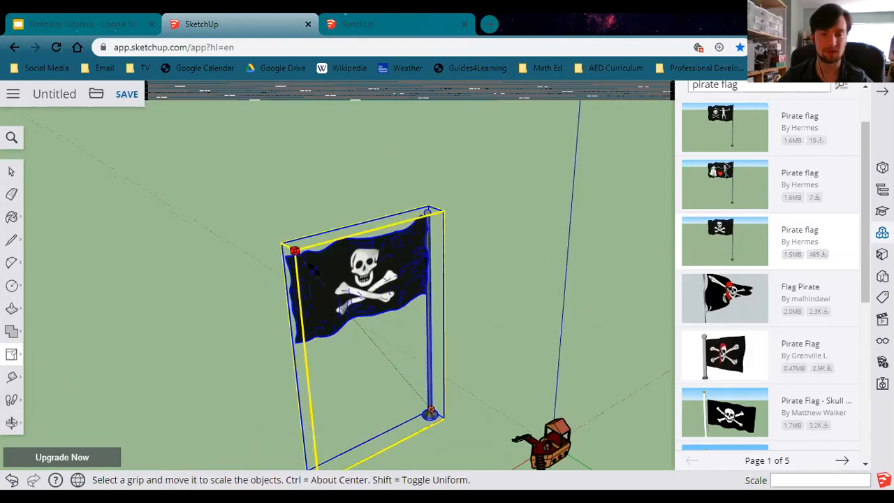
{"action": "left_click_drag", "start_coordinate": [313, 268], "coordinate": [230, 210]}
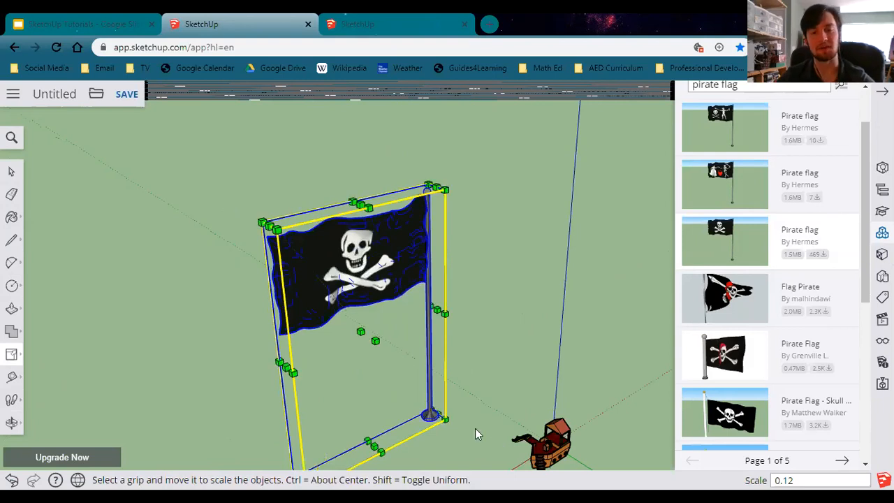
{"action": "key", "text": "o"}
{"action": "left_click_drag", "start_coordinate": [321, 188], "coordinate": [266, 155]}
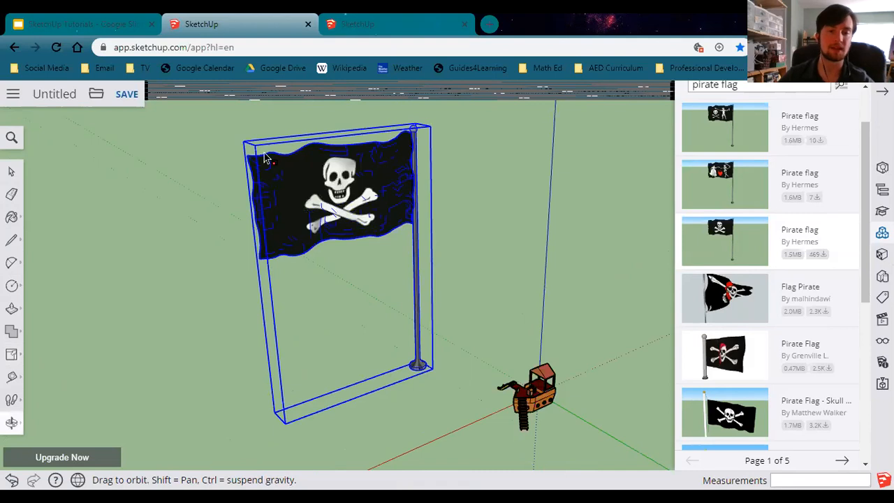
Scale the pirate flag down uniformly again by a corner grip to a scale of about 0.18.
{"action": "key", "text": "s"}
{"action": "left_click", "coordinate": [250, 148]}
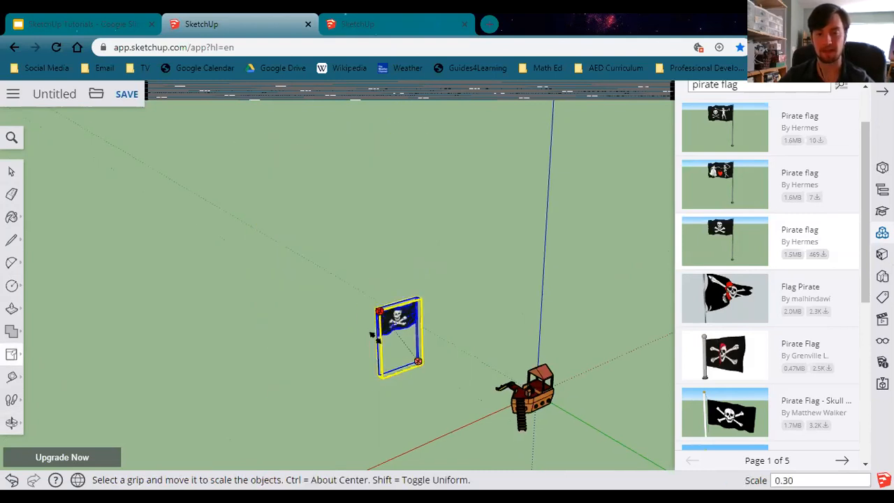
{"action": "left_click", "coordinate": [429, 375]}
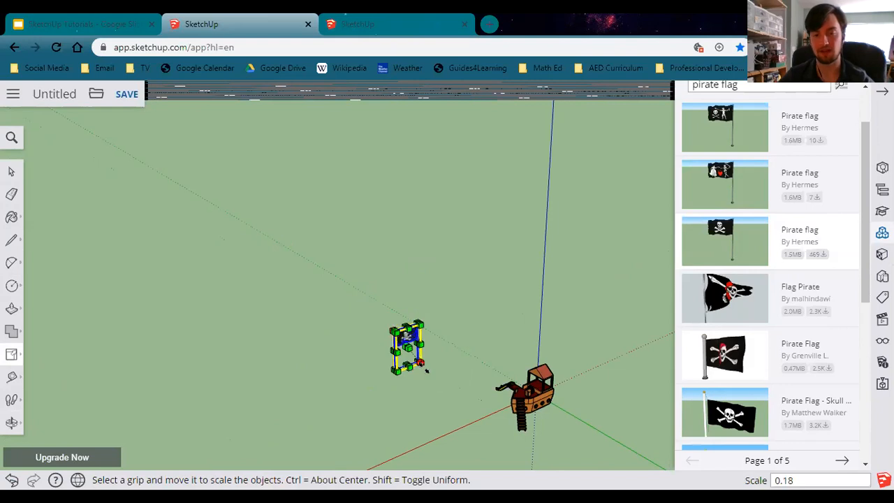
Move the pirate flag by its pole base onto the front deck of the ship hull.
{"action": "scroll", "coordinate": [429, 375], "scroll_direction": "up", "scroll_amount": 2}
{"action": "scroll", "coordinate": [429, 375], "scroll_direction": "up", "scroll_amount": 1}
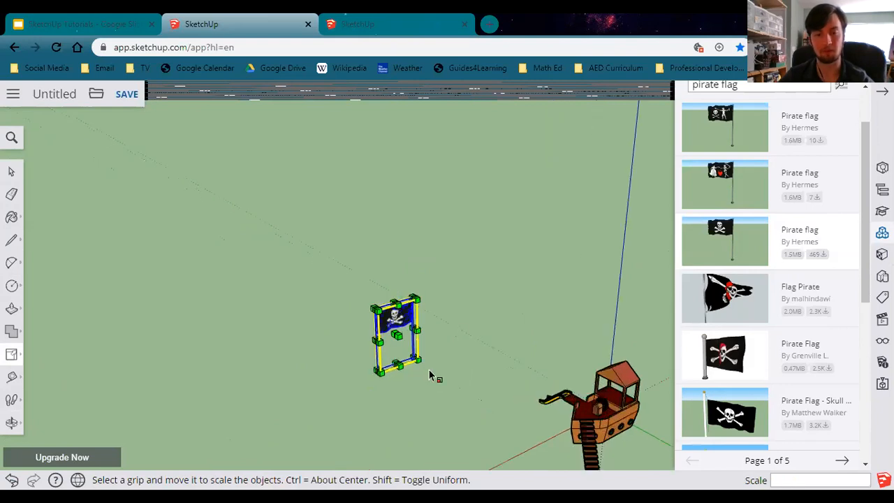
{"action": "scroll", "coordinate": [429, 375], "scroll_direction": "up", "scroll_amount": 2}
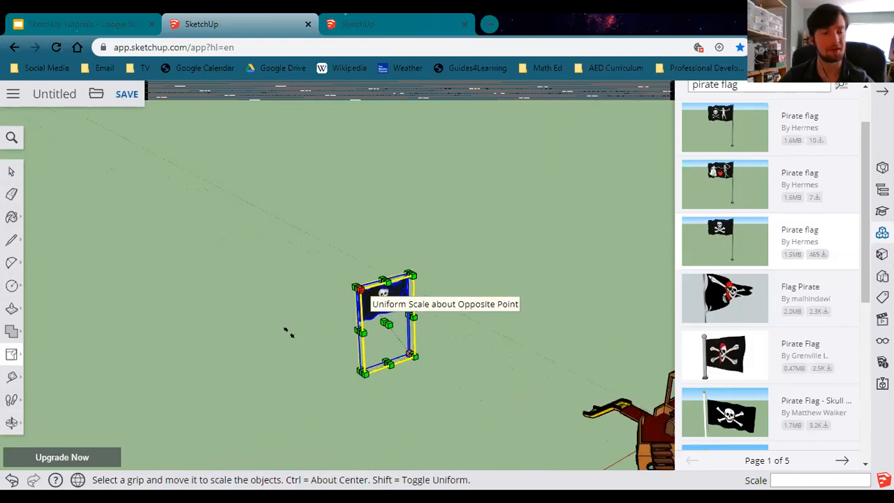
{"action": "left_click", "coordinate": [23, 356]}
{"action": "left_click", "coordinate": [44, 333]}
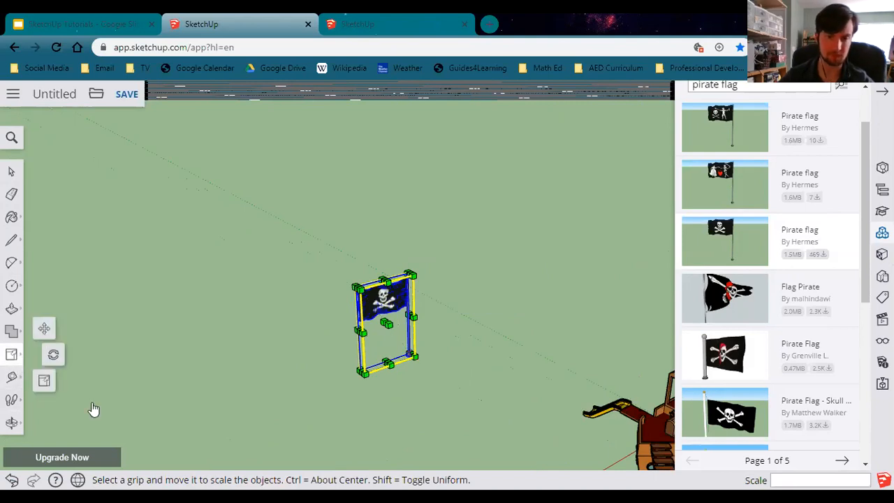
{"action": "left_click", "coordinate": [413, 364]}
{"action": "scroll", "coordinate": [404, 324], "scroll_direction": "up", "scroll_amount": 3}
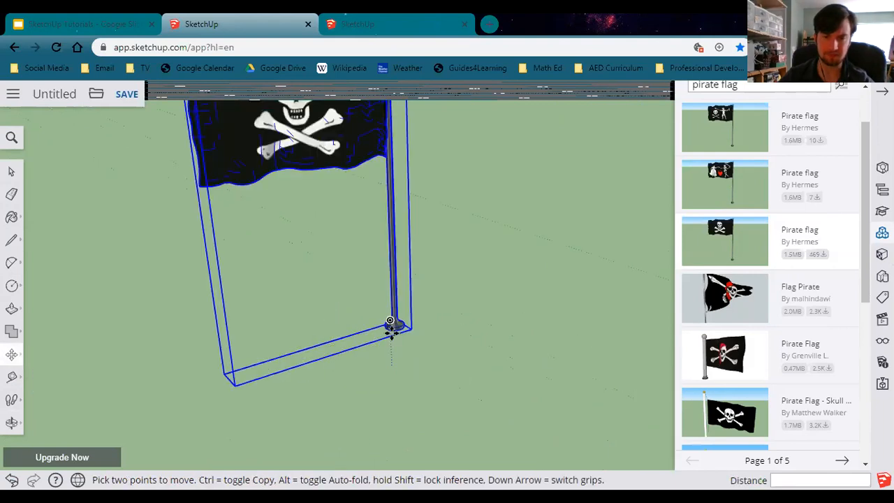
{"action": "scroll", "coordinate": [394, 325], "scroll_direction": "up", "scroll_amount": 3}
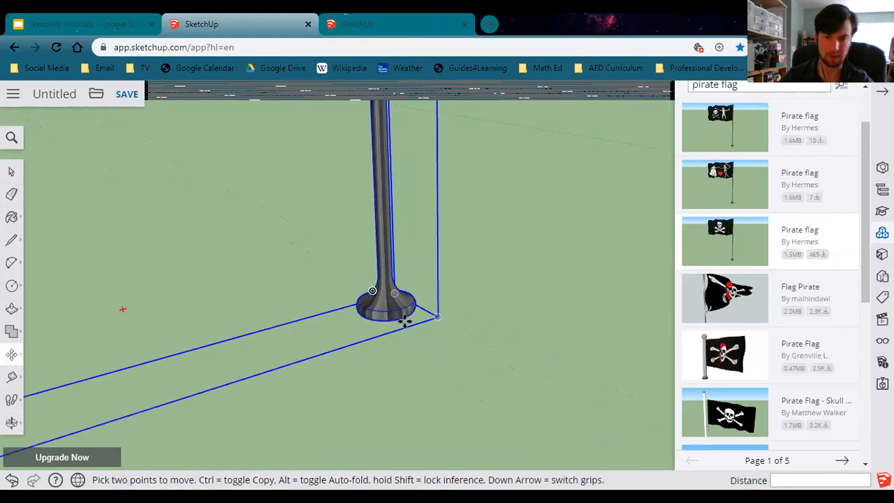
{"action": "scroll", "coordinate": [394, 321], "scroll_direction": "up", "scroll_amount": 2}
{"action": "scroll", "coordinate": [413, 311], "scroll_direction": "up", "scroll_amount": 3}
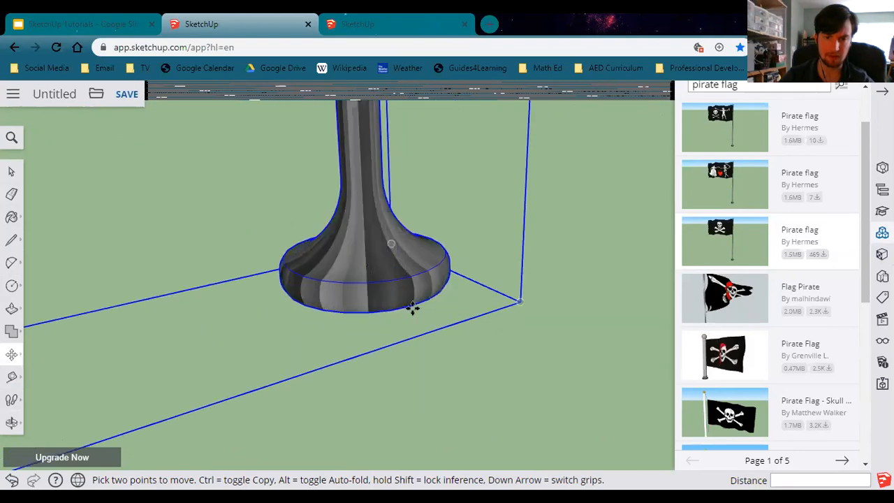
{"action": "scroll", "coordinate": [404, 387], "scroll_direction": "down", "scroll_amount": 3}
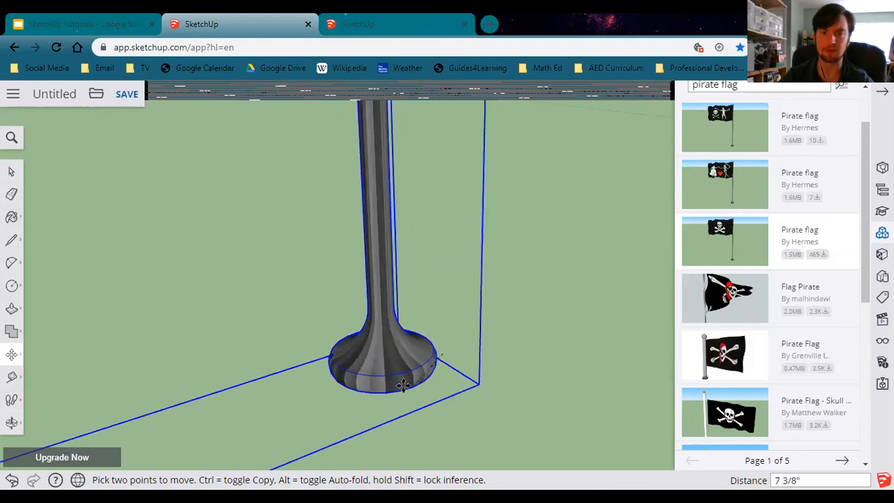
{"action": "scroll", "coordinate": [402, 381], "scroll_direction": "down", "scroll_amount": 3}
{"action": "scroll", "coordinate": [403, 377], "scroll_direction": "down", "scroll_amount": 3}
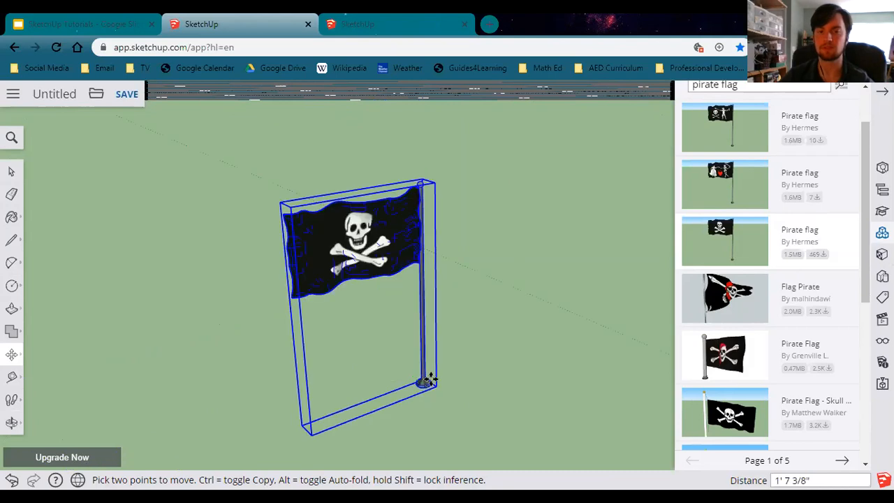
{"action": "scroll", "coordinate": [519, 384], "scroll_direction": "down", "scroll_amount": 3}
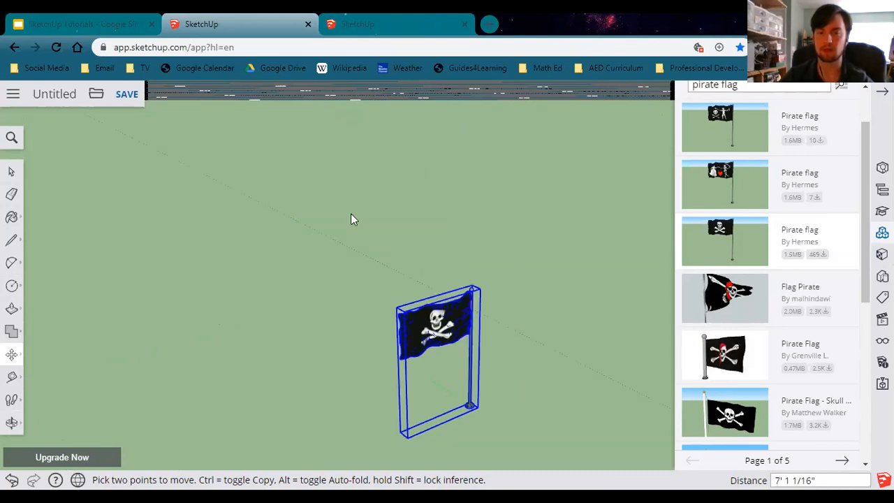
{"action": "mouse_move", "coordinate": [577, 345]}
{"action": "middle_mouse_down"}
{"action": "mouse_move", "coordinate": [511, 292]}
{"action": "mouse_move", "coordinate": [339, 235]}
{"action": "mouse_move", "coordinate": [293, 253]}
{"action": "mouse_move", "coordinate": [236, 309]}
{"action": "mouse_move", "coordinate": [224, 337]}
{"action": "mouse_move", "coordinate": [278, 383]}
{"action": "mouse_move", "coordinate": [278, 394]}
{"action": "middle_mouse_up"}
{"action": "right_click", "coordinate": [278, 394]}
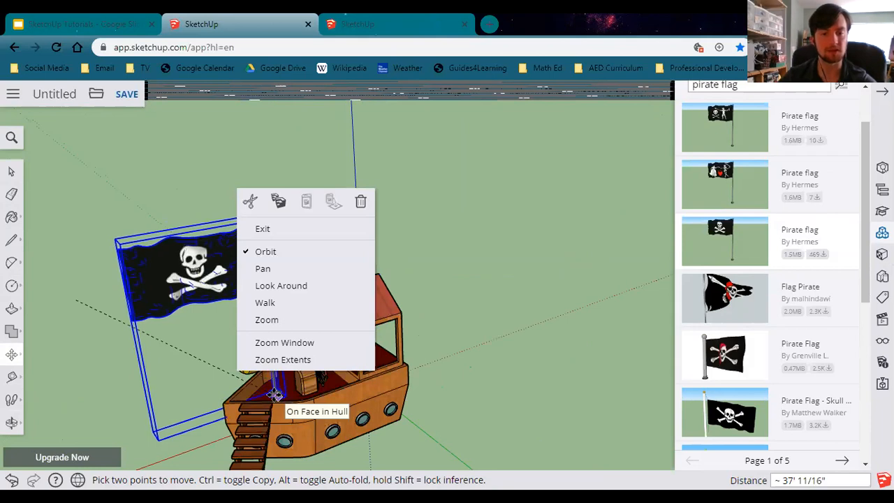
{"action": "left_click", "coordinate": [366, 432]}
{"action": "left_click", "coordinate": [275, 393]}
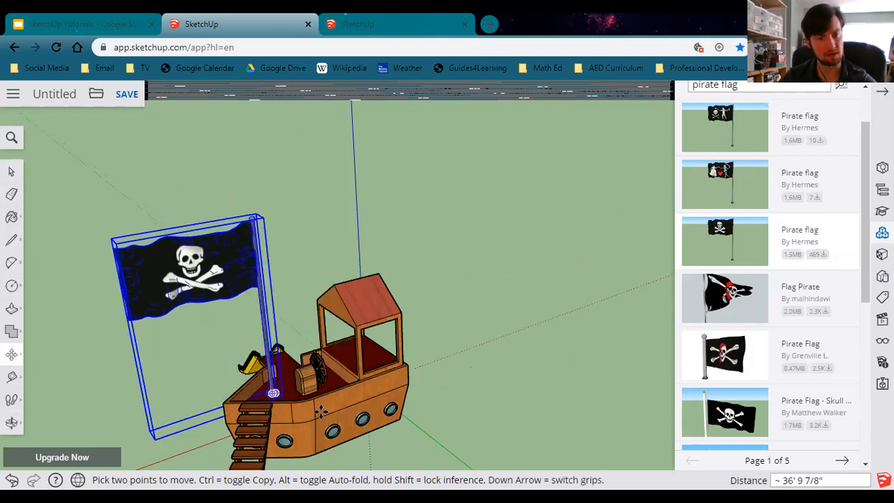
Move the flag 6 inches along the green axis to reposition its pole on the deck.
{"action": "scroll", "coordinate": [321, 413], "scroll_direction": "up", "scroll_amount": 2}
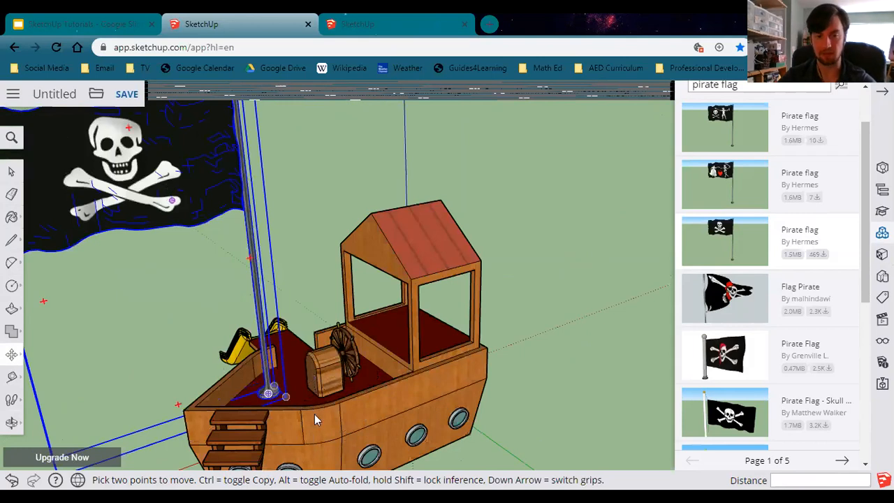
{"action": "middle_click_drag", "start_coordinate": [369, 423], "coordinate": [349, 439]}
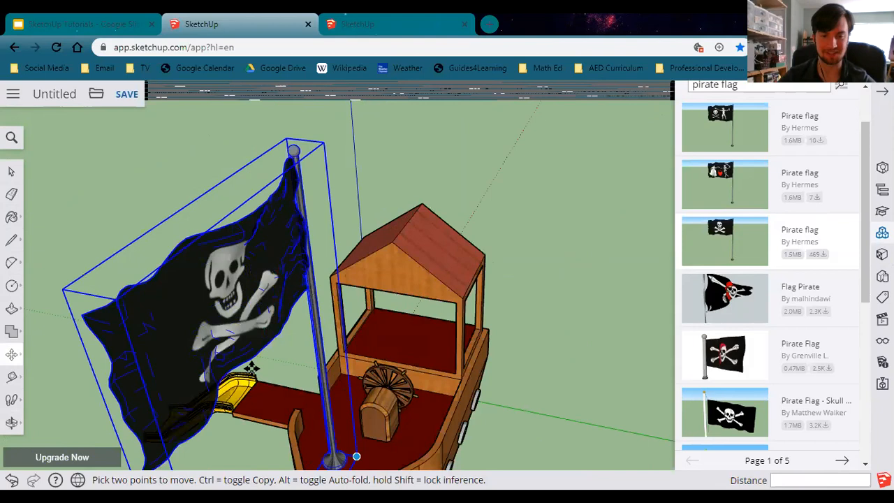
{"action": "middle_click_drag", "start_coordinate": [272, 418], "coordinate": [262, 396]}
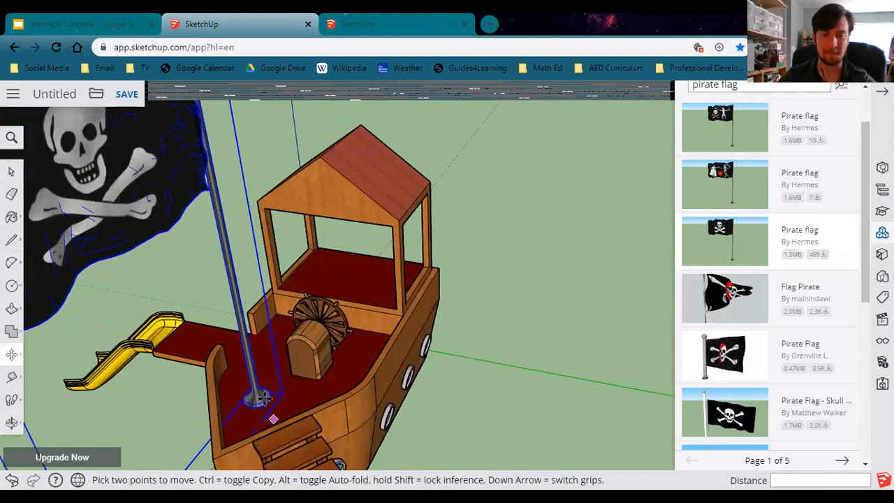
{"action": "scroll", "coordinate": [265, 389], "scroll_direction": "up", "scroll_amount": 2}
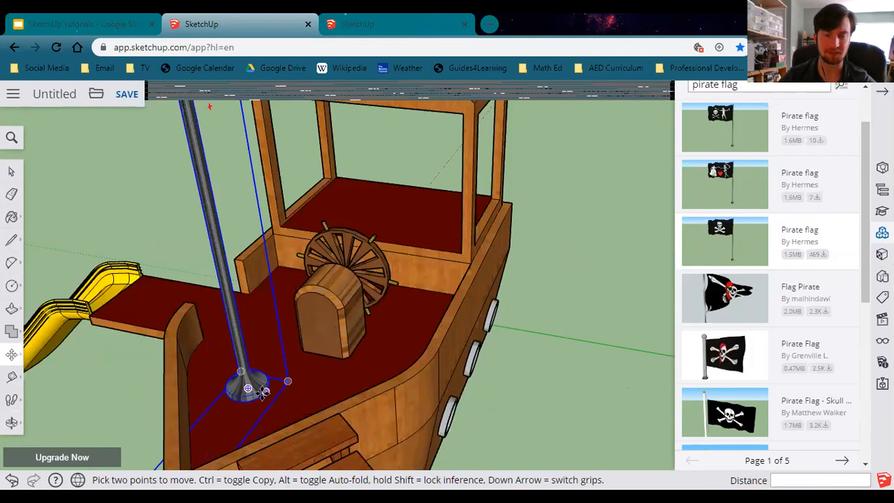
{"action": "scroll", "coordinate": [264, 391], "scroll_direction": "up", "scroll_amount": 2}
{"action": "scroll", "coordinate": [265, 391], "scroll_direction": "up", "scroll_amount": 1}
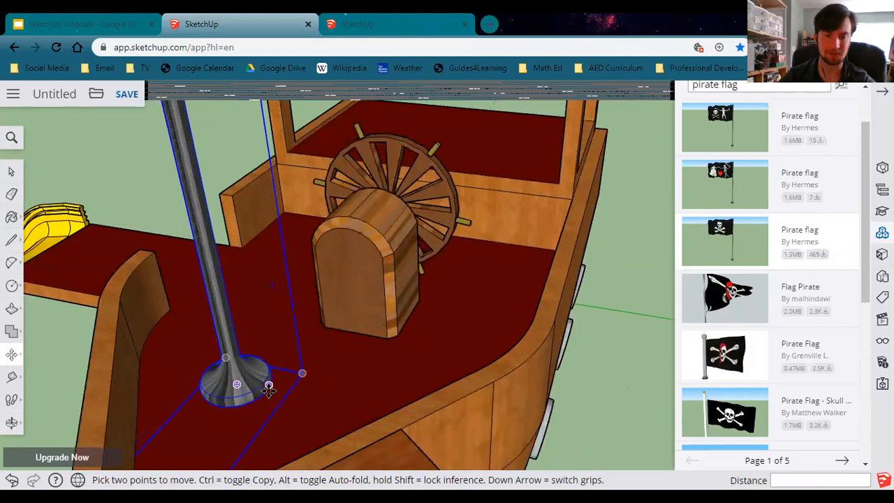
{"action": "left_click", "coordinate": [269, 386]}
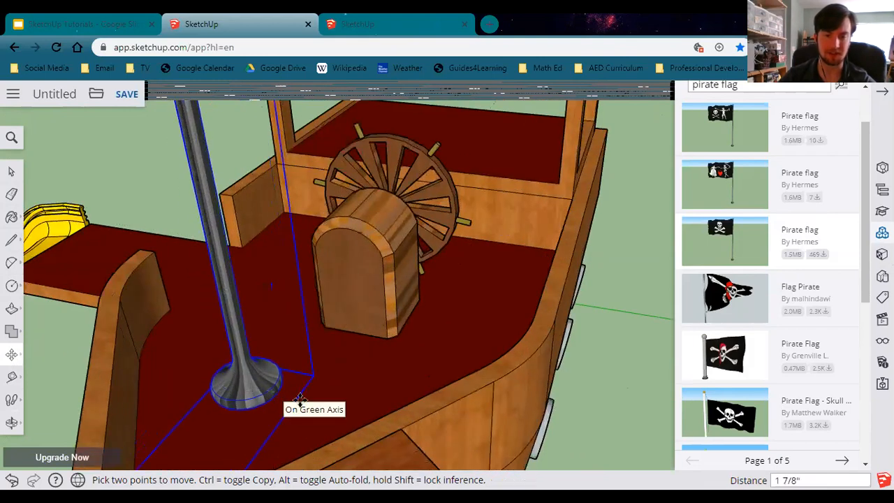
{"action": "type", "text": "6"}
{"action": "key", "text": "Return"}
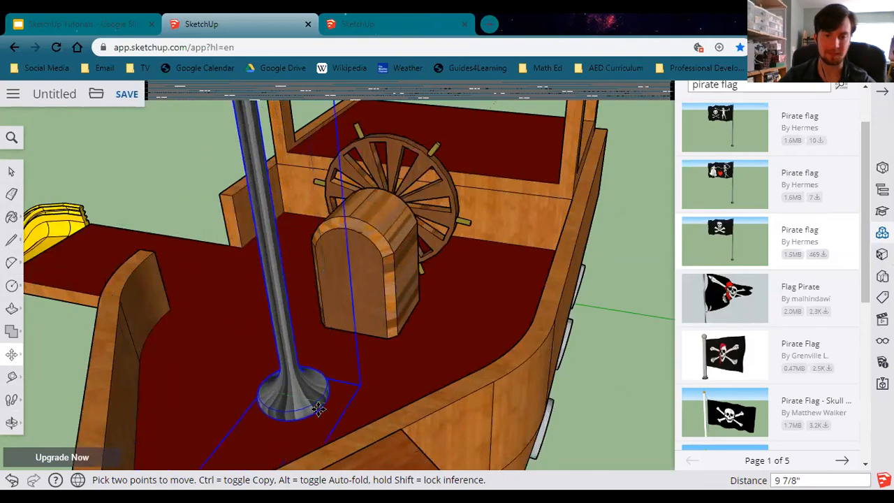
Orbit and zoom around the playhouse to examine the flag's placement on the hull.
{"action": "left_click", "coordinate": [343, 419]}
{"action": "middle_click_drag", "start_coordinate": [320, 443], "coordinate": [454, 350]}
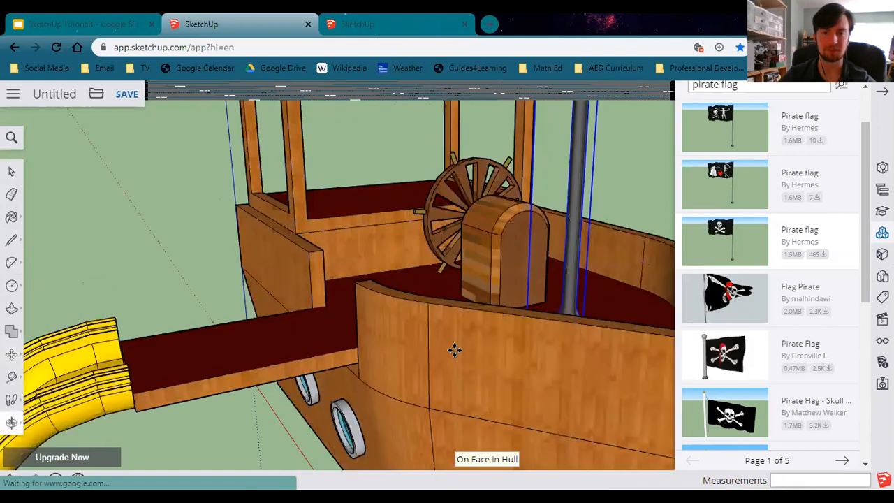
{"action": "scroll", "coordinate": [457, 350], "scroll_direction": "down", "scroll_amount": 3}
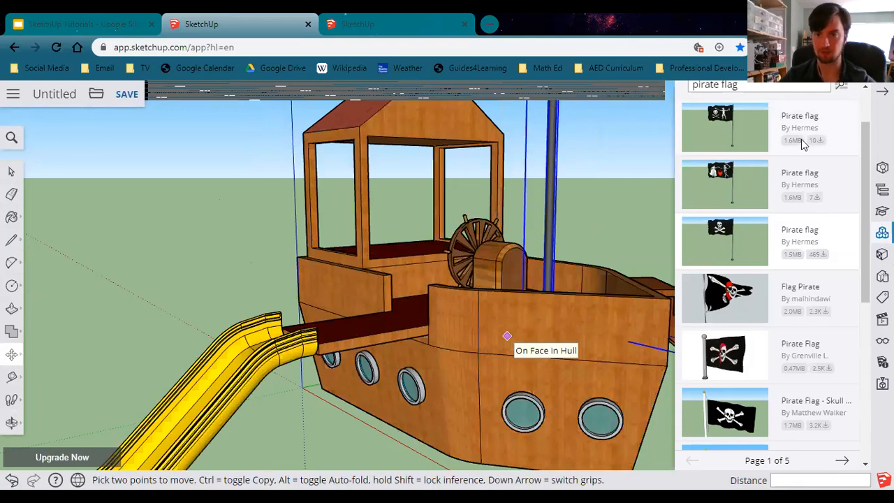
{"action": "scroll", "coordinate": [866, 100], "scroll_direction": "up", "scroll_amount": 1}
{"action": "left_click", "coordinate": [581, 213]}
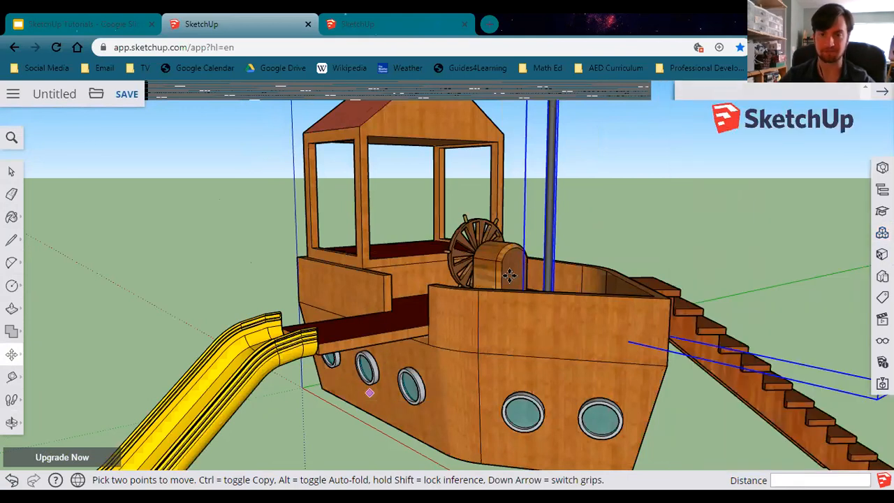
{"action": "scroll", "coordinate": [524, 279], "scroll_direction": "down", "scroll_amount": 2}
{"action": "scroll", "coordinate": [603, 319], "scroll_direction": "down", "scroll_amount": 2}
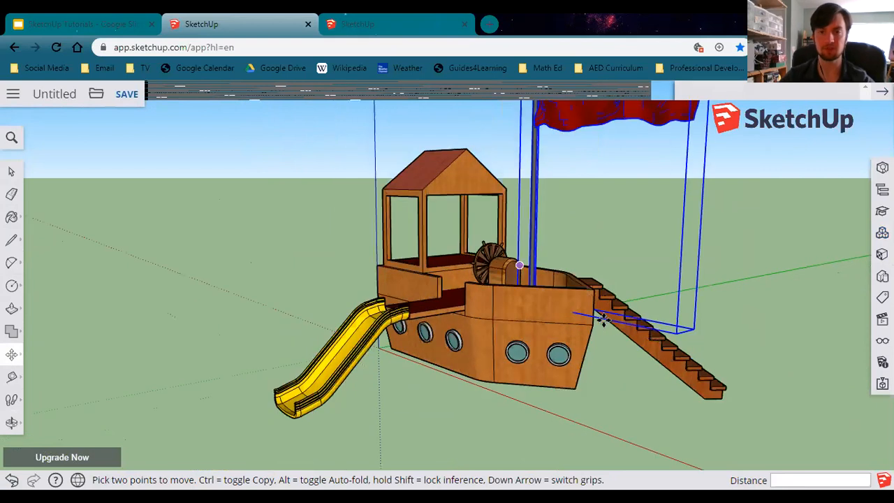
{"action": "key", "text": "o"}
{"action": "left_click_drag", "start_coordinate": [453, 384], "coordinate": [339, 376]}
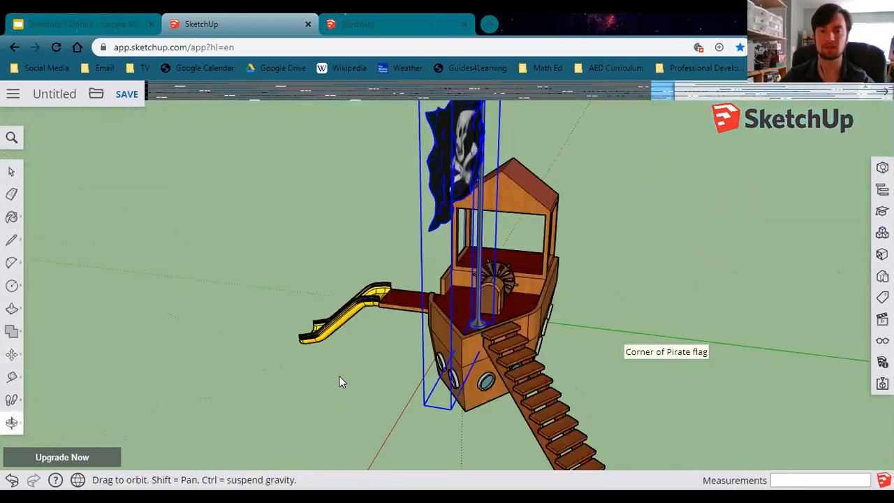
{"action": "left_click_drag", "start_coordinate": [305, 158], "coordinate": [407, 220]}
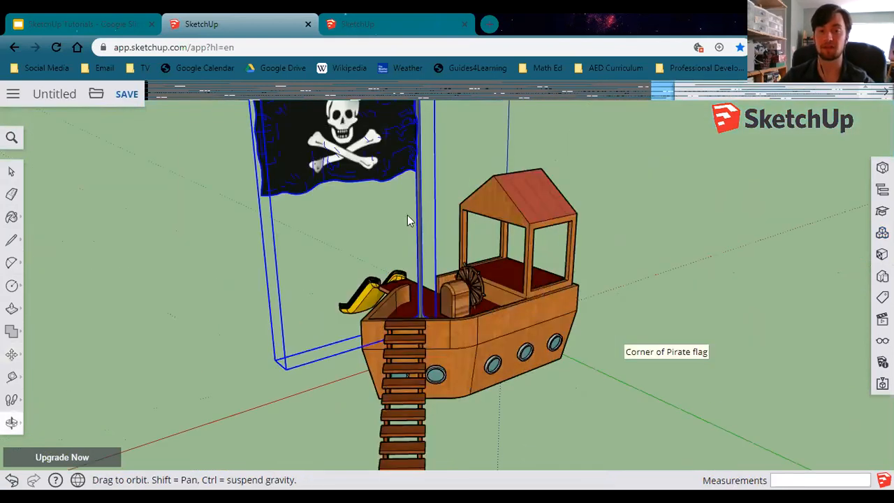
{"action": "middle_click_drag", "start_coordinate": [408, 215], "coordinate": [457, 231]}
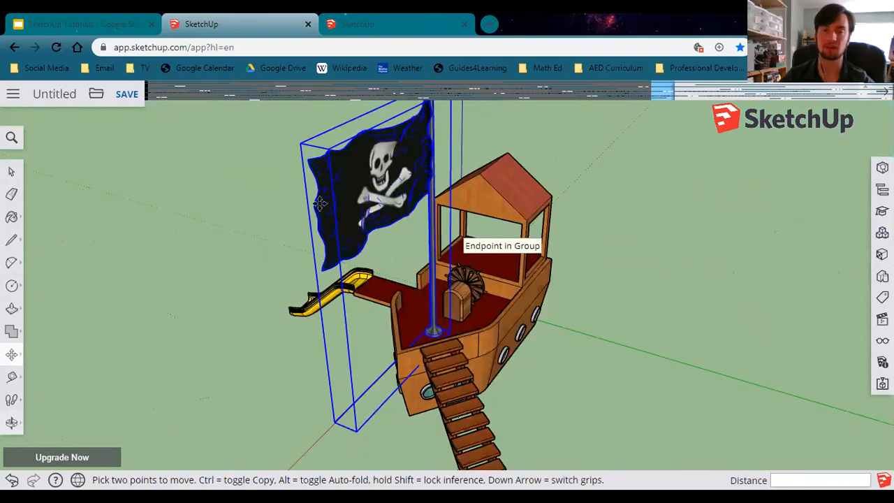
{"action": "scroll", "coordinate": [251, 200], "scroll_direction": "up", "scroll_amount": 2}
{"action": "scroll", "coordinate": [304, 231], "scroll_direction": "up", "scroll_amount": 1}
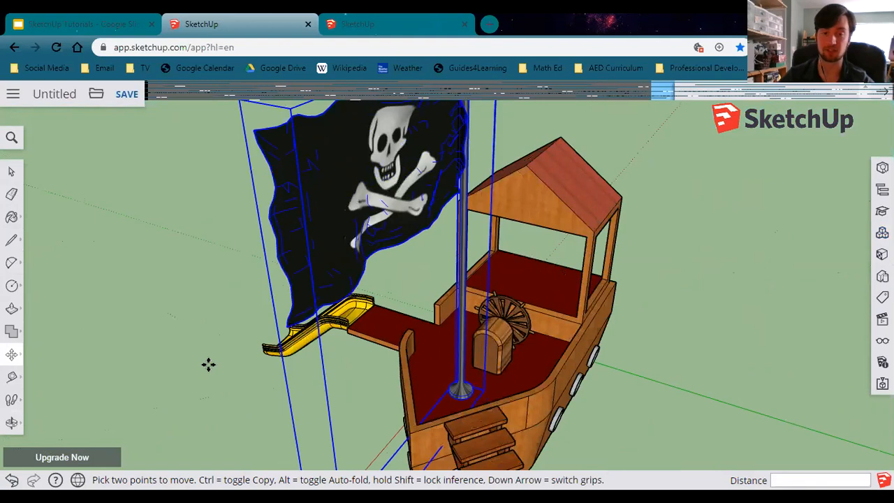
{"action": "middle_click_drag", "start_coordinate": [362, 367], "coordinate": [511, 265]}
{"action": "middle_click_drag", "start_coordinate": [362, 395], "coordinate": [423, 421]}
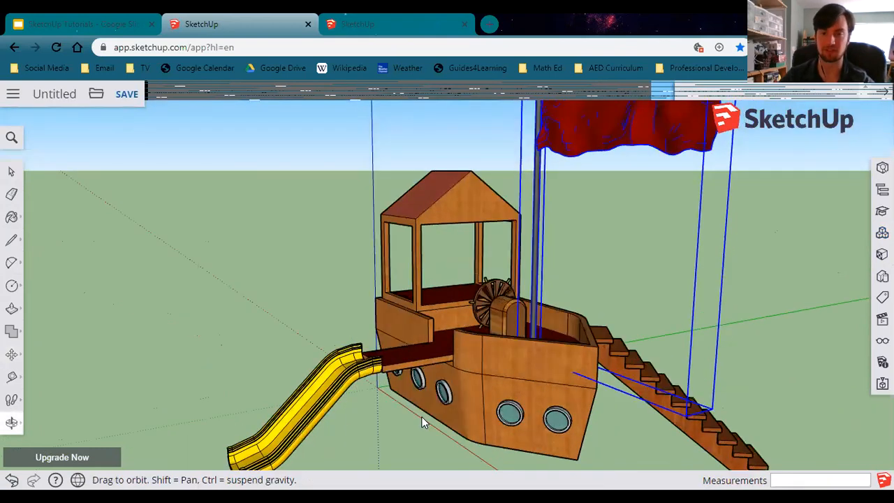
{"action": "middle_click_drag", "start_coordinate": [345, 419], "coordinate": [405, 375]}
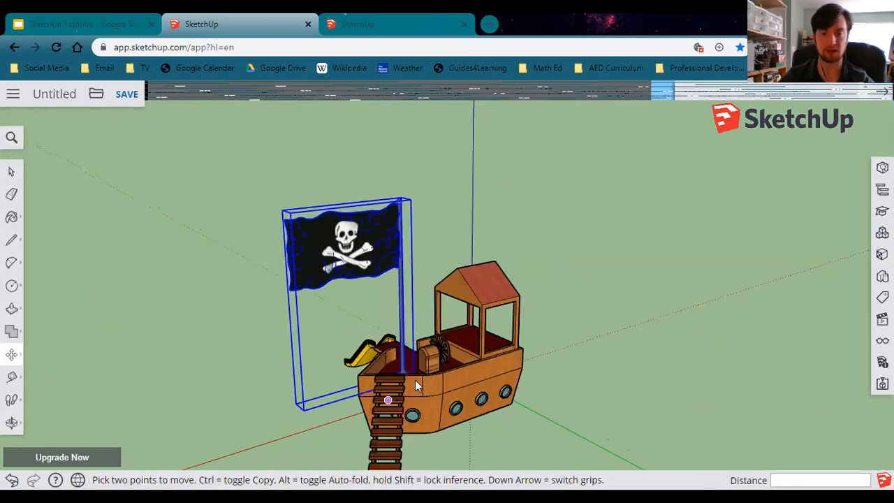
{"action": "middle_click_drag", "start_coordinate": [415, 382], "coordinate": [391, 356]}
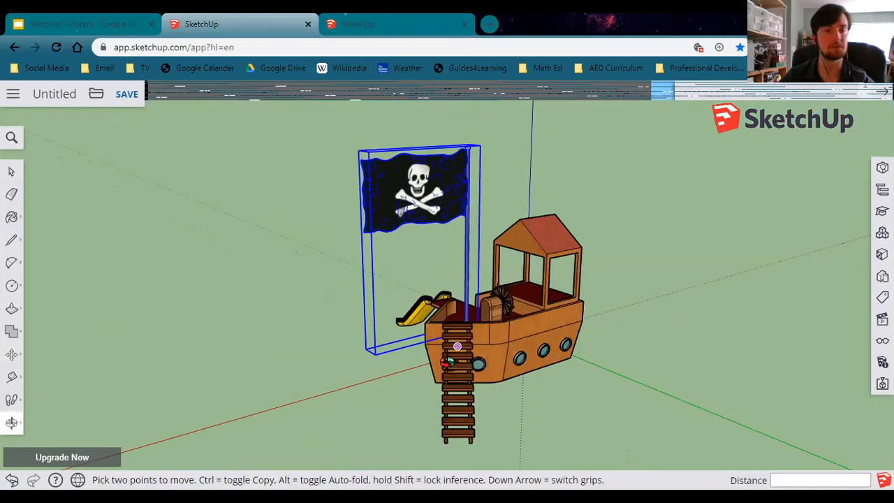
Save the model to the SketchUp project, named Pirate Playhouse_ followed by the student's last name.
{"action": "left_click", "coordinate": [55, 95]}
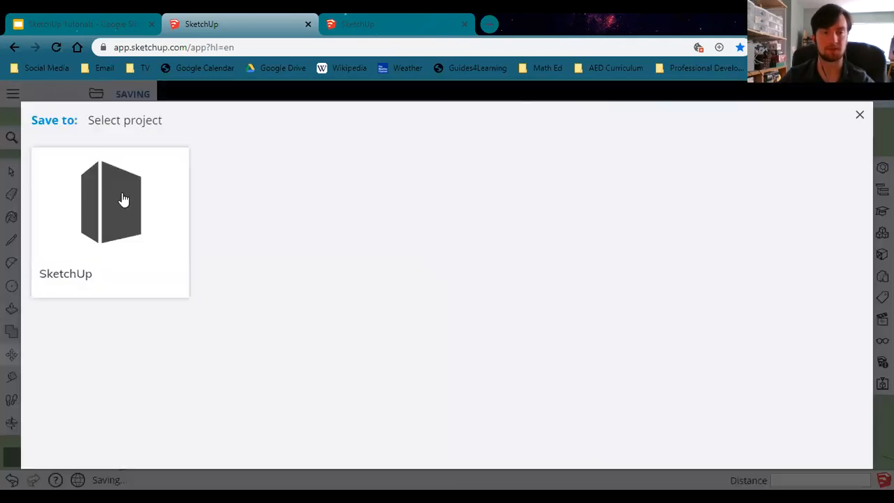
{"action": "left_click", "coordinate": [101, 239]}
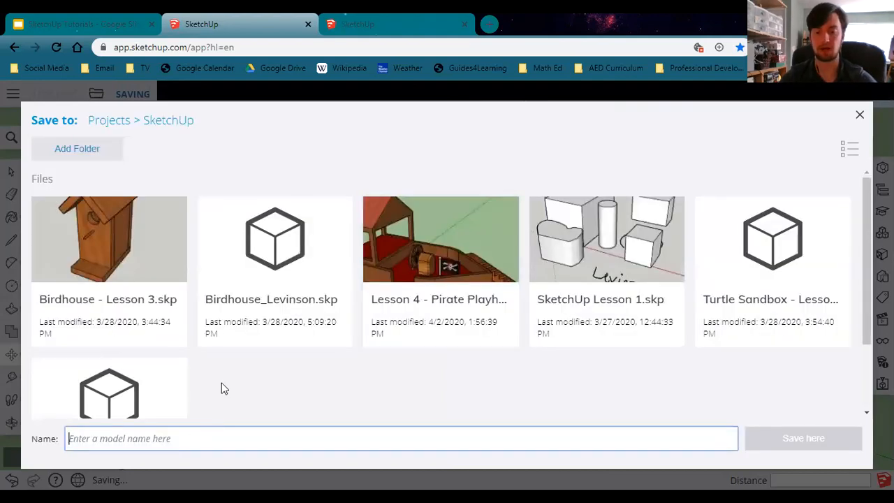
{"action": "type", "text": "Pirate P"}
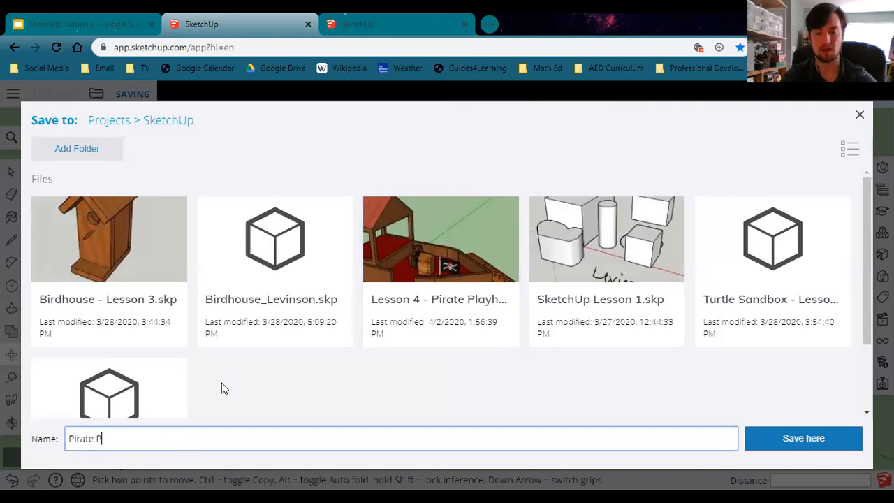
{"action": "type", "text": "layhouse"}
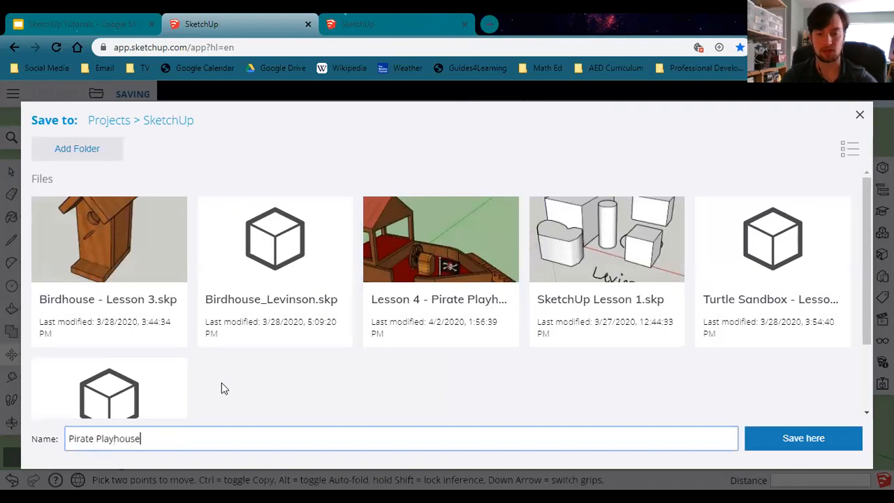
{"action": "type", "text": "_Levinson"}
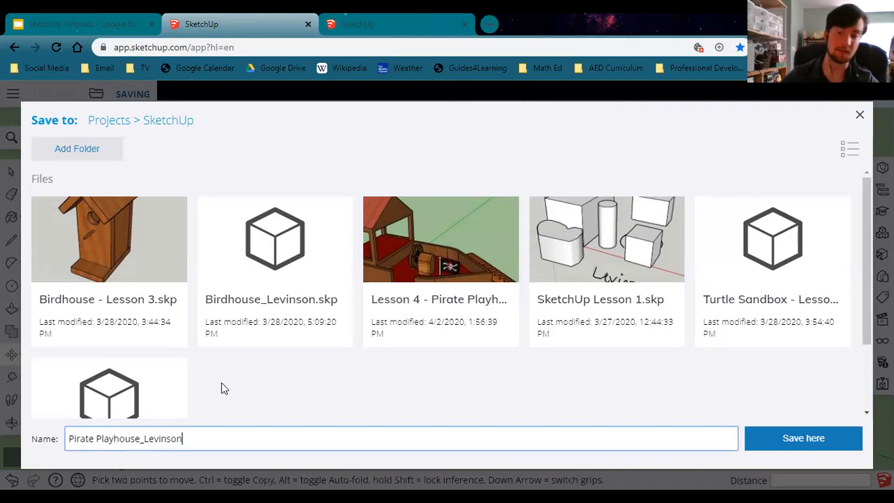
{"action": "left_click", "coordinate": [804, 434]}
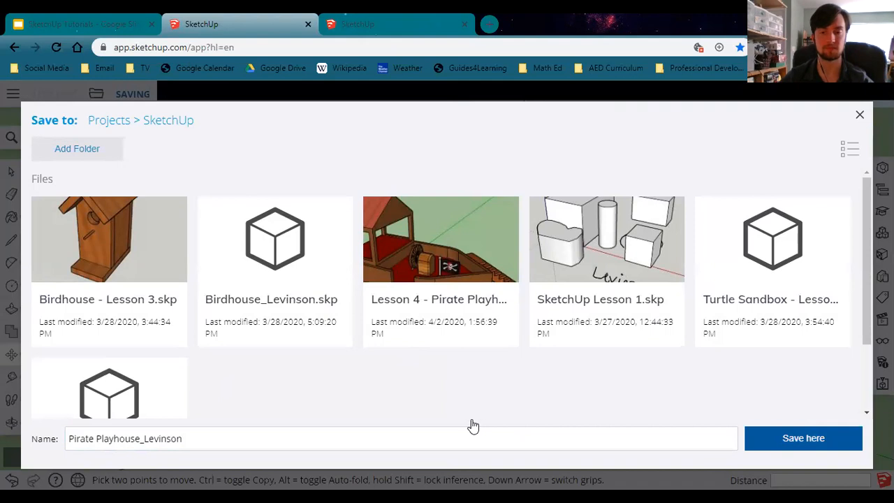